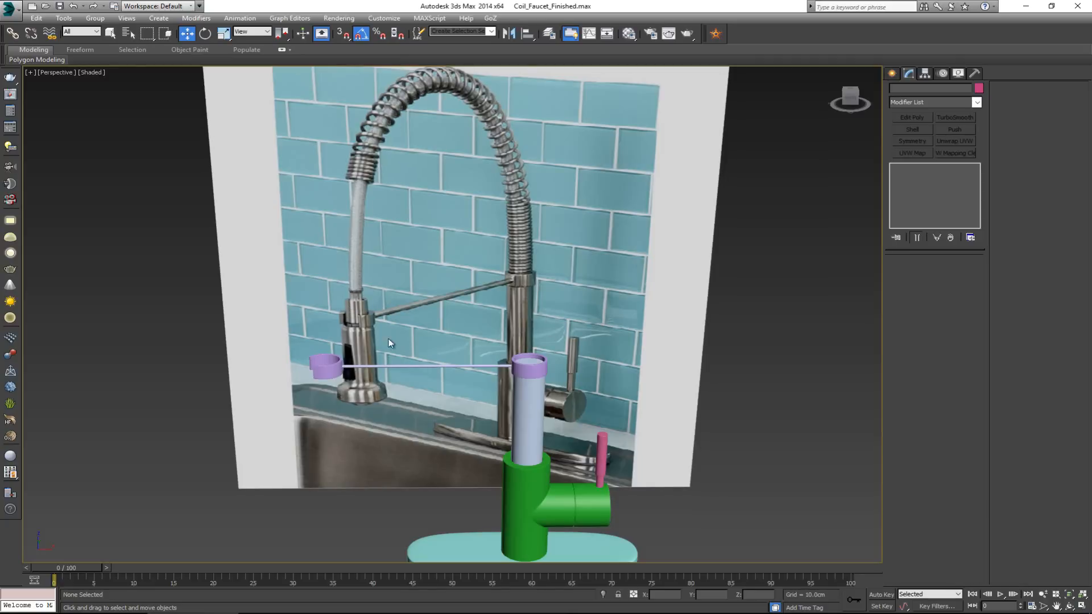
Step: In the front view, select all seven faucet parts and assign the Placeholder material to them
{"action": "key", "text": "alt+w"}
{"action": "scroll", "coordinate": [563, 230], "scroll_direction": "up", "scroll_amount": 1}
{"action": "key", "text": "alt+w"}
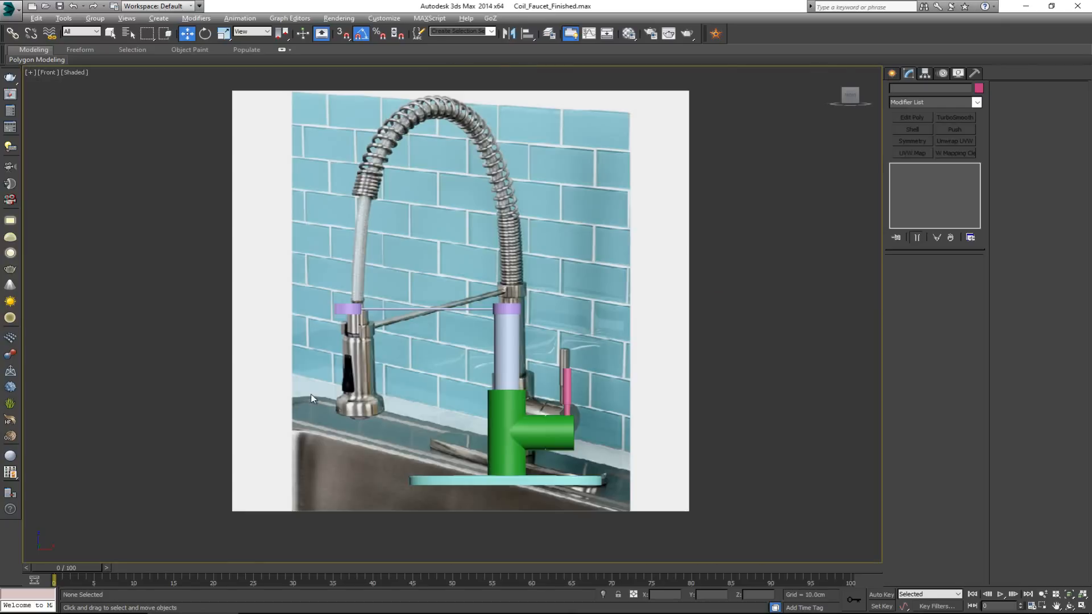
{"action": "scroll", "coordinate": [370, 321], "scroll_direction": "up", "scroll_amount": 5}
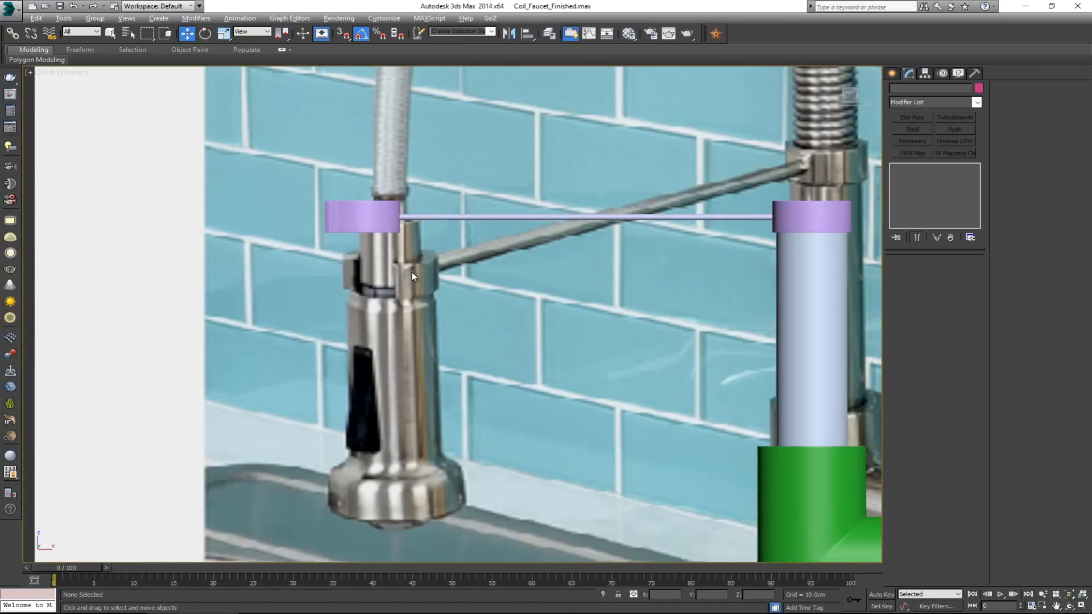
{"action": "middle_click_drag", "start_coordinate": [566, 250], "coordinate": [404, 178]}
{"action": "scroll", "coordinate": [404, 178], "scroll_direction": "down", "scroll_amount": 3}
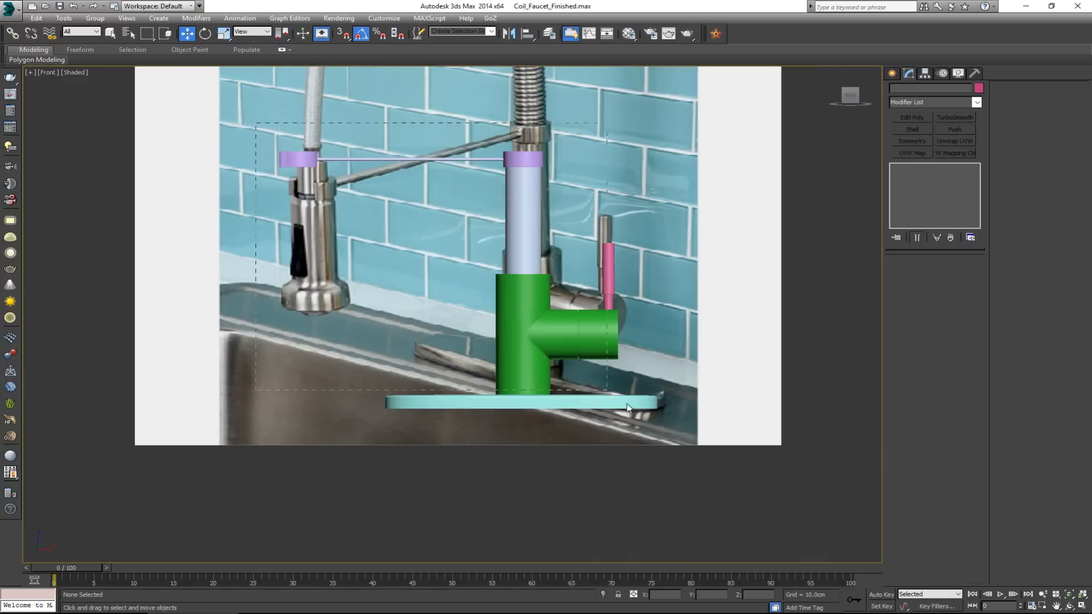
{"action": "left_click_drag", "start_coordinate": [742, 439], "coordinate": [741, 437]}
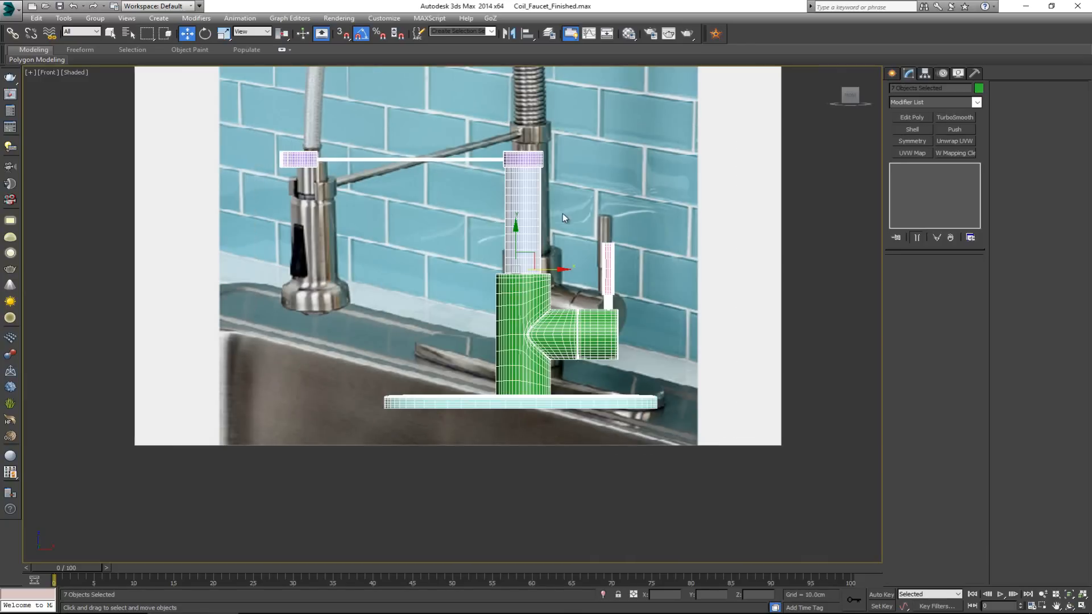
{"action": "key", "text": "m"}
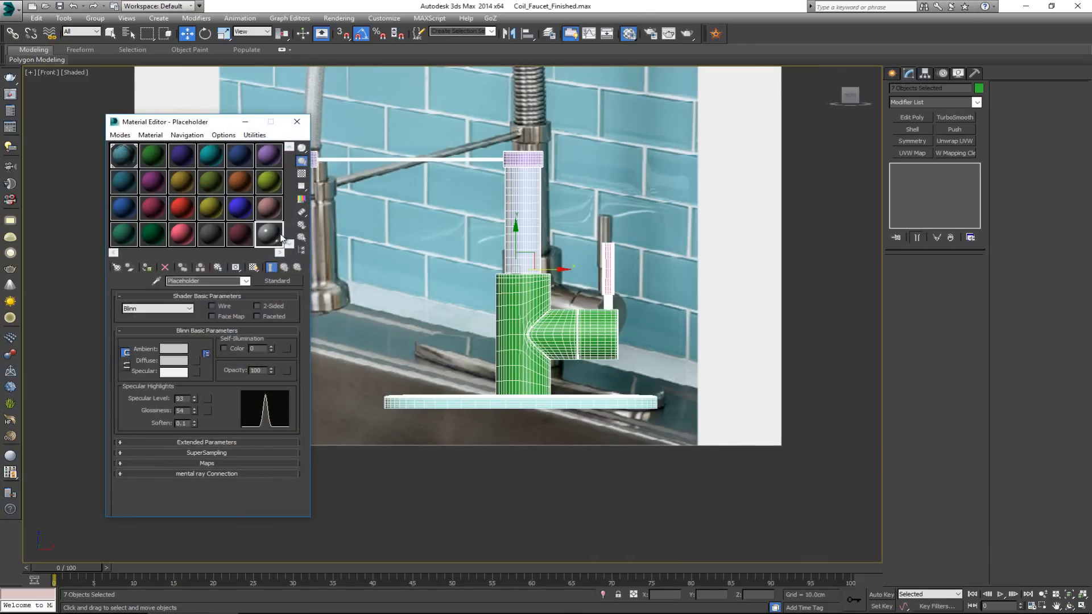
{"action": "left_click", "coordinate": [145, 271]}
{"action": "left_click", "coordinate": [297, 121]}
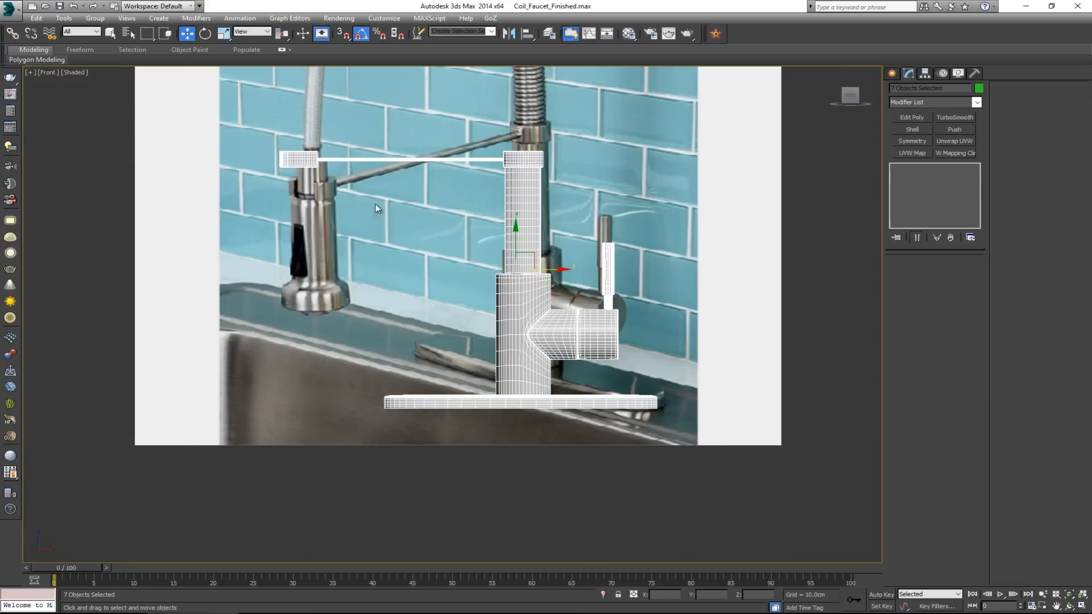
Step: Set the object color of the selected faucet parts to black and deselect them
{"action": "left_click", "coordinate": [979, 87]}
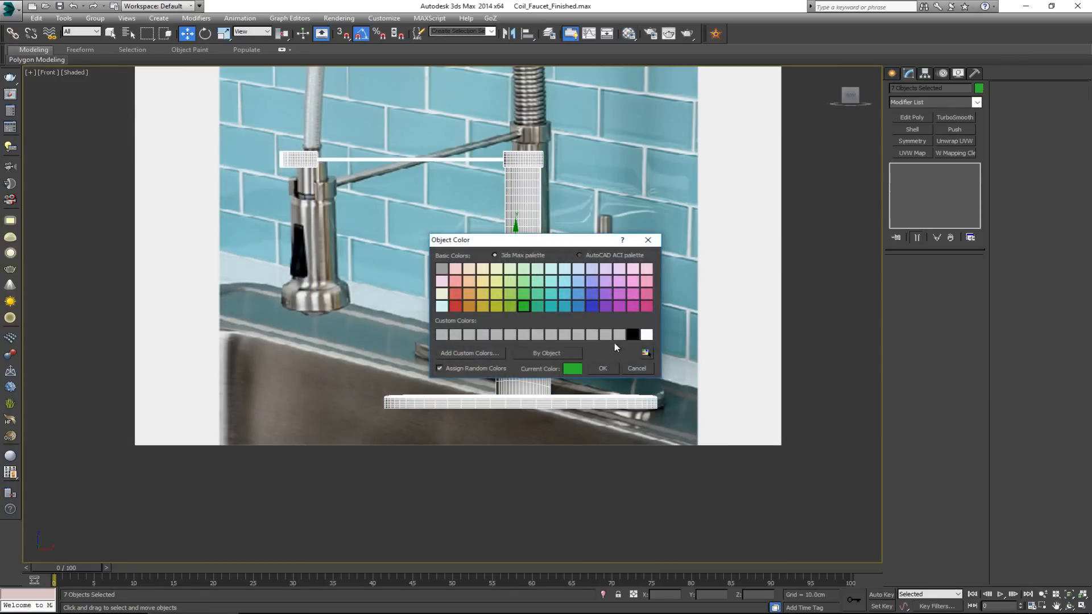
{"action": "left_click", "coordinate": [633, 334]}
{"action": "left_click", "coordinate": [602, 368]}
{"action": "left_click", "coordinate": [730, 270]}
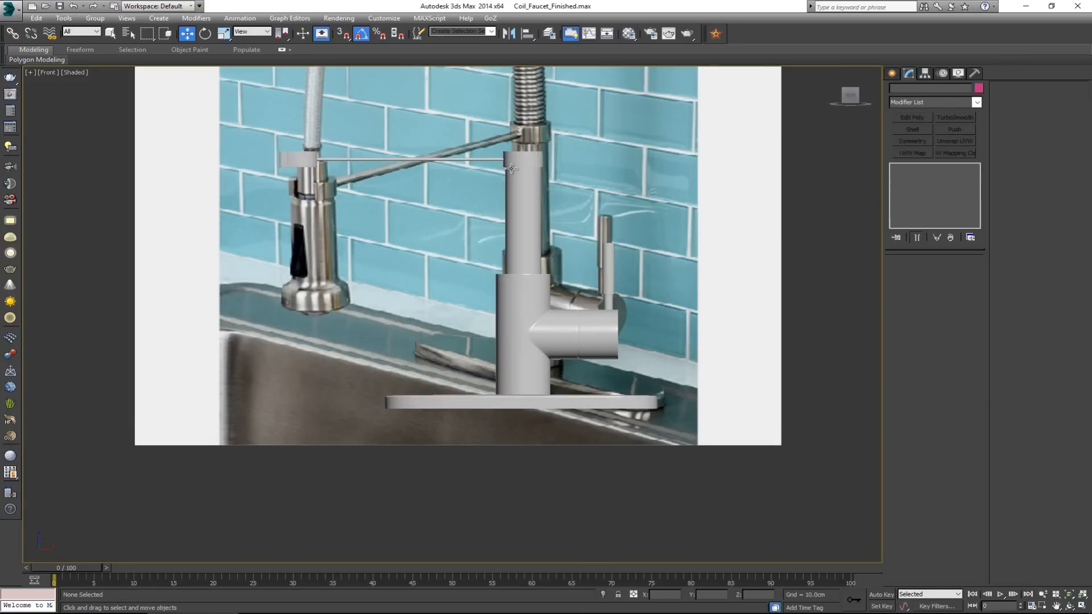
Step: Draw a circle with a radius of about 14.3 cm over the spray head's neck in the reference photo
{"action": "scroll", "coordinate": [539, 255], "scroll_direction": "up", "scroll_amount": 3}
{"action": "scroll", "coordinate": [554, 267], "scroll_direction": "down", "scroll_amount": 3}
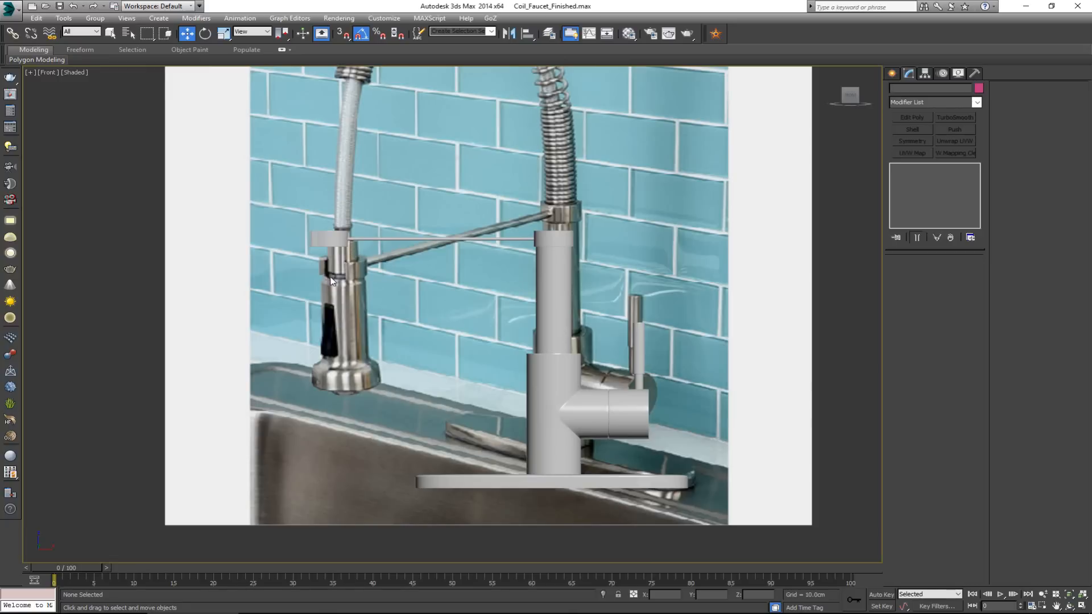
{"action": "scroll", "coordinate": [331, 296], "scroll_direction": "up", "scroll_amount": 2}
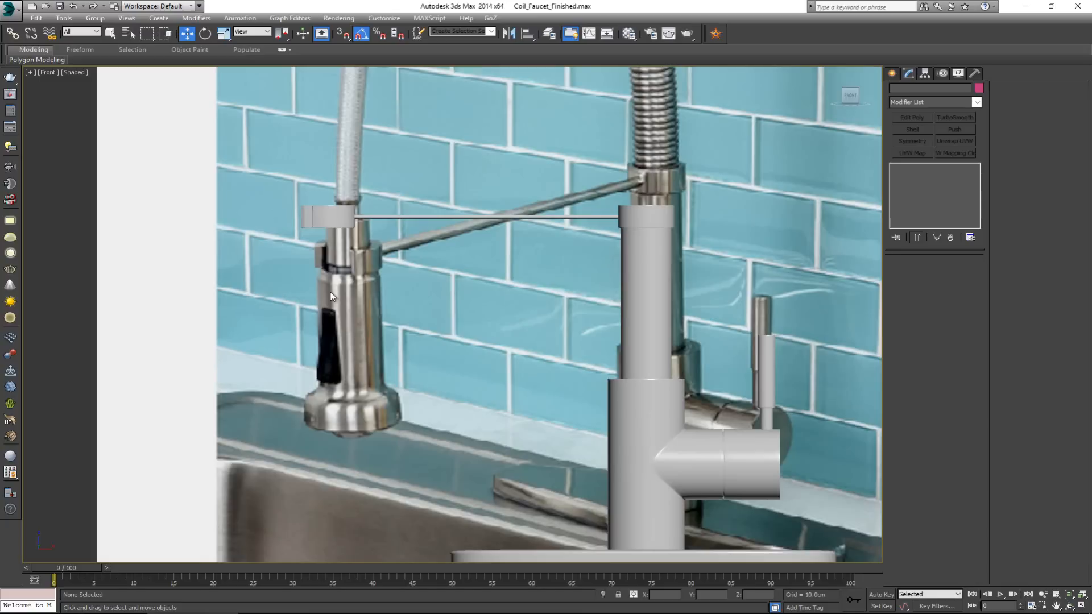
{"action": "scroll", "coordinate": [360, 314], "scroll_direction": "up", "scroll_amount": 2}
{"action": "right_click", "coordinate": [354, 280]}
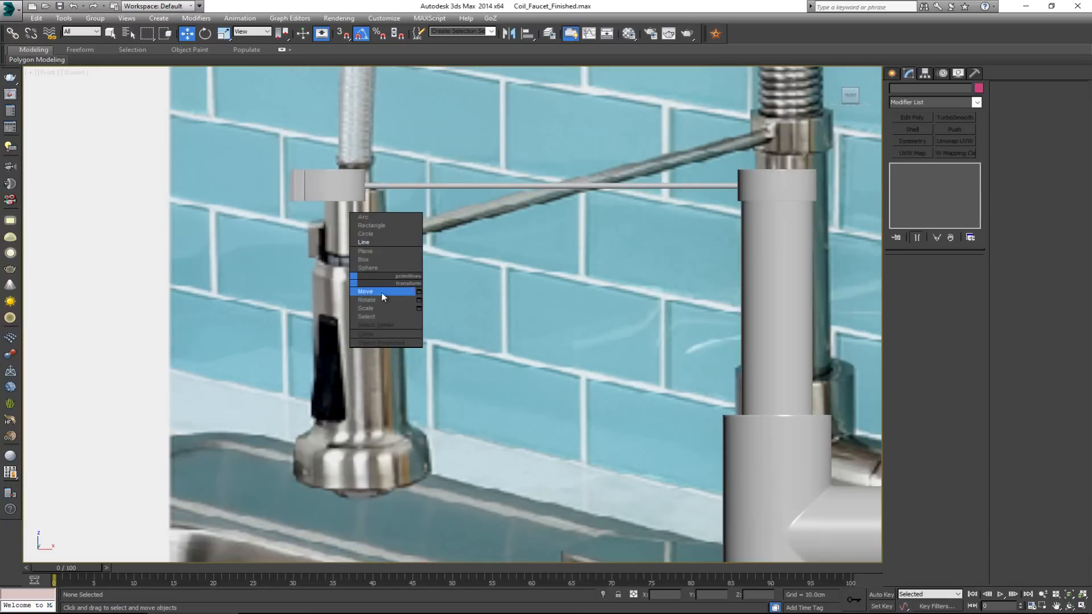
{"action": "left_click", "coordinate": [390, 234]}
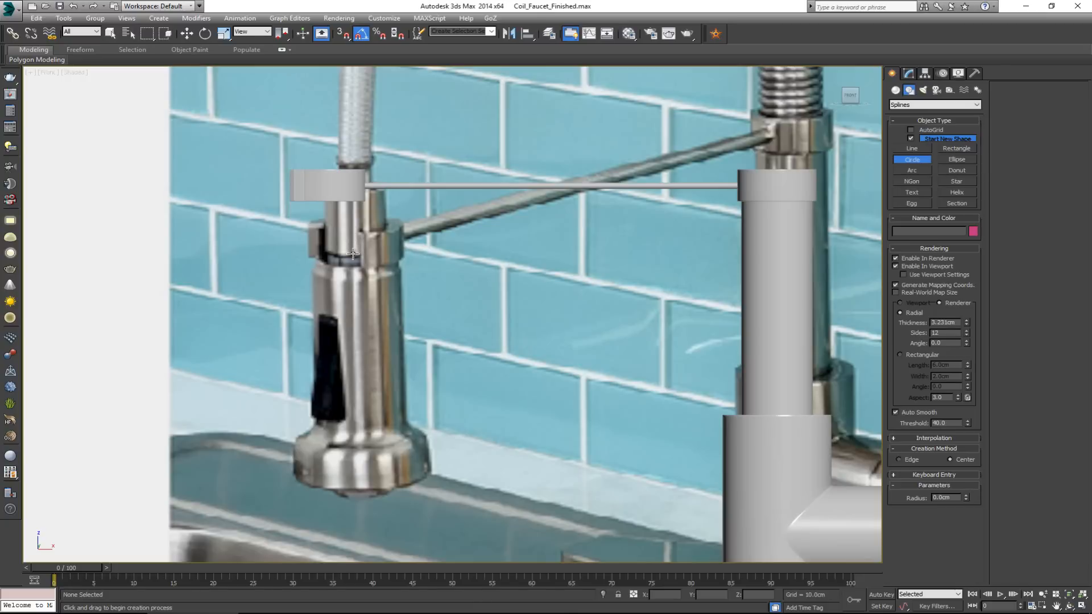
{"action": "left_click_drag", "start_coordinate": [353, 257], "coordinate": [382, 240]}
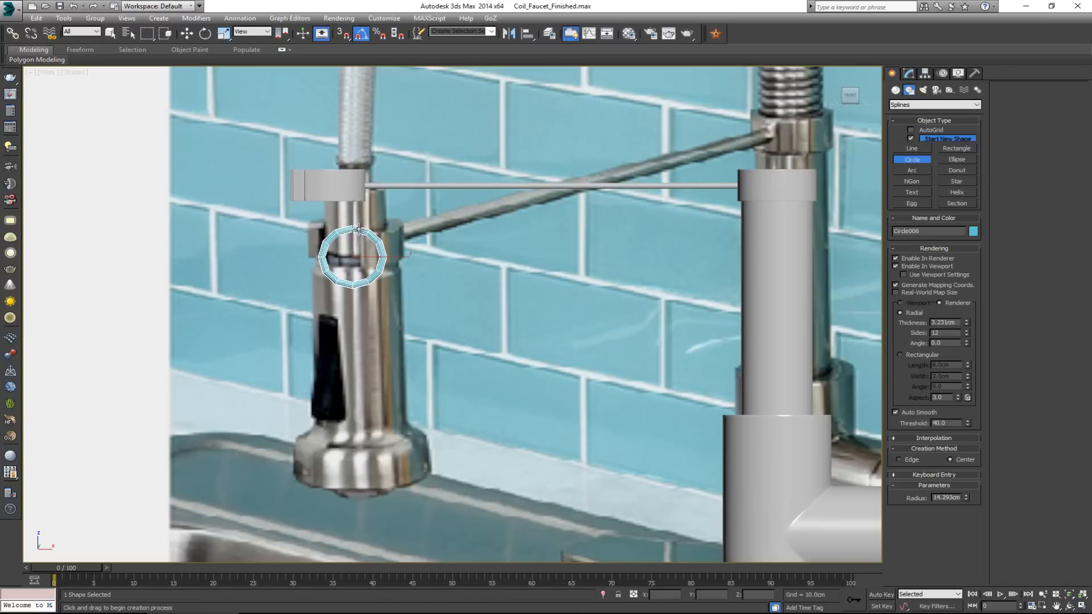
Step: Disable the circle's rendering in renderer and viewport and set its radius to about 15 cm
{"action": "left_click", "coordinate": [915, 267]}
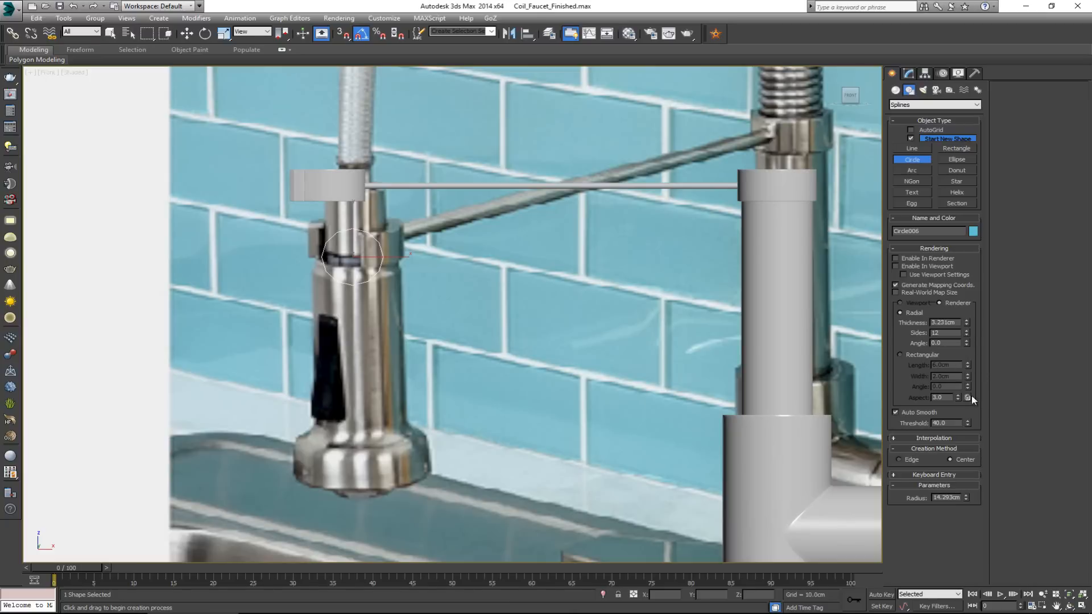
{"action": "left_click_drag", "start_coordinate": [966, 498], "coordinate": [966, 496]}
{"action": "key", "text": "w"}
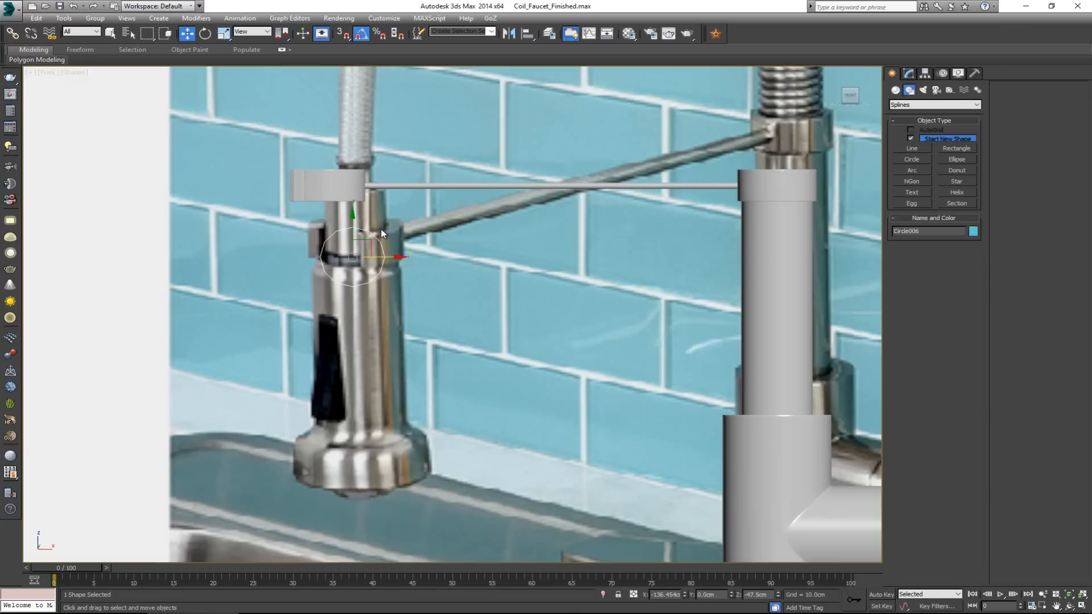
Step: Rotate the circle 90 degrees about X so it lies horizontal, and add a Shell modifier to it
{"action": "middle_click_drag", "start_coordinate": [353, 250], "coordinate": [359, 263]}
{"action": "key", "text": "r"}
{"action": "key", "text": "e"}
{"action": "left_click_drag", "start_coordinate": [361, 257], "coordinate": [362, 212]}
{"action": "right_click", "coordinate": [362, 211]}
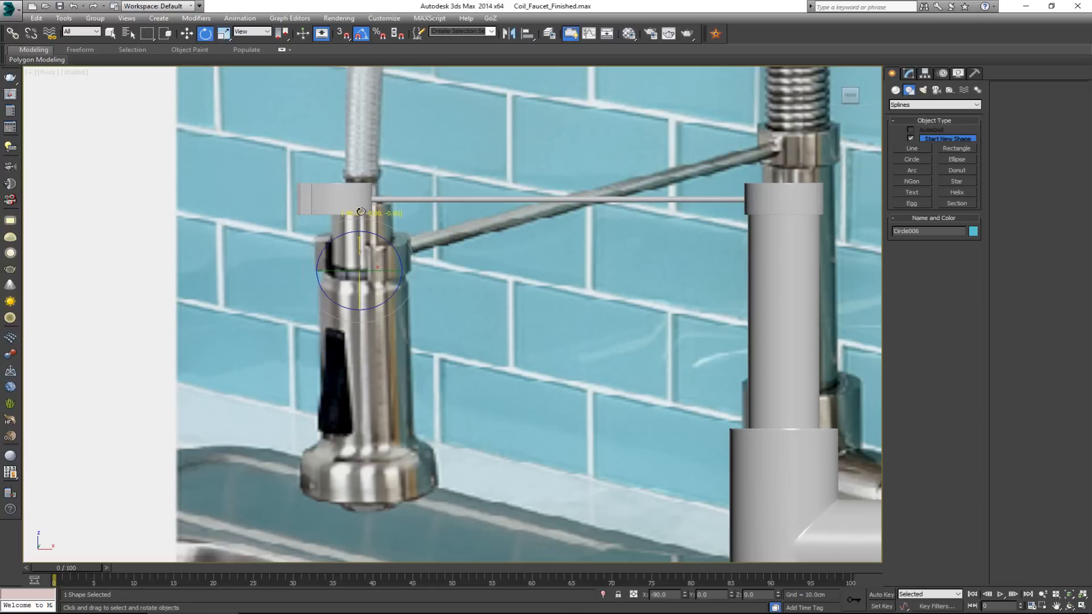
{"action": "left_click", "coordinate": [909, 73]}
{"action": "left_click", "coordinate": [914, 130]}
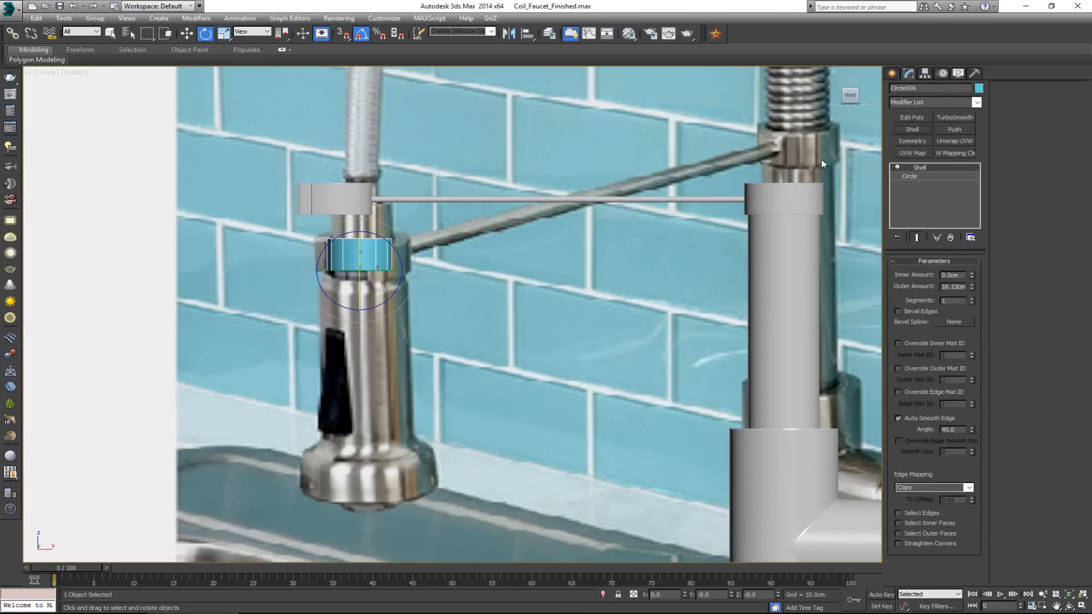
Step: Move the shelled circle to the end of the support arm and center it inside the open clamp ring
{"action": "key", "text": "alt+w"}
{"action": "middle_click", "coordinate": [611, 404]}
{"action": "key", "text": "z"}
{"action": "key", "text": "alt+w"}
{"action": "middle_click_drag", "start_coordinate": [555, 331], "coordinate": [580, 368], "text": "alt"}
{"action": "scroll", "coordinate": [556, 327], "scroll_direction": "down", "scroll_amount": 5}
{"action": "key", "text": "w"}
{"action": "left_click_drag", "start_coordinate": [581, 397], "coordinate": [505, 271]}
{"action": "middle_click_drag", "start_coordinate": [506, 272], "coordinate": [507, 313], "text": "alt"}
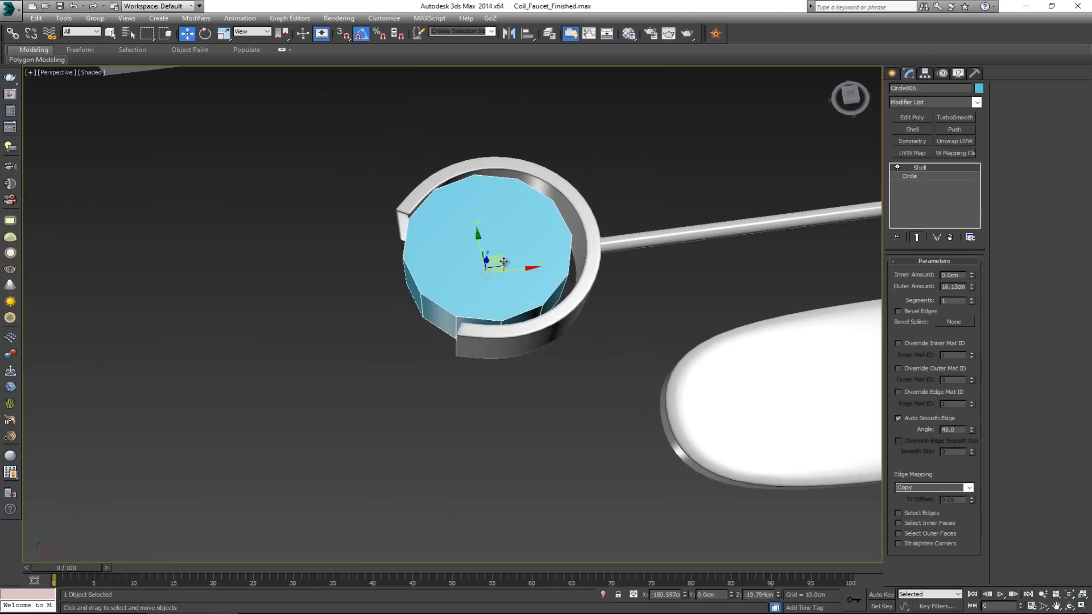
{"action": "left_click_drag", "start_coordinate": [504, 263], "coordinate": [511, 261]}
{"action": "scroll", "coordinate": [506, 265], "scroll_direction": "up", "scroll_amount": 3}
{"action": "mouse_move", "coordinate": [504, 269]}
{"action": "middle_mouse_down", "text": "alt"}
{"action": "mouse_move", "coordinate": [534, 296]}
{"action": "mouse_move", "coordinate": [505, 242]}
{"action": "mouse_move", "coordinate": [506, 261]}
{"action": "middle_mouse_up", "text": "alt"}
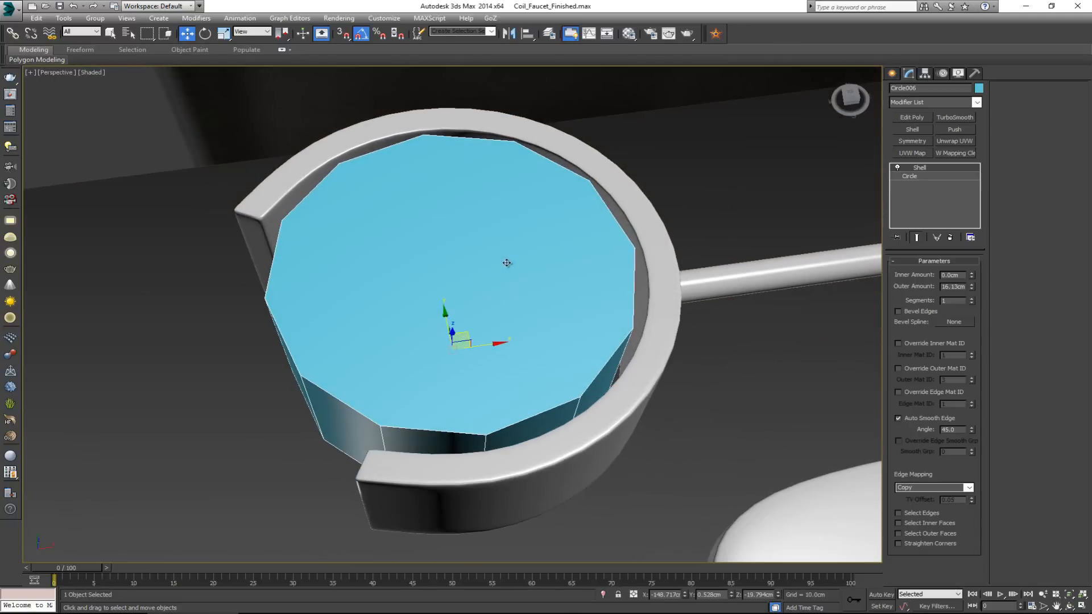
Step: Enlarge the base circle's radius to about 15.76 cm to fit the inside of the clamp ring
{"action": "left_click_drag", "start_coordinate": [972, 286], "coordinate": [971, 280]}
{"action": "left_click", "coordinate": [926, 176]}
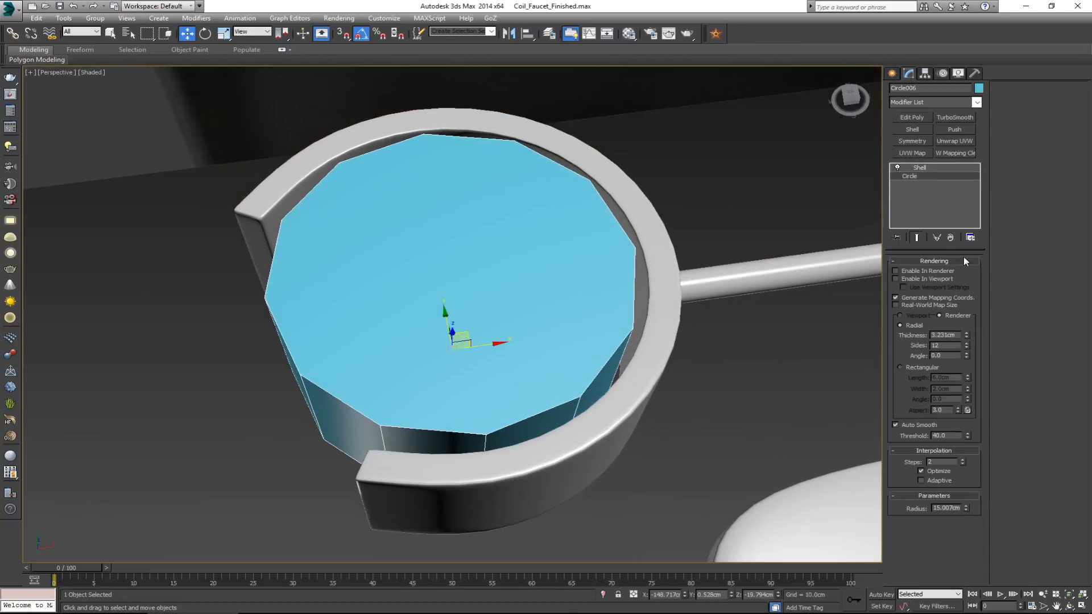
{"action": "left_click_drag", "start_coordinate": [967, 504], "coordinate": [966, 502]}
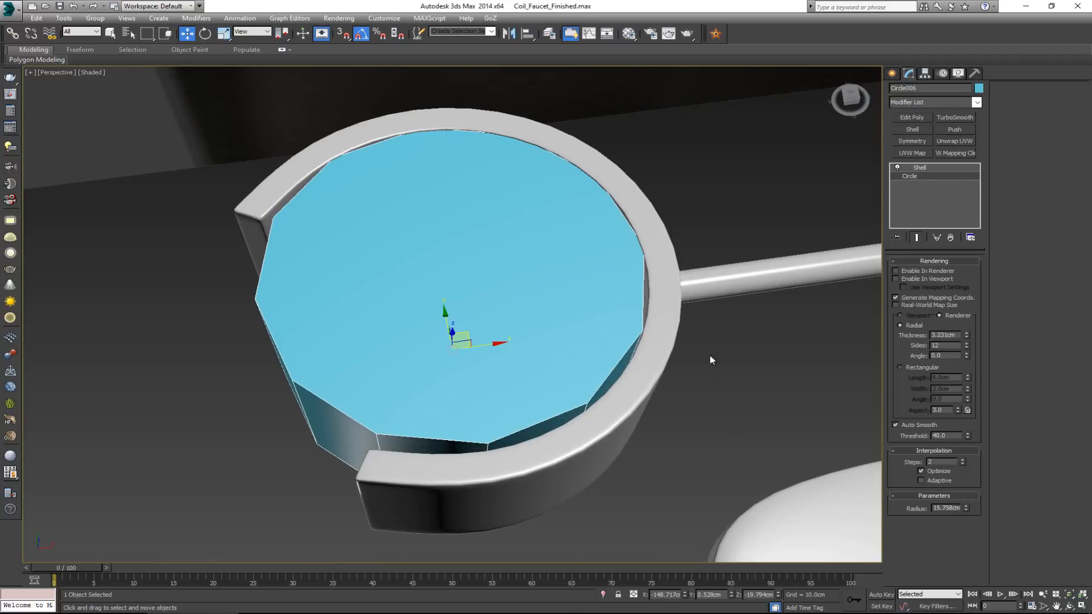
Step: Add an Edit Poly modifier to the disc and raise its twelve top vertices well above the clamp ring
{"action": "scroll", "coordinate": [712, 357], "scroll_direction": "down", "scroll_amount": 5}
{"action": "middle_click_drag", "start_coordinate": [717, 348], "coordinate": [728, 279], "text": "alt"}
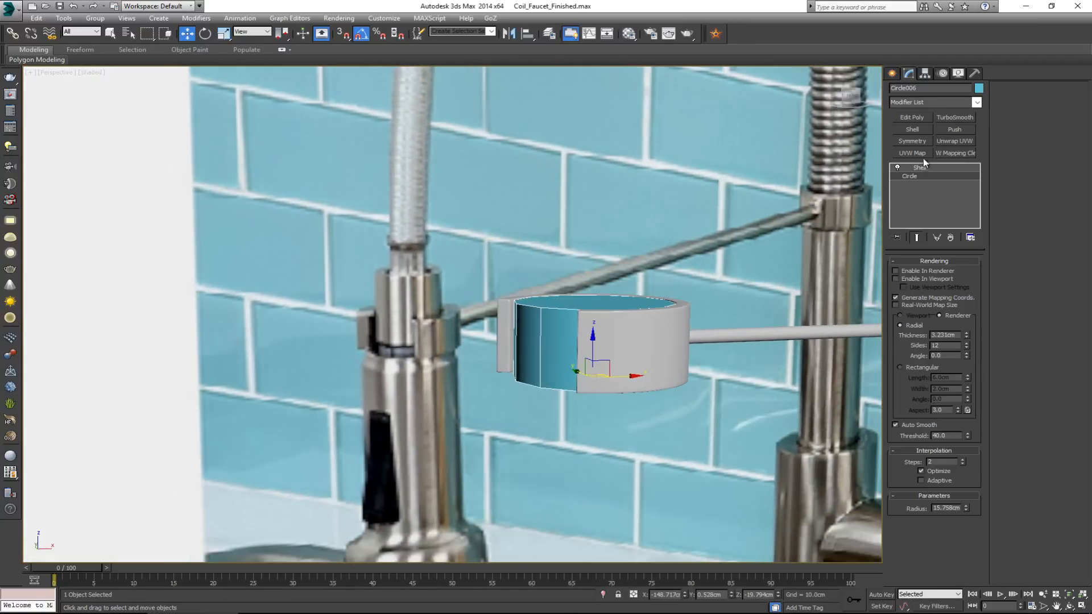
{"action": "left_click", "coordinate": [912, 118]}
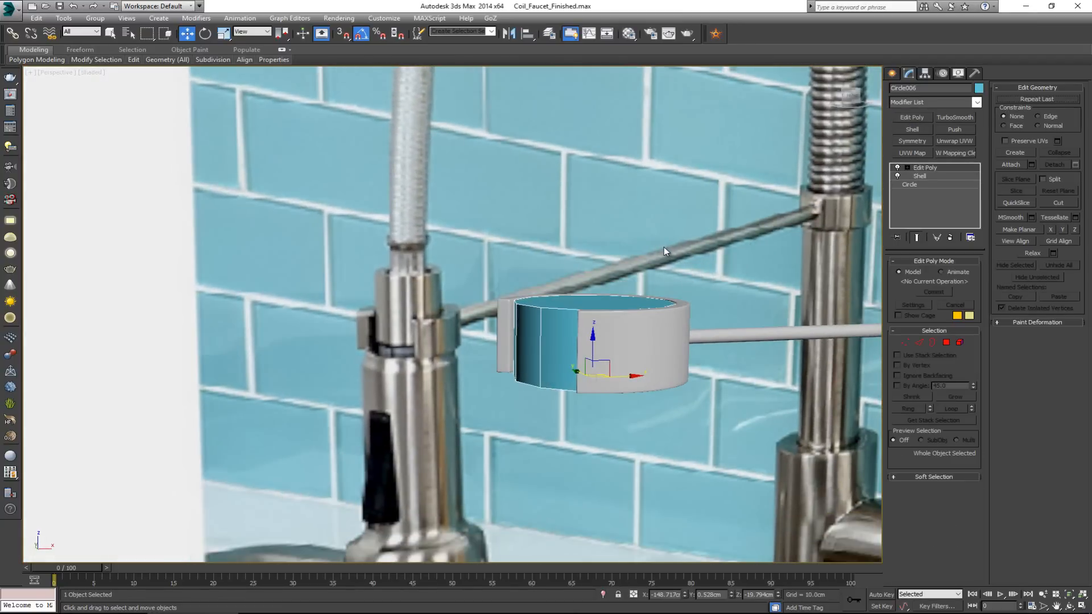
{"action": "left_click_drag", "start_coordinate": [440, 332], "coordinate": [435, 332]}
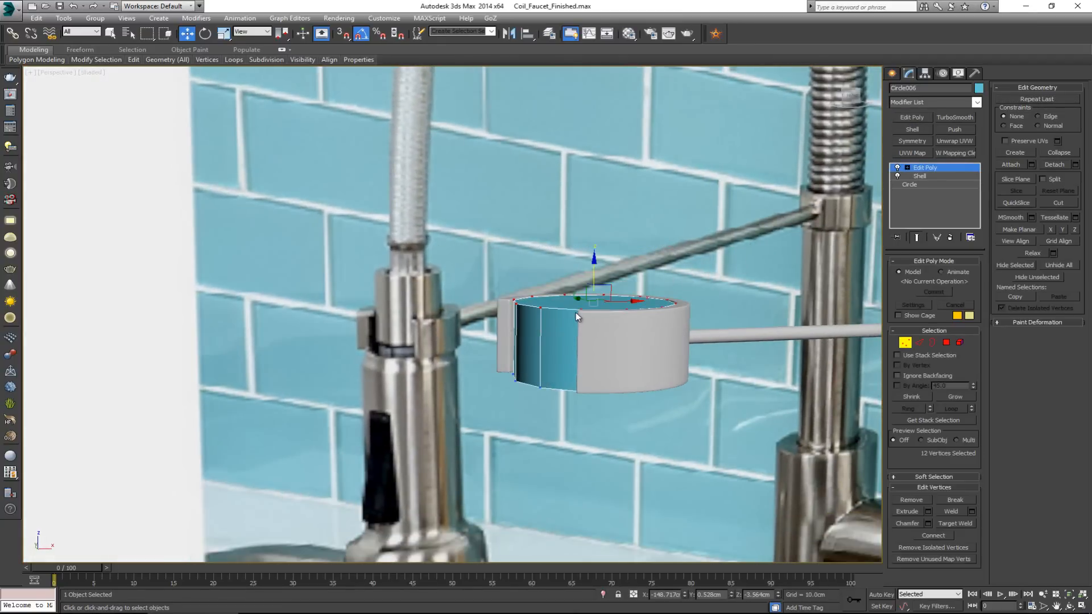
{"action": "middle_click_drag", "start_coordinate": [575, 313], "coordinate": [577, 309], "text": "alt"}
{"action": "key", "text": "alt+w"}
{"action": "right_click", "coordinate": [606, 170]}
{"action": "key", "text": "alt+w"}
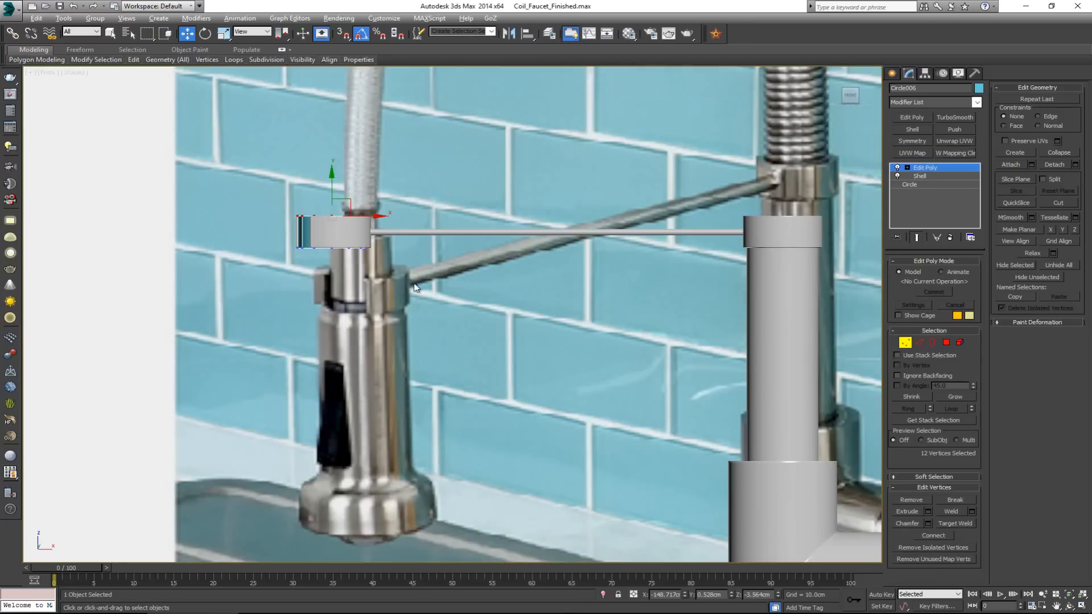
{"action": "left_click_drag", "start_coordinate": [332, 183], "coordinate": [332, 141]}
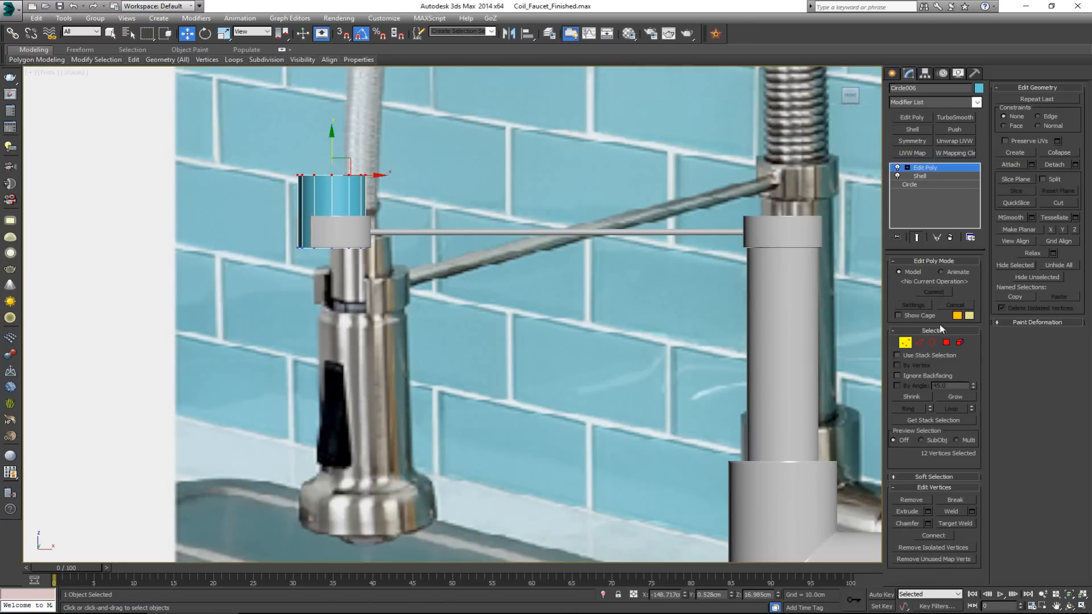
{"action": "left_click", "coordinate": [907, 343]}
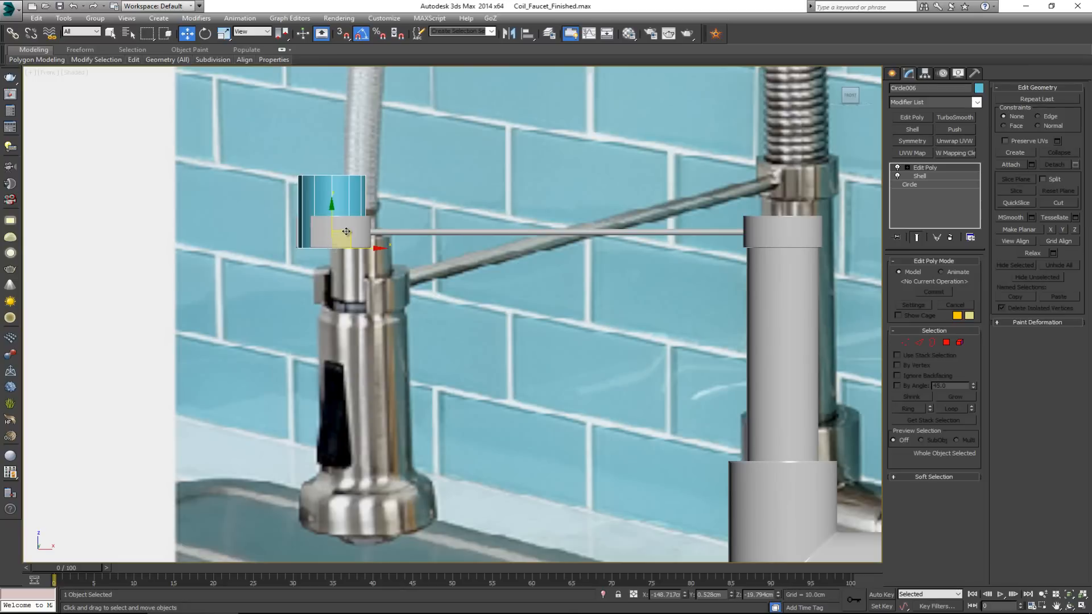
Step: Select the clamp, arm and all other gray faucet parts and hide them, leaving the new cylinder
{"action": "left_click", "coordinate": [362, 225]}
{"action": "left_click", "coordinate": [432, 231], "text": "ctrl"}
{"action": "scroll", "coordinate": [636, 253], "scroll_direction": "down", "scroll_amount": 5}
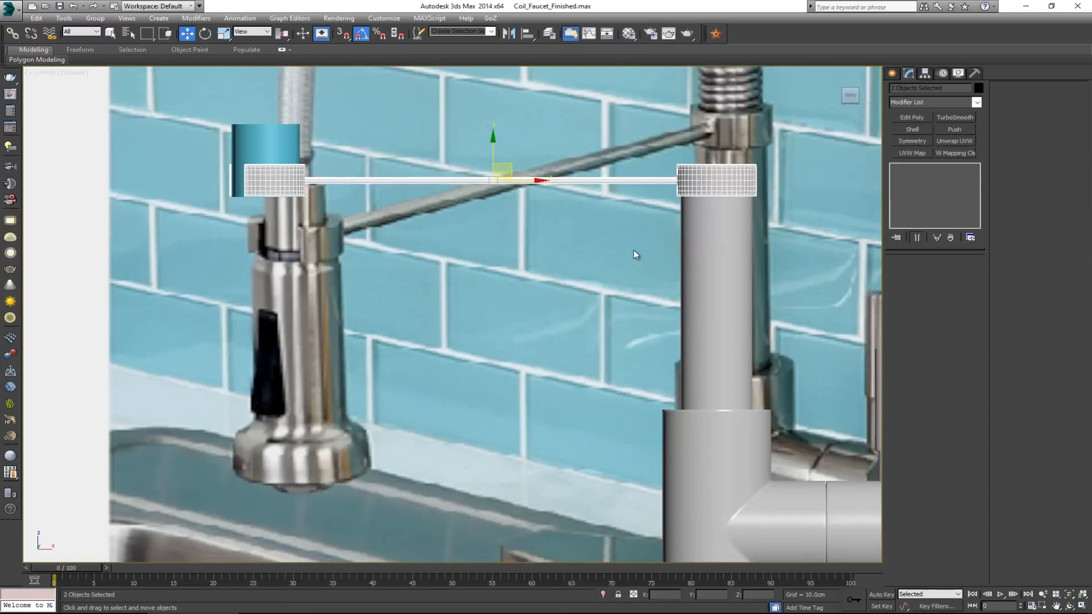
{"action": "left_click_drag", "start_coordinate": [833, 472], "coordinate": [857, 487], "text": "ctrl"}
{"action": "right_click", "coordinate": [663, 355]}
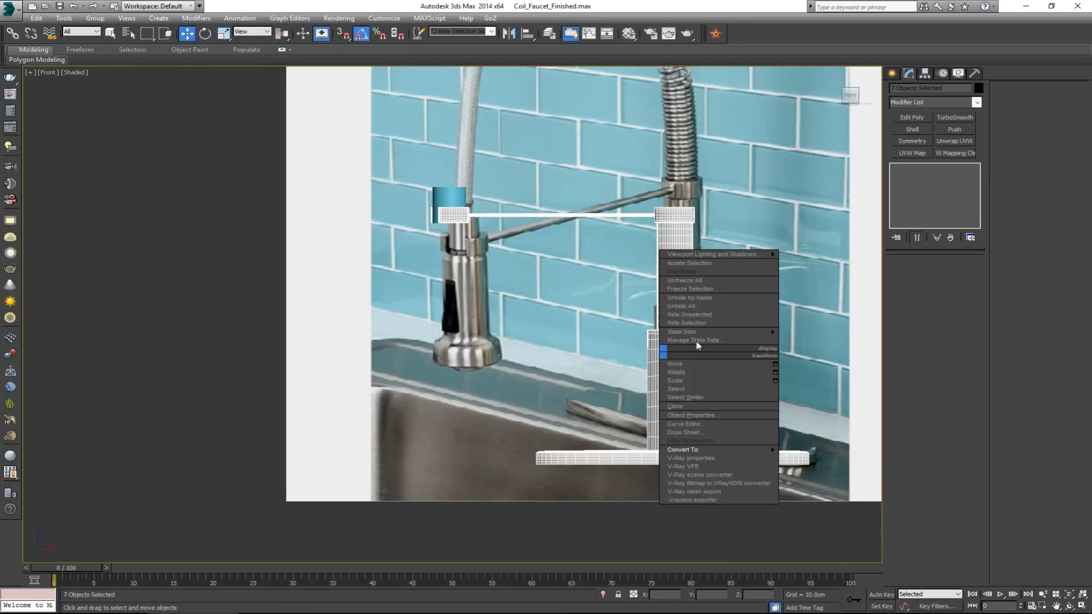
{"action": "left_click", "coordinate": [704, 324]}
Step: Select the new cylinder and compare it in see-through display with the spray head in the reference photo
{"action": "scroll", "coordinate": [466, 218], "scroll_direction": "up", "scroll_amount": 5}
{"action": "left_click", "coordinate": [460, 202]}
{"action": "scroll", "coordinate": [469, 206], "scroll_direction": "up", "scroll_amount": 5}
{"action": "middle_click_drag", "start_coordinate": [447, 200], "coordinate": [455, 244]}
{"action": "scroll", "coordinate": [454, 244], "scroll_direction": "down", "scroll_amount": 2}
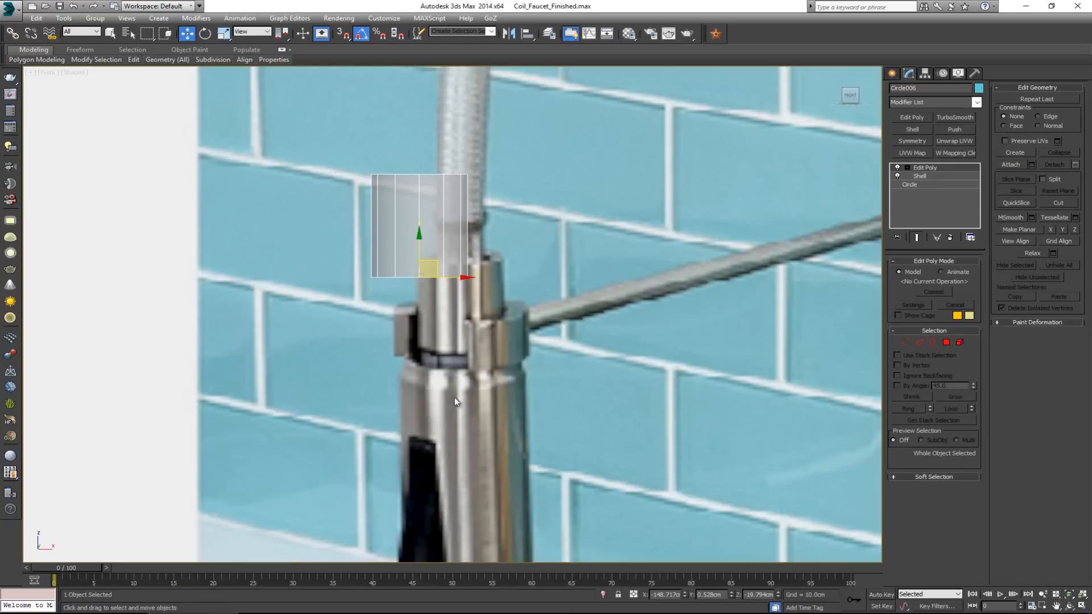
{"action": "middle_click_drag", "start_coordinate": [462, 449], "coordinate": [435, 305]}
{"action": "scroll", "coordinate": [435, 304], "scroll_direction": "down", "scroll_amount": 2}
{"action": "mouse_move", "coordinate": [419, 256]}
{"action": "middle_mouse_down"}
{"action": "mouse_move", "coordinate": [425, 321]}
{"action": "mouse_move", "coordinate": [441, 295]}
{"action": "mouse_move", "coordinate": [446, 307]}
{"action": "mouse_move", "coordinate": [441, 288]}
{"action": "mouse_move", "coordinate": [464, 298]}
{"action": "mouse_move", "coordinate": [503, 238]}
{"action": "middle_mouse_up"}
Step: Inset the cylinder's top and bottom polygons and bridge them to form an open tube
{"action": "key", "text": "alt+w"}
{"action": "middle_click", "coordinate": [558, 358]}
{"action": "key", "text": "alt+w"}
{"action": "key", "text": "z"}
{"action": "scroll", "coordinate": [441, 287], "scroll_direction": "down", "scroll_amount": 2}
{"action": "left_click", "coordinate": [946, 342]}
{"action": "left_click", "coordinate": [502, 226]}
{"action": "left_click", "coordinate": [485, 305], "text": "ctrl"}
{"action": "middle_click_drag", "start_coordinate": [464, 189], "coordinate": [426, 199], "text": "alt"}
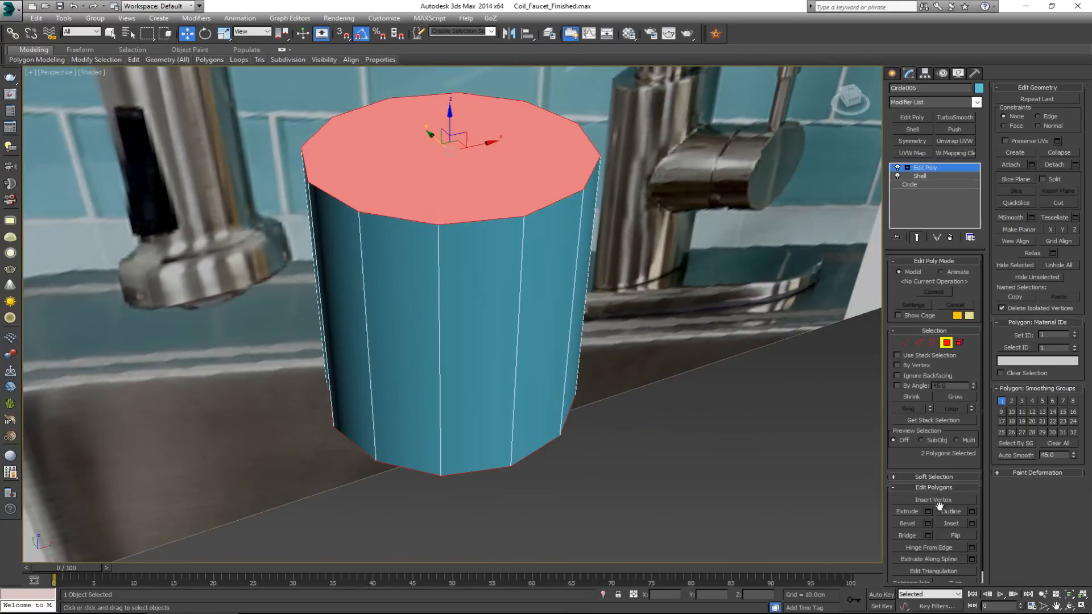
{"action": "left_click", "coordinate": [945, 524]}
{"action": "left_click_drag", "start_coordinate": [522, 196], "coordinate": [525, 213]}
{"action": "left_click", "coordinate": [910, 532]}
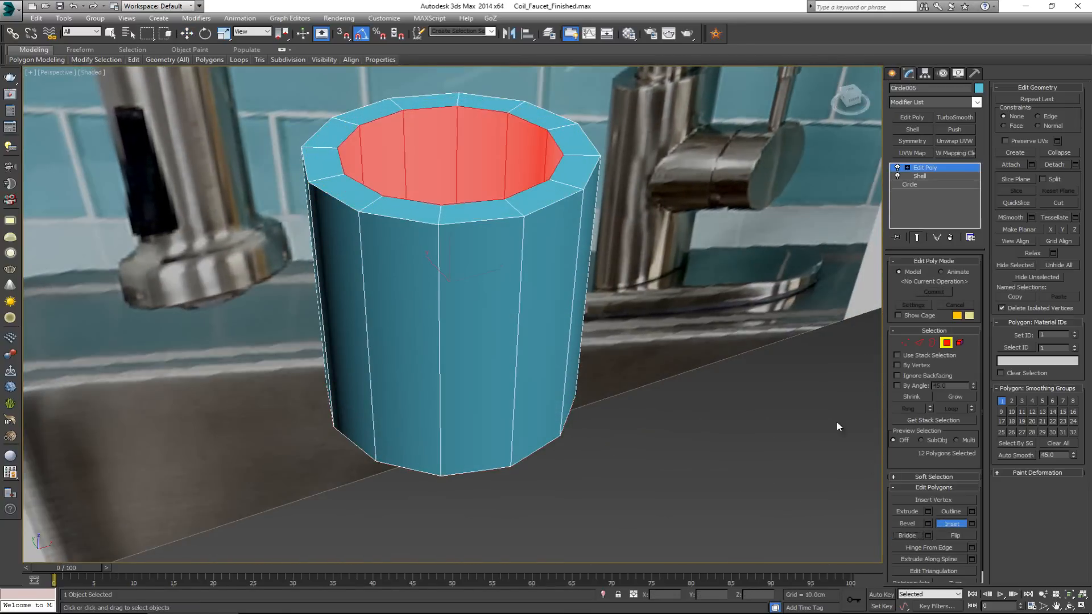
{"action": "left_click", "coordinate": [770, 247]}
Step: Chamfer all inner and outer rim edge loops of the tube by 0.24 cm with 2 segments
{"action": "key", "text": "2"}
{"action": "key", "text": "w"}
{"action": "left_click", "coordinate": [460, 203]}
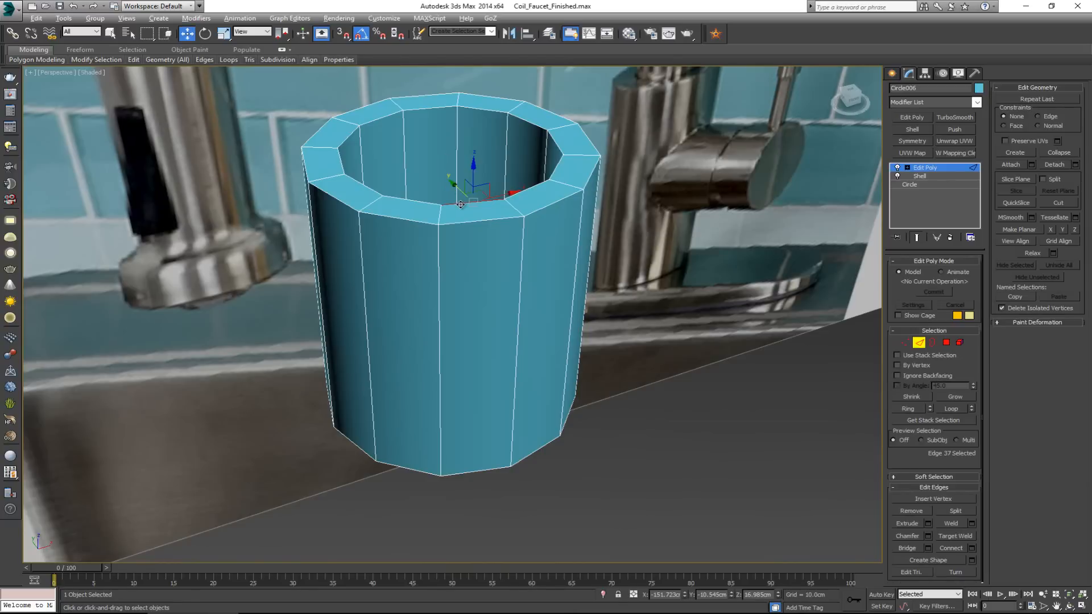
{"action": "middle_click_drag", "start_coordinate": [461, 203], "coordinate": [559, 236], "text": "alt"}
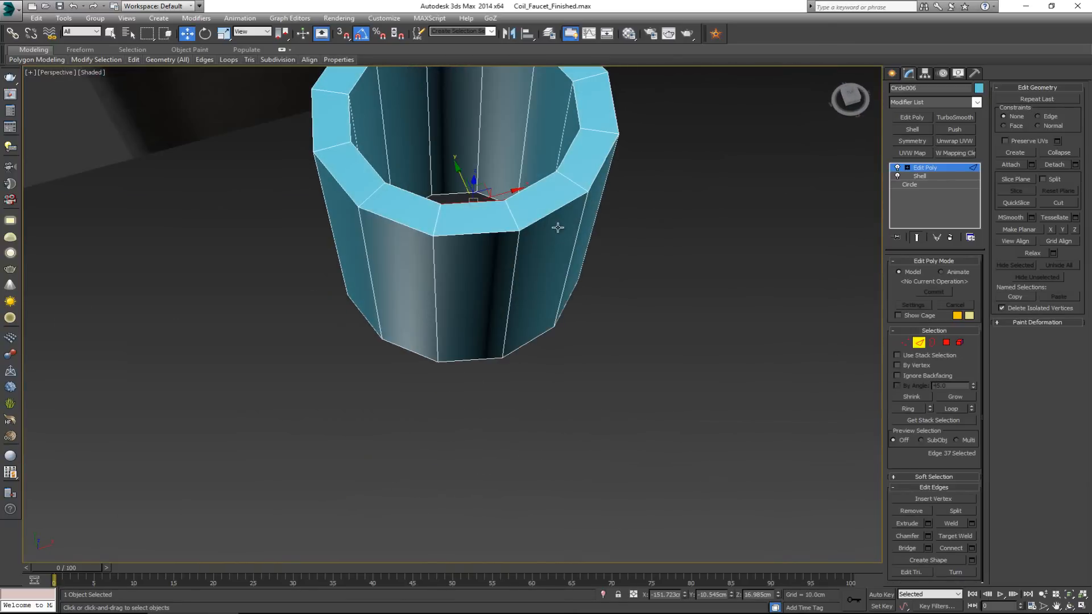
{"action": "key", "text": "alt+r"}
{"action": "left_click", "coordinate": [960, 409]}
{"action": "left_click", "coordinate": [928, 539]}
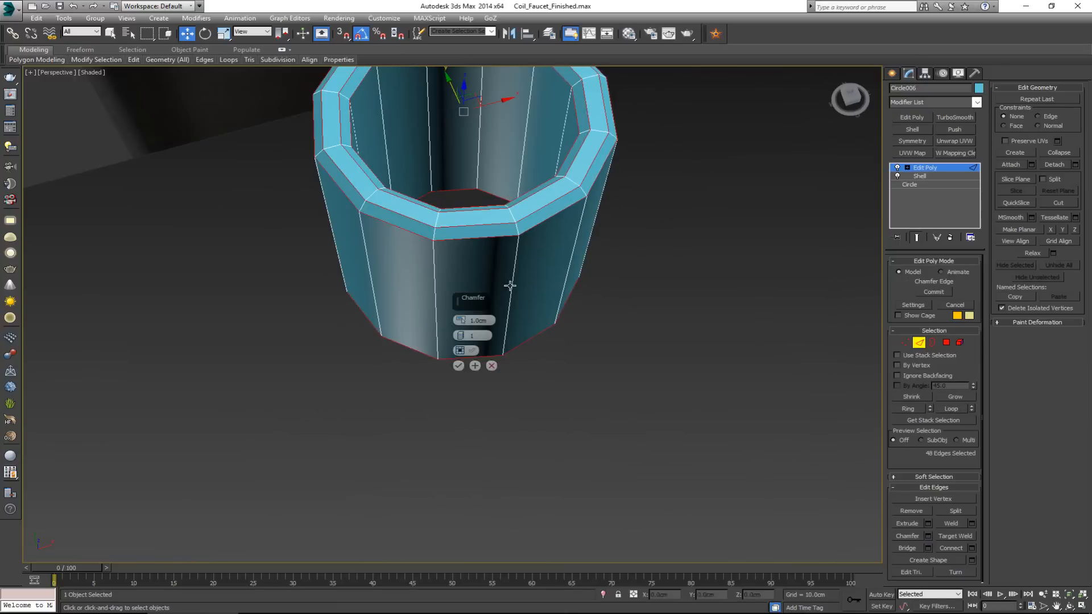
{"action": "left_click_drag", "start_coordinate": [460, 320], "coordinate": [461, 334]}
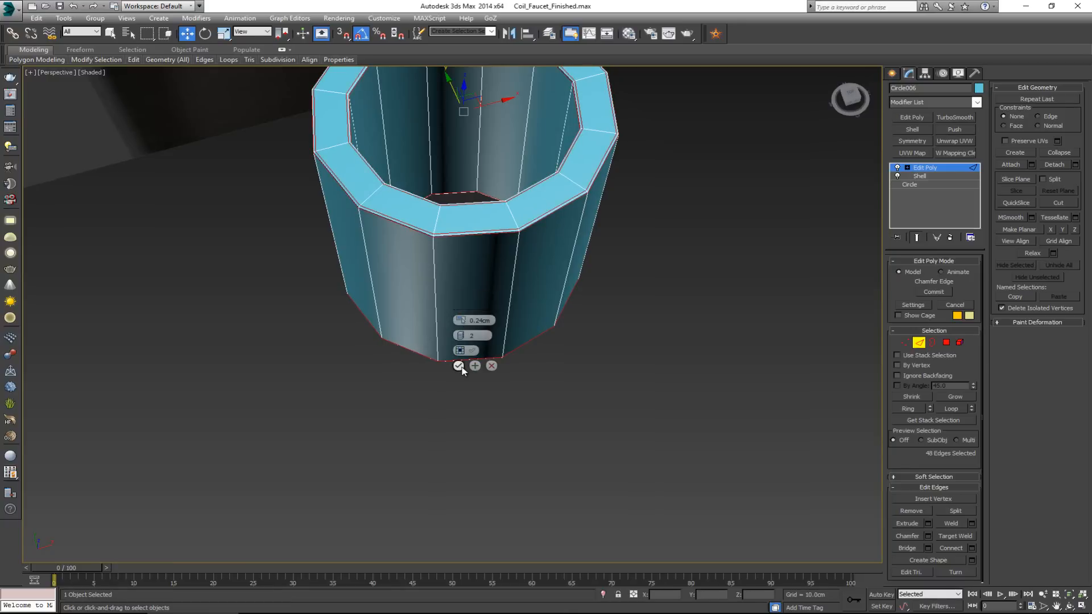
{"action": "left_click", "coordinate": [458, 366]}
{"action": "left_click", "coordinate": [919, 343]}
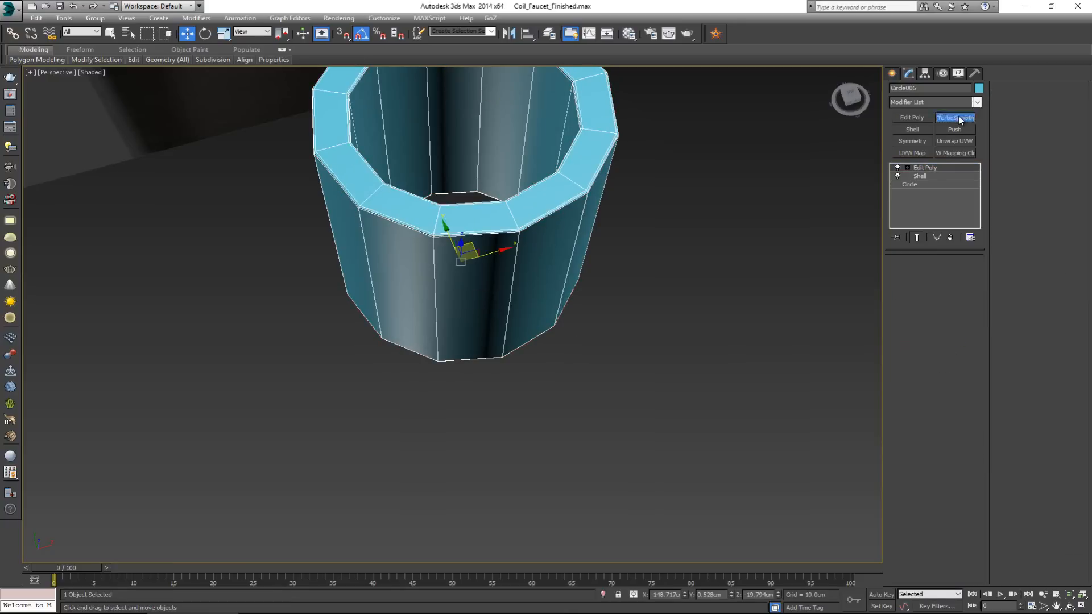
Step: Add a TurboSmooth modifier to the tube and raise its iterations until the walls look round
{"action": "left_click", "coordinate": [956, 116]}
{"action": "left_click", "coordinate": [972, 280]}
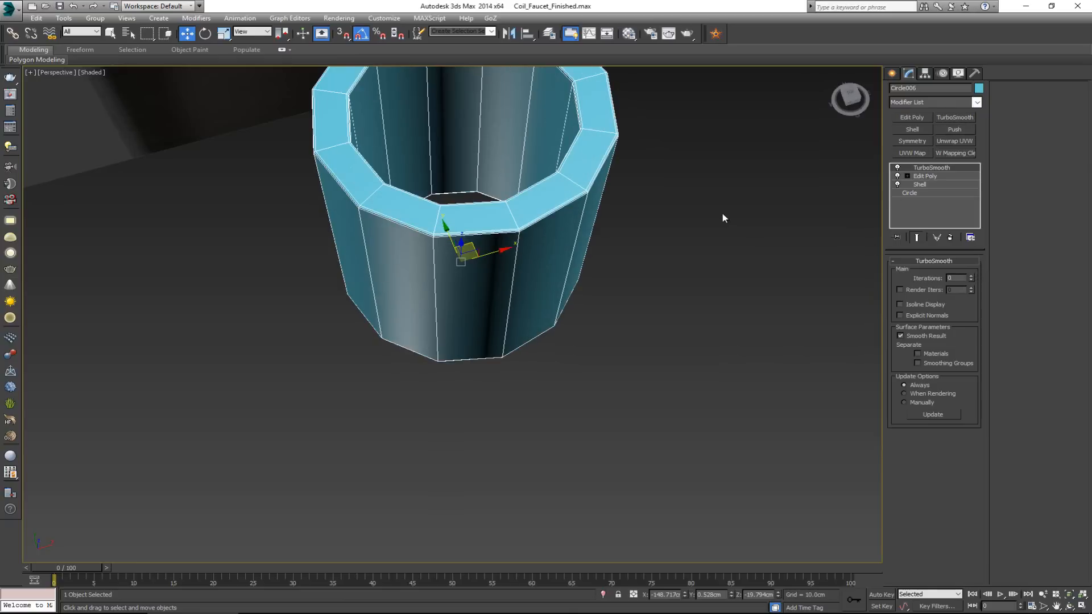
{"action": "left_click", "coordinate": [973, 276]}
{"action": "left_click", "coordinate": [974, 276]}
{"action": "left_click", "coordinate": [739, 239]}
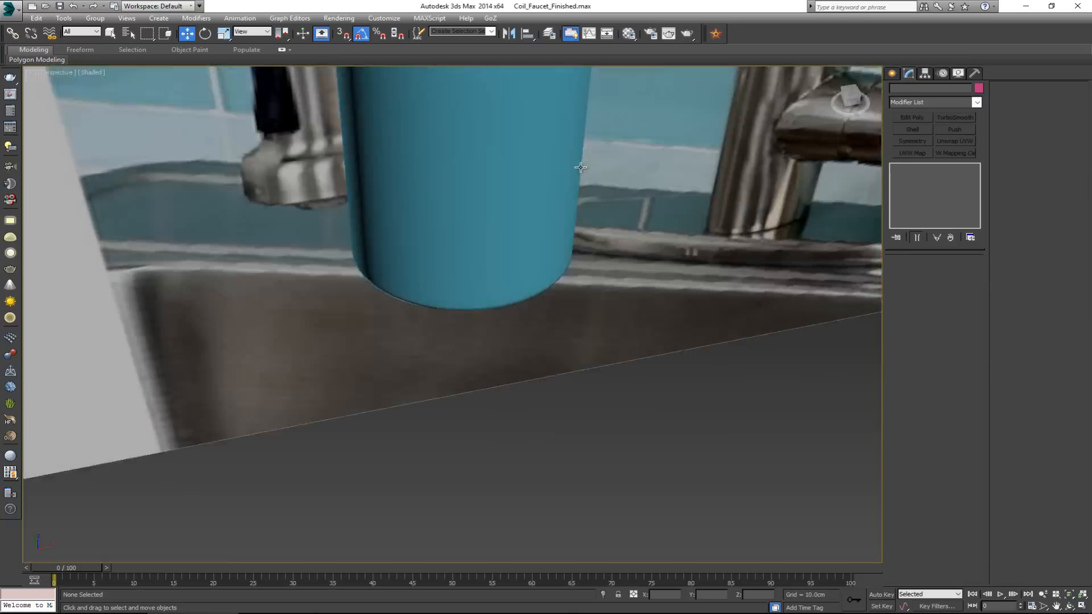
Step: In the front view, draw a standard cylinder of about 20 cm radius and 25 cm height over the reference spray head's body
{"action": "middle_click_drag", "start_coordinate": [580, 168], "coordinate": [451, 212], "text": "alt"}
{"action": "scroll", "coordinate": [580, 219], "scroll_direction": "down", "scroll_amount": 4}
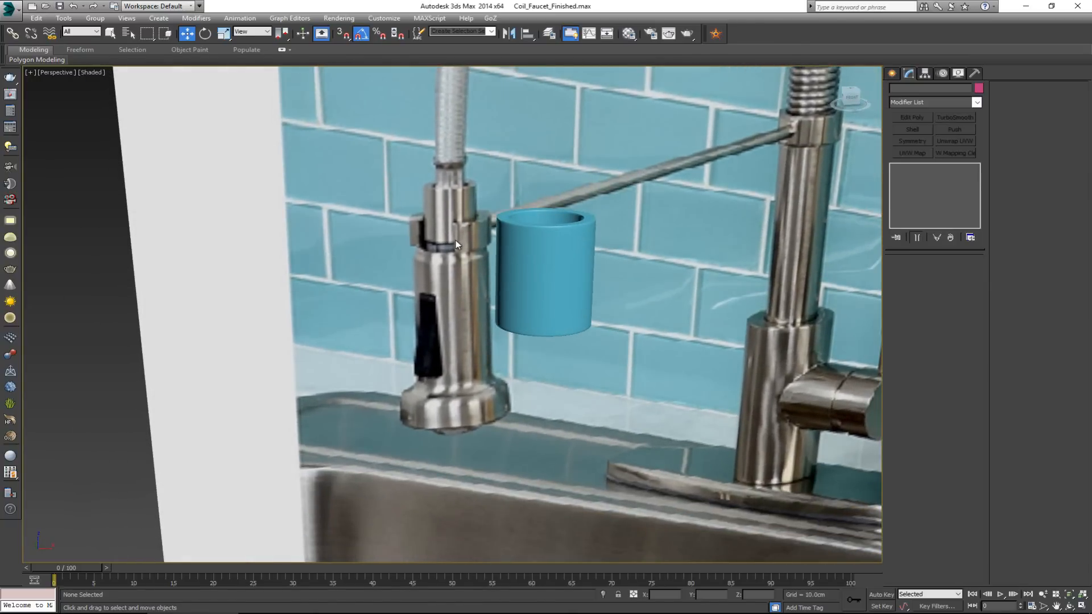
{"action": "key", "text": "alt+w"}
{"action": "middle_click_drag", "start_coordinate": [673, 240], "coordinate": [670, 204]}
{"action": "key", "text": "alt+w"}
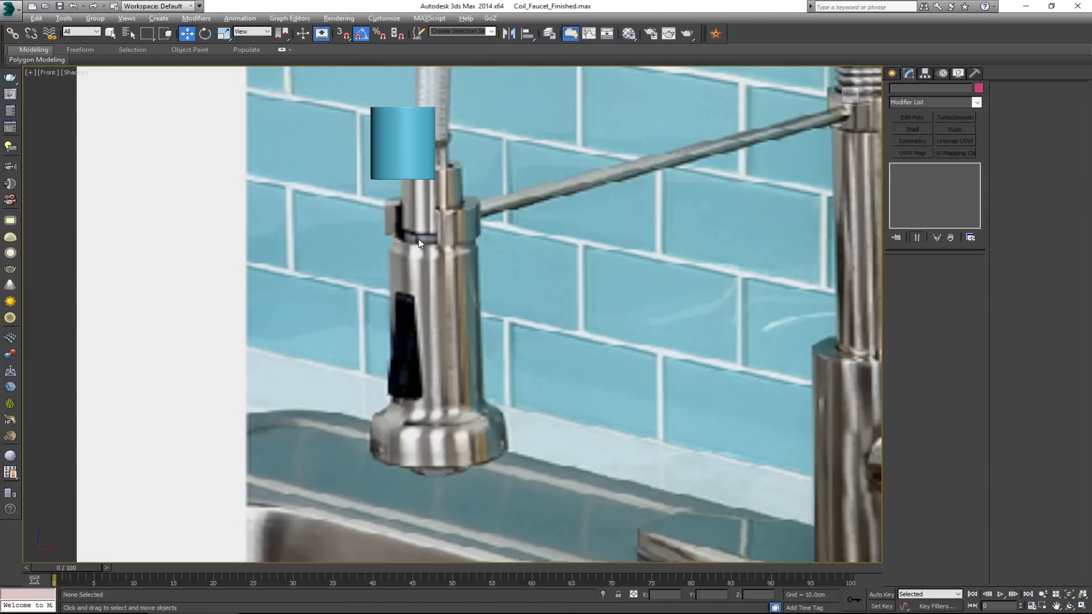
{"action": "middle_click_drag", "start_coordinate": [419, 244], "coordinate": [456, 236]}
{"action": "right_click", "coordinate": [476, 237]}
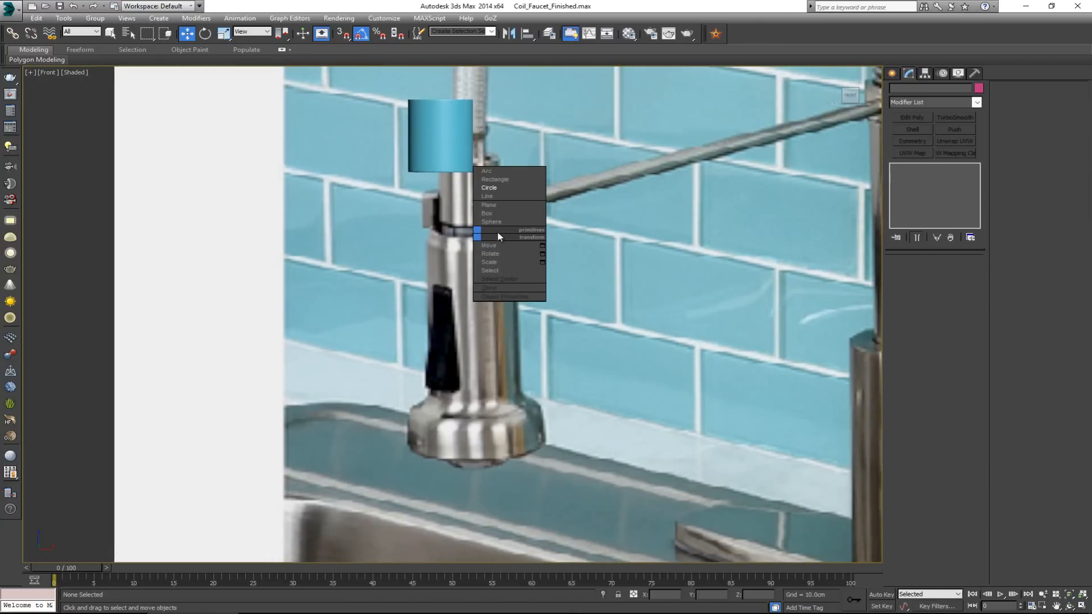
{"action": "left_click", "coordinate": [892, 73]}
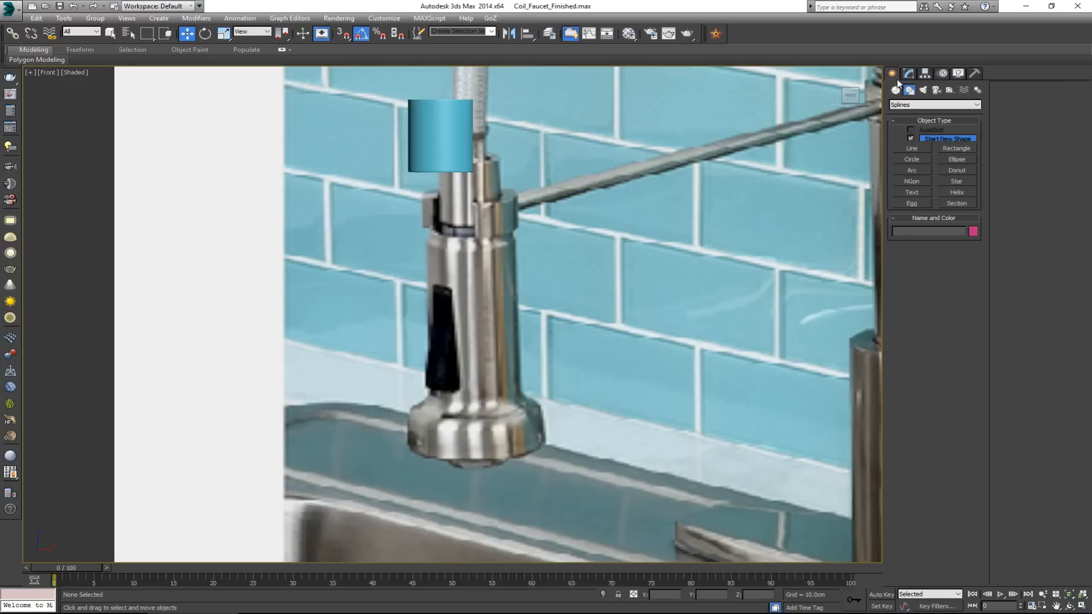
{"action": "left_click", "coordinate": [897, 89]}
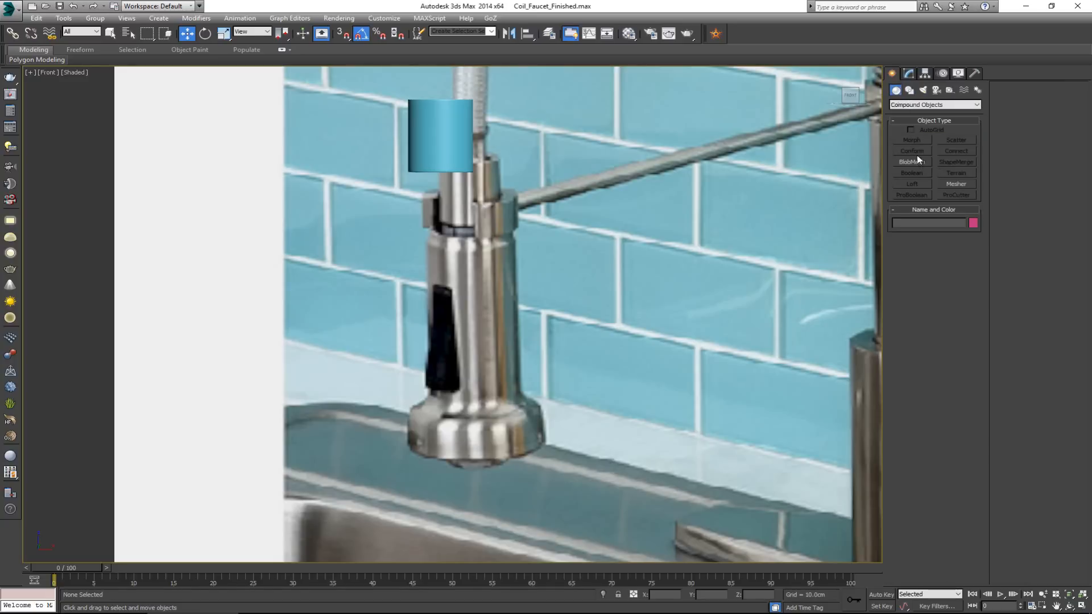
{"action": "left_click", "coordinate": [900, 104]}
{"action": "left_click", "coordinate": [910, 112]}
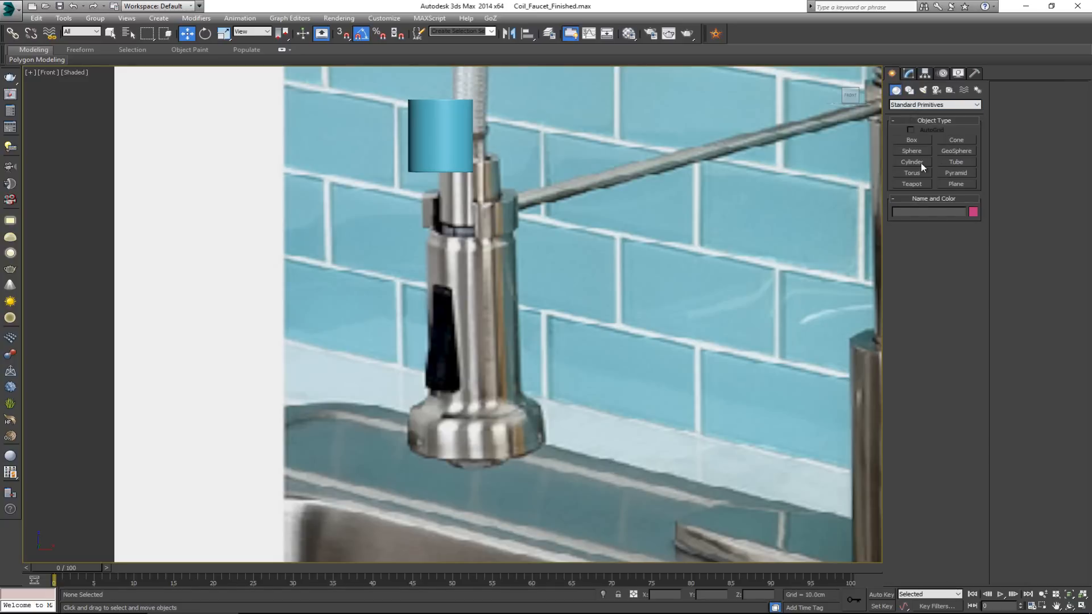
{"action": "left_click", "coordinate": [921, 164]}
{"action": "left_click_drag", "start_coordinate": [469, 280], "coordinate": [480, 243]}
{"action": "key", "text": "e"}
{"action": "left_click", "coordinate": [912, 162]}
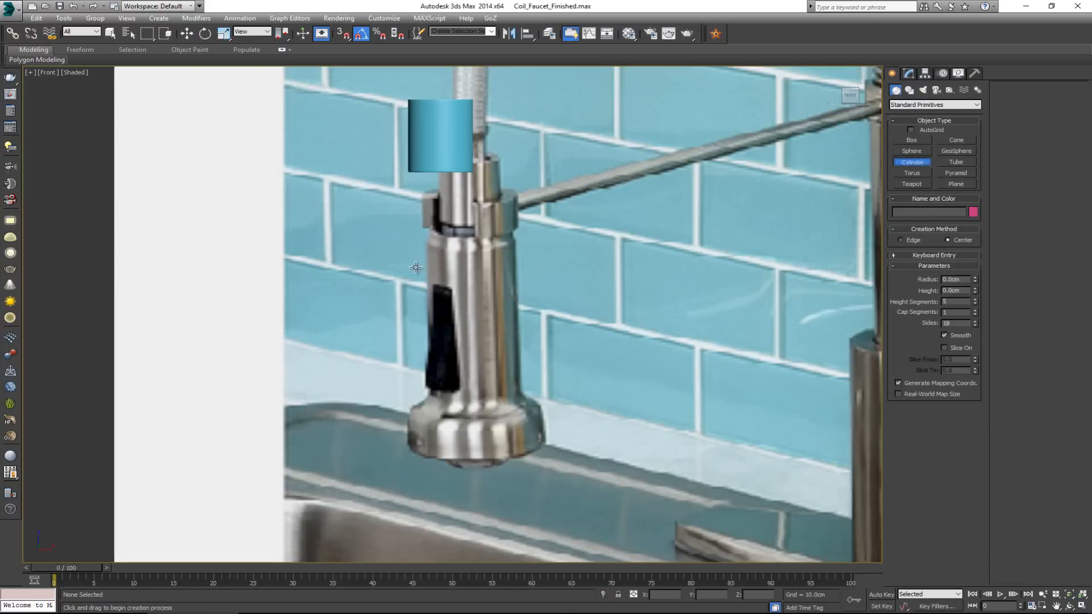
{"action": "left_click_drag", "start_coordinate": [472, 275], "coordinate": [475, 232]}
{"action": "left_click", "coordinate": [492, 207]}
{"action": "right_click", "coordinate": [491, 209]}
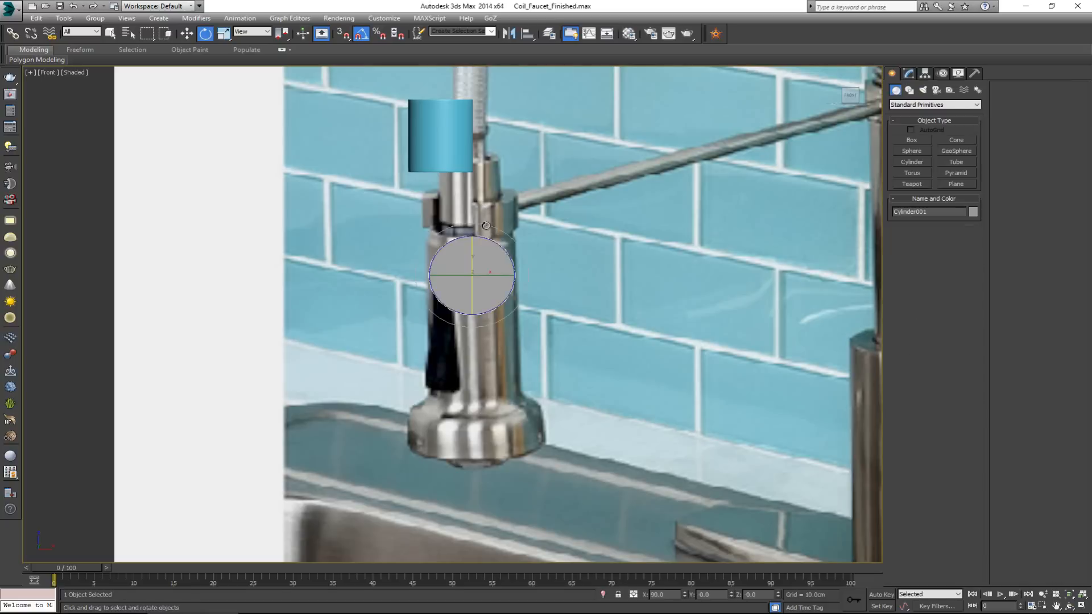
Step: Rotate the new cylinder upright and reduce its height segments to 1
{"action": "left_click_drag", "start_coordinate": [474, 268], "coordinate": [478, 318]}
{"action": "key", "text": "w"}
{"action": "left_click", "coordinate": [908, 73]}
{"action": "right_click", "coordinate": [974, 298]}
{"action": "middle_click_drag", "start_coordinate": [463, 285], "coordinate": [472, 262]}
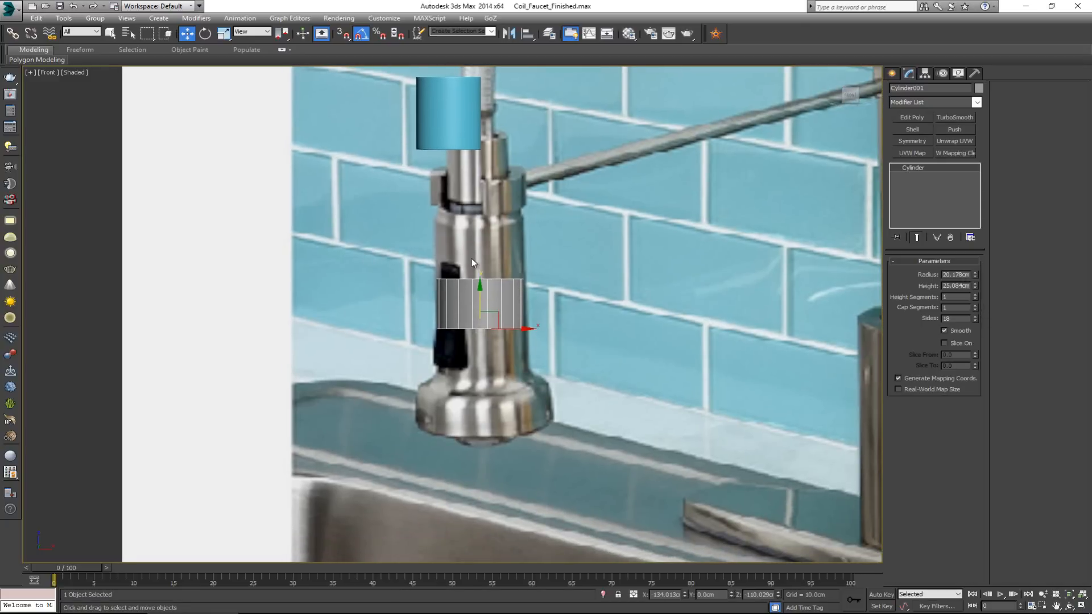
{"action": "double_click", "coordinate": [945, 318]}
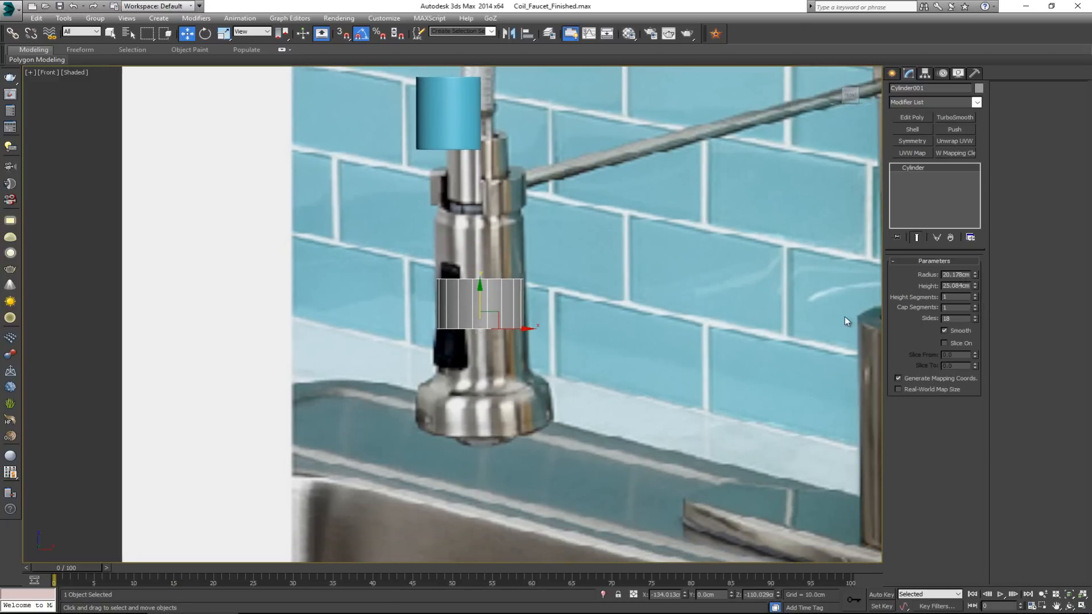
Step: Add an Edit Poly modifier and stretch the cylinder's top and bottom vertices to span the straight body of the reference spray head
{"action": "left_click", "coordinate": [910, 115]}
{"action": "key", "text": "1"}
{"action": "left_click_drag", "start_coordinate": [567, 234], "coordinate": [398, 293]}
{"action": "left_click_drag", "start_coordinate": [481, 250], "coordinate": [481, 196]}
{"action": "left_click_drag", "start_coordinate": [555, 300], "coordinate": [412, 360]}
{"action": "left_click_drag", "start_coordinate": [480, 305], "coordinate": [480, 342]}
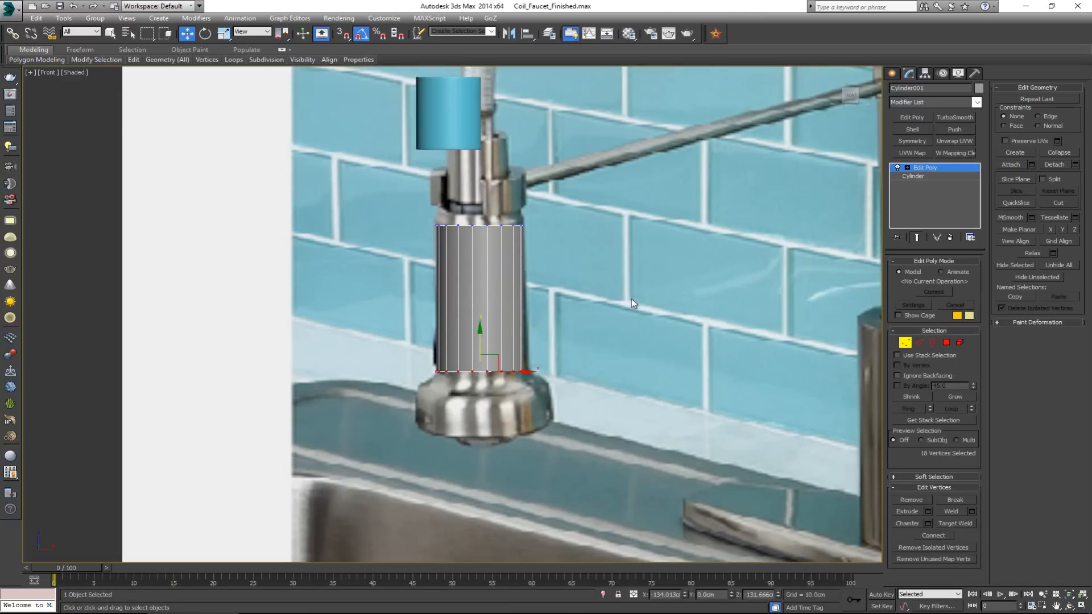
{"action": "left_click", "coordinate": [904, 342]}
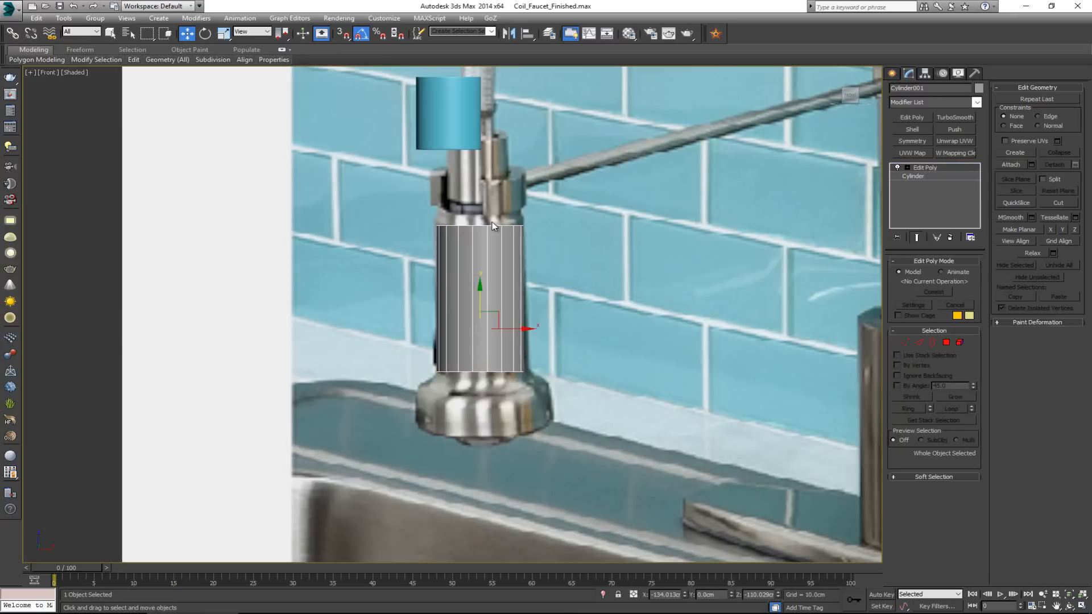
Step: Delete the cylinder's top and bottom cap polygons to leave it open at both ends
{"action": "key", "text": "w"}
{"action": "key", "text": "alt+w"}
{"action": "right_click", "coordinate": [639, 409]}
{"action": "key", "text": "4"}
{"action": "left_click", "coordinate": [753, 530]}
{"action": "middle_click_drag", "start_coordinate": [724, 528], "coordinate": [661, 424]}
{"action": "middle_click_drag", "start_coordinate": [667, 474], "coordinate": [718, 449], "text": "alt"}
{"action": "left_click", "coordinate": [714, 545], "text": "ctrl"}
{"action": "key", "text": "Delete"}
Step: Extend the cylinder's top border upward and scale it to about 87% to form a sloped shoulder
{"action": "key", "text": "3"}
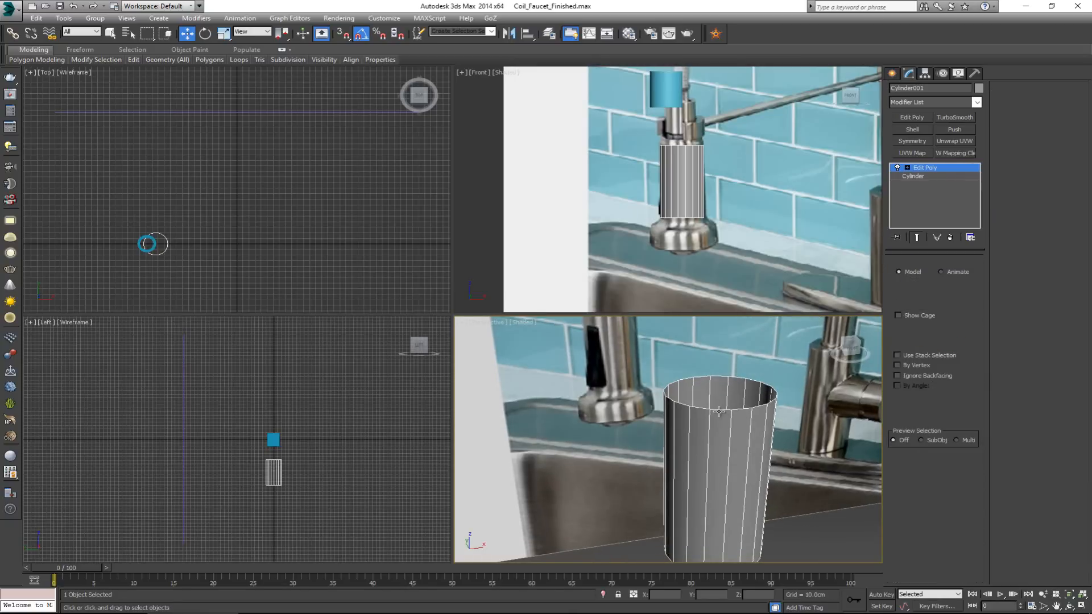
{"action": "left_click", "coordinate": [719, 409]}
{"action": "key", "text": "alt+w"}
{"action": "key", "text": "alt+w"}
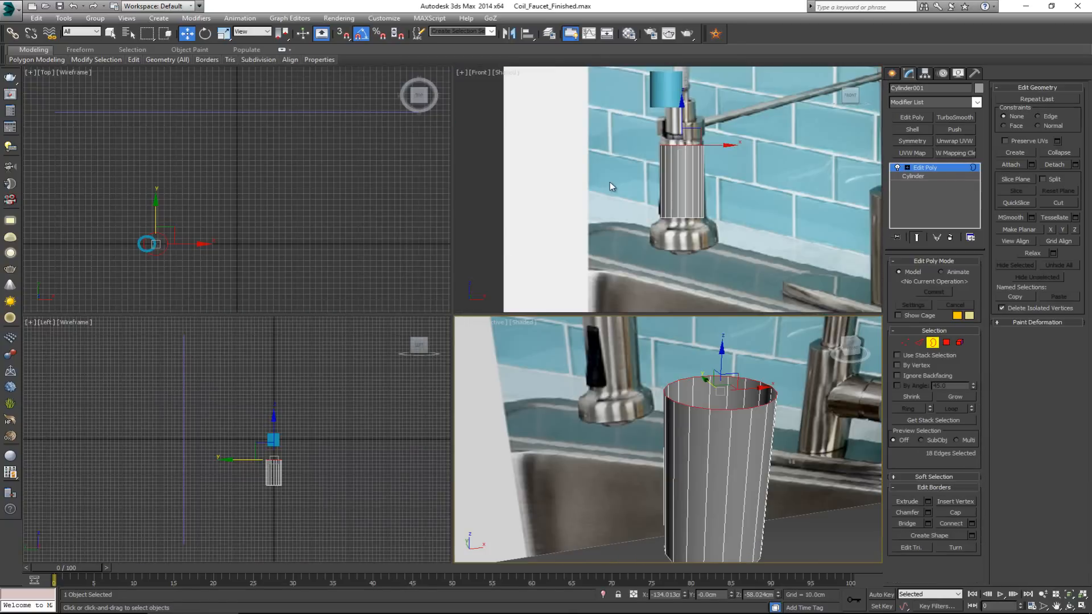
{"action": "key", "text": "alt+w"}
{"action": "key", "text": "r"}
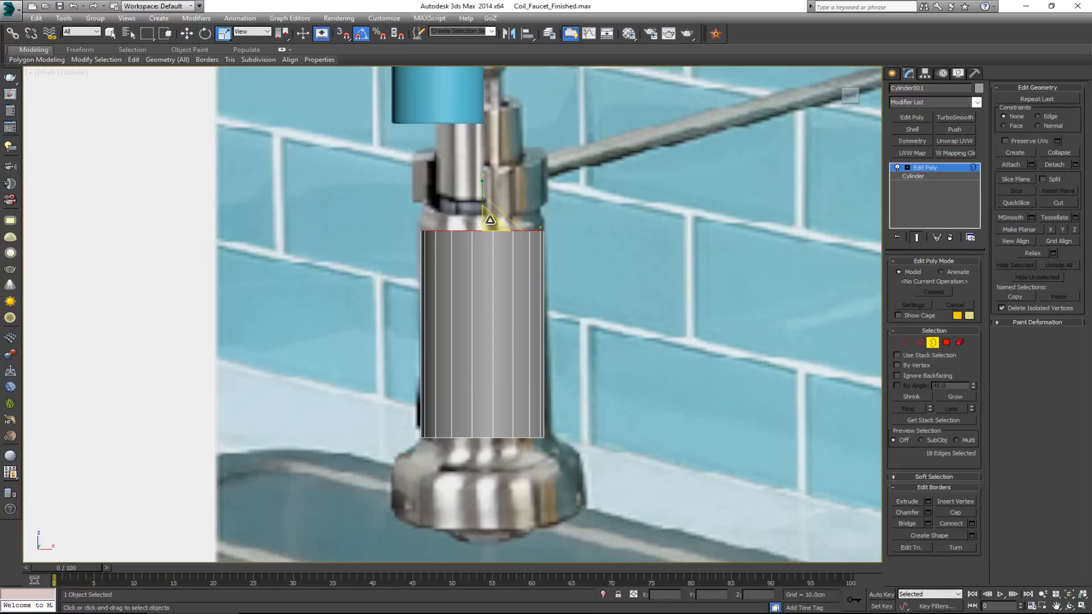
{"action": "key", "text": "w"}
{"action": "mouse_move", "coordinate": [488, 213]}
{"action": "left_mouse_down"}
{"action": "mouse_move", "coordinate": [490, 197]}
{"action": "mouse_move", "coordinate": [490, 211]}
{"action": "left_mouse_up"}
{"action": "key", "text": "r"}
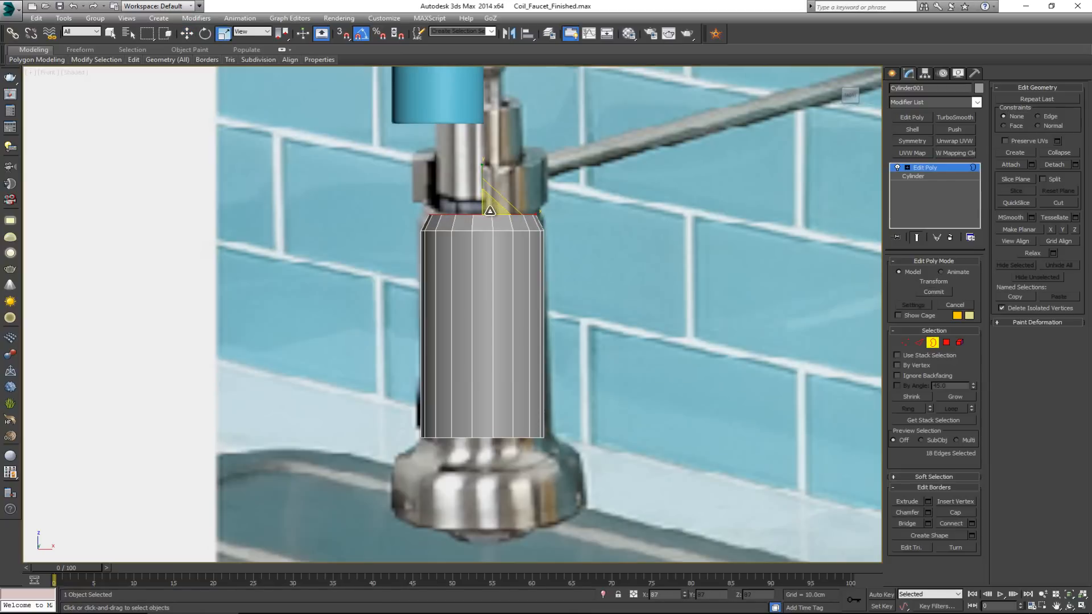
{"action": "left_click", "coordinate": [935, 342]}
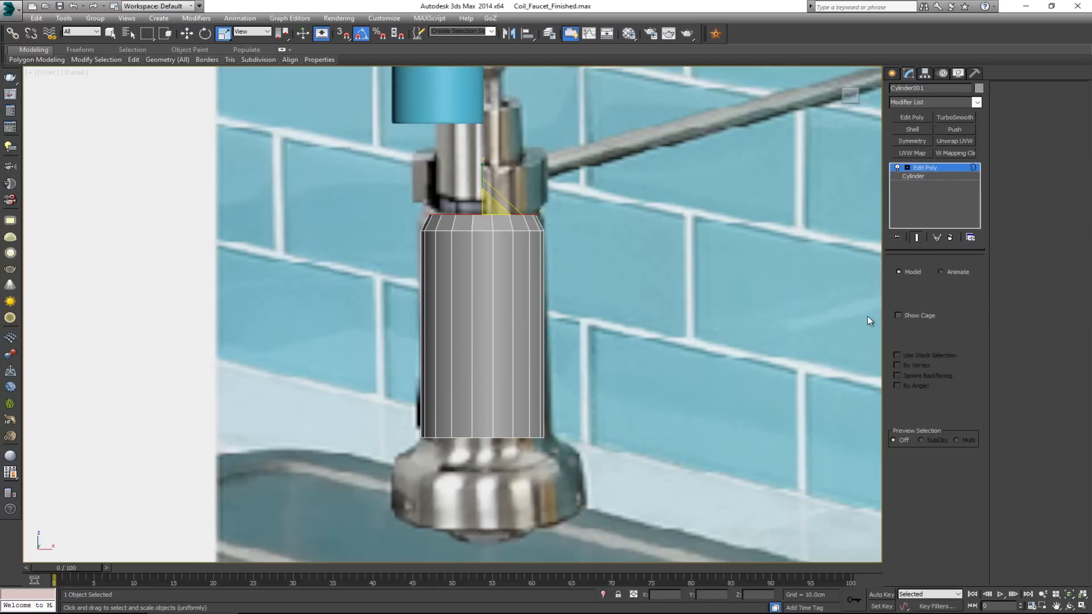
Step: Extend the bottom border outward and down to form the flared nozzle base matching the reference photo
{"action": "scroll", "coordinate": [499, 235], "scroll_direction": "down", "scroll_amount": 3}
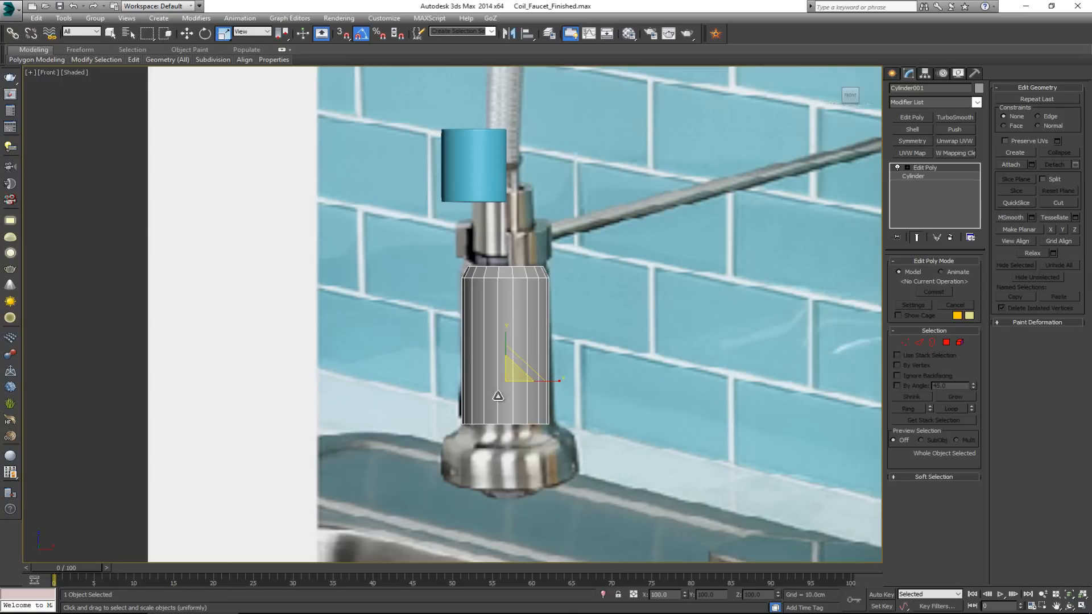
{"action": "key", "text": "3"}
{"action": "middle_click_drag", "start_coordinate": [512, 415], "coordinate": [510, 293]}
{"action": "key", "text": "w"}
{"action": "left_click_drag", "start_coordinate": [503, 286], "coordinate": [503, 359]}
{"action": "key", "text": "r"}
{"action": "key", "text": "w"}
{"action": "left_click", "coordinate": [932, 342]}
Step: Align the spray head body with the blue tube by pivot points and lower it to sit just beneath the tube
{"action": "middle_click_drag", "start_coordinate": [478, 171], "coordinate": [475, 232]}
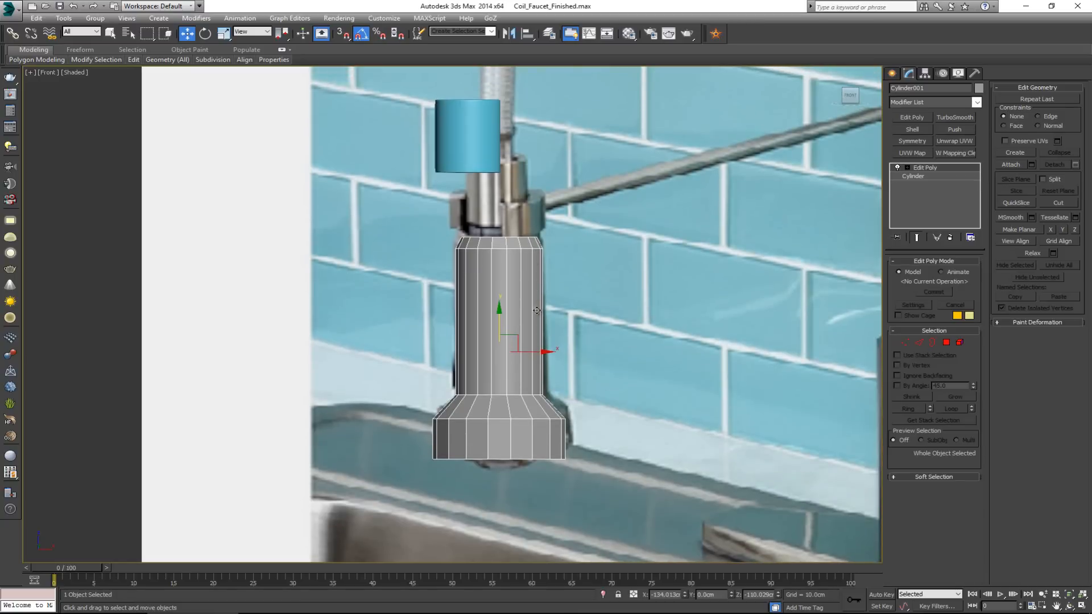
{"action": "left_click", "coordinate": [468, 151]}
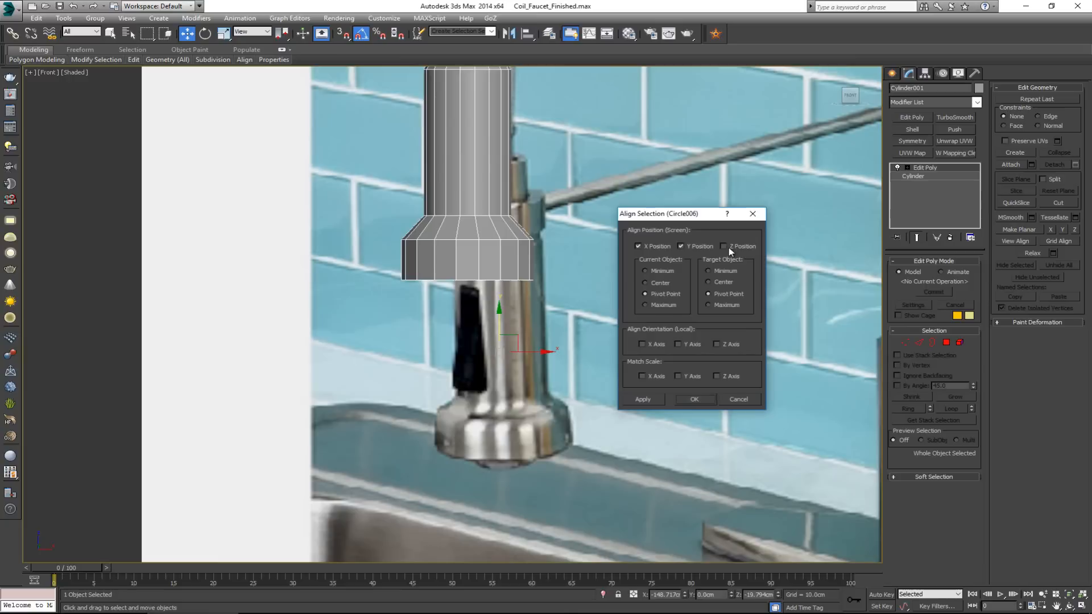
{"action": "left_click", "coordinate": [694, 399]}
{"action": "middle_click_drag", "start_coordinate": [457, 197], "coordinate": [460, 293]}
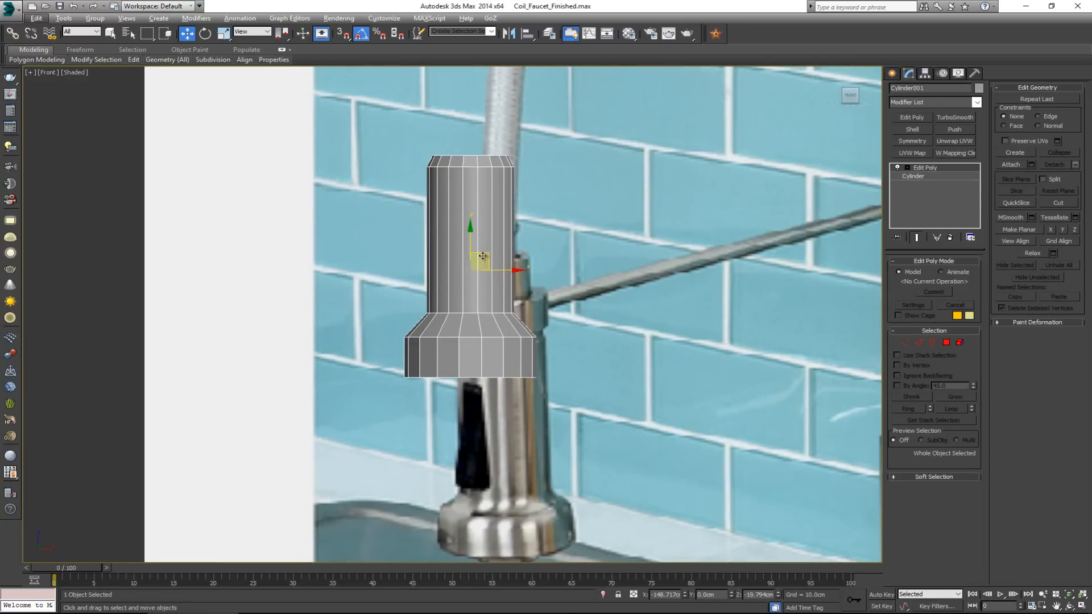
{"action": "left_click_drag", "start_coordinate": [477, 231], "coordinate": [484, 356]}
Step: Extend the spray head's top border inward toward the blue tube and down inside to form a rim with an inner lip
{"action": "key", "text": "alt+w"}
{"action": "key", "text": "alt+w"}
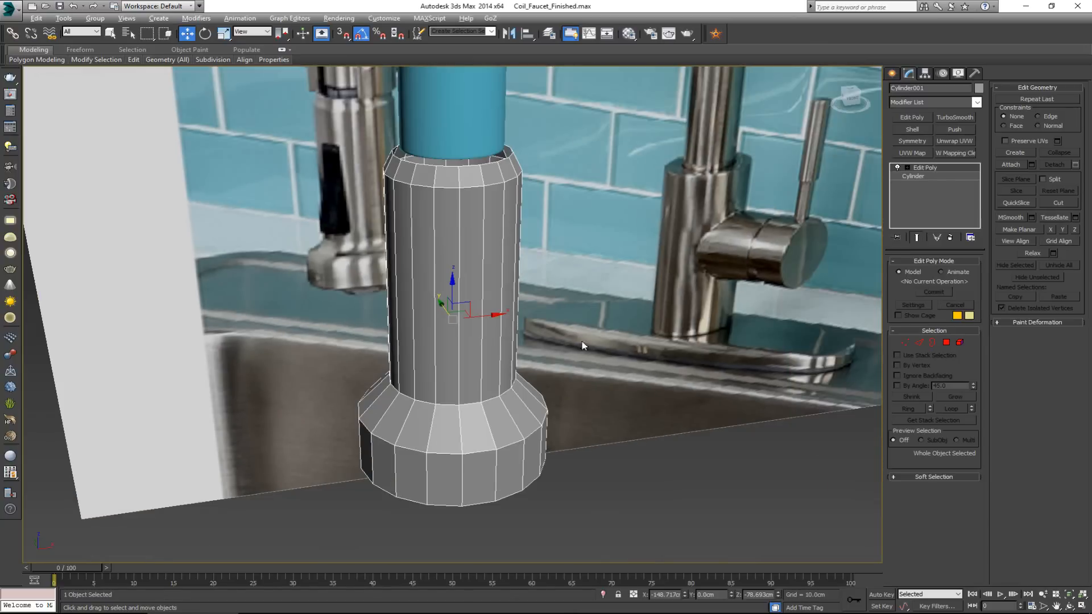
{"action": "middle_click_drag", "start_coordinate": [502, 244], "coordinate": [502, 271], "text": "alt"}
{"action": "scroll", "coordinate": [462, 215], "scroll_direction": "up", "scroll_amount": 4}
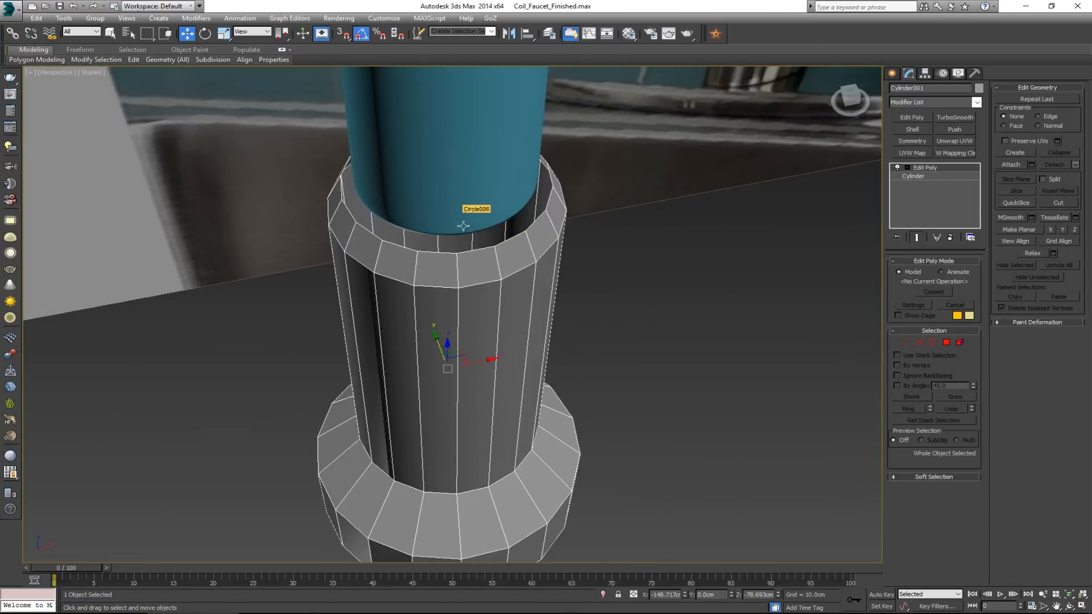
{"action": "middle_click_drag", "start_coordinate": [464, 230], "coordinate": [465, 219], "text": "alt"}
{"action": "key", "text": "3"}
{"action": "left_click", "coordinate": [443, 185]}
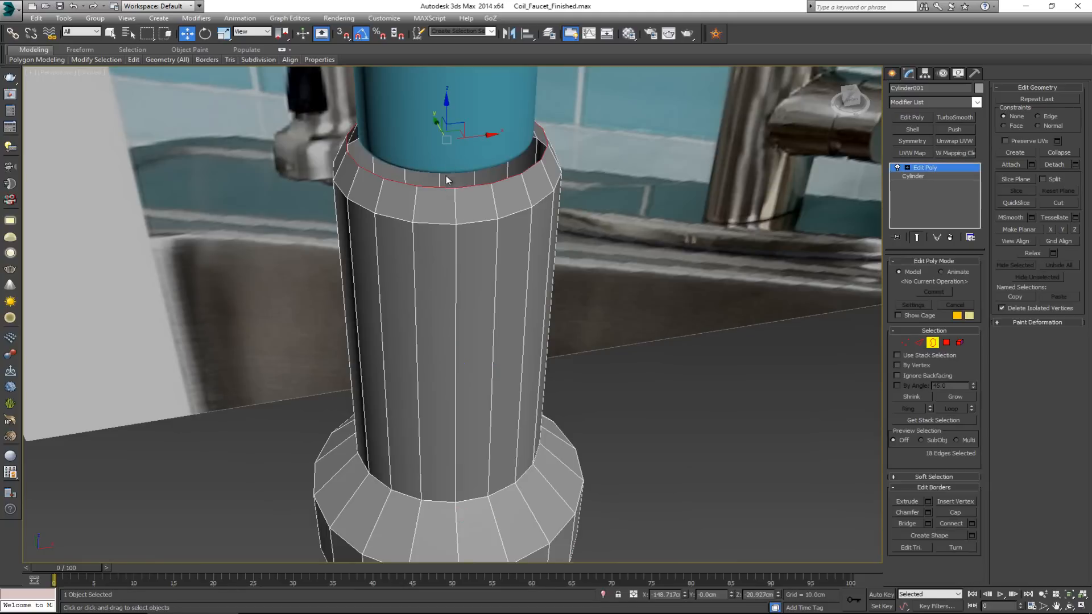
{"action": "key", "text": "r"}
{"action": "left_click_drag", "start_coordinate": [445, 137], "coordinate": [452, 156]}
{"action": "middle_click_drag", "start_coordinate": [453, 155], "coordinate": [445, 122], "text": "alt"}
{"action": "key", "text": "w"}
{"action": "left_click_drag", "start_coordinate": [448, 111], "coordinate": [444, 165]}
Step: Chamfer the outer and inner edge loops of the spray head's top rim by 0.11 cm with 2 segments
{"action": "middle_click_drag", "start_coordinate": [443, 166], "coordinate": [463, 261]}
{"action": "scroll", "coordinate": [465, 263], "scroll_direction": "up", "scroll_amount": 3}
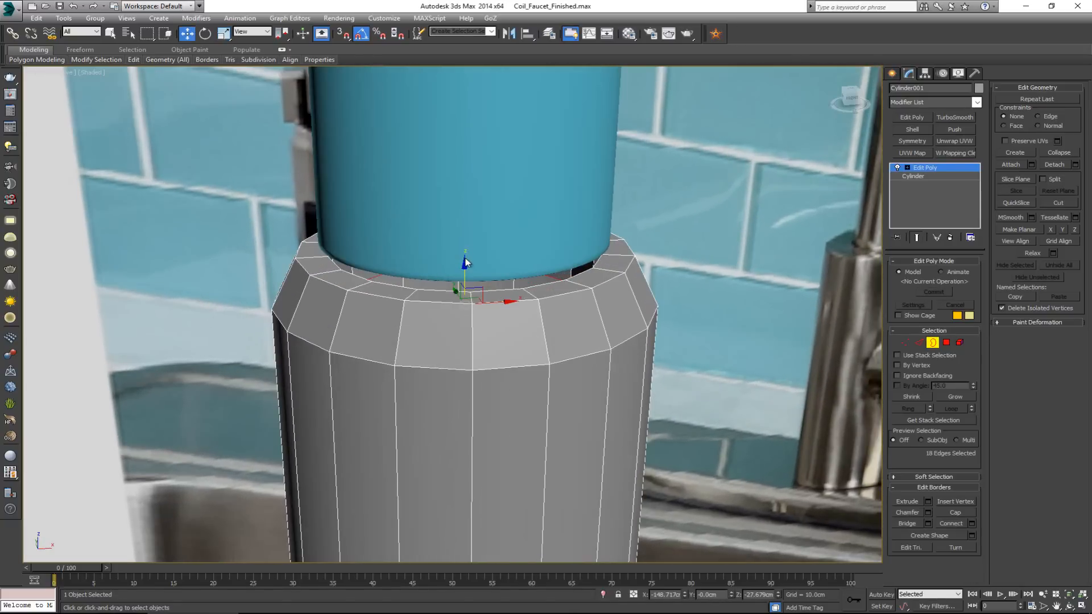
{"action": "key", "text": "2"}
{"action": "double_click", "coordinate": [450, 302]}
{"action": "double_click", "coordinate": [450, 291], "text": "ctrl"}
{"action": "middle_click_drag", "start_coordinate": [458, 271], "coordinate": [508, 236]}
{"action": "scroll", "coordinate": [462, 199], "scroll_direction": "down", "scroll_amount": 5}
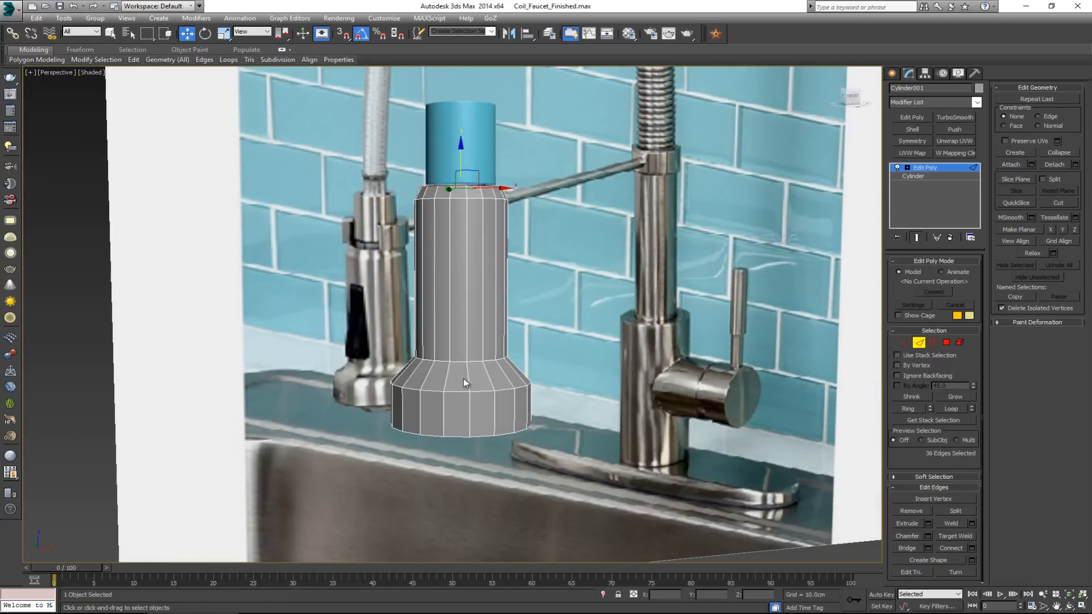
{"action": "middle_click_drag", "start_coordinate": [464, 377], "coordinate": [468, 321]}
{"action": "scroll", "coordinate": [469, 321], "scroll_direction": "up", "scroll_amount": 3}
{"action": "middle_click_drag", "start_coordinate": [454, 134], "coordinate": [453, 208], "text": "alt"}
{"action": "mouse_move", "coordinate": [453, 208]}
{"action": "middle_mouse_down"}
{"action": "mouse_move", "coordinate": [478, 268]}
{"action": "mouse_move", "coordinate": [468, 212]}
{"action": "middle_mouse_up"}
{"action": "scroll", "coordinate": [470, 237], "scroll_direction": "up", "scroll_amount": 5}
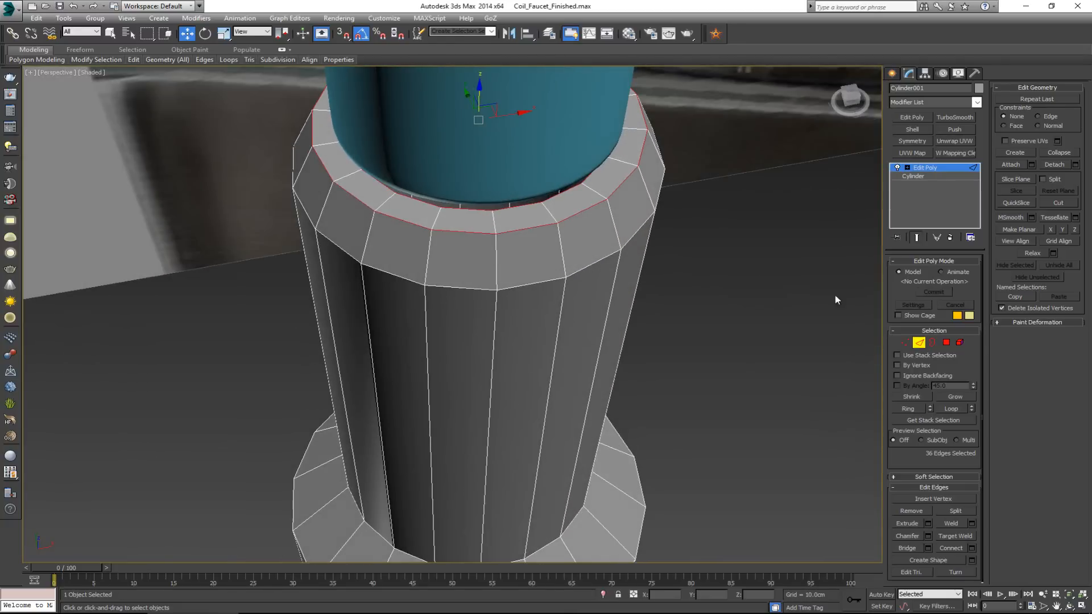
{"action": "left_click", "coordinate": [928, 536]}
{"action": "left_click_drag", "start_coordinate": [463, 320], "coordinate": [462, 327]}
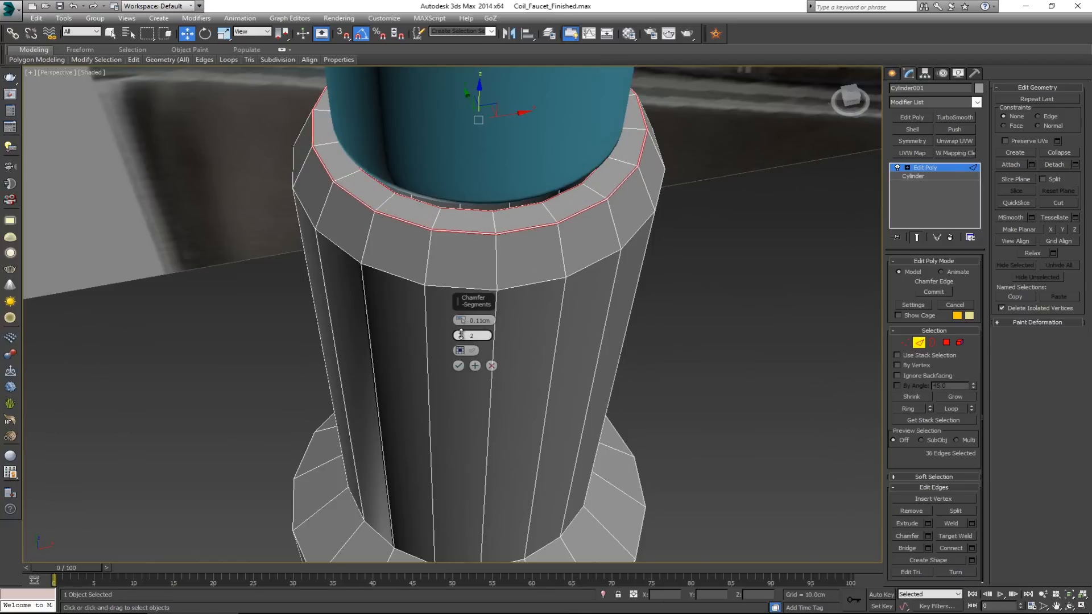
{"action": "left_click", "coordinate": [458, 366]}
Step: Chamfer the edge loop below the sloped shoulder by 1.099 cm with 1 segment
{"action": "scroll", "coordinate": [451, 336], "scroll_direction": "down", "scroll_amount": 5}
{"action": "middle_click_drag", "start_coordinate": [451, 336], "coordinate": [448, 297], "text": "alt"}
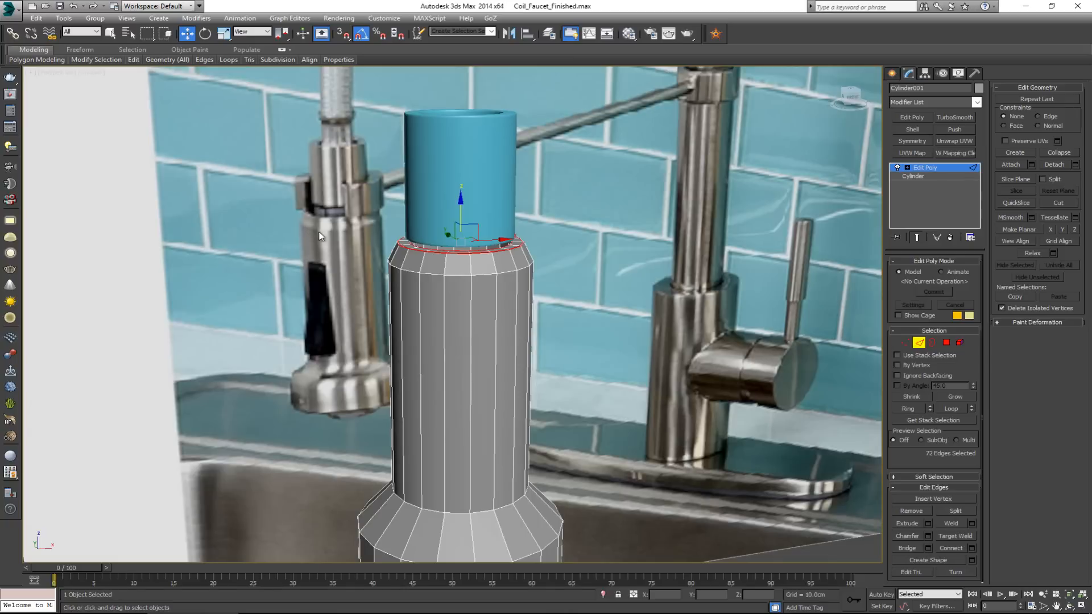
{"action": "double_click", "coordinate": [454, 276]}
{"action": "scroll", "coordinate": [428, 276], "scroll_direction": "up", "scroll_amount": 3}
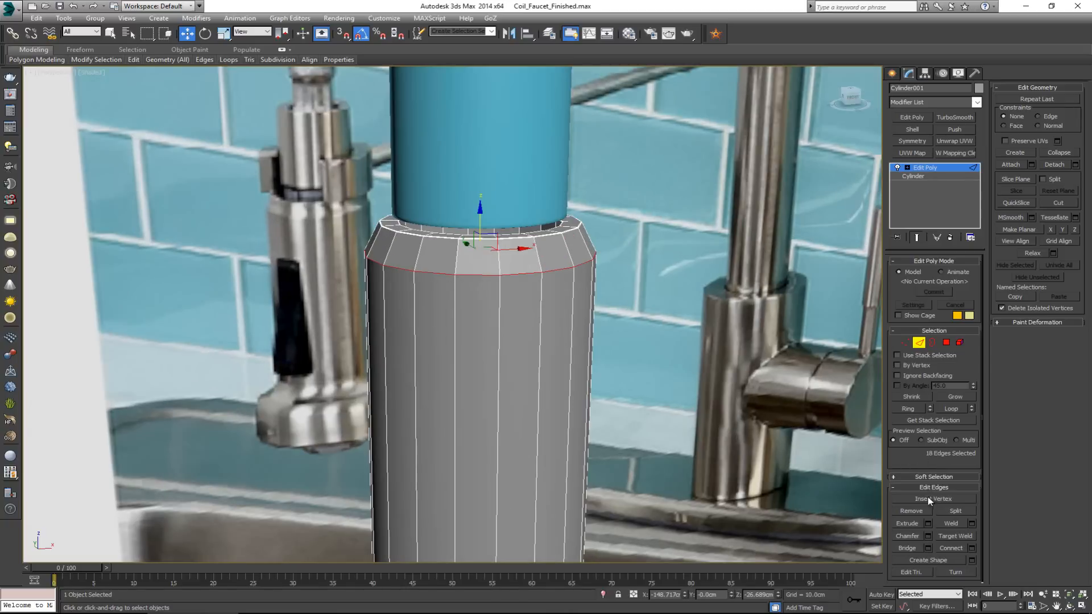
{"action": "left_click", "coordinate": [927, 537]}
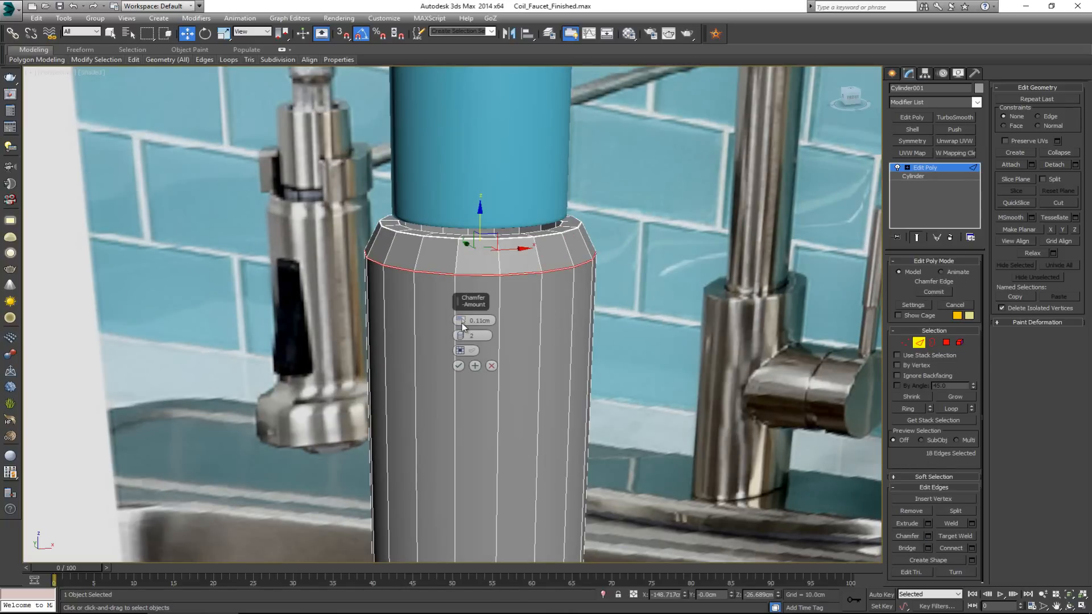
{"action": "mouse_move", "coordinate": [462, 322]}
{"action": "left_mouse_down"}
{"action": "mouse_move", "coordinate": [466, 335]}
{"action": "mouse_move", "coordinate": [460, 321]}
{"action": "left_mouse_up"}
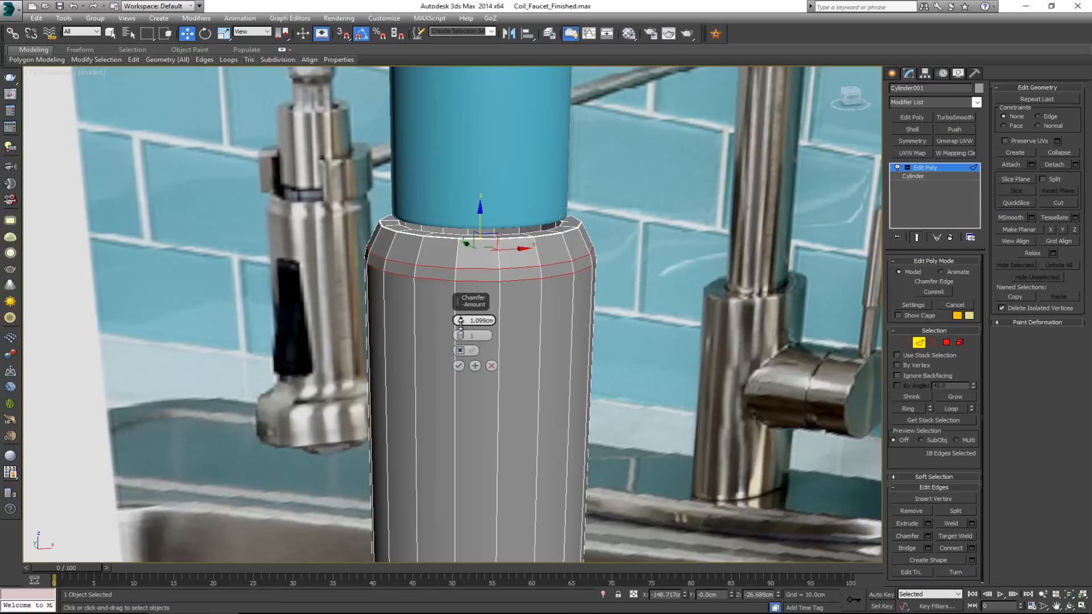
{"action": "left_click", "coordinate": [458, 365]}
{"action": "left_click", "coordinate": [913, 344]}
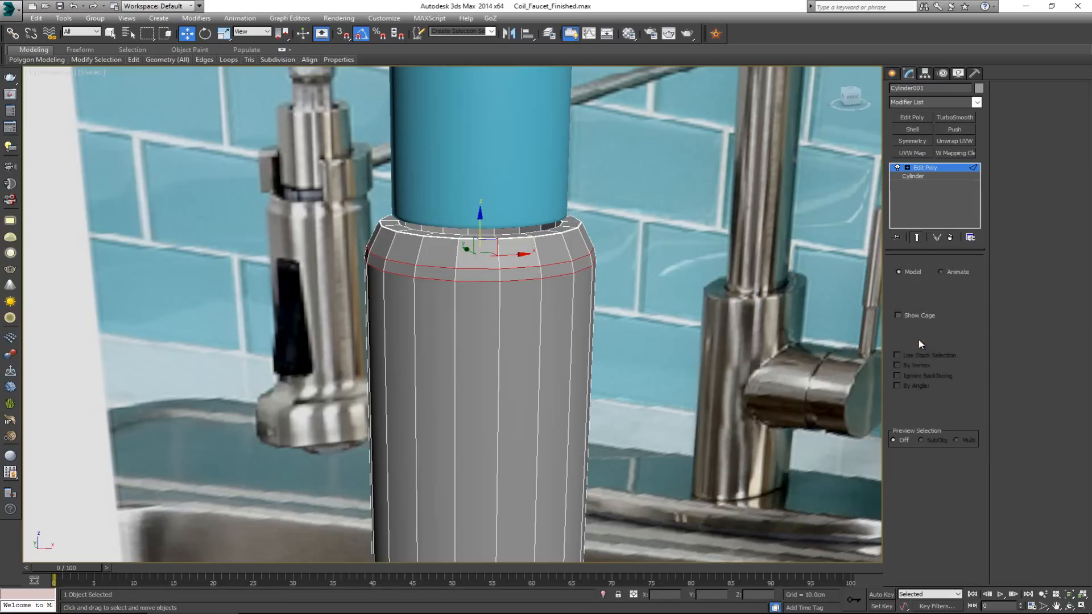
Step: Apply TurboSmooth to the spray head body and set it to 2 iterations
{"action": "left_click", "coordinate": [962, 118]}
{"action": "left_click", "coordinate": [664, 228]}
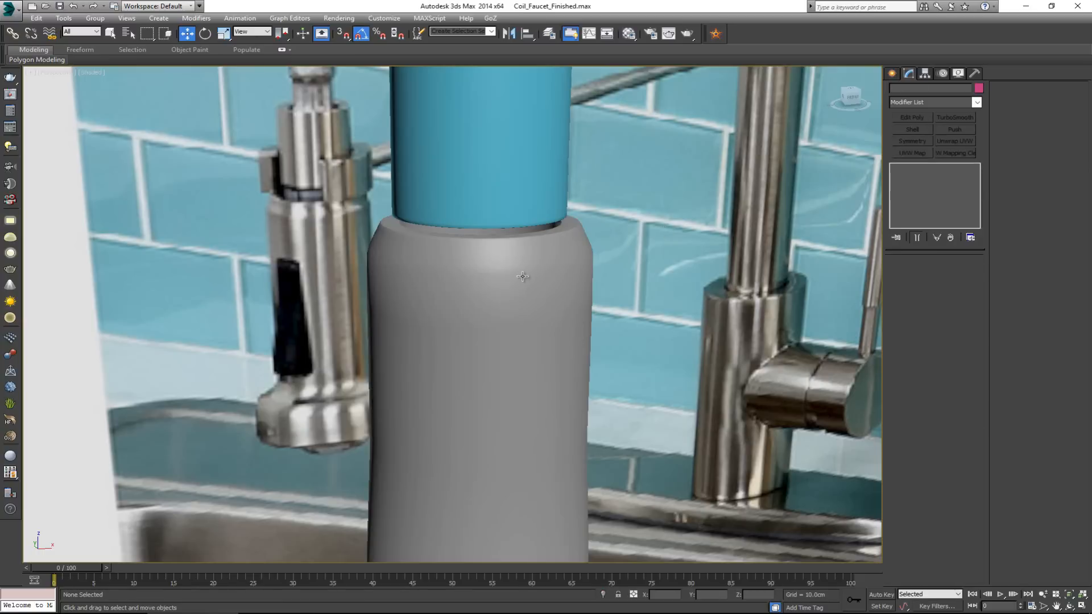
{"action": "middle_click_drag", "start_coordinate": [528, 273], "coordinate": [529, 261], "text": "alt"}
{"action": "middle_click_drag", "start_coordinate": [480, 221], "coordinate": [480, 261], "text": "alt"}
{"action": "left_click", "coordinate": [480, 261]}
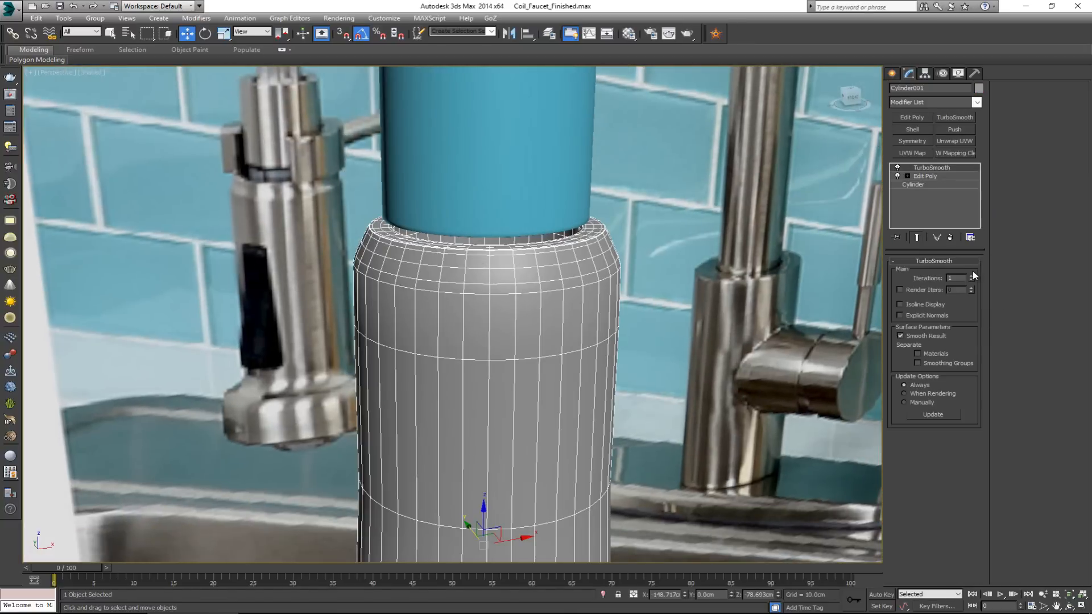
{"action": "left_click", "coordinate": [742, 285]}
{"action": "scroll", "coordinate": [494, 287], "scroll_direction": "down", "scroll_amount": 3}
{"action": "middle_click_drag", "start_coordinate": [495, 287], "coordinate": [442, 272], "text": "alt"}
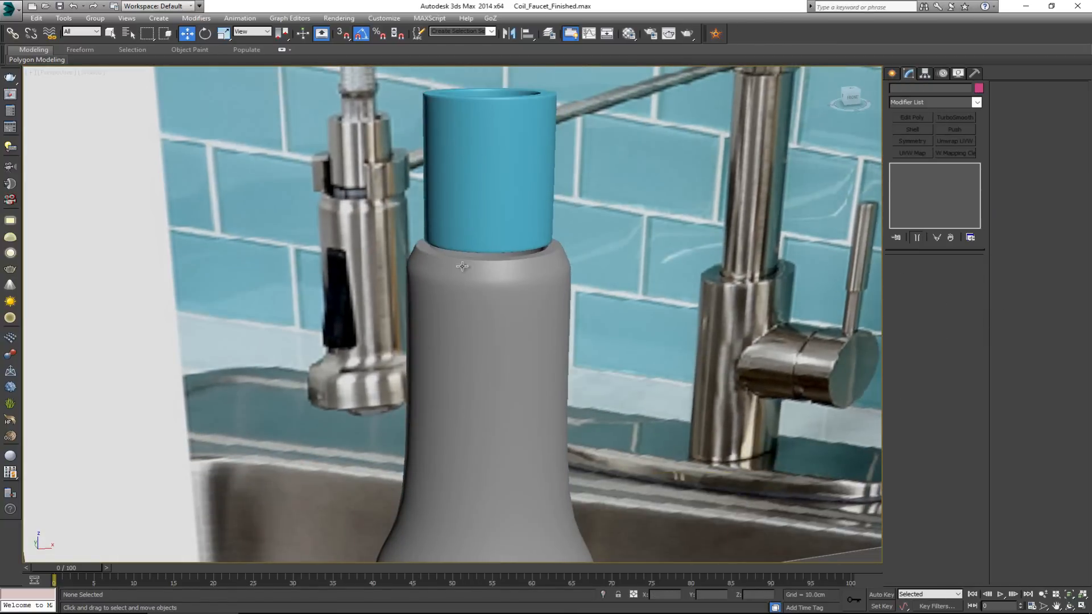
{"action": "scroll", "coordinate": [465, 256], "scroll_direction": "down", "scroll_amount": 4}
{"action": "middle_click_drag", "start_coordinate": [465, 300], "coordinate": [371, 506], "text": "alt"}
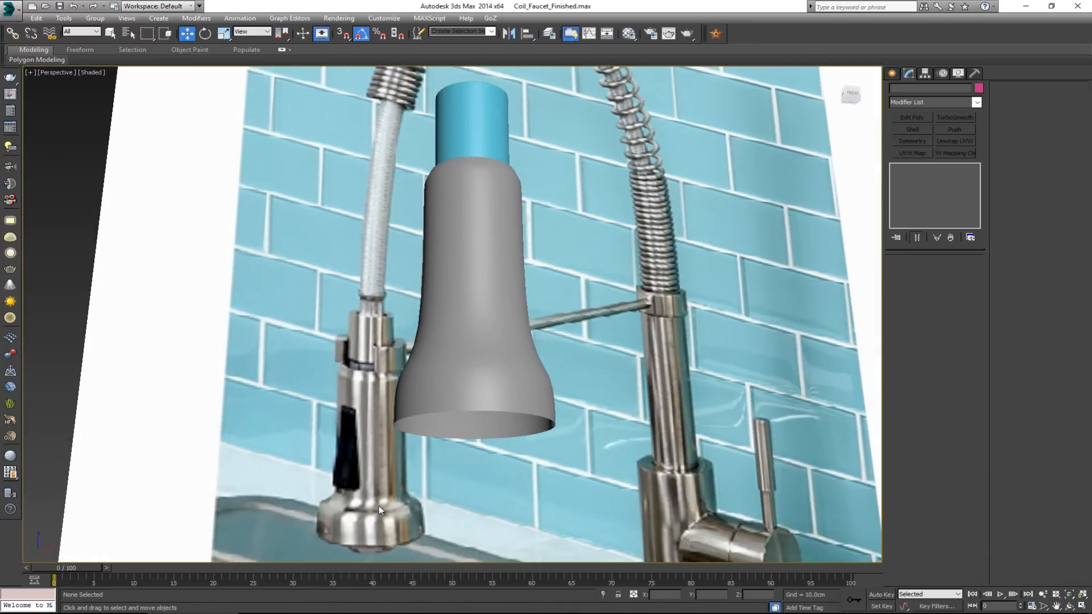
Step: Hide the body's TurboSmooth result and chamfer the two edge loops above and below the nozzle flare by 1.429 cm with 1 segment
{"action": "left_click", "coordinate": [460, 386]}
{"action": "middle_click_drag", "start_coordinate": [460, 386], "coordinate": [333, 425], "text": "alt"}
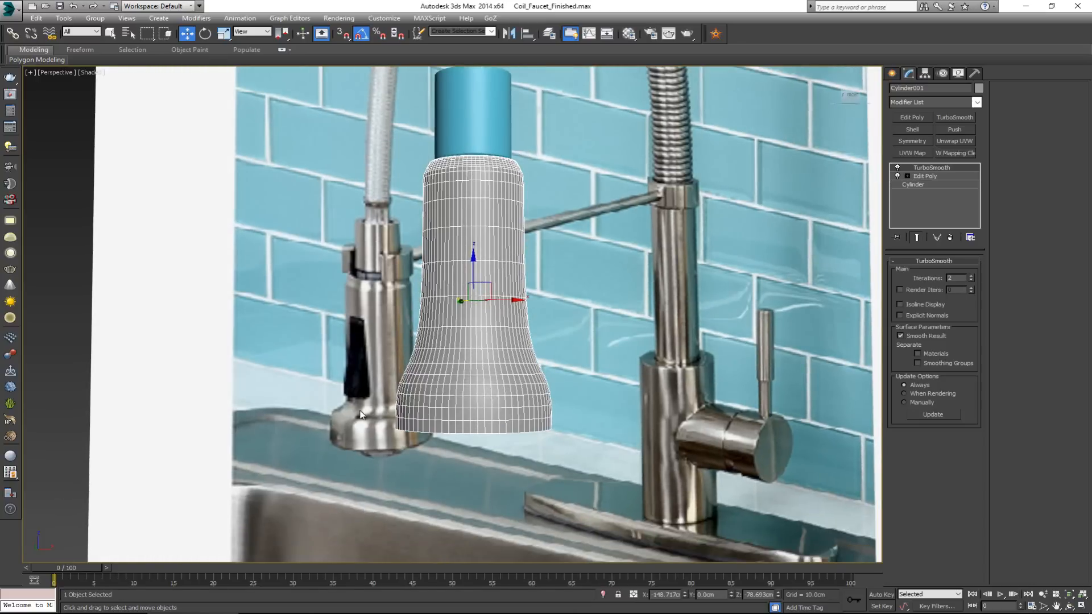
{"action": "left_click", "coordinate": [925, 176]}
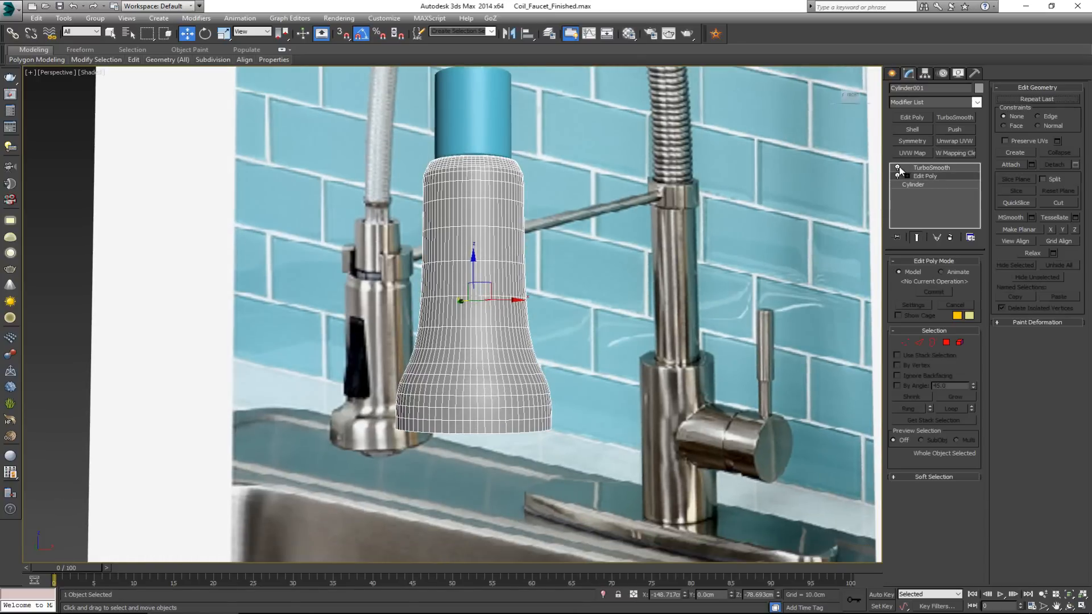
{"action": "left_click", "coordinate": [898, 167]}
{"action": "scroll", "coordinate": [489, 360], "scroll_direction": "up", "scroll_amount": 3}
{"action": "key", "text": "2"}
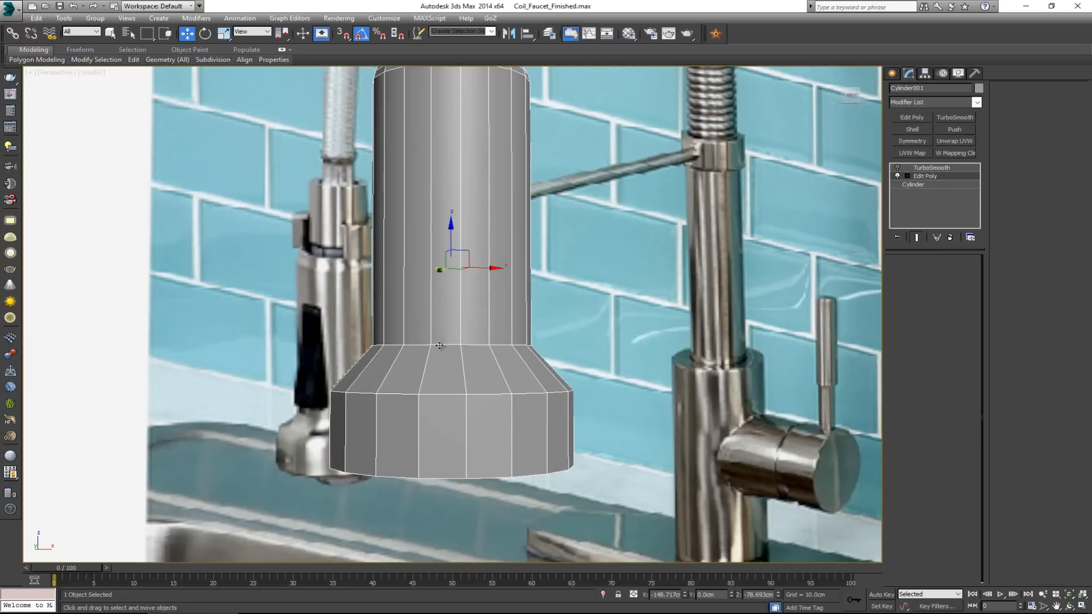
{"action": "double_click", "coordinate": [440, 345]}
{"action": "double_click", "coordinate": [443, 394], "text": "ctrl"}
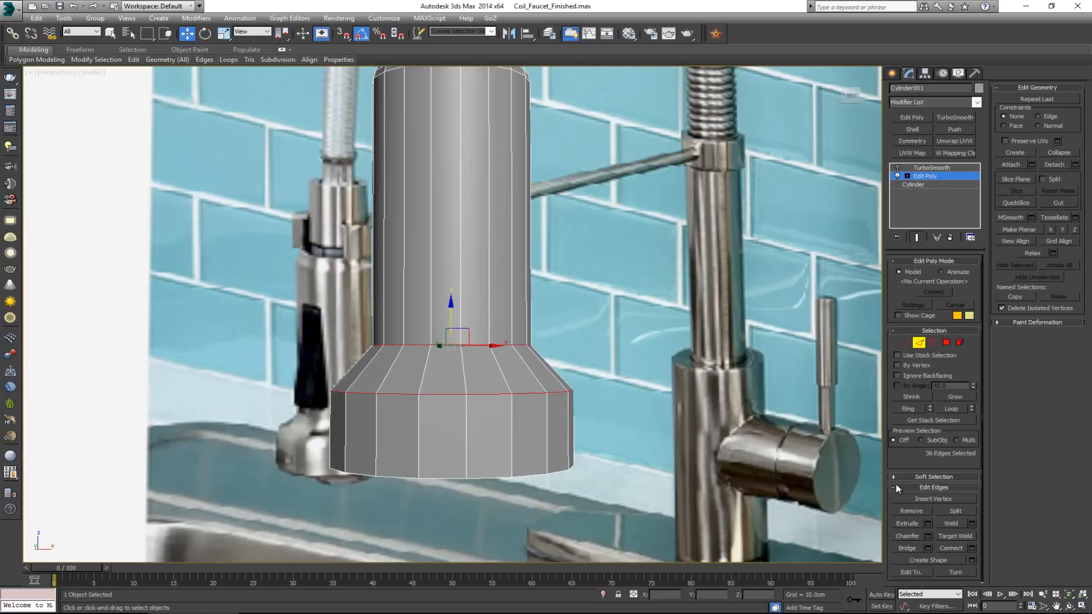
{"action": "left_click", "coordinate": [927, 536]}
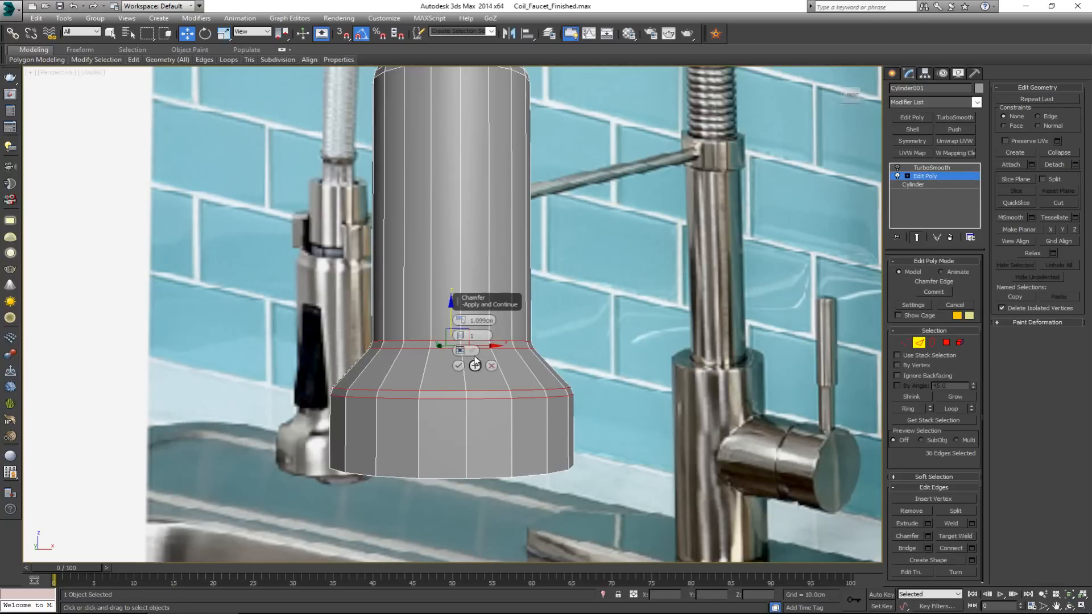
{"action": "left_click_drag", "start_coordinate": [461, 321], "coordinate": [461, 313]}
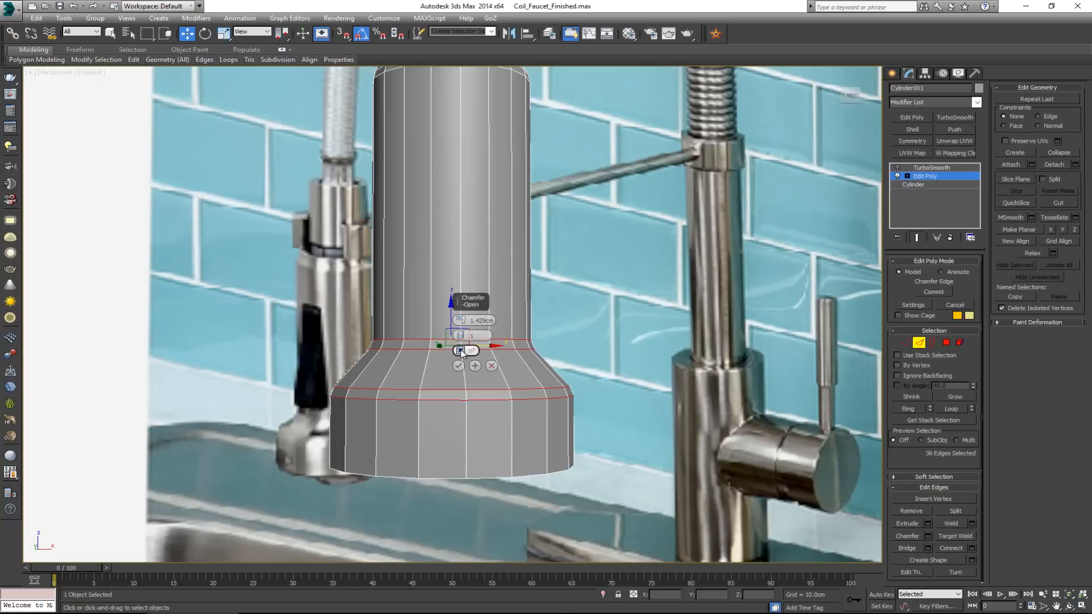
{"action": "left_click", "coordinate": [458, 367]}
{"action": "left_click", "coordinate": [918, 342]}
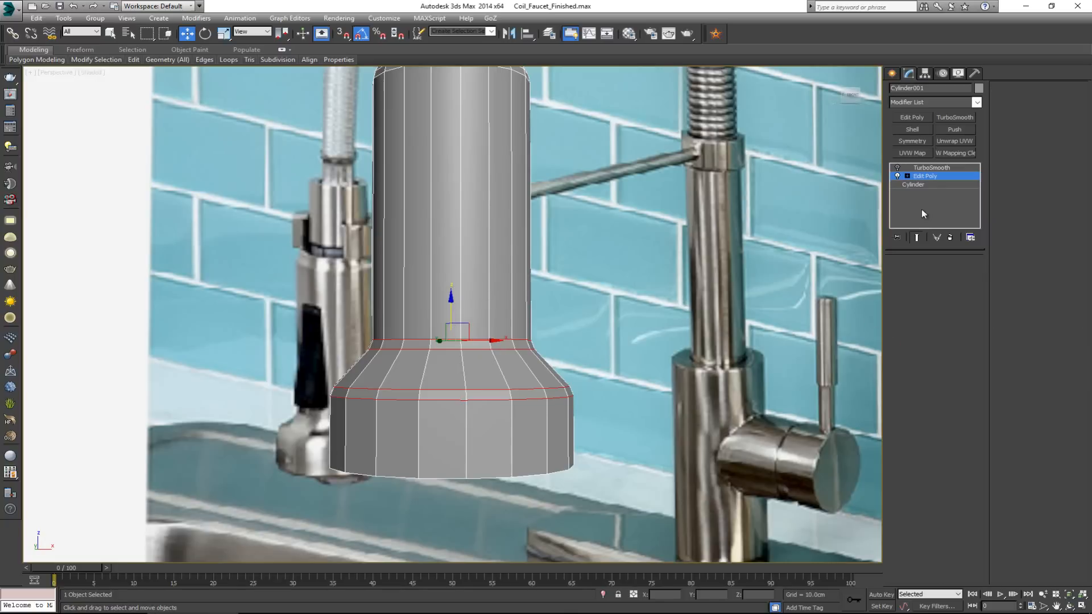
Step: Show the TurboSmooth result again and compare the smoothed spray head with the reference photo
{"action": "left_click", "coordinate": [933, 168]}
{"action": "left_click", "coordinate": [897, 167]}
{"action": "left_click", "coordinate": [660, 298]}
{"action": "middle_click_drag", "start_coordinate": [483, 307], "coordinate": [377, 327]}
{"action": "scroll", "coordinate": [488, 319], "scroll_direction": "down", "scroll_amount": 4}
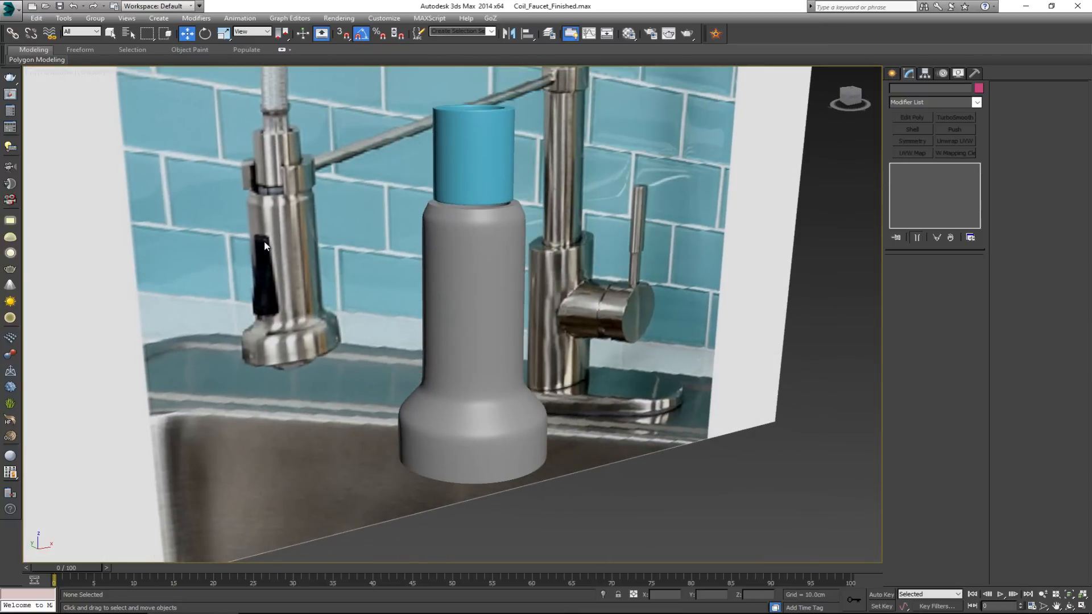
{"action": "scroll", "coordinate": [472, 384], "scroll_direction": "up", "scroll_amount": 3}
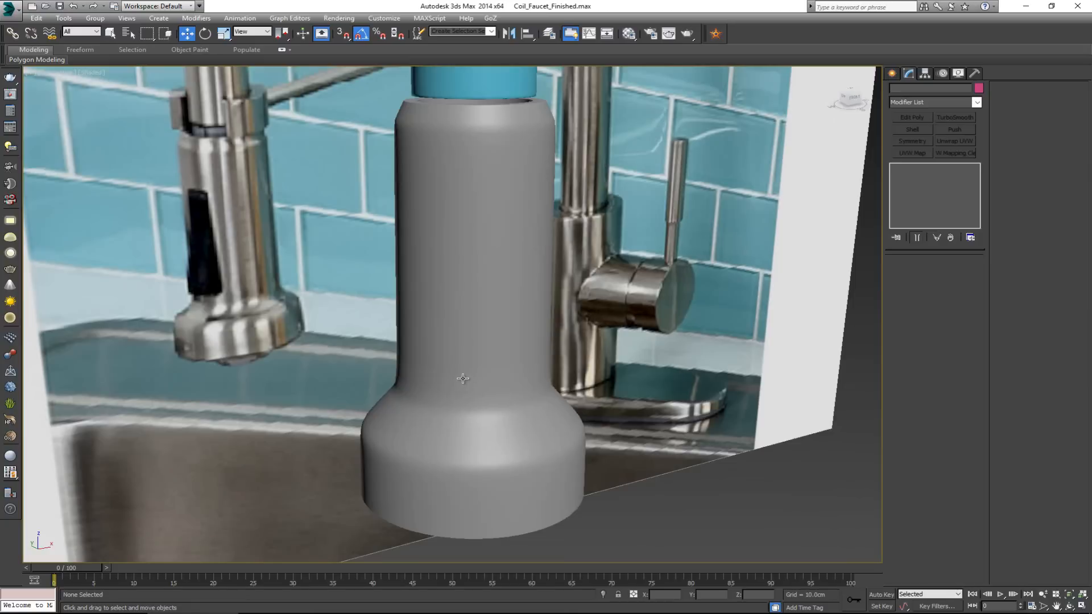
Step: Hide the smoothing and insert a horizontal edge loop around the upper part of the body, matching the black button's top in the photo
{"action": "left_click", "coordinate": [471, 373]}
{"action": "left_click", "coordinate": [897, 167]}
{"action": "middle_click_drag", "start_coordinate": [461, 347], "coordinate": [484, 330], "text": "alt"}
{"action": "key", "text": "alt+w"}
{"action": "key", "text": "alt+w"}
{"action": "left_click", "coordinate": [920, 175]}
{"action": "key", "text": "alt+s"}
{"action": "left_click", "coordinate": [442, 245]}
{"action": "key", "text": "w"}
{"action": "middle_click_drag", "start_coordinate": [451, 279], "coordinate": [312, 173], "text": "alt"}
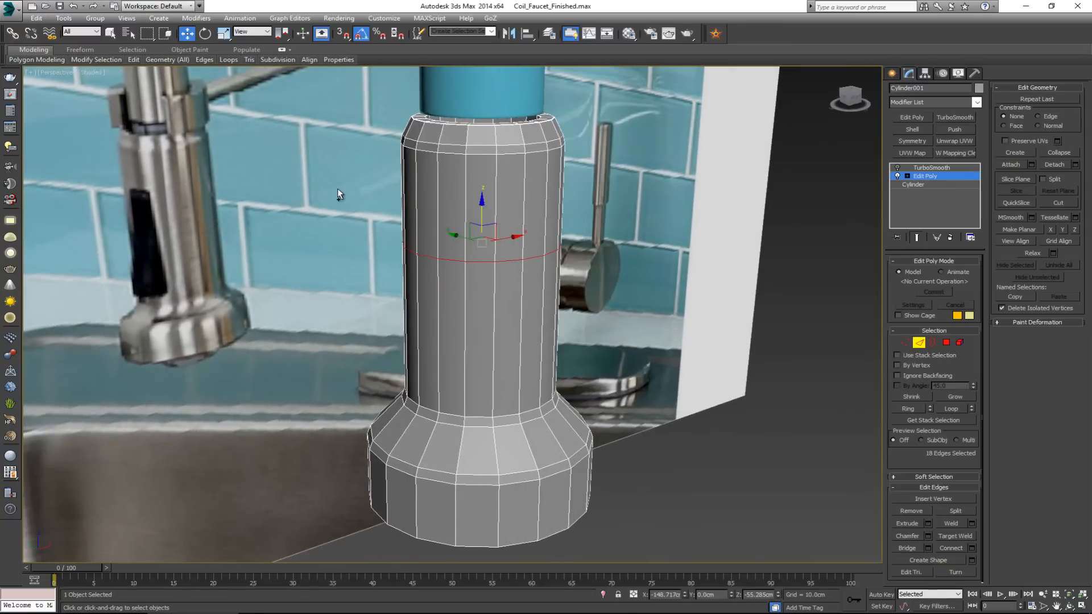
Step: Delete two adjacent tall polygons below the new edge loop to open a hole for the button
{"action": "left_click", "coordinate": [945, 342]}
{"action": "middle_click_drag", "start_coordinate": [459, 331], "coordinate": [476, 292], "text": "alt"}
{"action": "left_click", "coordinate": [469, 330]}
{"action": "left_click", "coordinate": [496, 327], "text": "ctrl"}
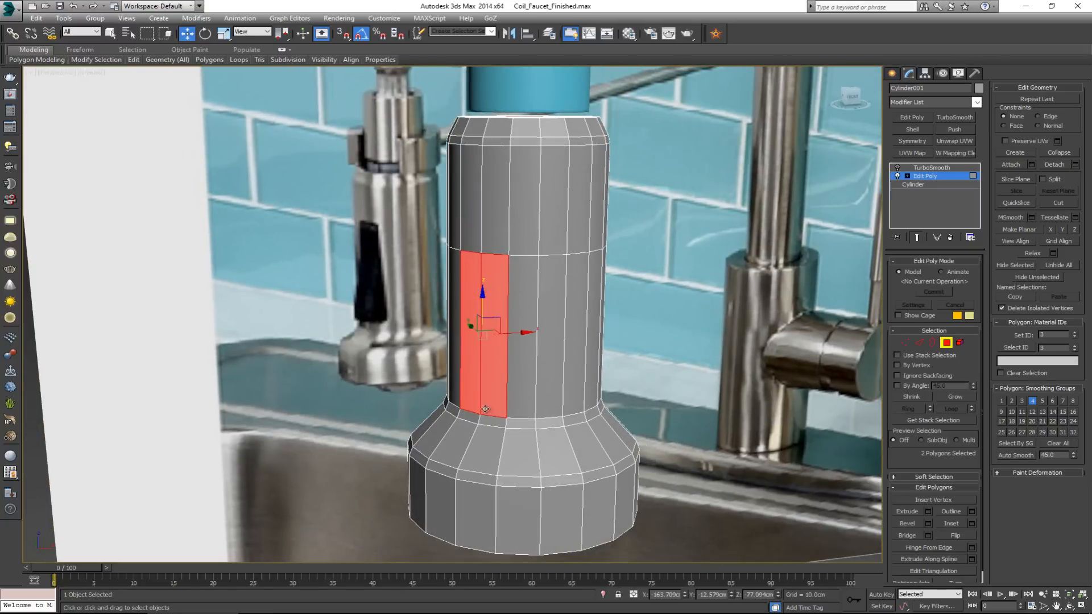
{"action": "key", "text": "Delete"}
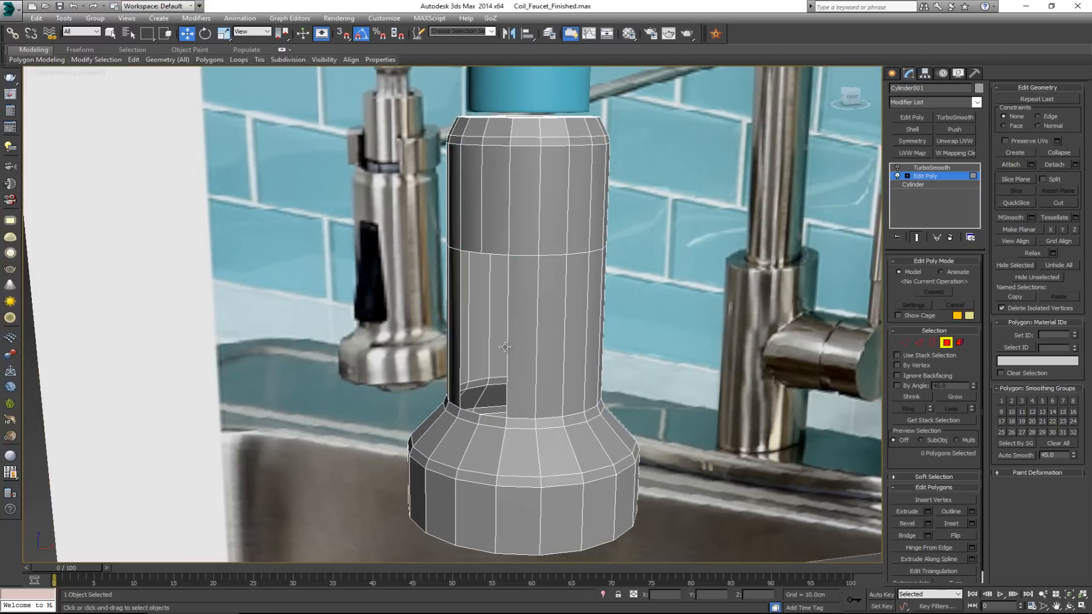
Step: Create a linear shape named Shape001 from the button opening's border and select the new shape
{"action": "scroll", "coordinate": [505, 347], "scroll_direction": "up", "scroll_amount": 3}
{"action": "middle_click_drag", "start_coordinate": [491, 340], "coordinate": [495, 373], "text": "alt"}
{"action": "key", "text": "3"}
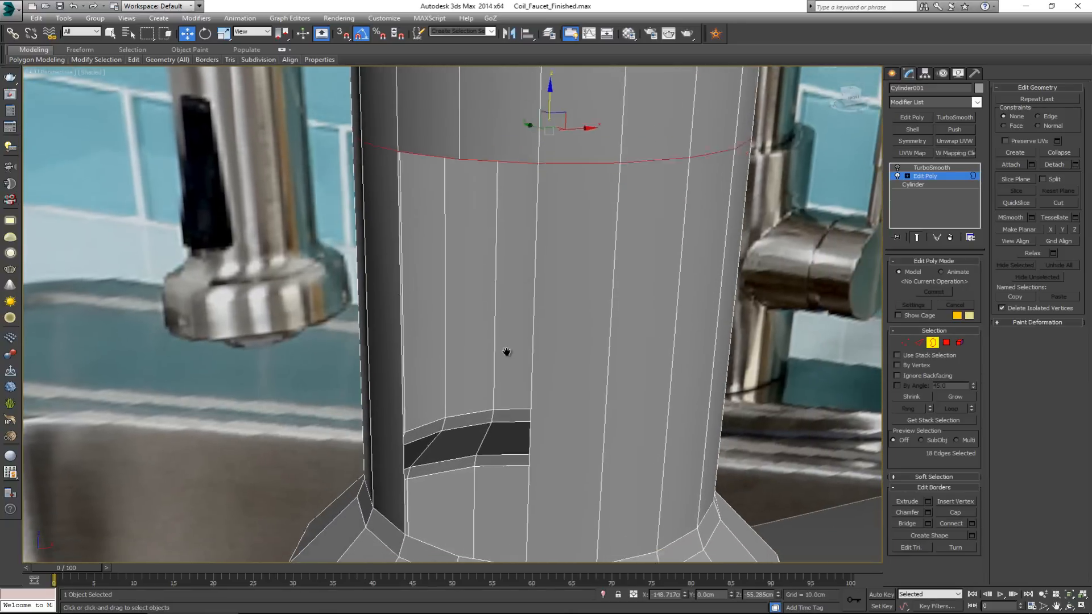
{"action": "scroll", "coordinate": [506, 346], "scroll_direction": "down", "scroll_amount": 3}
{"action": "left_click", "coordinate": [511, 341]}
{"action": "mouse_move", "coordinate": [510, 339]}
{"action": "middle_mouse_down", "text": "alt"}
{"action": "mouse_move", "coordinate": [488, 317]}
{"action": "mouse_move", "coordinate": [463, 317]}
{"action": "mouse_move", "coordinate": [532, 343]}
{"action": "middle_mouse_up", "text": "alt"}
{"action": "left_click", "coordinate": [970, 536]}
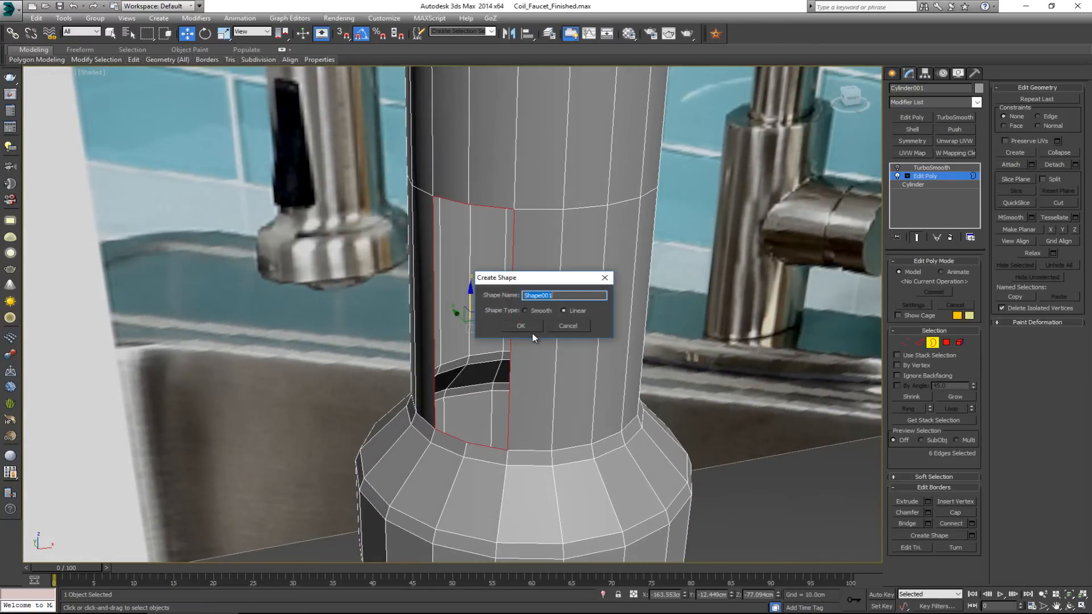
{"action": "left_click", "coordinate": [523, 326]}
{"action": "left_click", "coordinate": [926, 342]}
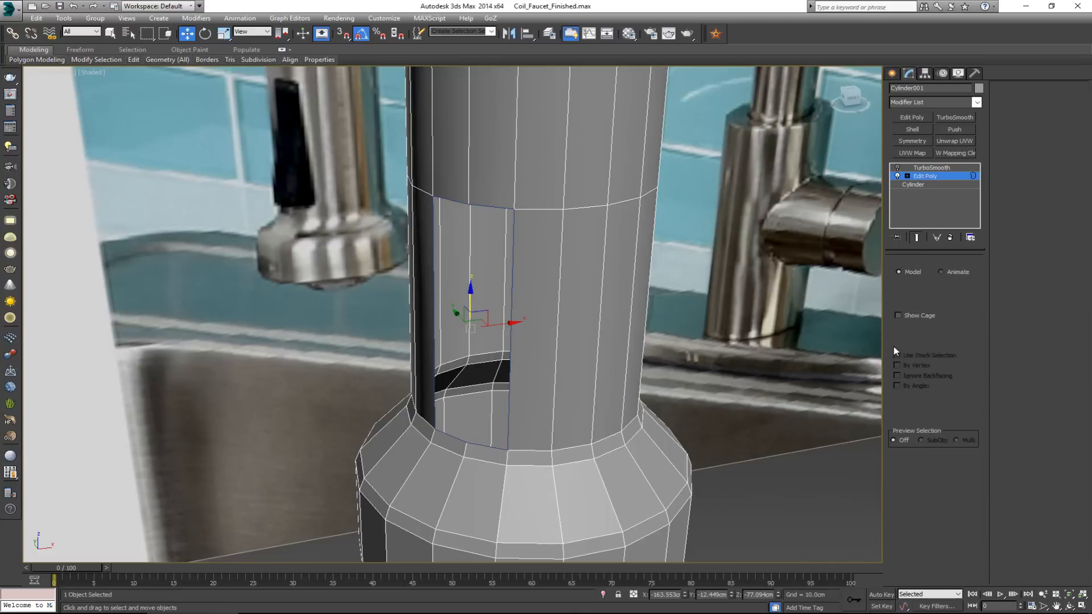
{"action": "left_click", "coordinate": [509, 424]}
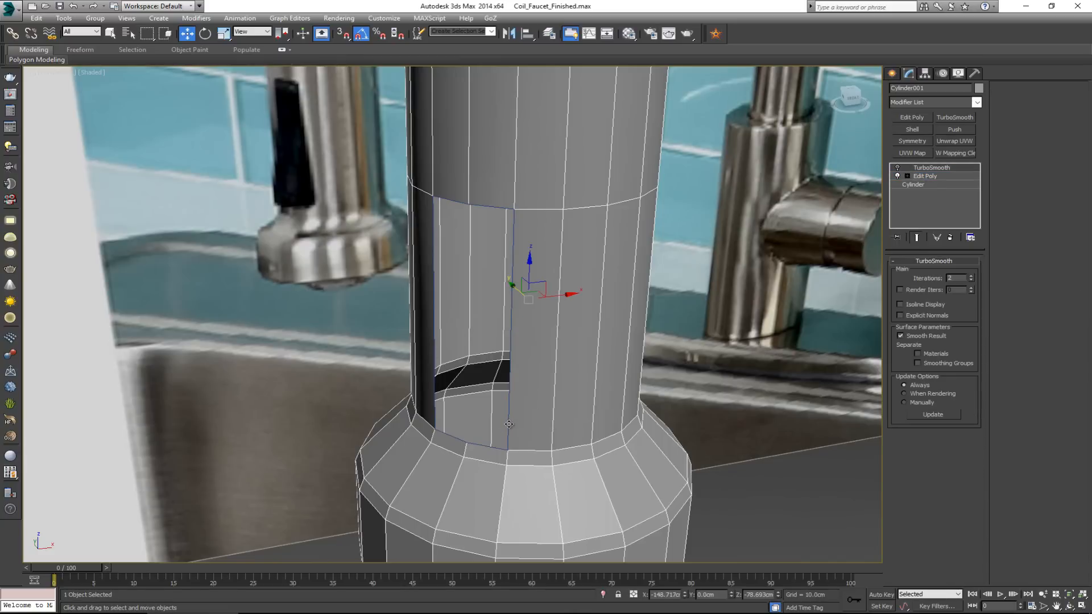
{"action": "scroll", "coordinate": [486, 381], "scroll_direction": "up", "scroll_amount": 2}
{"action": "middle_click_drag", "start_coordinate": [486, 380], "coordinate": [530, 336], "text": "alt"}
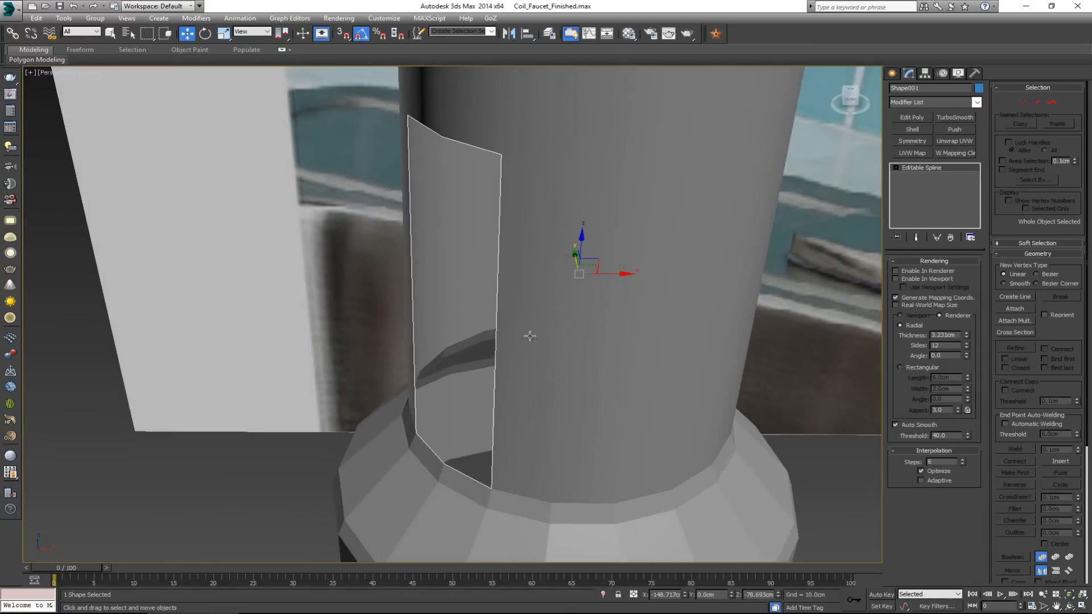
Step: Try a Shell modifier with a 0.34 cm outer amount on the extracted border shape, and remove the modifier
{"action": "left_click", "coordinate": [915, 131]}
{"action": "right_click", "coordinate": [974, 287]}
{"action": "left_click_drag", "start_coordinate": [973, 287], "coordinate": [973, 270]}
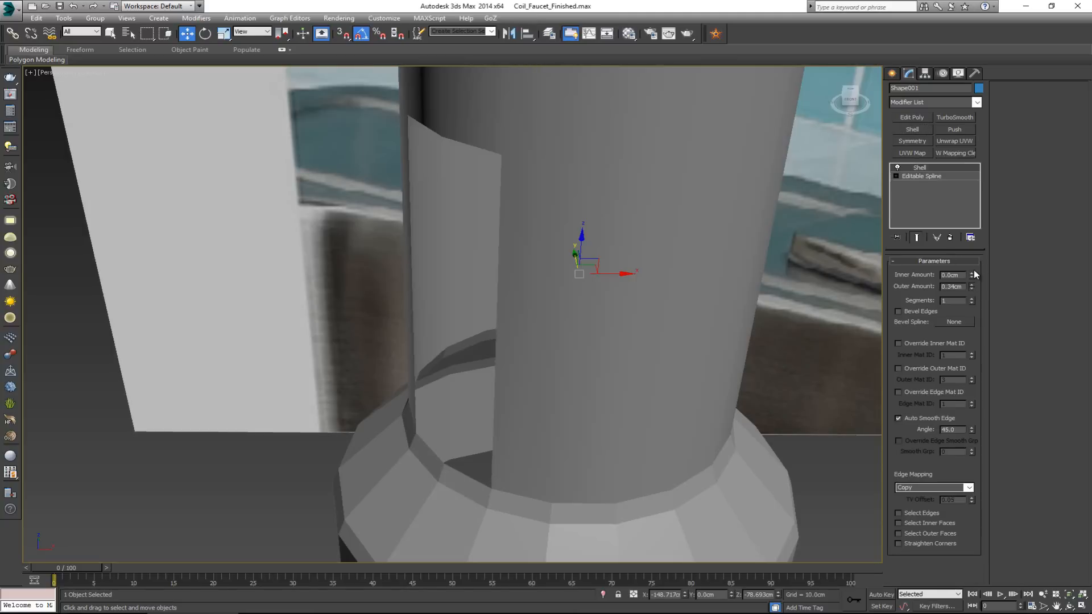
{"action": "left_click", "coordinate": [950, 238]}
{"action": "middle_click_drag", "start_coordinate": [490, 275], "coordinate": [520, 308], "text": "alt"}
{"action": "scroll", "coordinate": [520, 308], "scroll_direction": "down", "scroll_amount": 5}
{"action": "scroll", "coordinate": [521, 310], "scroll_direction": "up", "scroll_amount": 2}
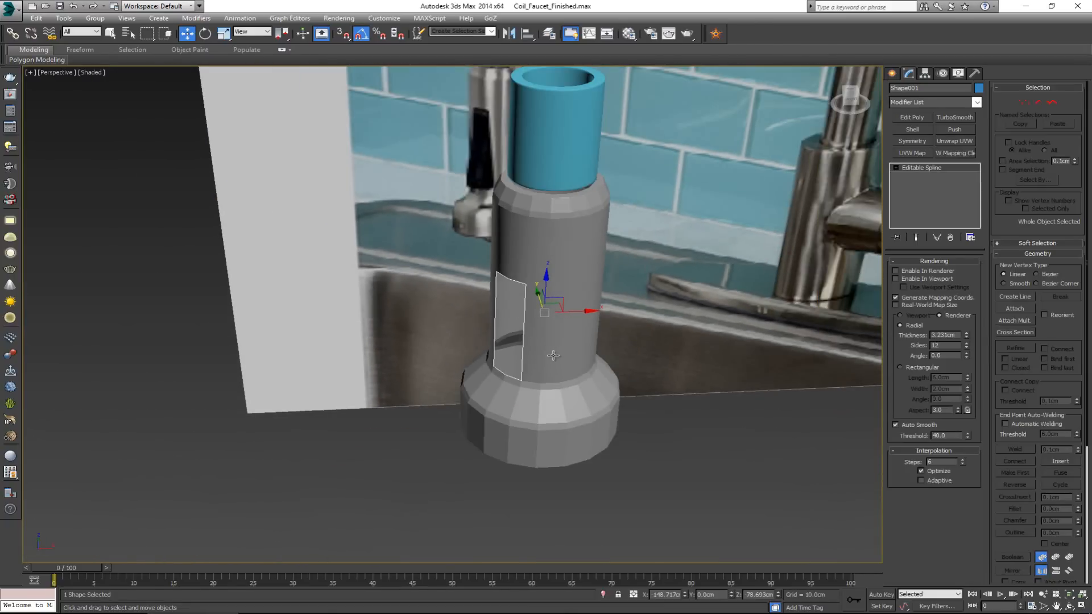
{"action": "scroll", "coordinate": [553, 355], "scroll_direction": "up", "scroll_amount": 6}
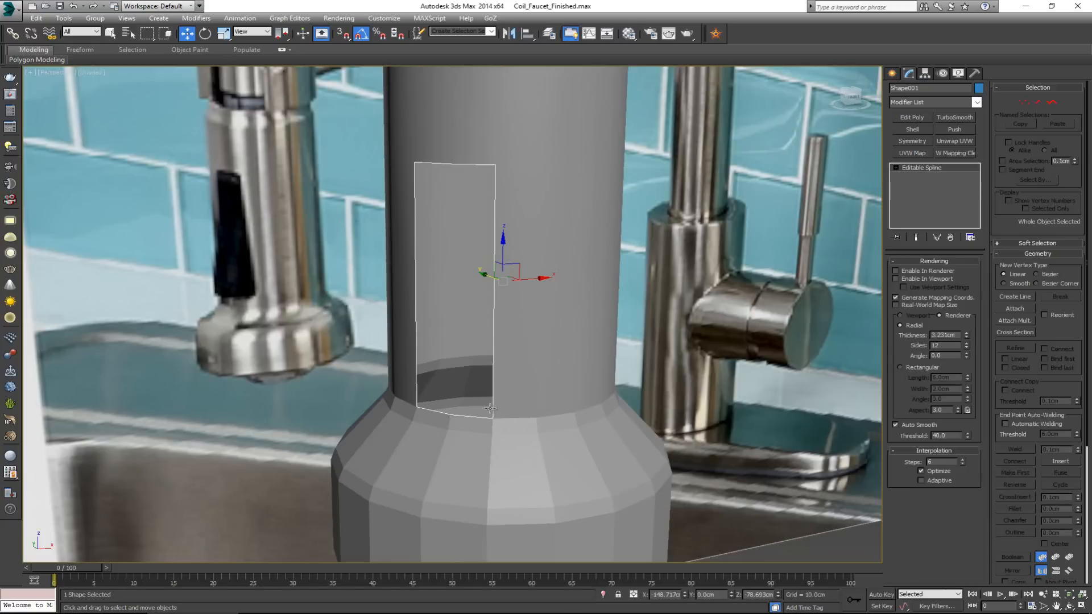
{"action": "middle_click_drag", "start_coordinate": [533, 218], "coordinate": [519, 236], "text": "alt"}
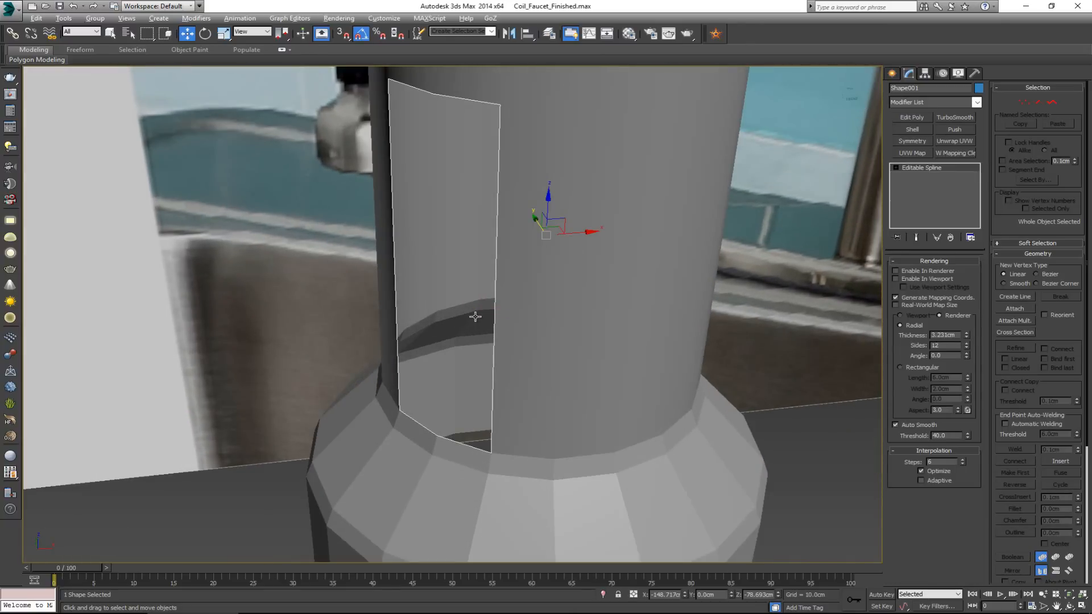
{"action": "middle_click_drag", "start_coordinate": [476, 317], "coordinate": [573, 341], "text": "alt"}
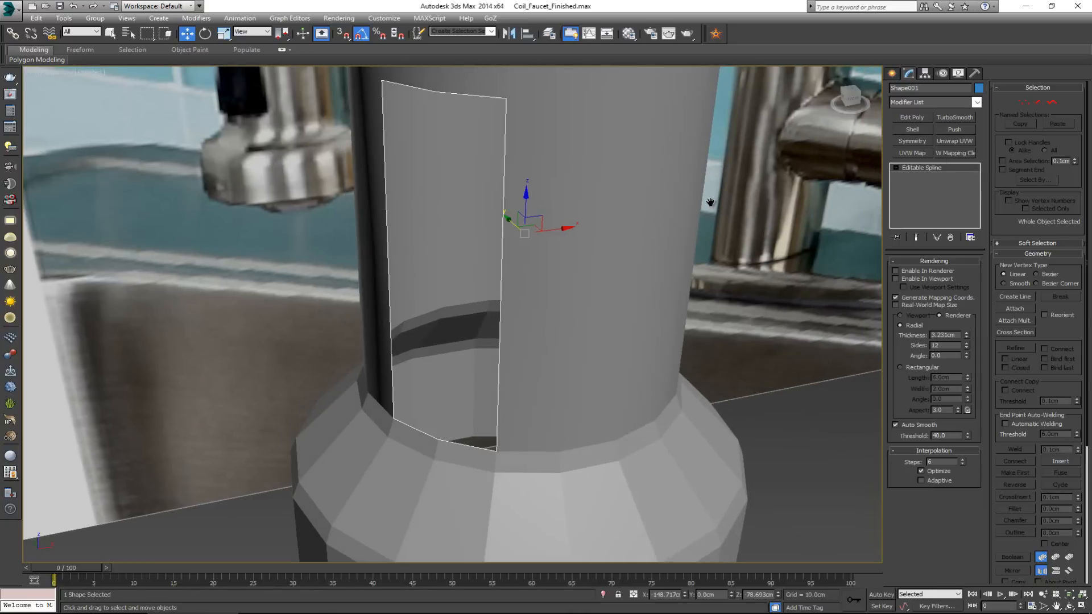
Step: Try an Edit Poly modifier on the extracted border shape and undo it
{"action": "middle_click_drag", "start_coordinate": [708, 203], "coordinate": [747, 182]}
{"action": "left_click", "coordinate": [919, 116]}
{"action": "middle_click_drag", "start_coordinate": [690, 163], "coordinate": [595, 204], "text": "alt"}
{"action": "key", "text": "ctrl+z"}
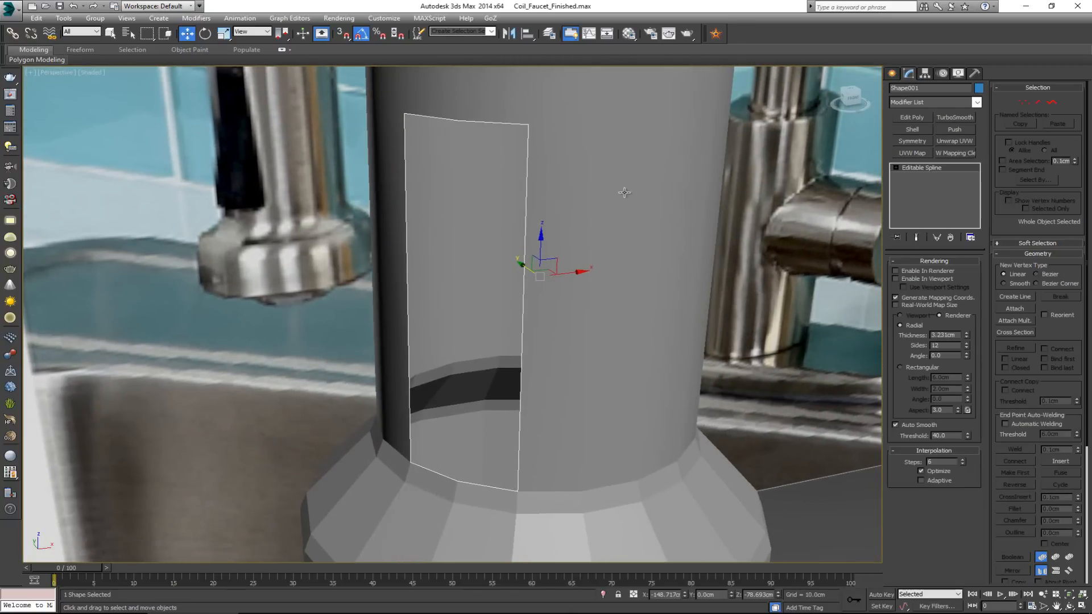
Step: Apply Reset XForm to the border shape and convert it back to an editable spline
{"action": "left_click", "coordinate": [973, 74]}
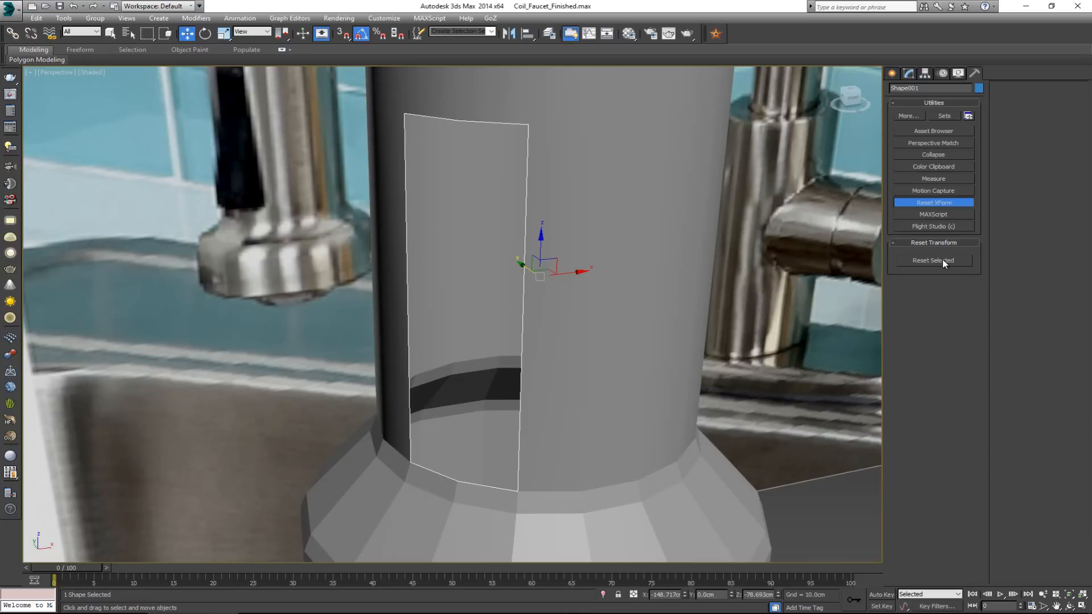
{"action": "right_click", "coordinate": [513, 264]}
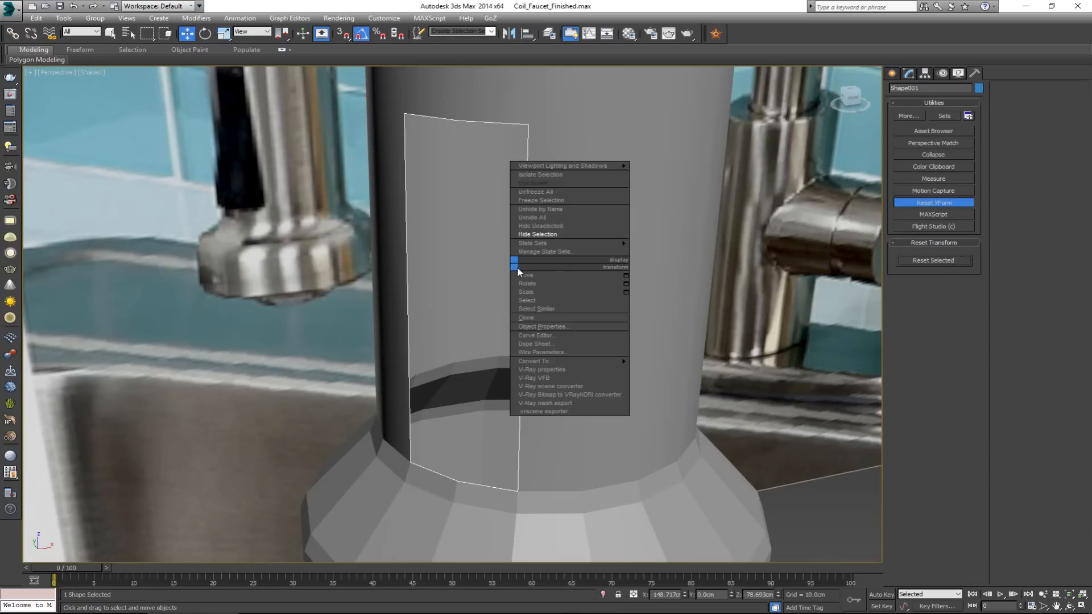
{"action": "left_click", "coordinate": [910, 75]}
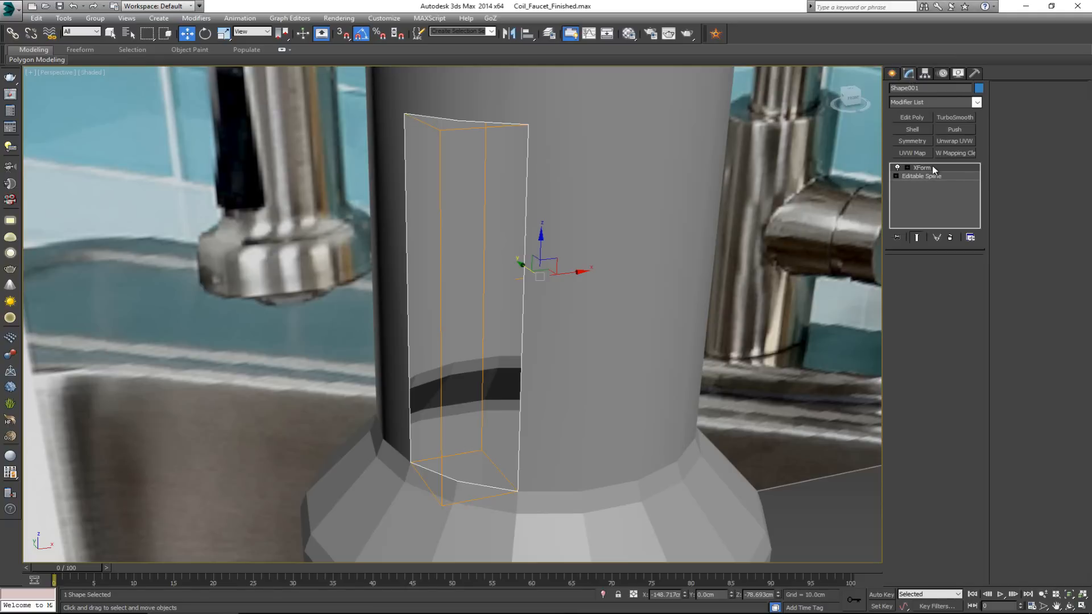
{"action": "right_click", "coordinate": [505, 315]}
{"action": "mouse_move", "coordinate": [573, 408]}
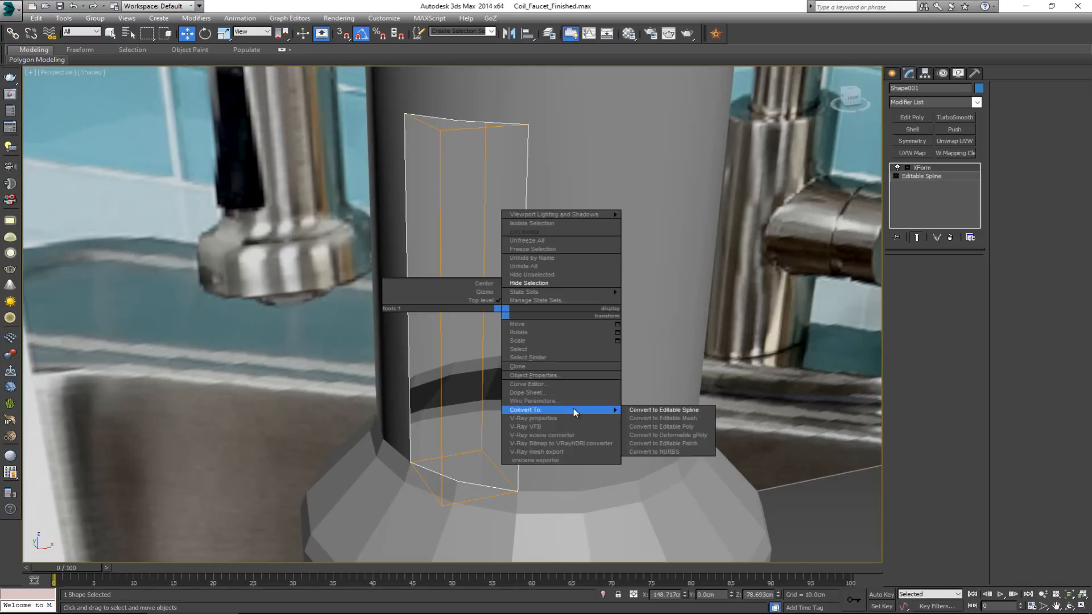
{"action": "left_click", "coordinate": [656, 410]}
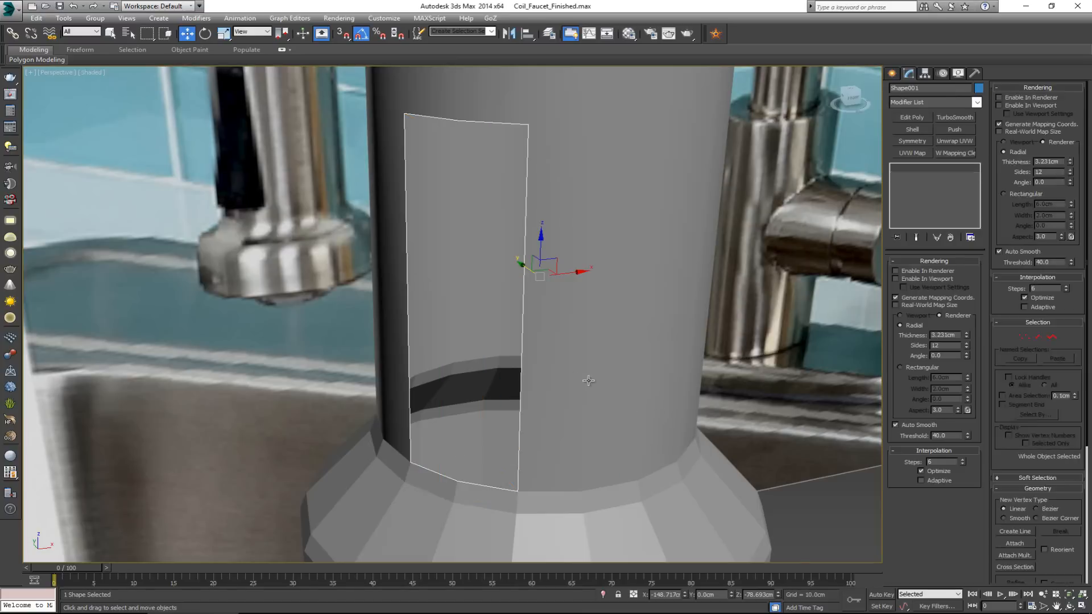
Step: Try a Shell modifier and an Edit Poly modifier in turn on the border shape, removing each one
{"action": "left_click", "coordinate": [920, 131]}
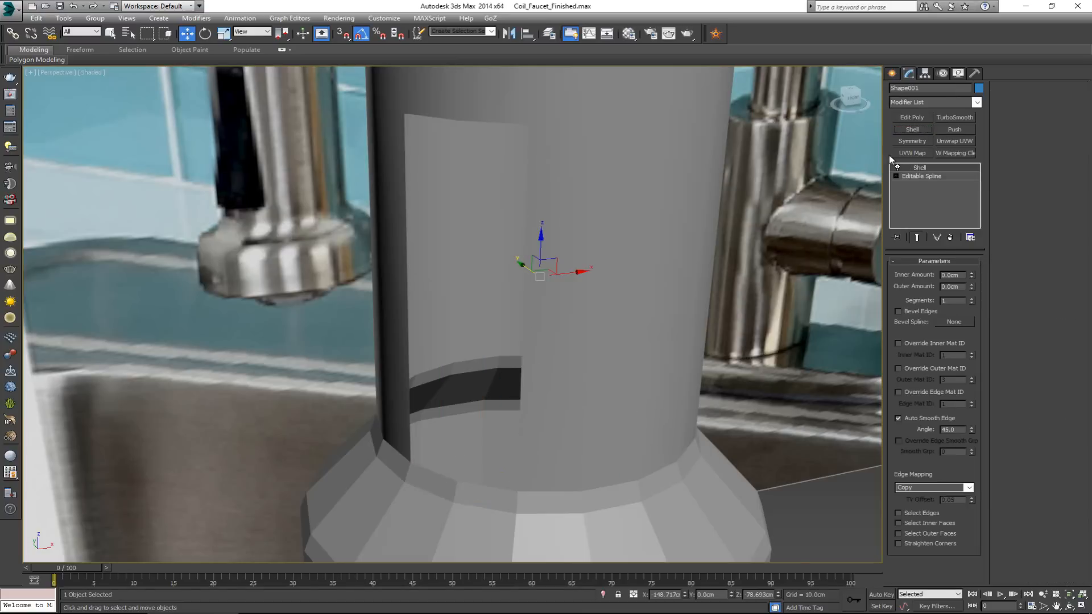
{"action": "middle_click_drag", "start_coordinate": [661, 197], "coordinate": [643, 228], "text": "alt"}
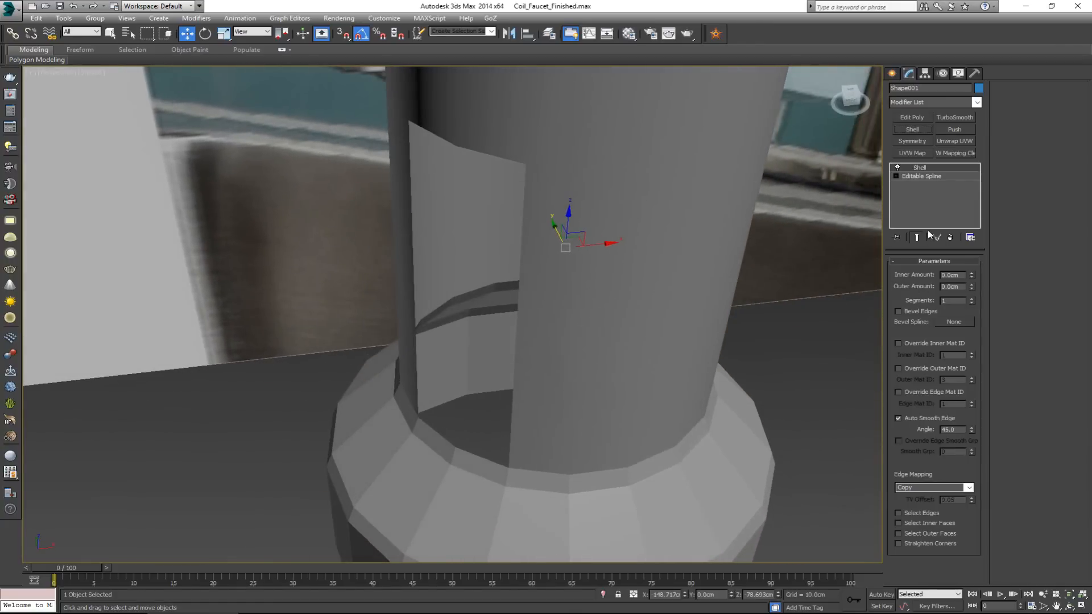
{"action": "left_click", "coordinate": [950, 238]}
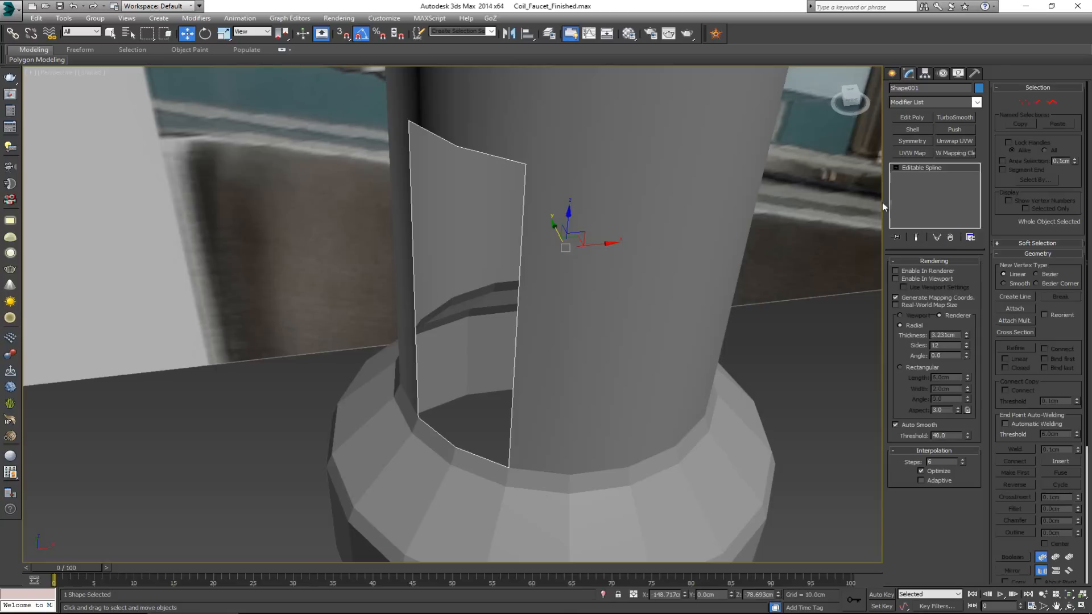
{"action": "left_click", "coordinate": [919, 120]}
{"action": "key", "text": "ctrl+z"}
{"action": "middle_click_drag", "start_coordinate": [582, 284], "coordinate": [622, 267], "text": "alt"}
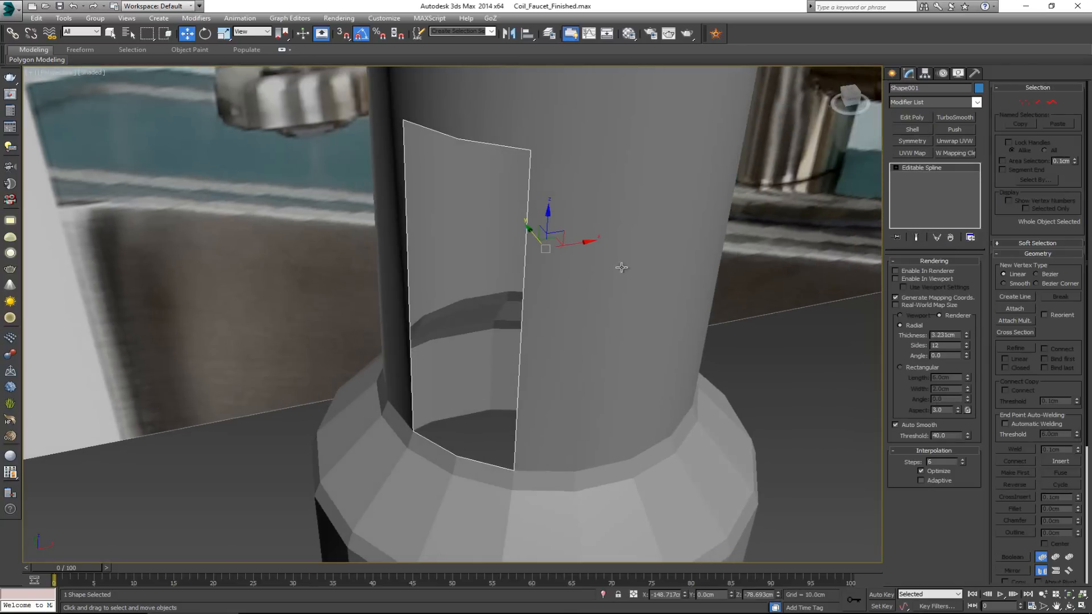
Step: Retry the Shell modifier after another Reset XForm and conversion of the shape to an editable spline, and undo the Shell
{"action": "left_click", "coordinate": [975, 75]}
{"action": "left_click", "coordinate": [940, 264]}
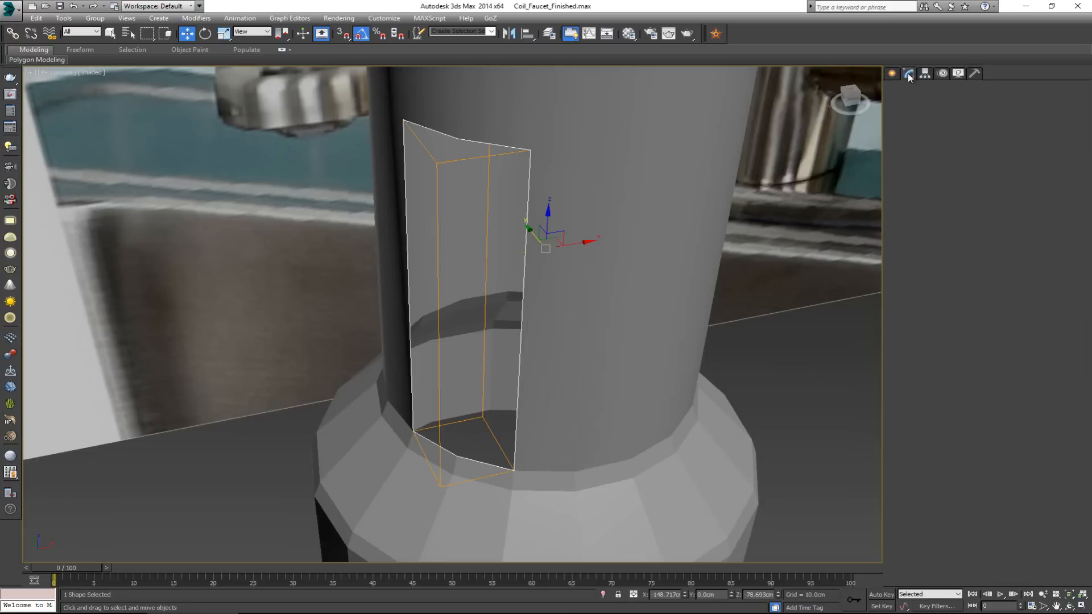
{"action": "right_click", "coordinate": [522, 238]}
{"action": "mouse_move", "coordinate": [597, 335]}
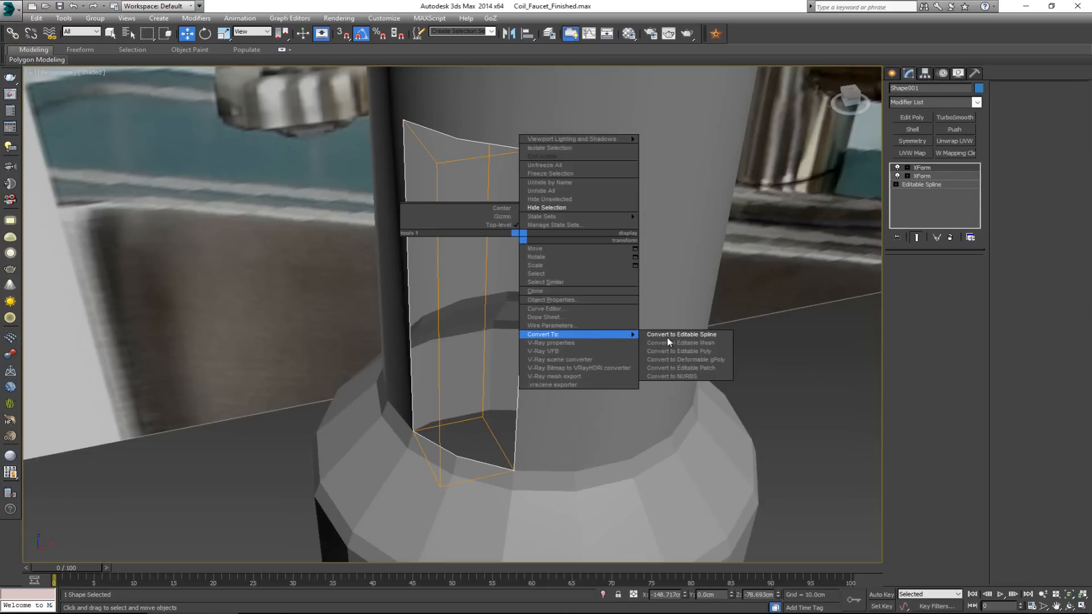
{"action": "left_click", "coordinate": [673, 337]}
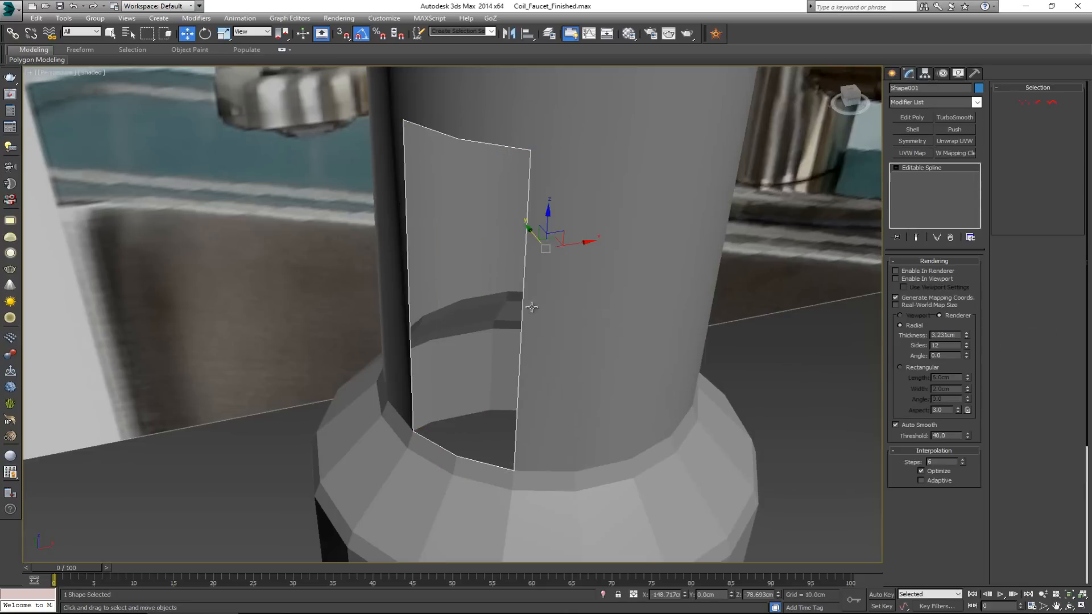
{"action": "left_click", "coordinate": [912, 130]}
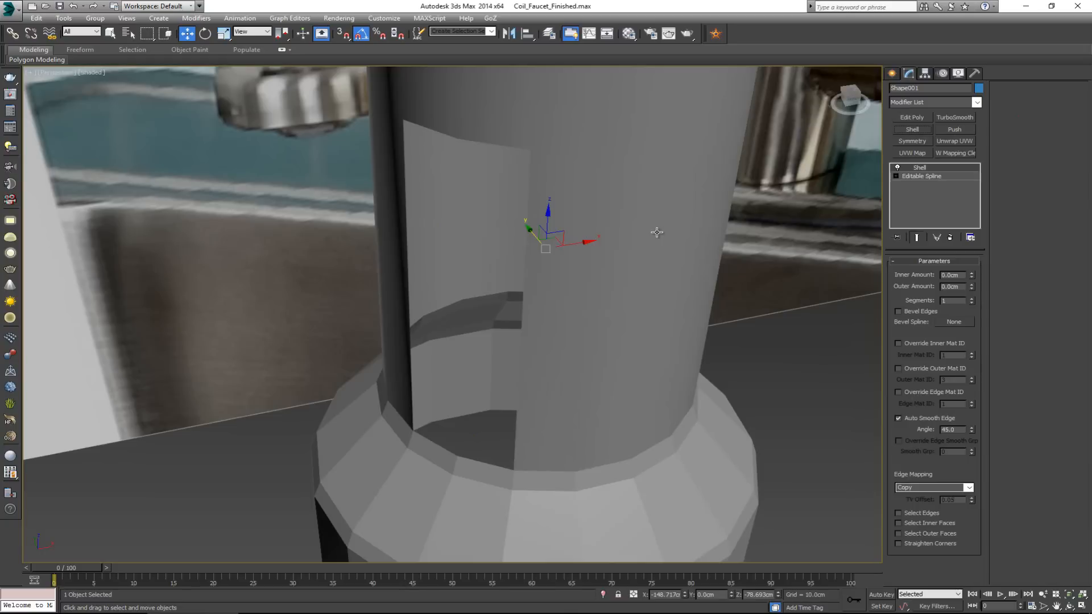
{"action": "key", "text": "ctrl+z"}
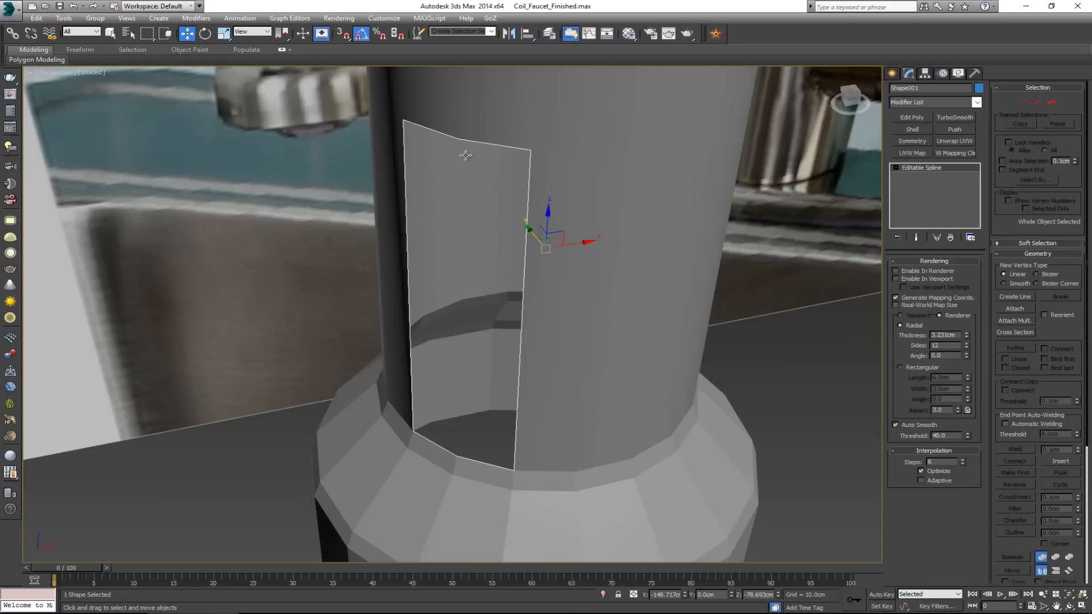
Step: Replace the old border shape with a new linear shape named Shape001 created from the button opening's border, and select it
{"action": "left_click", "coordinate": [521, 266]}
{"action": "left_click", "coordinate": [937, 176]}
{"action": "left_click", "coordinate": [523, 285]}
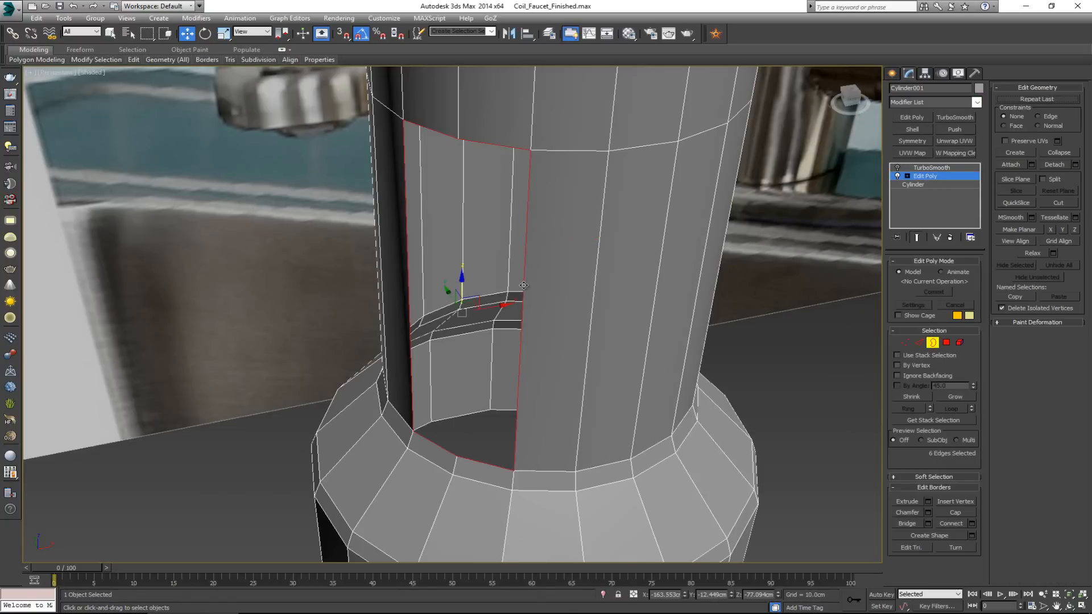
{"action": "middle_click_drag", "start_coordinate": [565, 332], "coordinate": [578, 327], "text": "alt"}
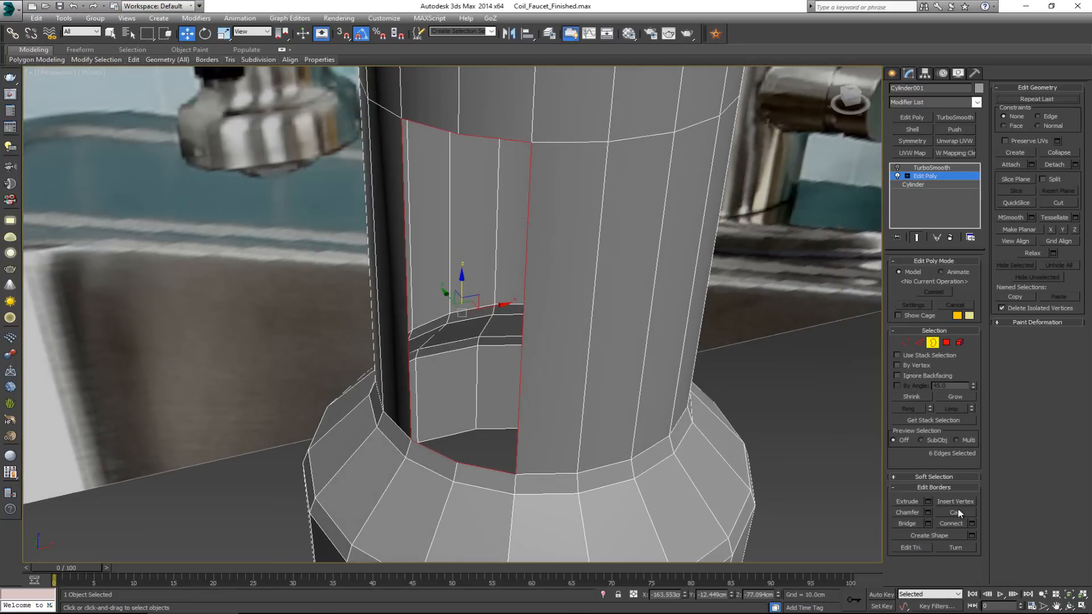
{"action": "left_click", "coordinate": [972, 536]}
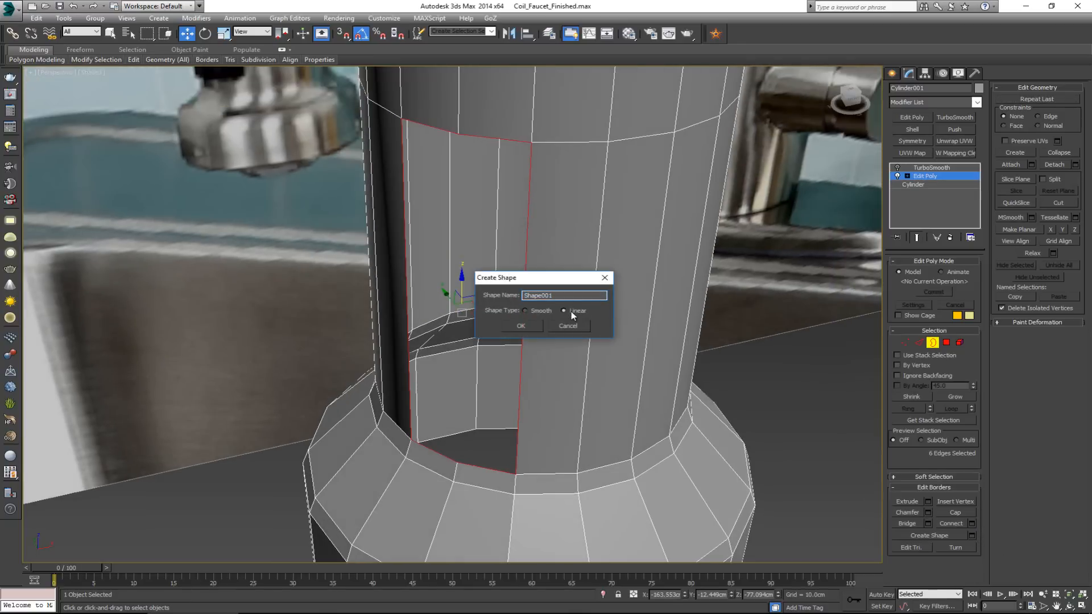
{"action": "left_click", "coordinate": [521, 326]}
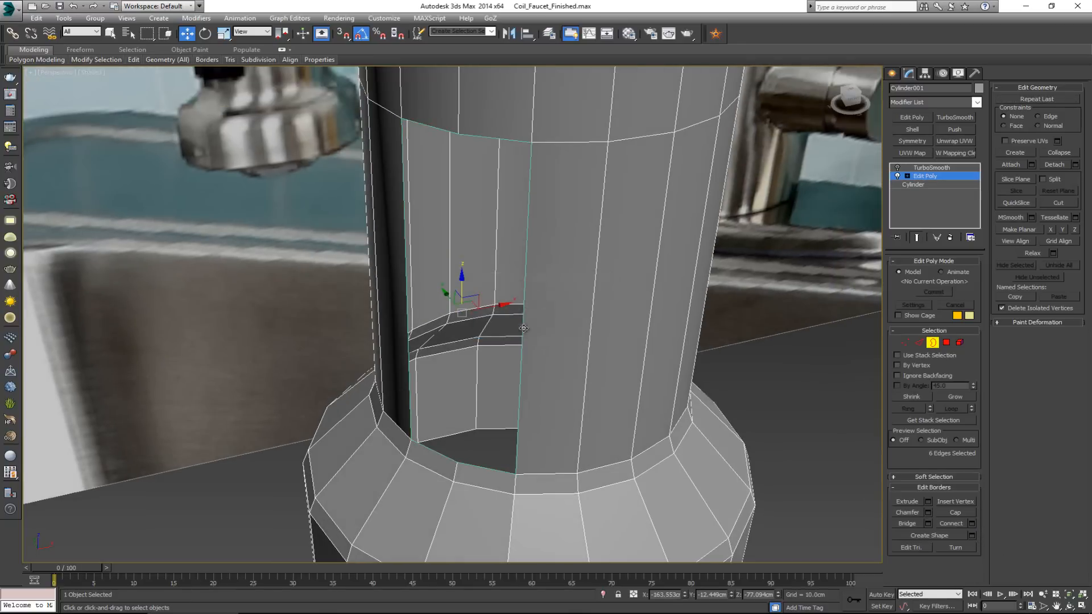
{"action": "left_click", "coordinate": [521, 378]}
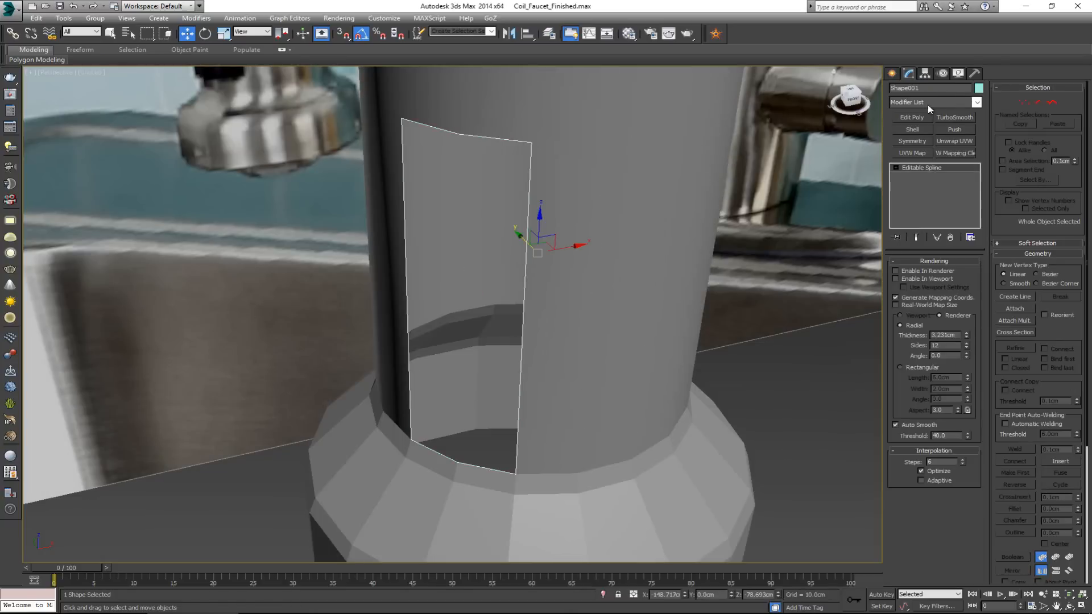
Step: Apply Reset XForm to the new border shape and collapse it to an editable spline
{"action": "left_click", "coordinate": [973, 75]}
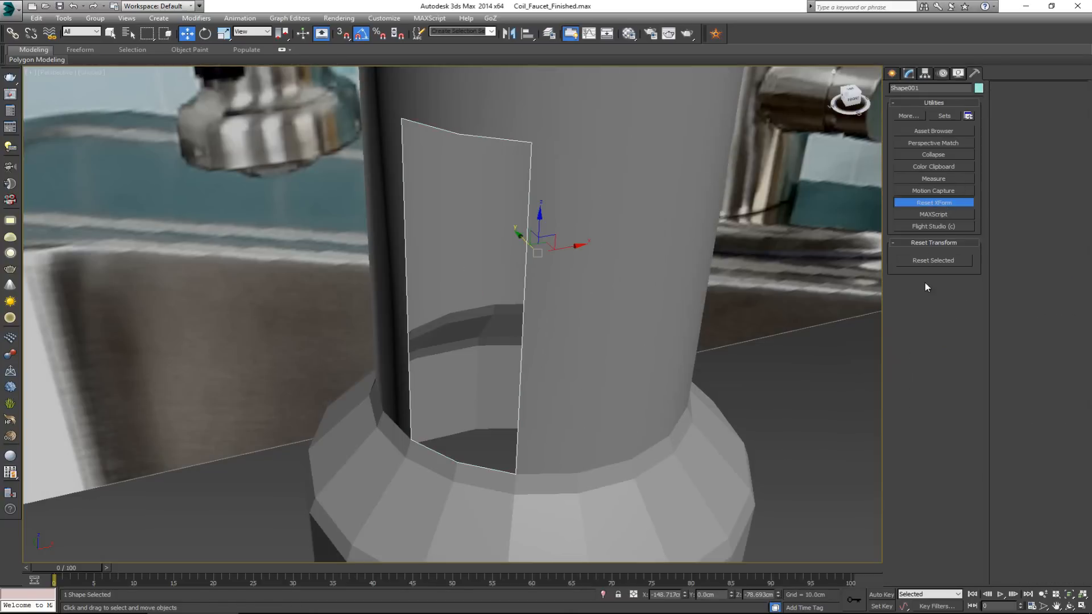
{"action": "left_click", "coordinate": [923, 261]}
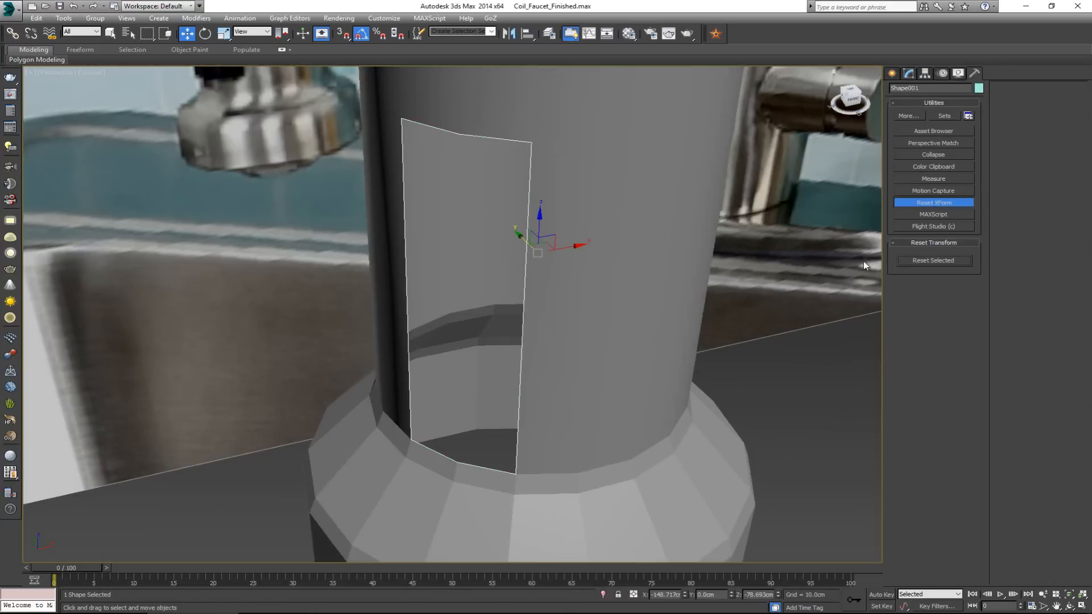
{"action": "left_click", "coordinate": [908, 74]}
{"action": "right_click", "coordinate": [506, 284]}
{"action": "mouse_move", "coordinate": [579, 381]}
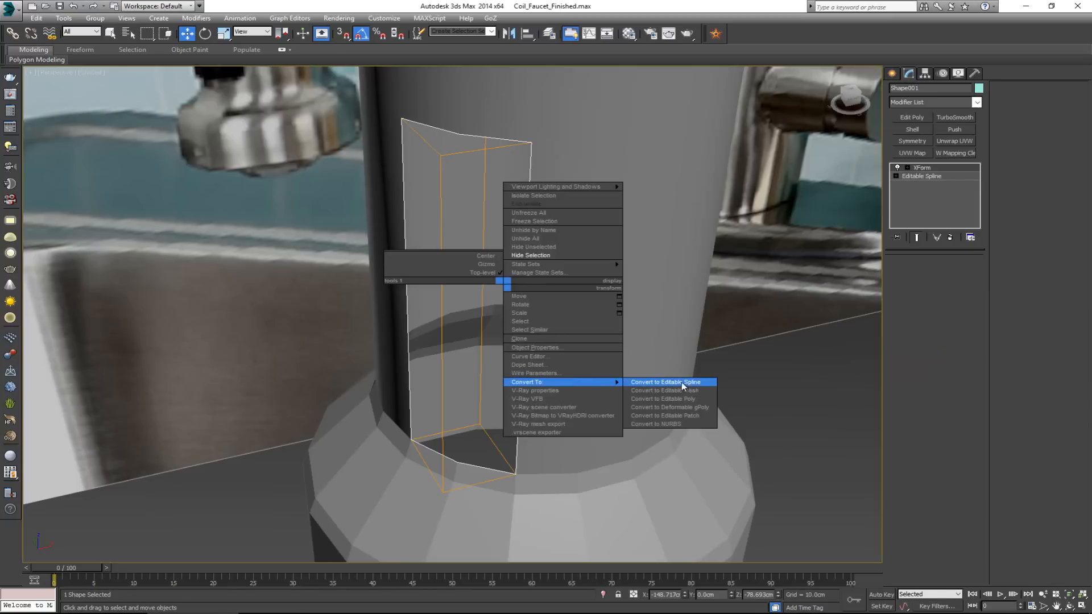
{"action": "left_click", "coordinate": [681, 387]}
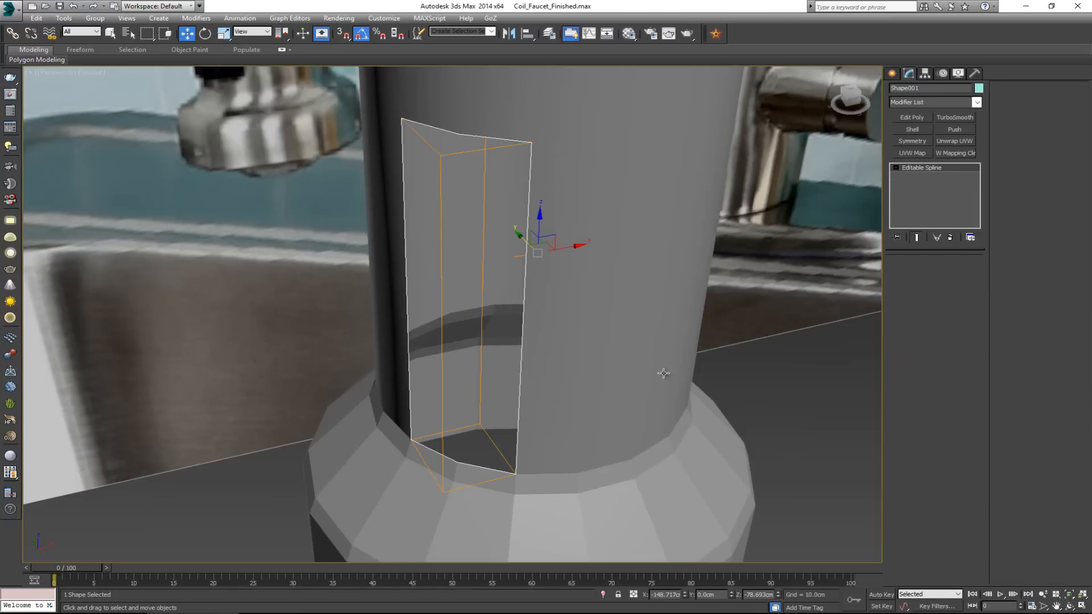
Step: Add a Shell modifier to the new shape with a 4.24 cm inner amount to form a solid button block
{"action": "left_click", "coordinate": [911, 129]}
{"action": "middle_click_drag", "start_coordinate": [524, 307], "coordinate": [522, 288], "text": "alt"}
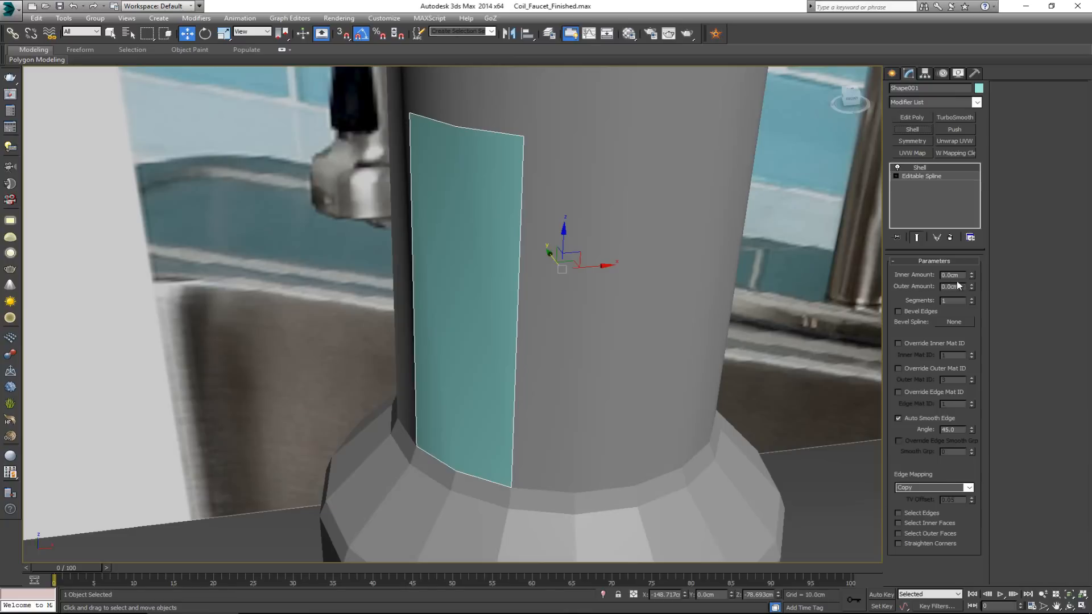
{"action": "left_click_drag", "start_coordinate": [973, 286], "coordinate": [922, 54]}
{"action": "scroll", "coordinate": [644, 100], "scroll_direction": "down", "scroll_amount": 3}
{"action": "middle_click_drag", "start_coordinate": [643, 99], "coordinate": [574, 175]}
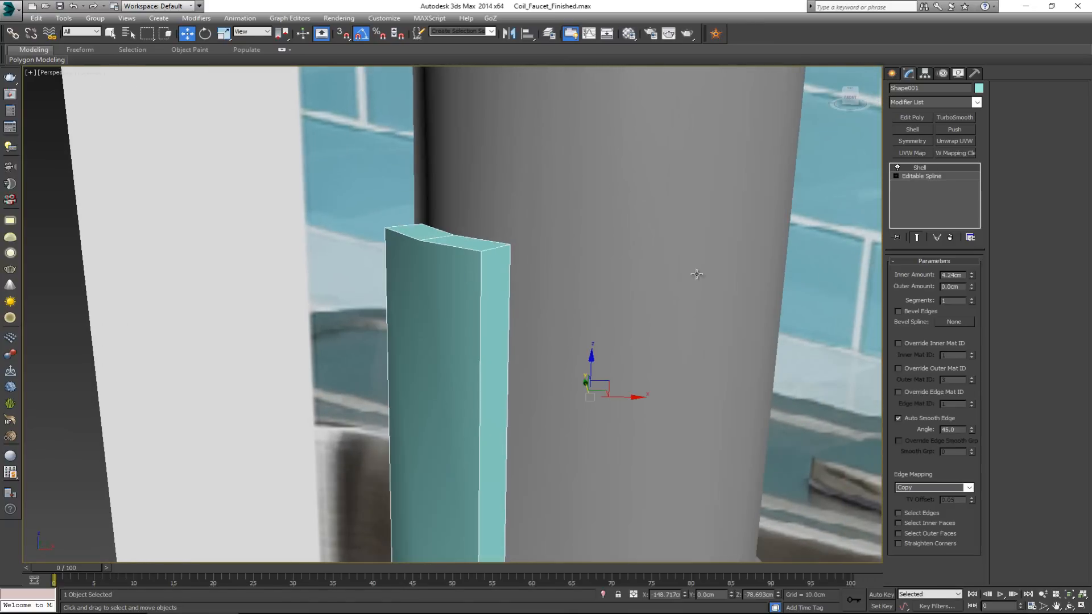
{"action": "scroll", "coordinate": [547, 292], "scroll_direction": "down", "scroll_amount": 3}
{"action": "scroll", "coordinate": [535, 182], "scroll_direction": "down", "scroll_amount": 3}
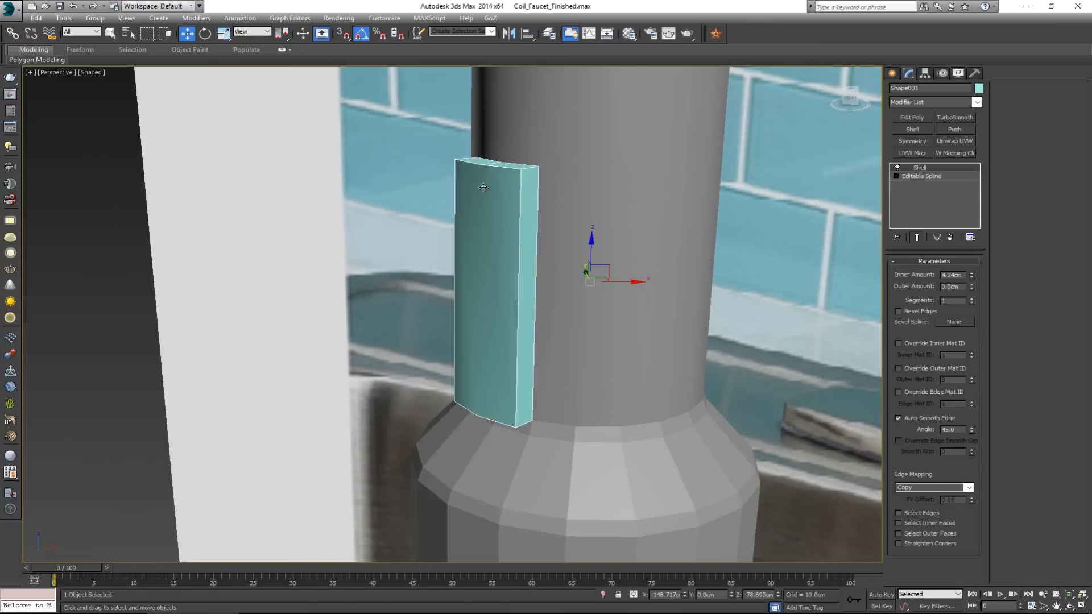
{"action": "scroll", "coordinate": [527, 162], "scroll_direction": "up", "scroll_amount": 2}
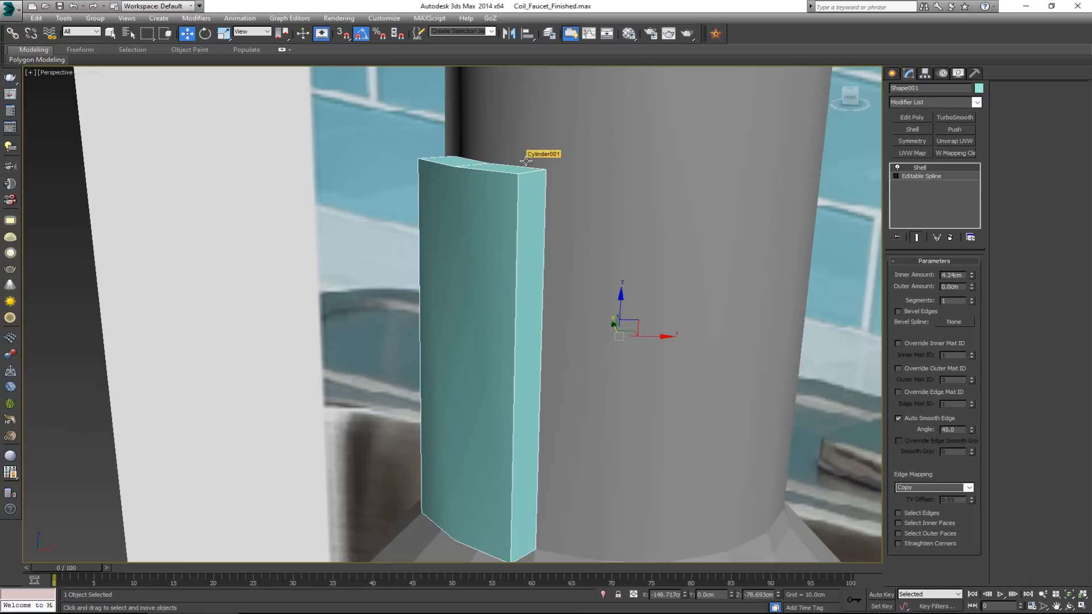
Step: Add an Edit Poly modifier to the button block and insert an edge loop around its sides, close to the faucet body
{"action": "left_click", "coordinate": [912, 117]}
{"action": "middle_click_drag", "start_coordinate": [691, 164], "coordinate": [471, 199], "text": "alt"}
{"action": "scroll", "coordinate": [470, 199], "scroll_direction": "up", "scroll_amount": 2}
{"action": "key", "text": "2"}
{"action": "key", "text": "shift+alt+w"}
{"action": "left_click", "coordinate": [580, 173]}
{"action": "key", "text": "w"}
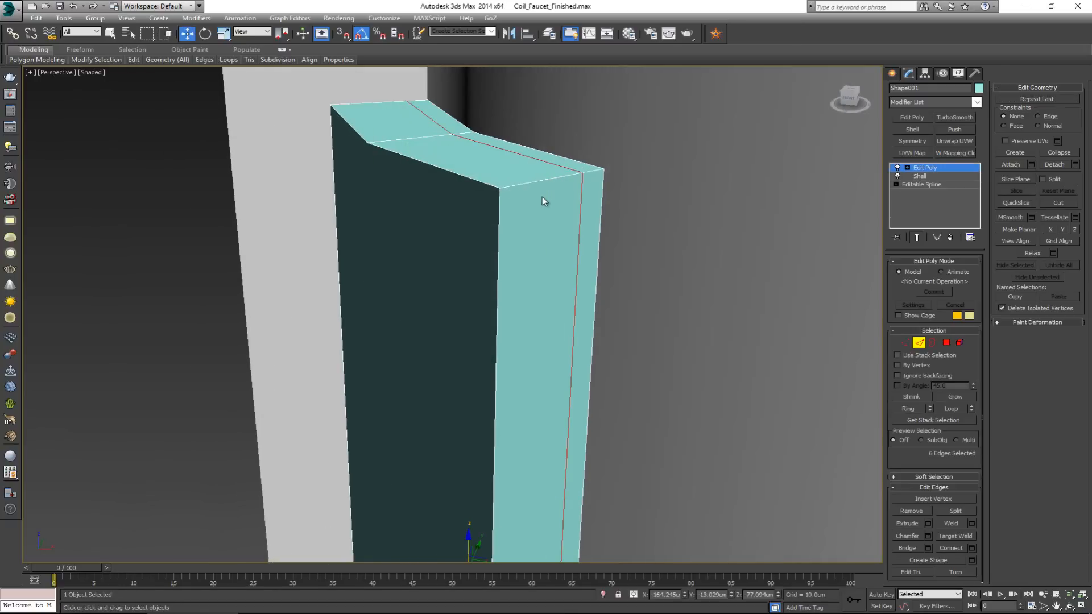
Step: Collapse the near corner and middle top vertices of the block's outer face with their neighbouring edge-loop vertices, one pair at a time
{"action": "key", "text": "1"}
{"action": "left_click", "coordinate": [497, 188]}
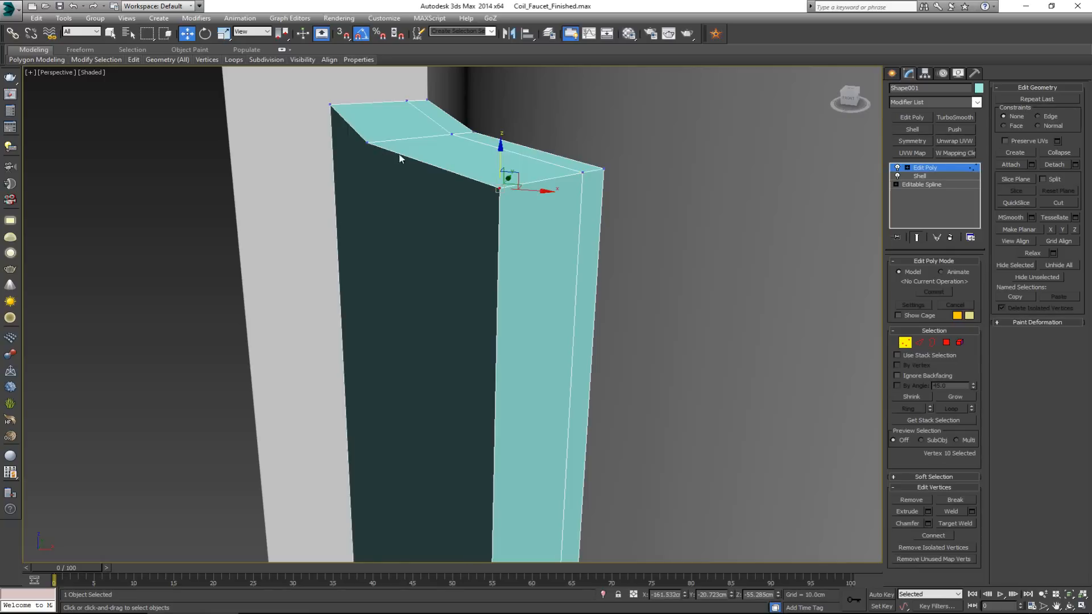
{"action": "left_click", "coordinate": [581, 171], "text": "ctrl"}
{"action": "left_click", "coordinate": [1057, 153]}
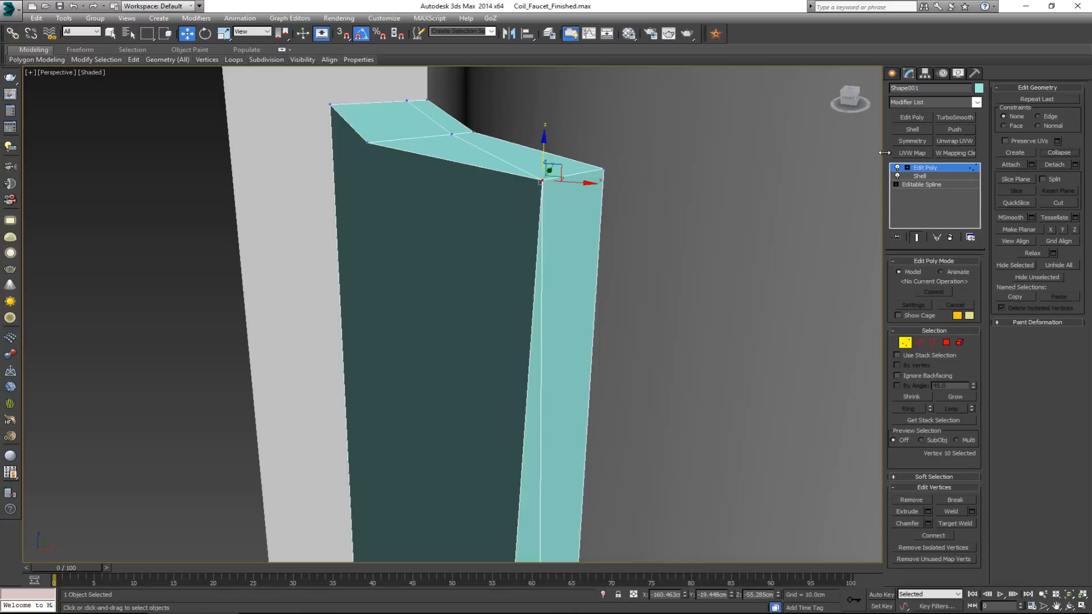
{"action": "left_click", "coordinate": [451, 133]}
{"action": "left_click", "coordinate": [367, 144], "text": "ctrl"}
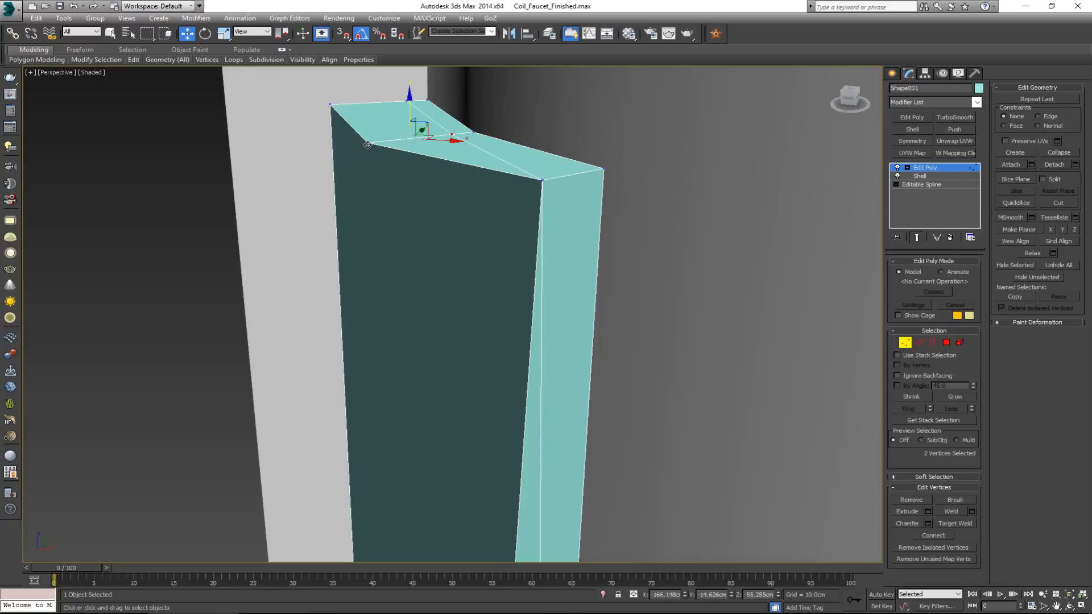
{"action": "left_click", "coordinate": [1058, 153]}
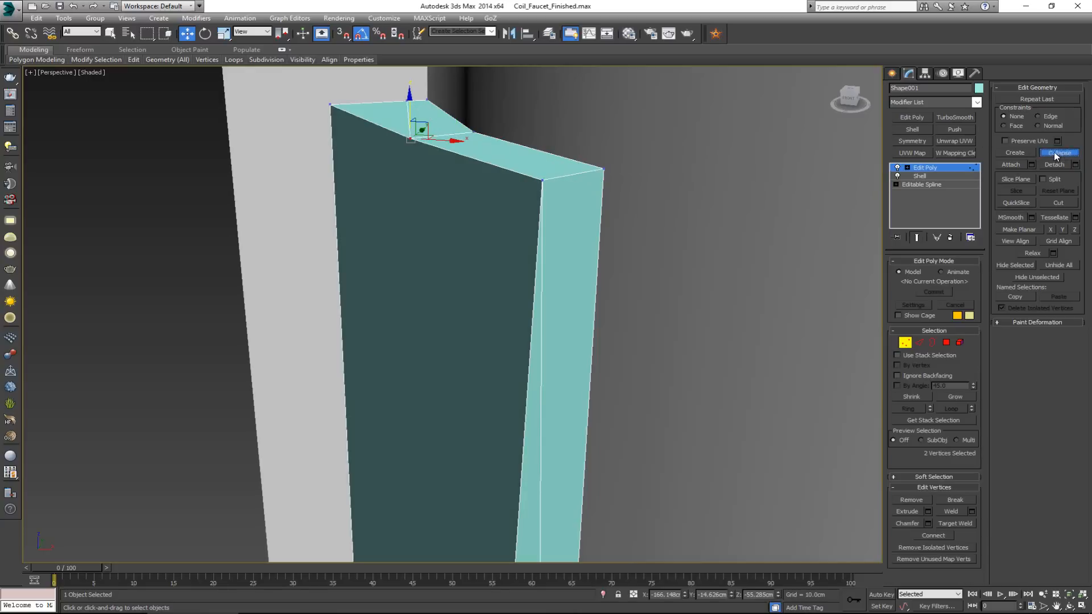
Step: Collapse the far top corner vertex of the block's outer face with its neighbouring edge-loop vertex
{"action": "middle_click_drag", "start_coordinate": [359, 108], "coordinate": [370, 104], "text": "alt"}
{"action": "left_click", "coordinate": [359, 93]}
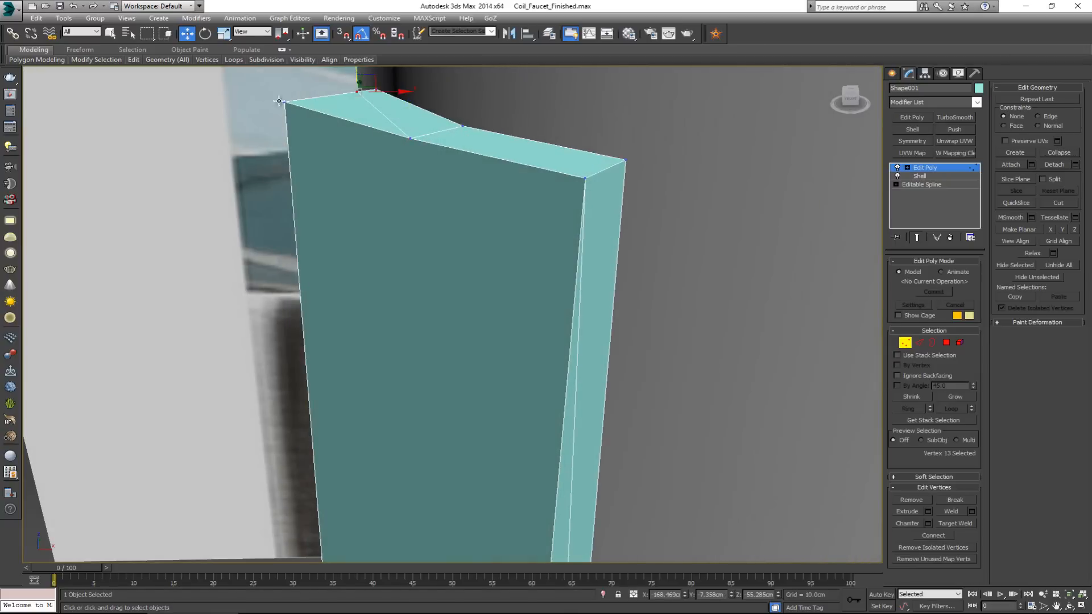
{"action": "left_click", "coordinate": [283, 101], "text": "ctrl"}
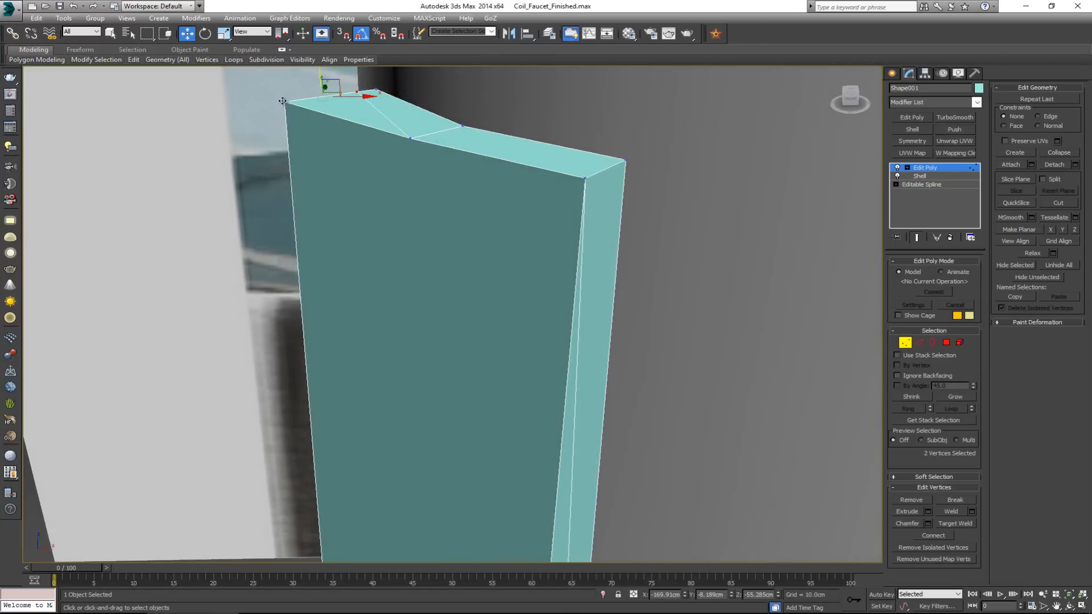
{"action": "left_click", "coordinate": [1054, 152]}
Step: Move the three top vertices of the block's outer face towards the faucet body to thin the upper end
{"action": "left_click", "coordinate": [409, 137], "text": "ctrl"}
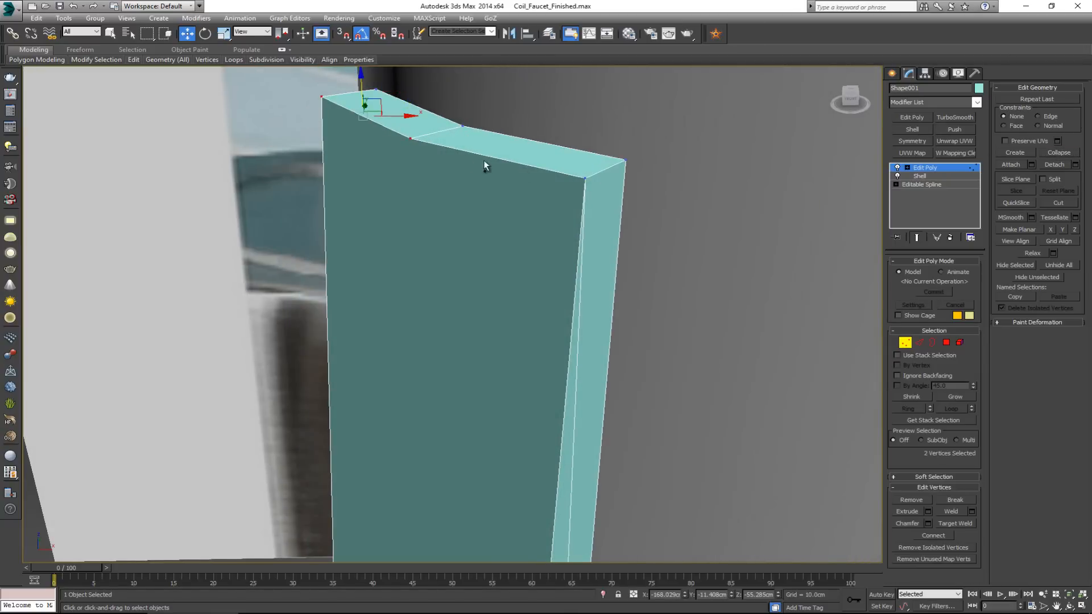
{"action": "left_click", "coordinate": [585, 178], "text": "ctrl"}
{"action": "middle_click_drag", "start_coordinate": [584, 178], "coordinate": [520, 177], "text": "alt"}
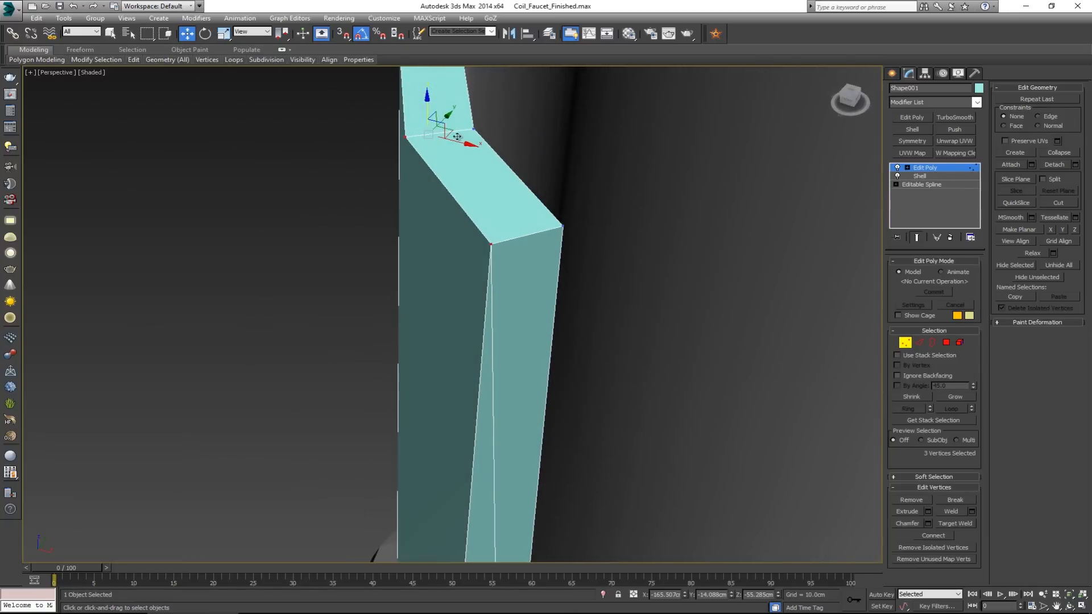
{"action": "left_click_drag", "start_coordinate": [452, 129], "coordinate": [505, 118]}
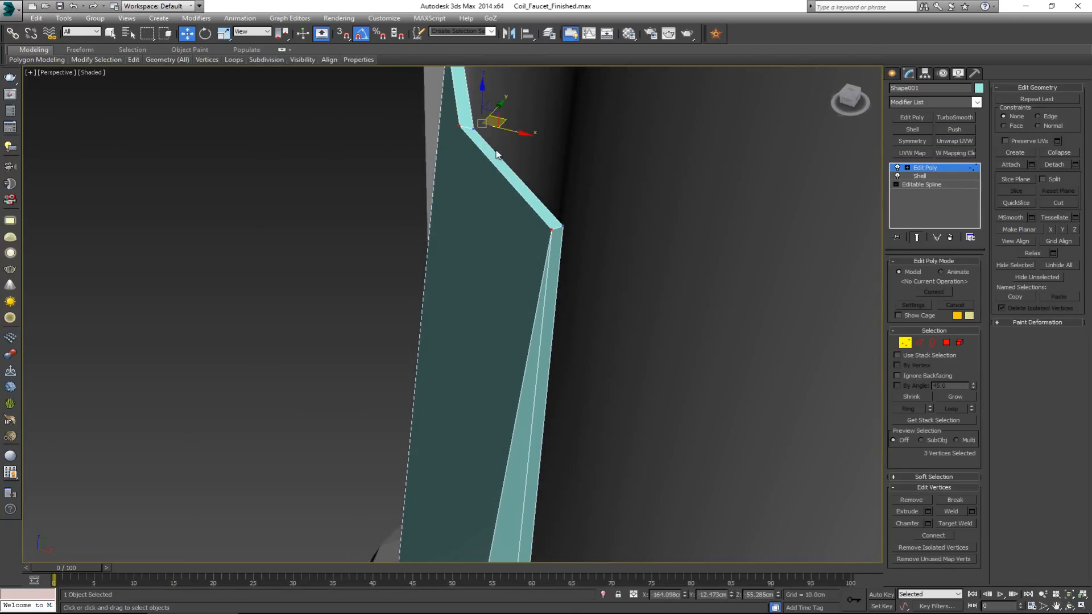
{"action": "scroll", "coordinate": [503, 171], "scroll_direction": "down", "scroll_amount": 4}
{"action": "middle_click_drag", "start_coordinate": [522, 191], "coordinate": [533, 143], "text": "alt"}
{"action": "scroll", "coordinate": [534, 141], "scroll_direction": "up", "scroll_amount": 4}
{"action": "middle_click_drag", "start_coordinate": [540, 227], "coordinate": [548, 168]}
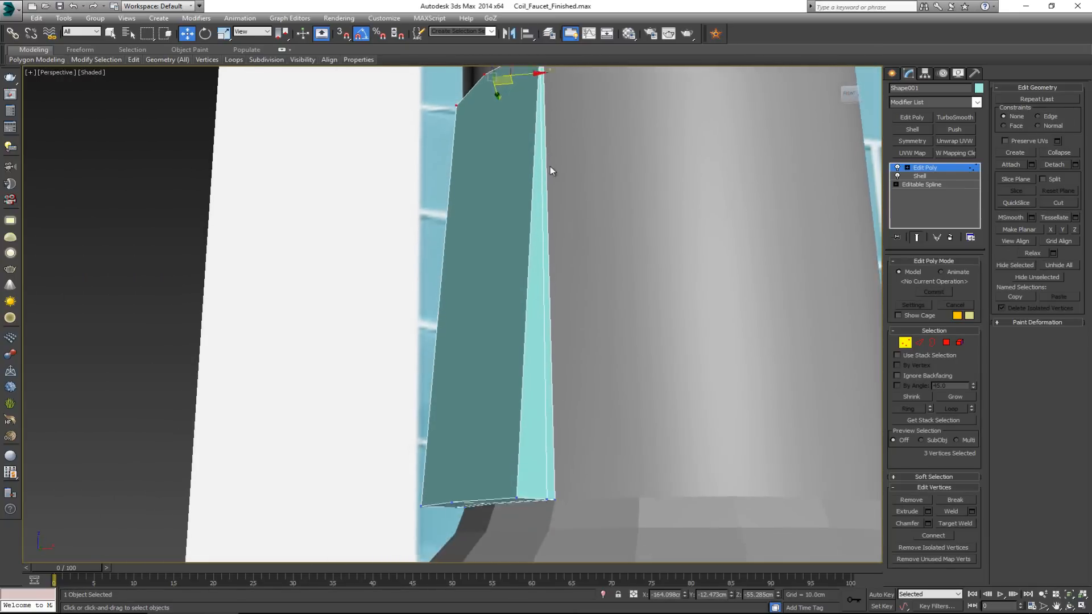
{"action": "scroll", "coordinate": [547, 166], "scroll_direction": "down", "scroll_amount": 4}
{"action": "scroll", "coordinate": [606, 329], "scroll_direction": "up", "scroll_amount": 4}
{"action": "left_click", "coordinate": [903, 343]}
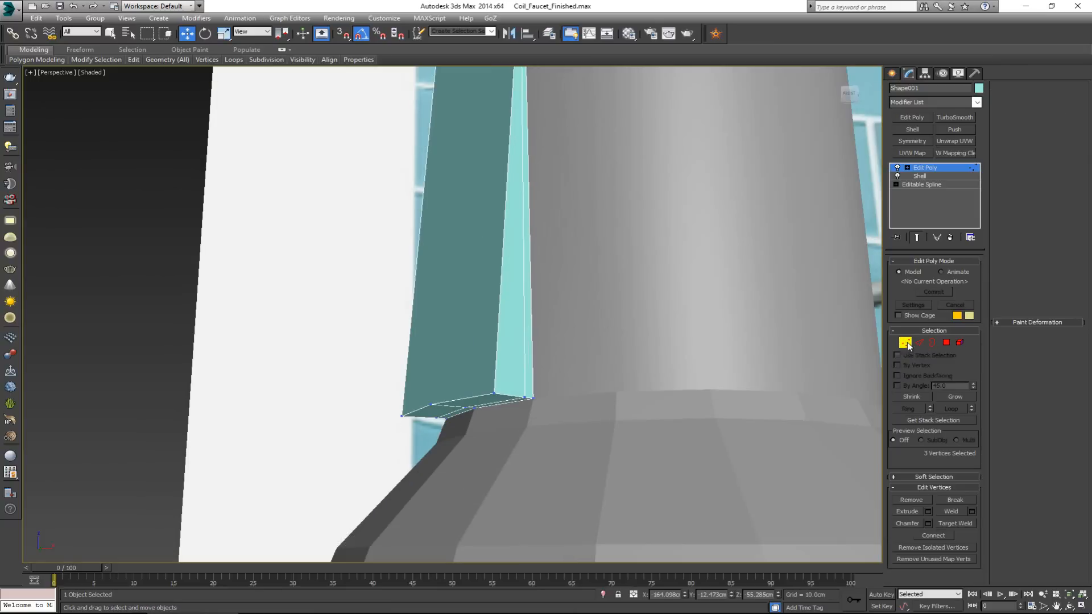
Step: Connect the middle top and middle bottom vertices of the block's outer face with an edge
{"action": "scroll", "coordinate": [484, 376], "scroll_direction": "up", "scroll_amount": 2}
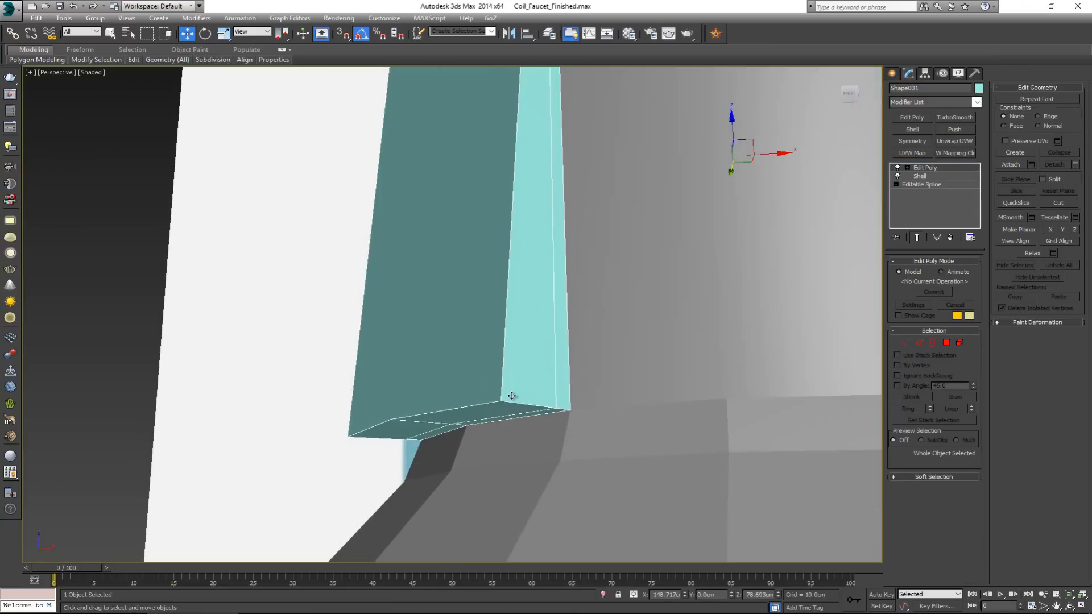
{"action": "middle_click_drag", "start_coordinate": [502, 329], "coordinate": [520, 362], "text": "alt"}
{"action": "scroll", "coordinate": [519, 362], "scroll_direction": "down", "scroll_amount": 5}
{"action": "key", "text": "1"}
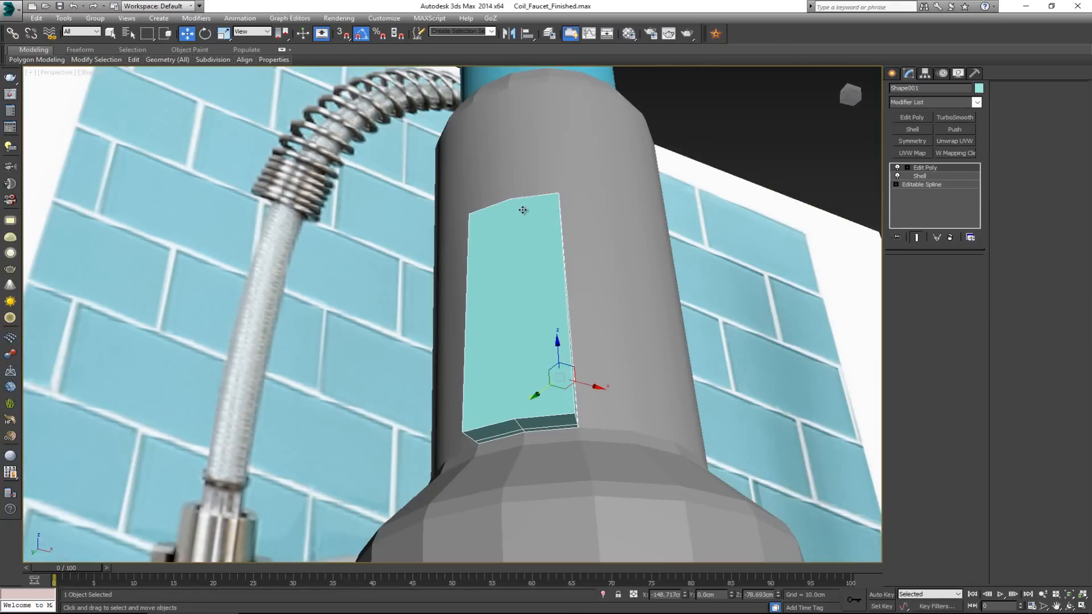
{"action": "left_click", "coordinate": [510, 199]}
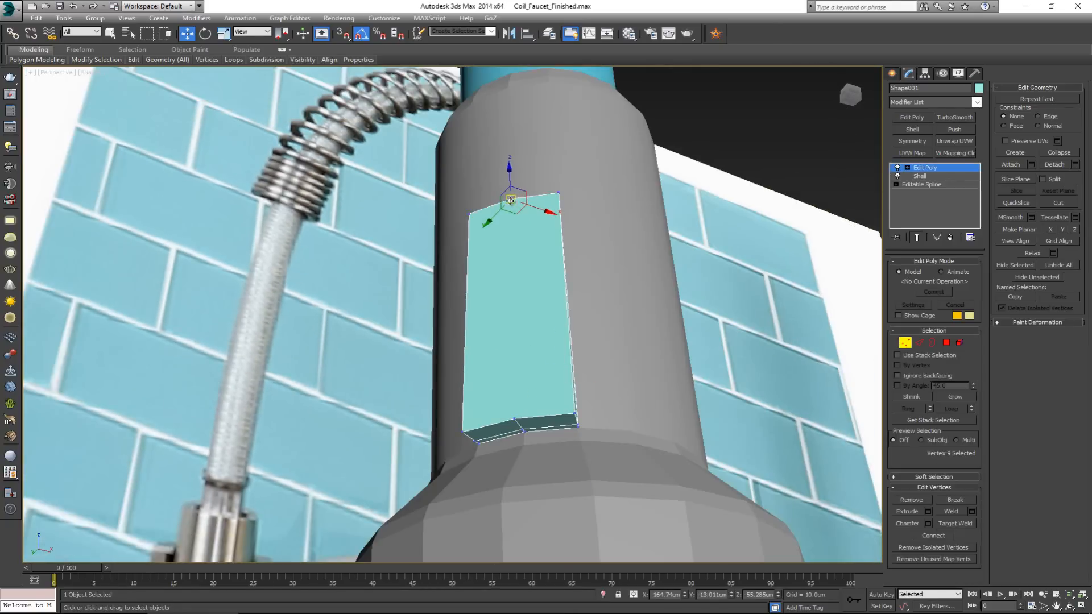
{"action": "left_click", "coordinate": [512, 418], "text": "ctrl"}
{"action": "key", "text": "ctrl+shift+e"}
Step: Isolate the button block and delete the large polygon on its back
{"action": "middle_click_drag", "start_coordinate": [565, 419], "coordinate": [509, 421], "text": "alt"}
{"action": "key", "text": "1"}
{"action": "key", "text": "alt+q"}
{"action": "middle_click_drag", "start_coordinate": [549, 387], "coordinate": [477, 392], "text": "alt"}
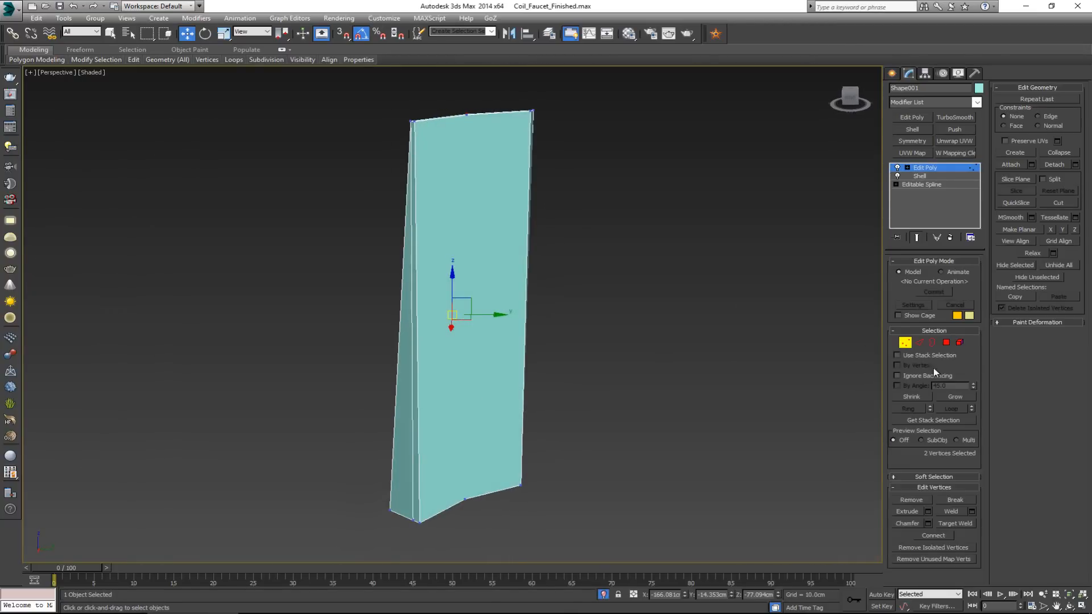
{"action": "left_click", "coordinate": [947, 343]}
{"action": "left_click", "coordinate": [500, 340]}
{"action": "key", "text": "Delete"}
Step: Insert an edge loop around the block's lower end, close to its bottom edge
{"action": "middle_click_drag", "start_coordinate": [520, 343], "coordinate": [534, 453], "text": "alt"}
{"action": "scroll", "coordinate": [466, 462], "scroll_direction": "up", "scroll_amount": 3}
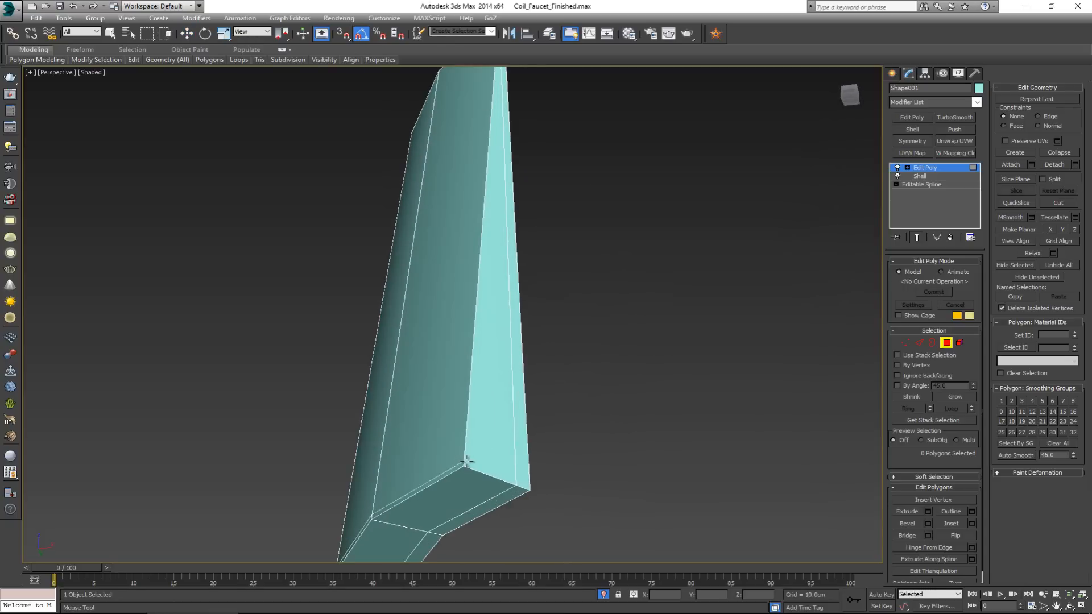
{"action": "key", "text": "2"}
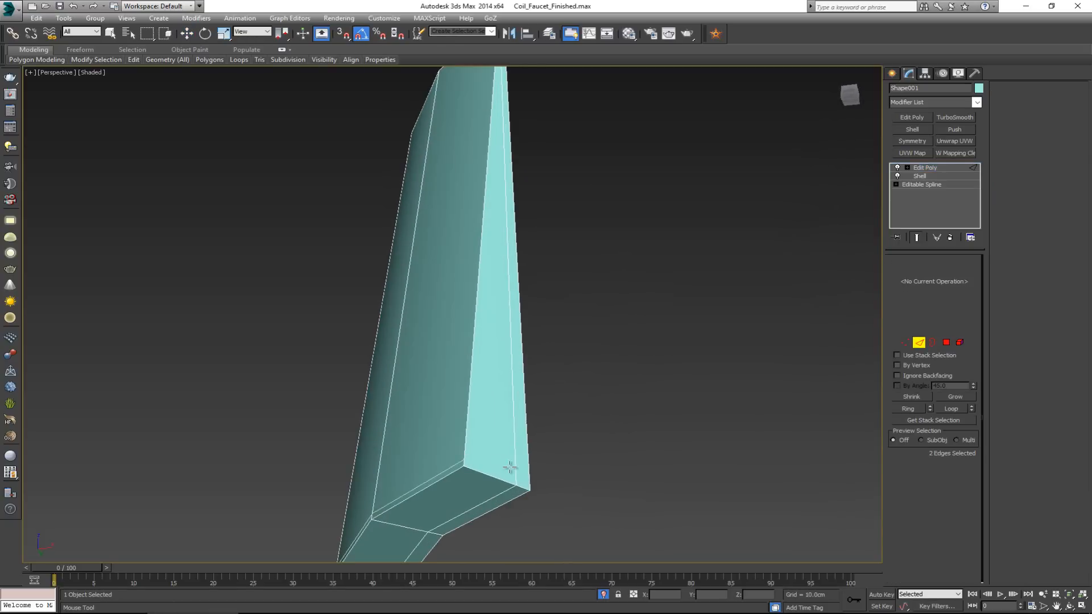
{"action": "right_click", "coordinate": [516, 477]}
{"action": "double_click", "coordinate": [516, 477]}
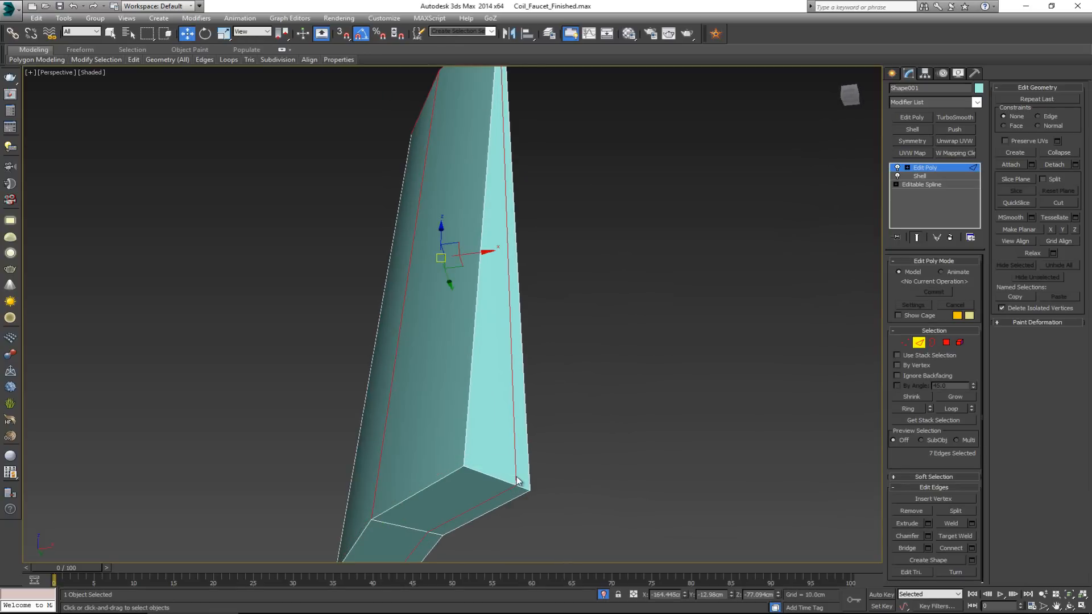
{"action": "left_click", "coordinate": [551, 467]}
{"action": "key", "text": "alt+1"}
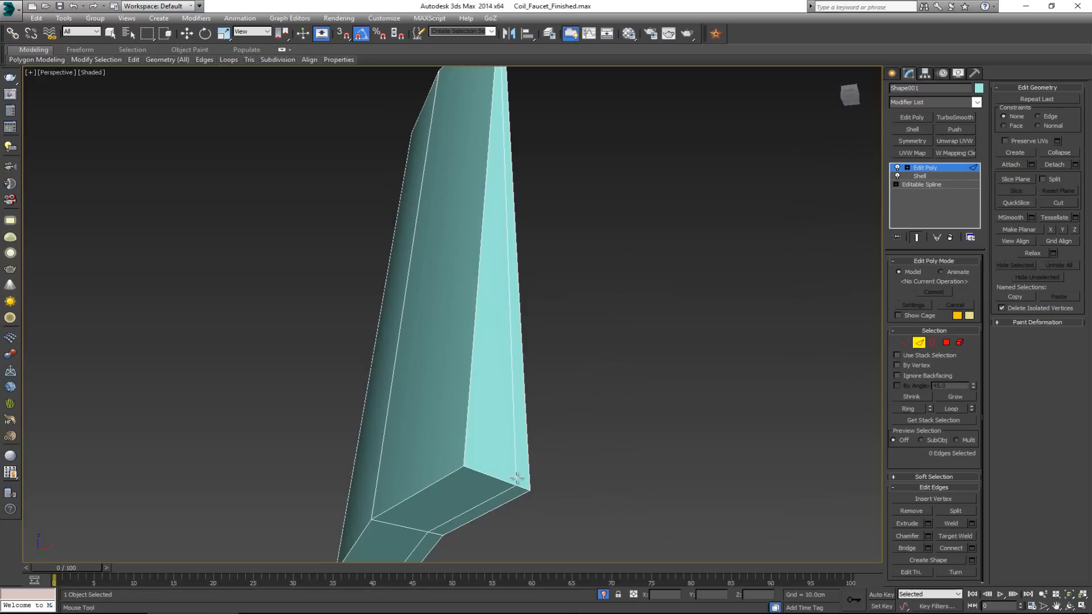
{"action": "left_click", "coordinate": [517, 480]}
{"action": "left_click", "coordinate": [462, 459]}
{"action": "right_click", "coordinate": [483, 462]}
Step: Remove the diagonal edge near the bottom of the block's near side and connect the loop vertices straight across it
{"action": "scroll", "coordinate": [506, 485], "scroll_direction": "up", "scroll_amount": 5}
{"action": "left_click", "coordinate": [572, 497]}
{"action": "left_click", "coordinate": [499, 458]}
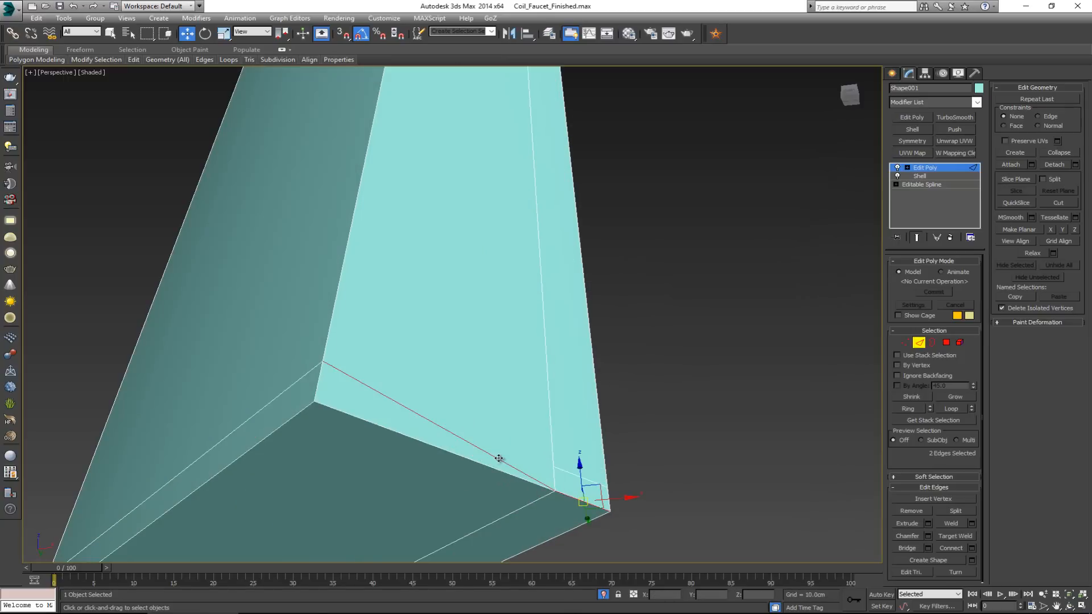
{"action": "key", "text": "BackSpace"}
{"action": "key", "text": "ctrl+z"}
{"action": "left_click", "coordinate": [455, 435]}
{"action": "key", "text": "BackSpace"}
{"action": "key", "text": "1"}
{"action": "left_click", "coordinate": [324, 366]}
{"action": "left_click", "coordinate": [323, 362]}
{"action": "left_click", "coordinate": [553, 465], "text": "ctrl"}
{"action": "middle_click_drag", "start_coordinate": [393, 354], "coordinate": [540, 376]}
{"action": "scroll", "coordinate": [540, 376], "scroll_direction": "down", "scroll_amount": 4}
{"action": "middle_click_drag", "start_coordinate": [540, 376], "coordinate": [364, 318], "text": "alt"}
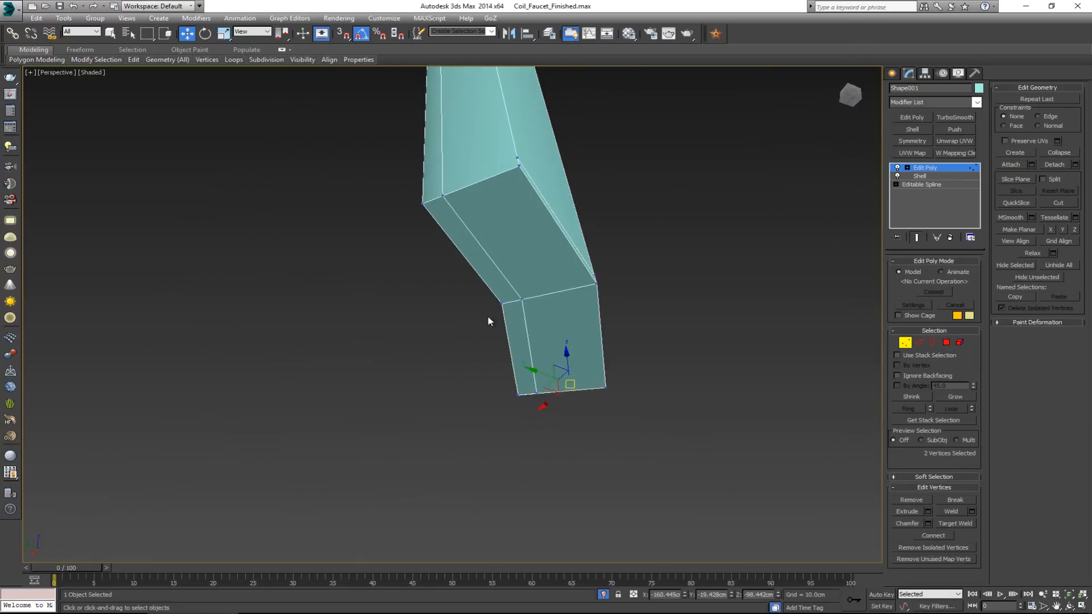
Step: Insert an edge loop across the lower end of the block's far side face
{"action": "middle_click_drag", "start_coordinate": [454, 187], "coordinate": [499, 344]}
{"action": "scroll", "coordinate": [499, 344], "scroll_direction": "up", "scroll_amount": 4}
{"action": "key", "text": "2"}
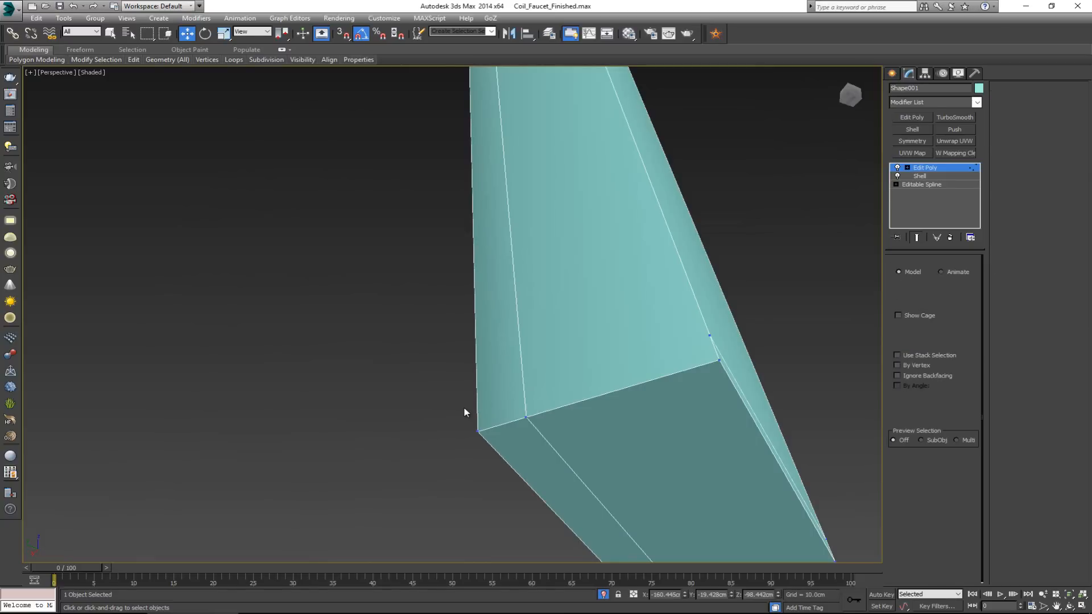
{"action": "key", "text": "alt+c"}
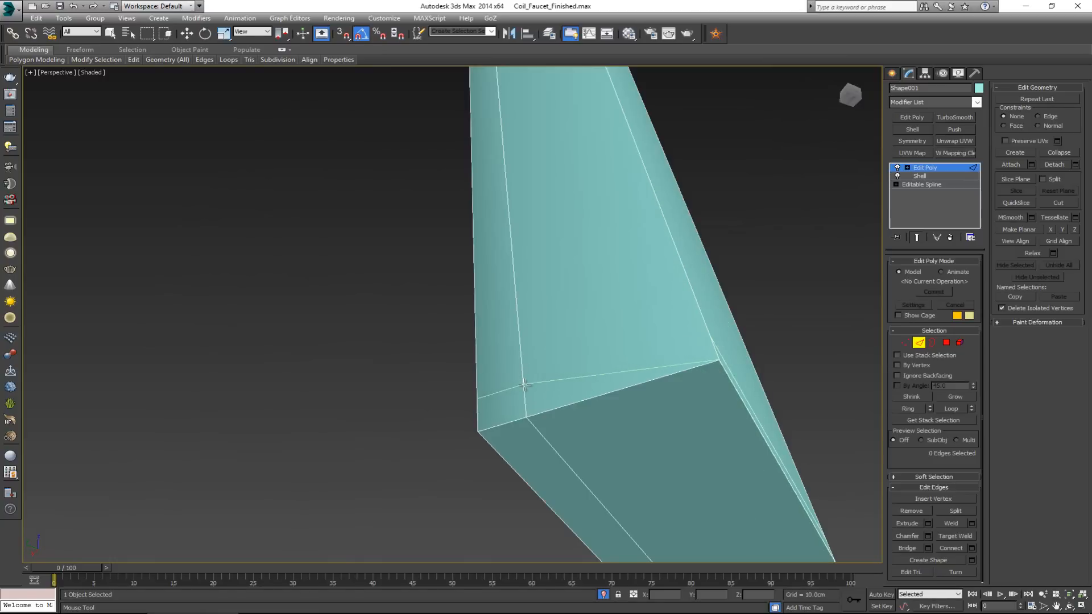
{"action": "left_click", "coordinate": [530, 386]}
{"action": "key", "text": "w"}
{"action": "middle_click_drag", "start_coordinate": [578, 380], "coordinate": [565, 384], "text": "alt"}
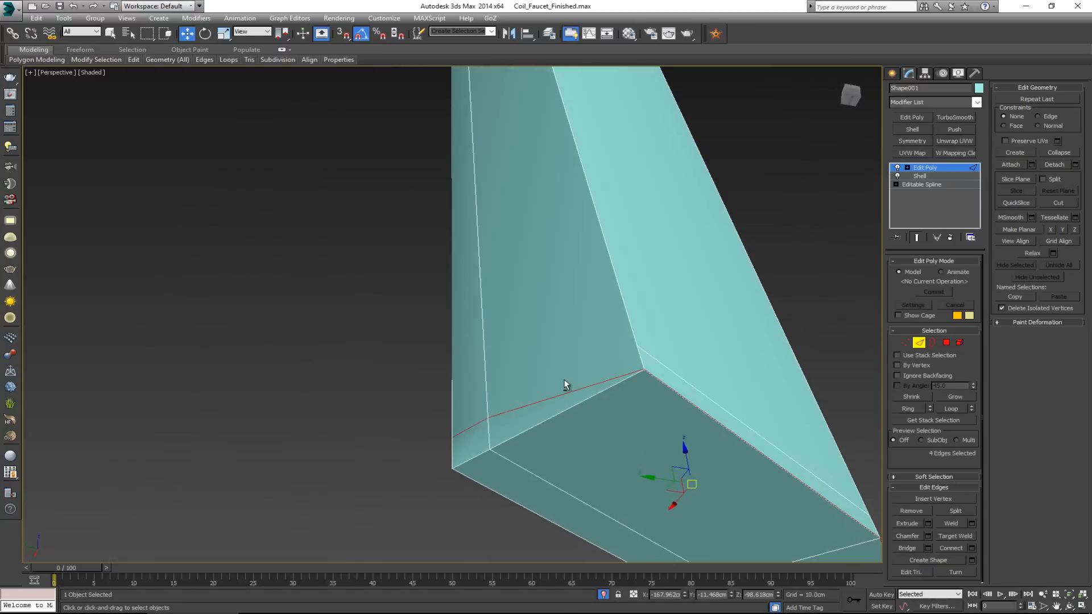
{"action": "key", "text": "ctrl+z"}
{"action": "key", "text": "ctrl+z"}
Step: Connect the bottom-loop vertices straight across the far side face and remove the diagonal edge there
{"action": "key", "text": "1"}
{"action": "left_click", "coordinate": [488, 418]}
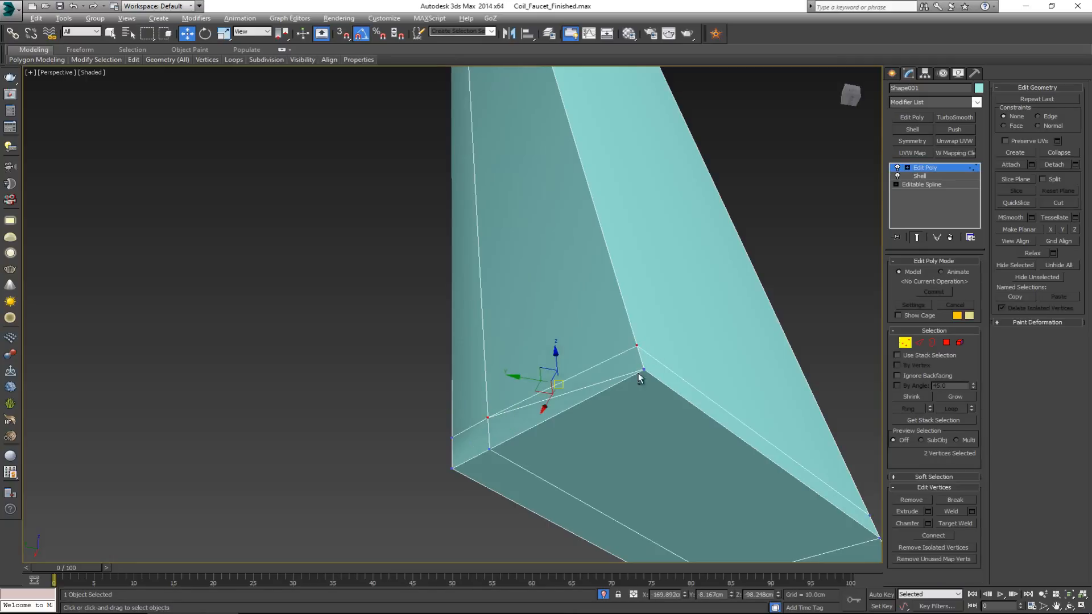
{"action": "key", "text": "2"}
{"action": "left_click", "coordinate": [598, 383]}
{"action": "key", "text": "ctrl+z"}
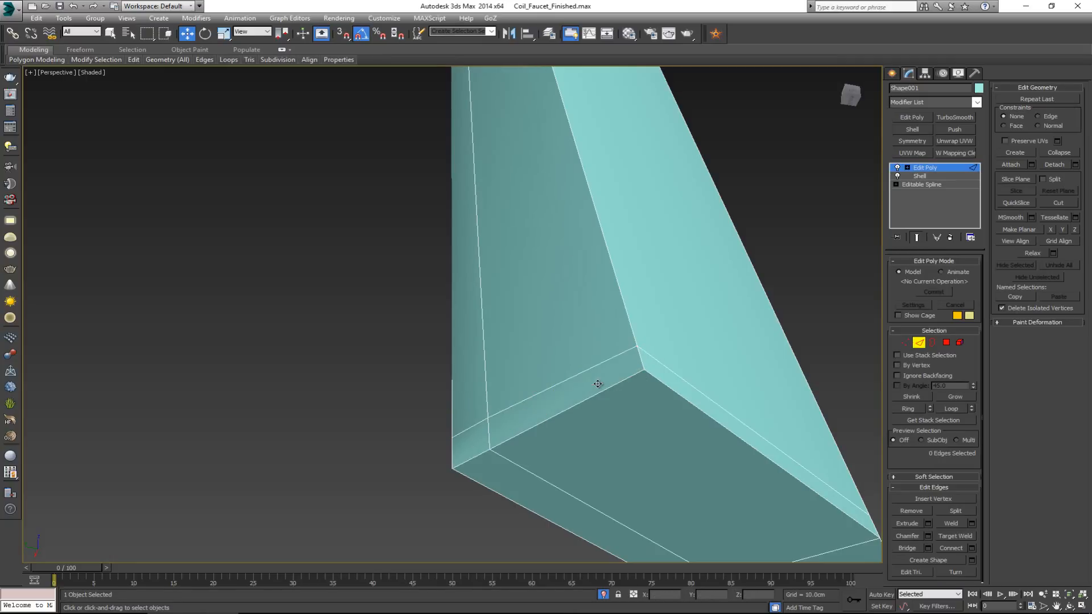
Step: Insert vertical edge loops on the block's outer face, close to its near and far side edges
{"action": "middle_click_drag", "start_coordinate": [611, 375], "coordinate": [554, 374], "text": "alt"}
{"action": "scroll", "coordinate": [554, 374], "scroll_direction": "down", "scroll_amount": 4}
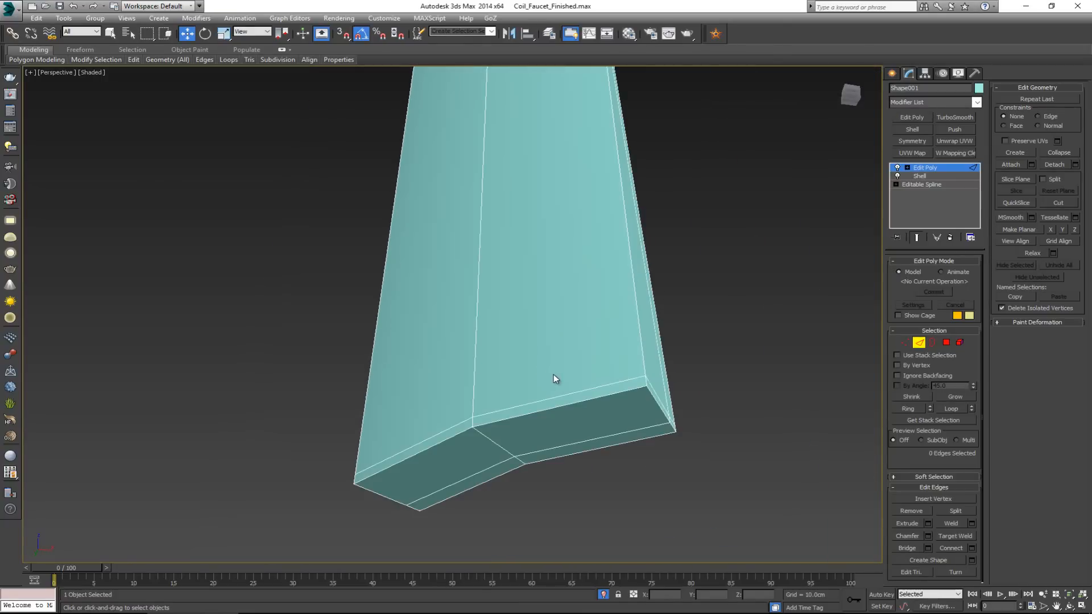
{"action": "middle_click_drag", "start_coordinate": [659, 395], "coordinate": [649, 401], "text": "alt"}
{"action": "key", "text": "alt+1"}
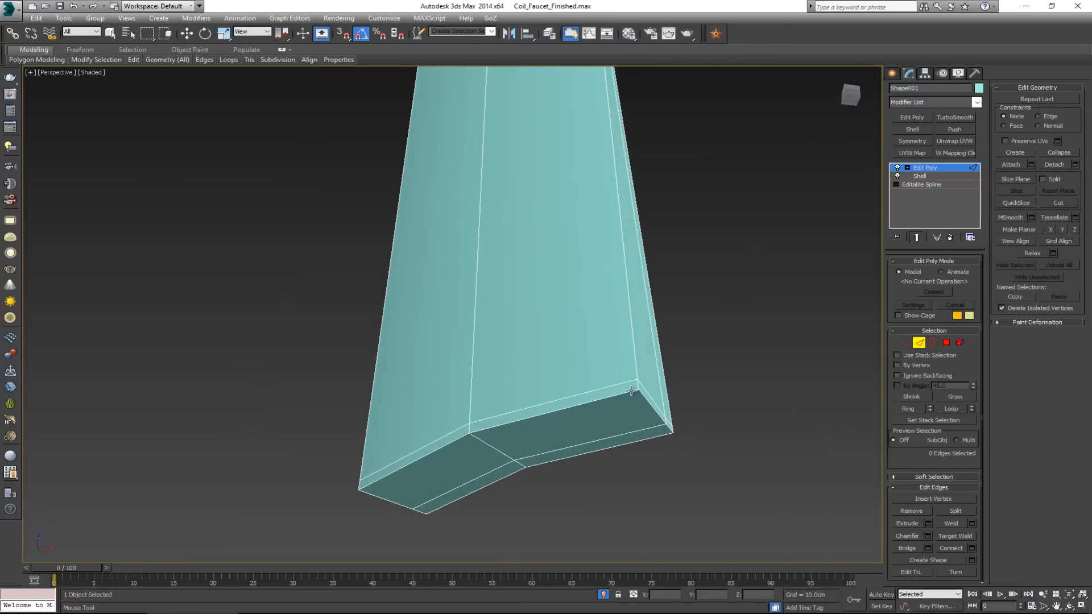
{"action": "left_click", "coordinate": [631, 389]}
{"action": "middle_click_drag", "start_coordinate": [477, 420], "coordinate": [541, 391], "text": "alt"}
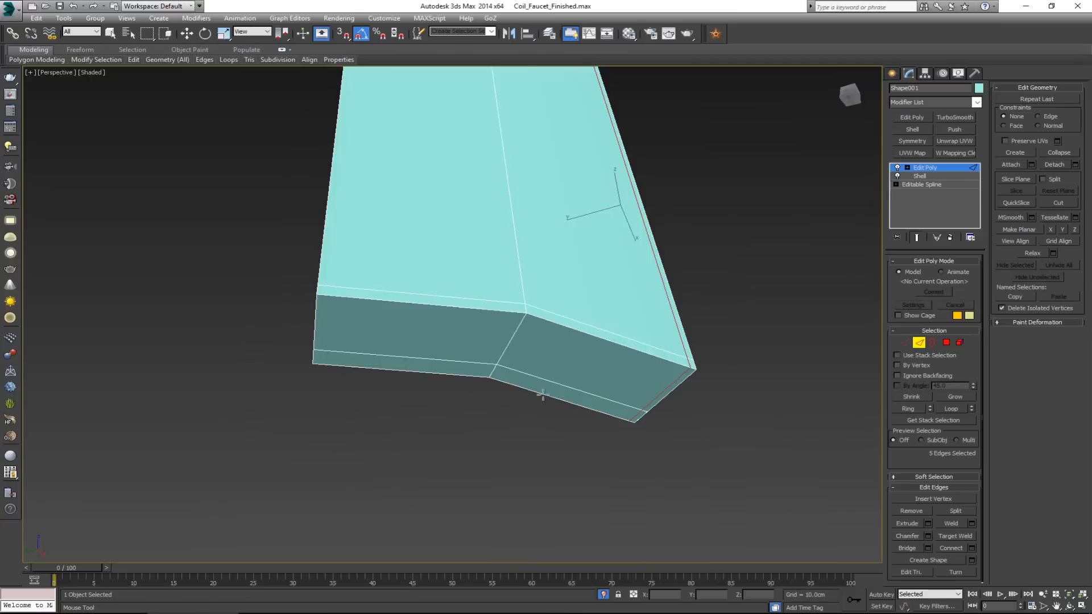
{"action": "left_click", "coordinate": [328, 288]}
{"action": "key", "text": "w"}
Step: Insert an edge loop across the block's bottom, close to its outer edge
{"action": "middle_click_drag", "start_coordinate": [770, 348], "coordinate": [425, 345], "text": "alt"}
{"action": "left_click", "coordinate": [534, 343]}
{"action": "key", "text": "alt+1"}
{"action": "left_click", "coordinate": [371, 348]}
{"action": "key", "text": "w"}
Step: Inspect the edge flow on the block's near side, checking the vertices at its top and bottom corners
{"action": "key", "text": "1"}
{"action": "middle_click_drag", "start_coordinate": [361, 368], "coordinate": [363, 386]}
{"action": "scroll", "coordinate": [362, 387], "scroll_direction": "down", "scroll_amount": 3}
{"action": "middle_click_drag", "start_coordinate": [385, 264], "coordinate": [395, 294], "text": "alt"}
{"action": "mouse_move", "coordinate": [406, 130]}
{"action": "middle_mouse_down", "text": "alt"}
{"action": "mouse_move", "coordinate": [401, 119]}
{"action": "mouse_move", "coordinate": [426, 152]}
{"action": "mouse_move", "coordinate": [449, 148]}
{"action": "mouse_move", "coordinate": [458, 168]}
{"action": "middle_mouse_up", "text": "alt"}
{"action": "scroll", "coordinate": [478, 227], "scroll_direction": "up", "scroll_amount": 3}
{"action": "middle_click_drag", "start_coordinate": [478, 227], "coordinate": [552, 138], "text": "alt"}
{"action": "left_click", "coordinate": [539, 112]}
{"action": "middle_click_drag", "start_coordinate": [551, 231], "coordinate": [528, 192], "text": "alt"}
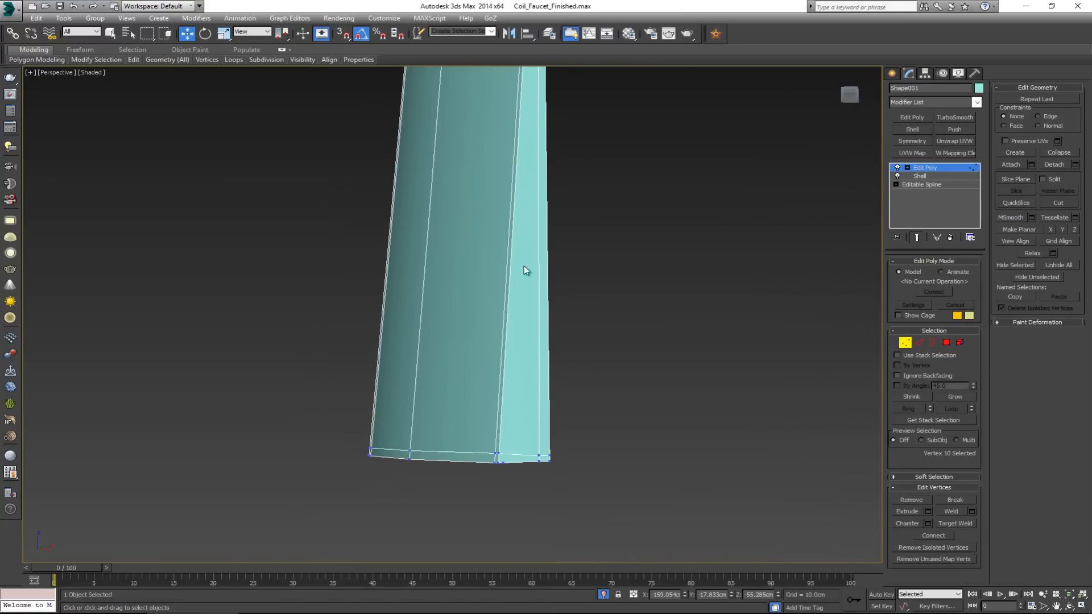
{"action": "scroll", "coordinate": [515, 454], "scroll_direction": "up", "scroll_amount": 3}
{"action": "middle_click_drag", "start_coordinate": [515, 473], "coordinate": [517, 451], "text": "alt"}
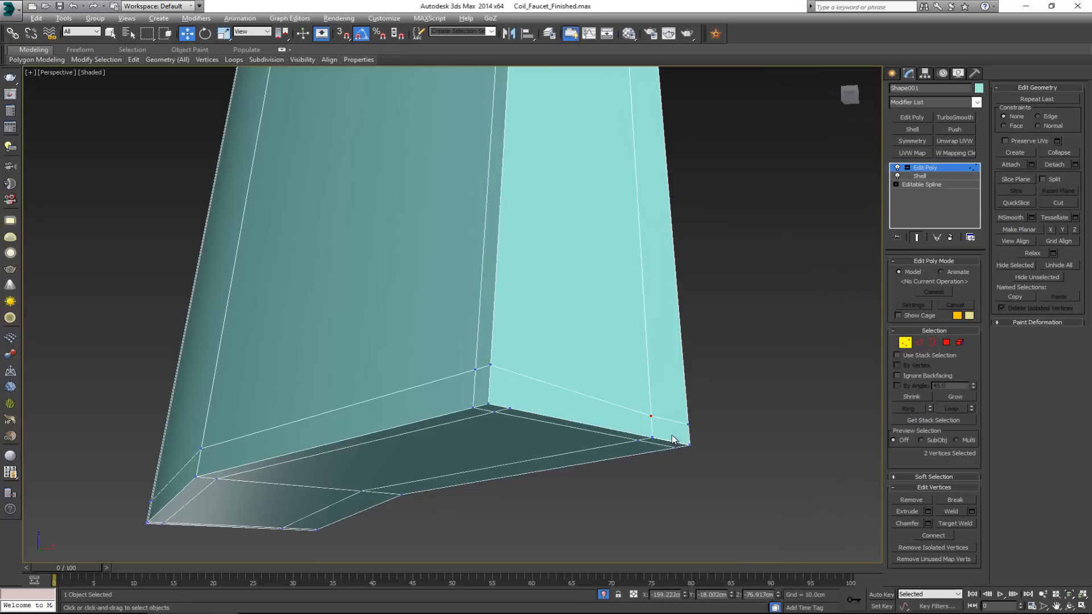
{"action": "middle_click_drag", "start_coordinate": [620, 371], "coordinate": [641, 402], "text": "alt"}
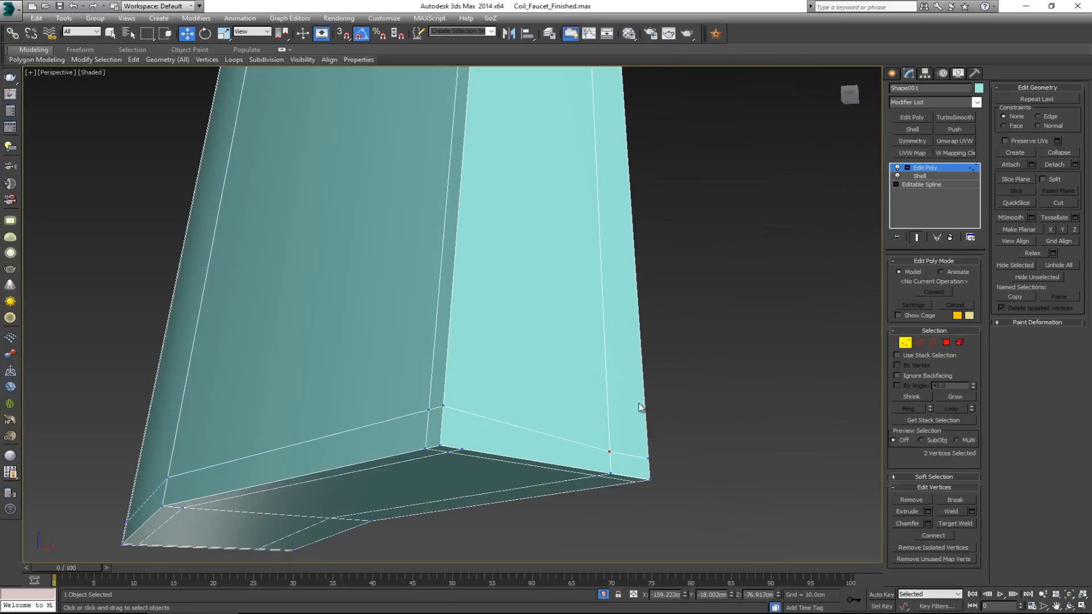
{"action": "left_click", "coordinate": [699, 467]}
Step: Cut an edge up the block's near side from the loose vertex by the bottom corner to the top corner vertex
{"action": "left_click", "coordinate": [1057, 202]}
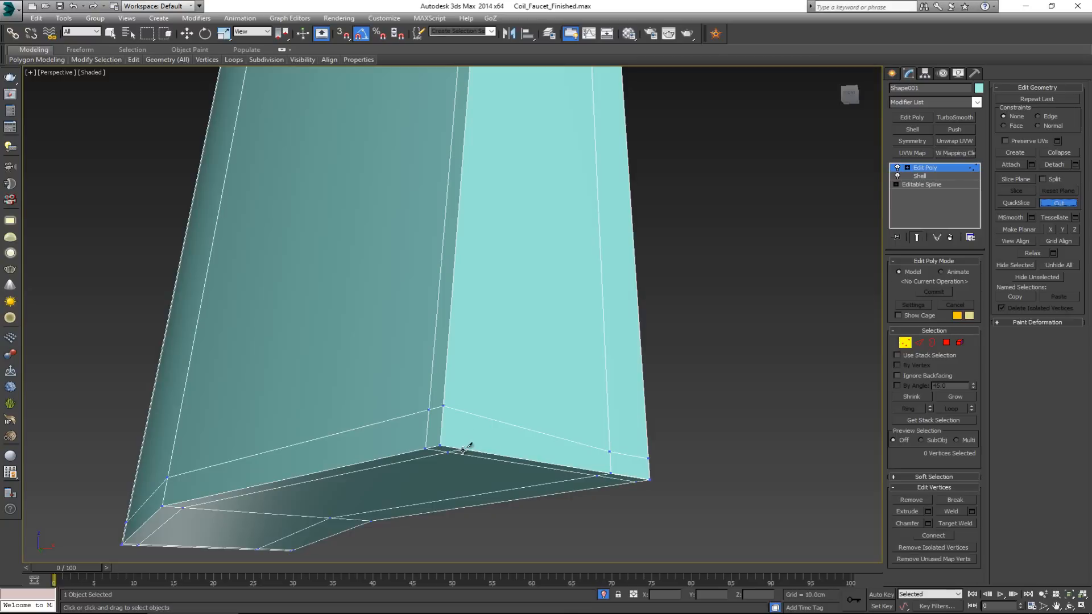
{"action": "middle_click_drag", "start_coordinate": [513, 169], "coordinate": [501, 398]}
{"action": "middle_click_drag", "start_coordinate": [507, 171], "coordinate": [497, 347]}
{"action": "middle_click_drag", "start_coordinate": [522, 128], "coordinate": [513, 336]}
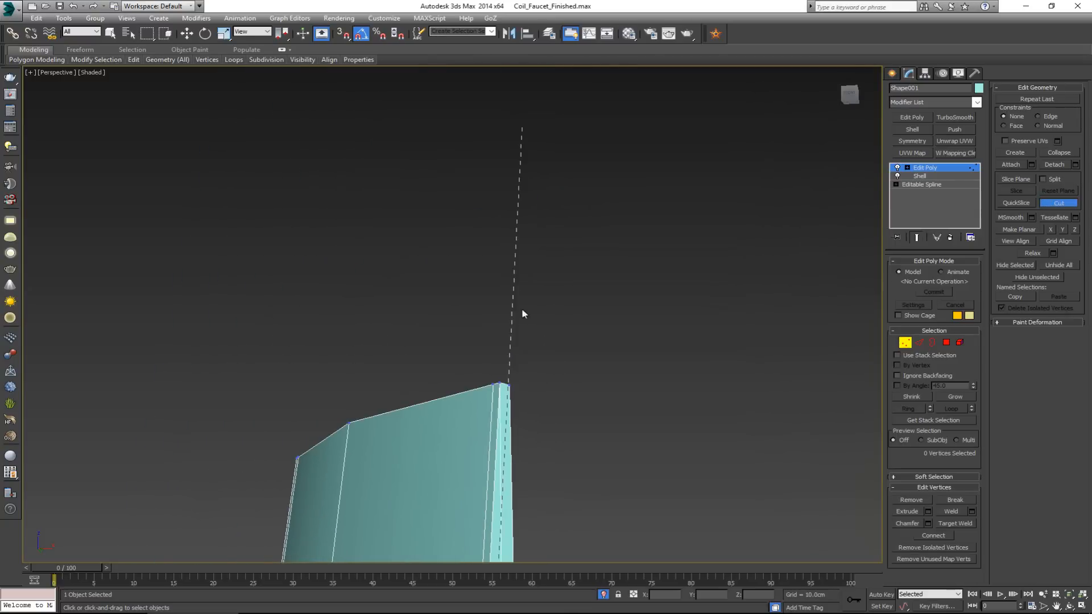
{"action": "scroll", "coordinate": [520, 396], "scroll_direction": "up", "scroll_amount": 3}
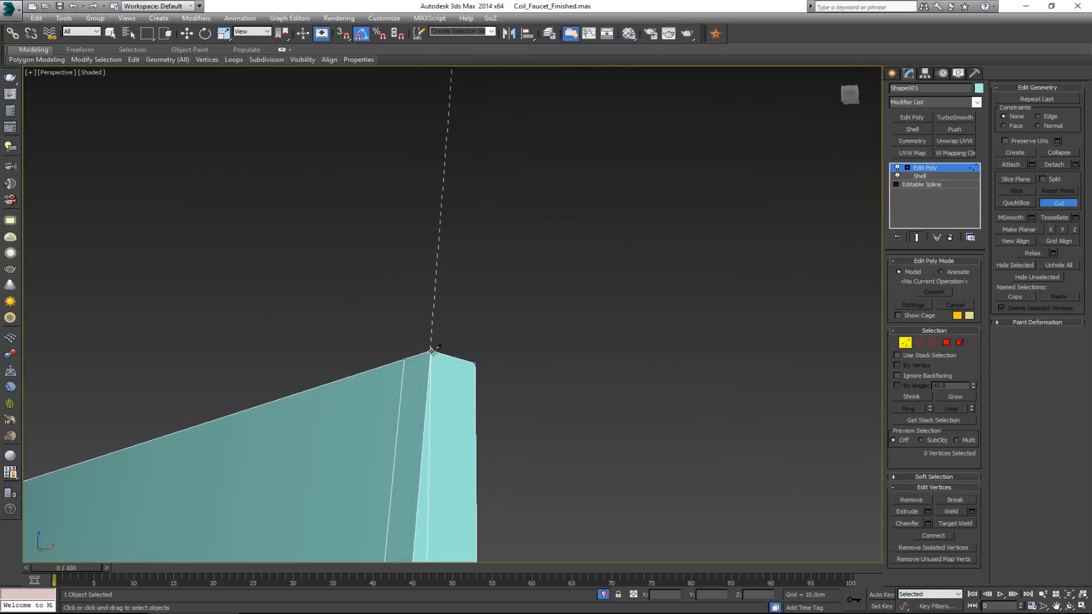
{"action": "right_click", "coordinate": [451, 385]}
Step: Add a TurboSmooth modifier with 1 iteration to the button block
{"action": "middle_click_drag", "start_coordinate": [470, 366], "coordinate": [826, 396], "text": "alt"}
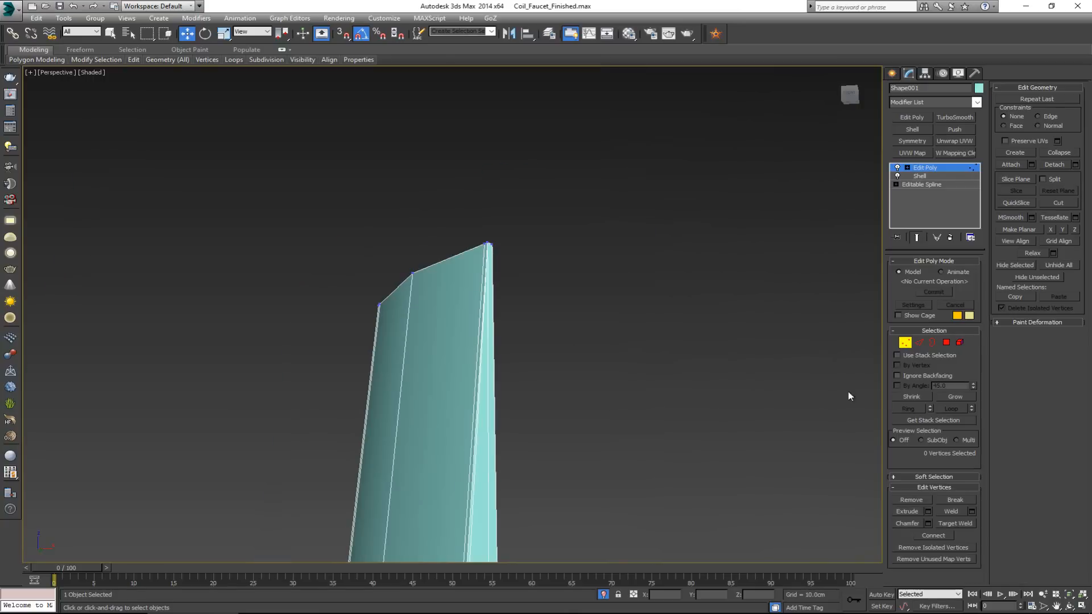
{"action": "left_click", "coordinate": [912, 343]}
{"action": "left_click", "coordinate": [958, 118]}
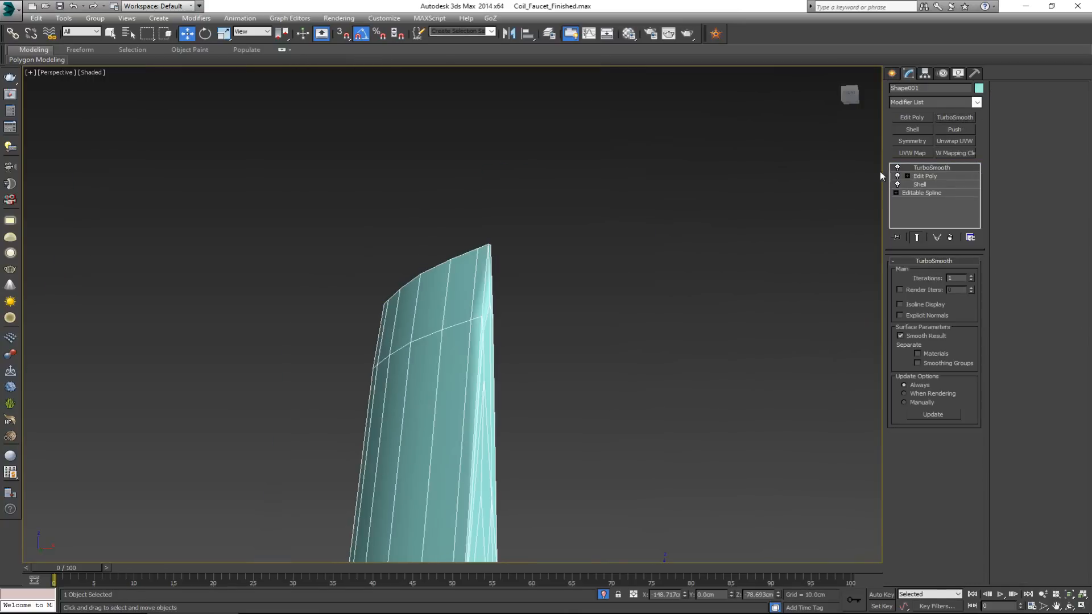
{"action": "key", "text": "z"}
{"action": "scroll", "coordinate": [557, 189], "scroll_direction": "down", "scroll_amount": 3}
Step: Exit isolation to bring back the rest of the scene and select the spray head's body cylinder
{"action": "left_click", "coordinate": [553, 276]}
{"action": "left_click", "coordinate": [518, 284]}
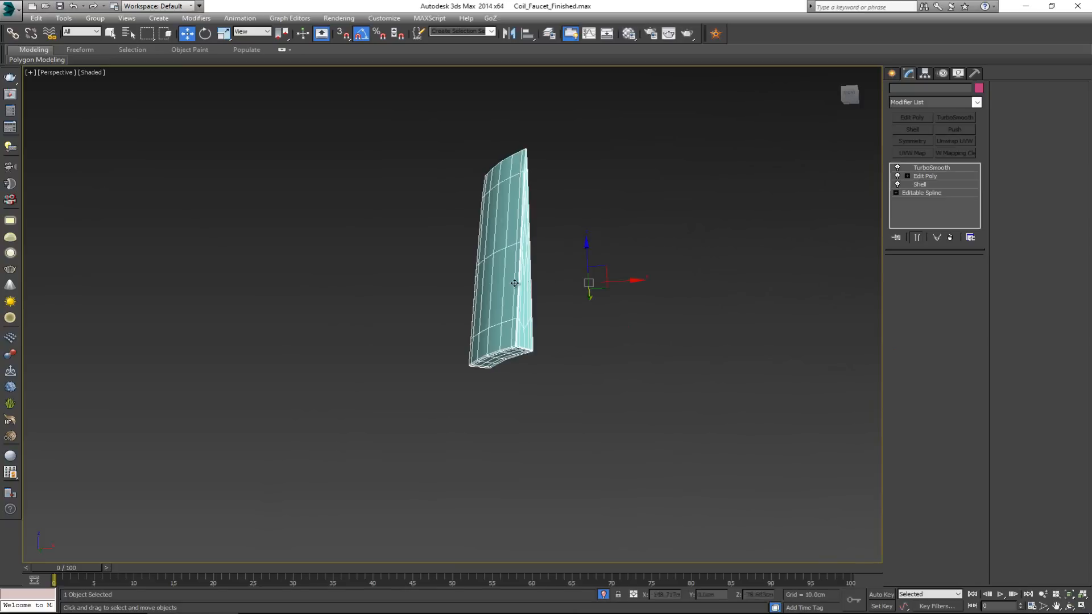
{"action": "left_click", "coordinate": [575, 227]}
{"action": "right_click", "coordinate": [575, 227]}
{"action": "left_click", "coordinate": [617, 143]}
{"action": "middle_click_drag", "start_coordinate": [575, 222], "coordinate": [542, 344], "text": "alt"}
{"action": "left_click", "coordinate": [576, 291]}
{"action": "scroll", "coordinate": [541, 344], "scroll_direction": "down", "scroll_amount": 3}
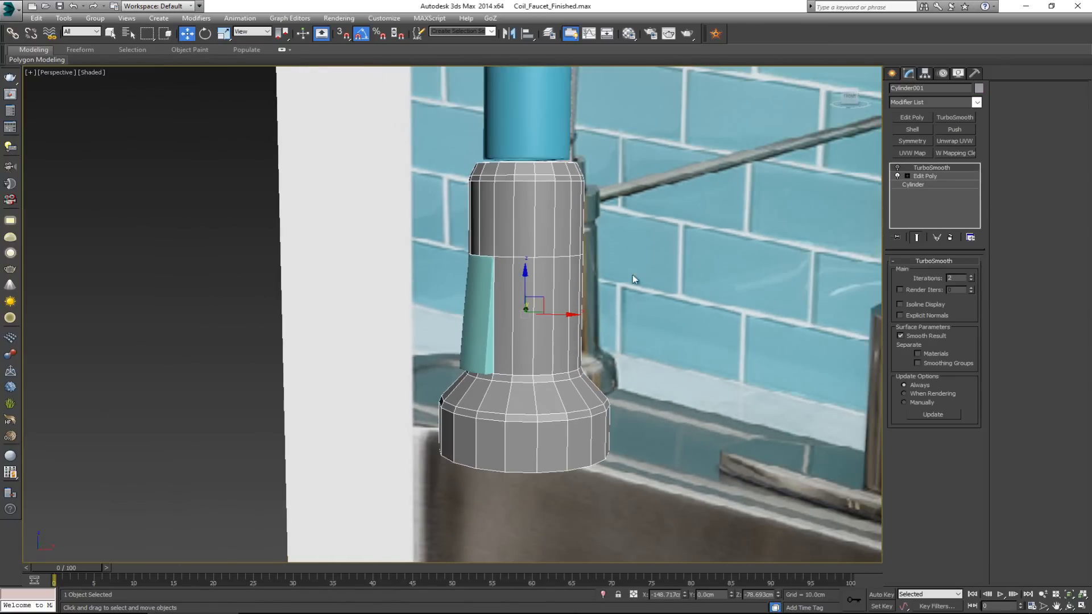
Step: Turn the TurboSmooth display back on for the spray head's body and deselect it
{"action": "left_click", "coordinate": [898, 167]}
{"action": "left_click", "coordinate": [659, 294]}
{"action": "mouse_move", "coordinate": [660, 293]}
{"action": "middle_mouse_down", "text": "alt"}
{"action": "mouse_move", "coordinate": [633, 236]}
{"action": "mouse_move", "coordinate": [574, 229]}
{"action": "mouse_move", "coordinate": [499, 276]}
{"action": "mouse_move", "coordinate": [538, 262]}
{"action": "mouse_move", "coordinate": [564, 274]}
{"action": "middle_mouse_up", "text": "alt"}
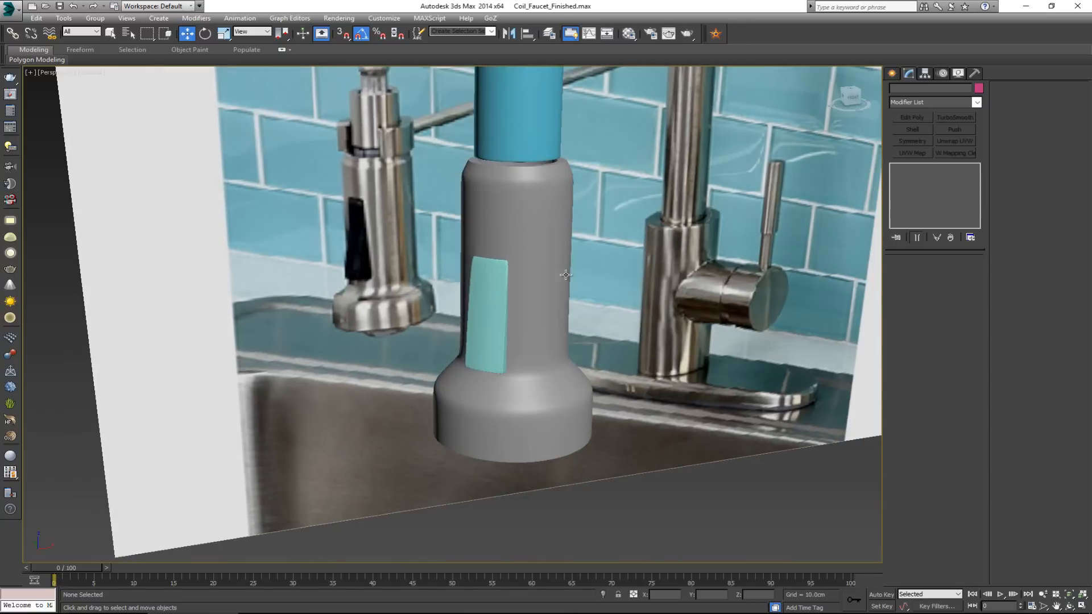
Step: Examine the smoothed mesh of the body around the button block with edged faces shown, then hide the edges again
{"action": "scroll", "coordinate": [510, 264], "scroll_direction": "up", "scroll_amount": 5}
{"action": "key", "text": "F4"}
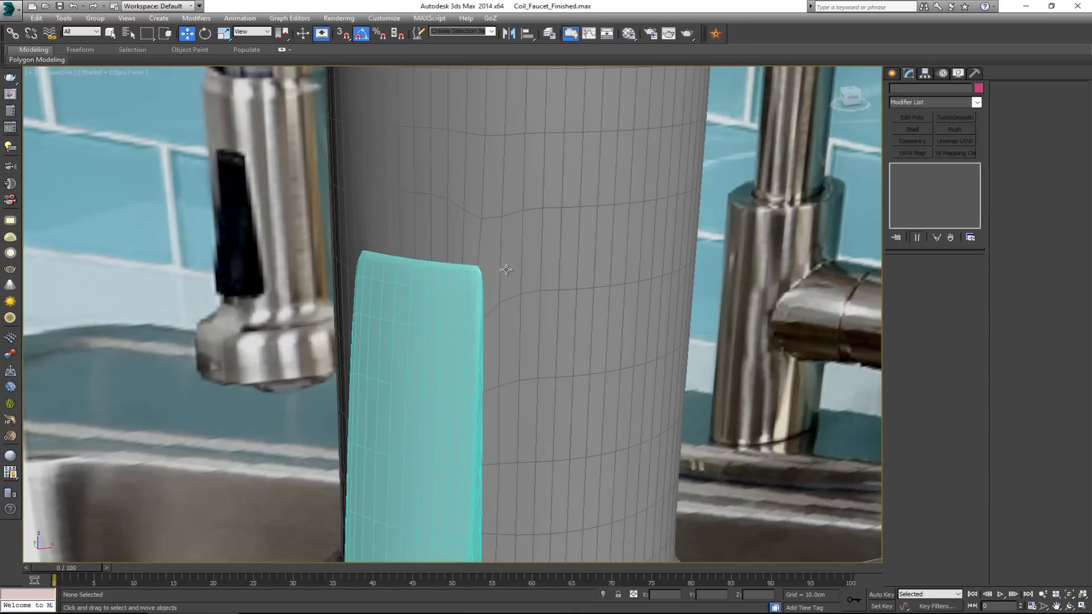
{"action": "left_click", "coordinate": [506, 271]}
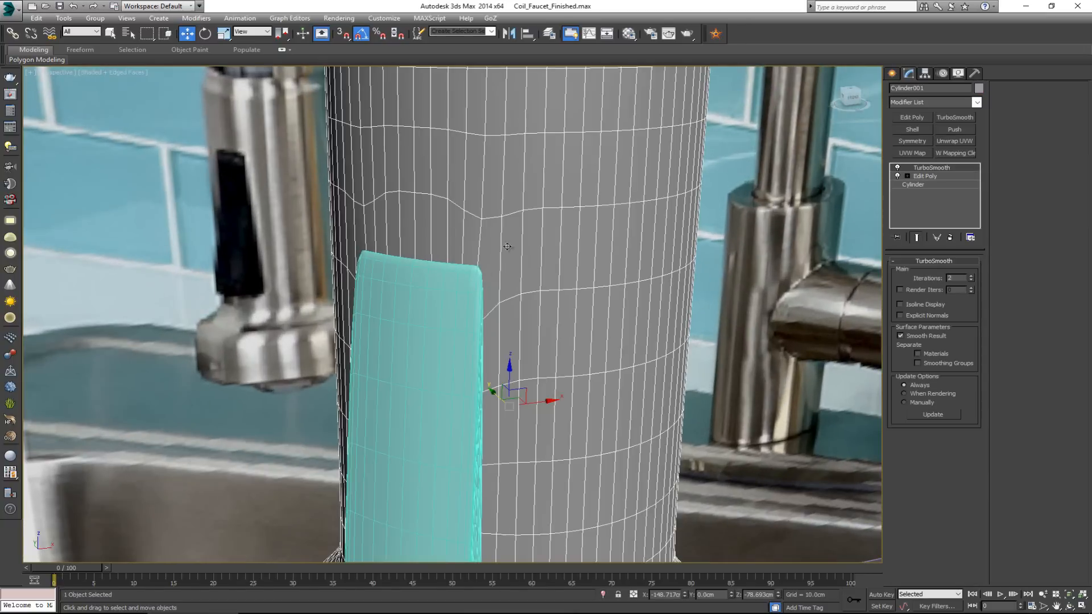
{"action": "middle_click_drag", "start_coordinate": [479, 241], "coordinate": [496, 260]}
{"action": "scroll", "coordinate": [512, 267], "scroll_direction": "down", "scroll_amount": 5}
{"action": "left_click", "coordinate": [671, 307]}
{"action": "scroll", "coordinate": [527, 292], "scroll_direction": "up", "scroll_amount": 3}
{"action": "key", "text": "F4"}
{"action": "middle_click_drag", "start_coordinate": [526, 291], "coordinate": [501, 284]}
{"action": "scroll", "coordinate": [510, 299], "scroll_direction": "down", "scroll_amount": 3}
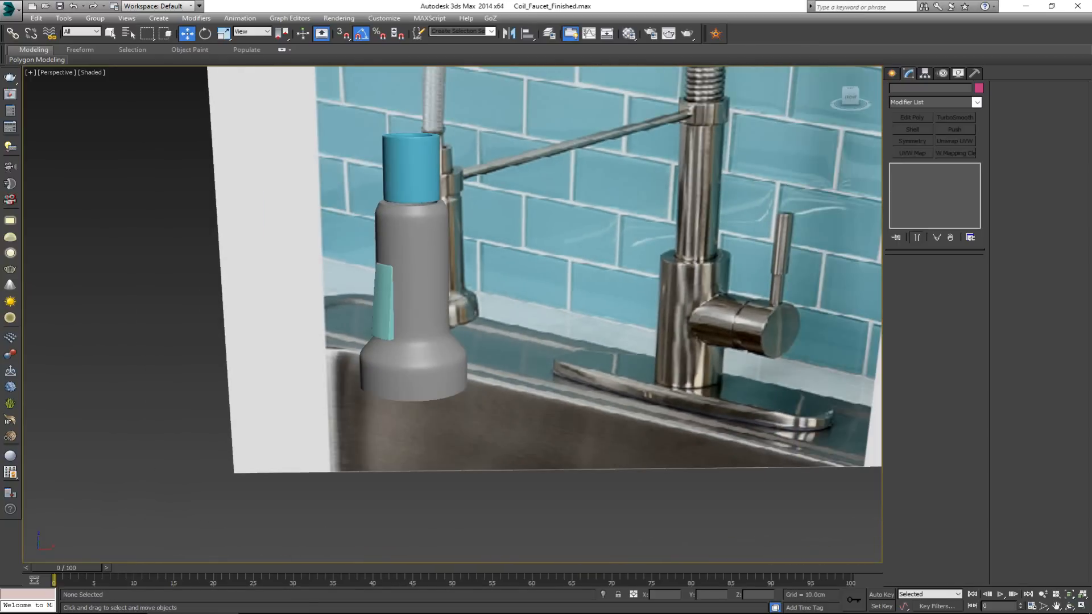
Step: Examine the open underside of the spray head and compare it with the nozzle end in the faucet reference photo
{"action": "scroll", "coordinate": [407, 364], "scroll_direction": "up", "scroll_amount": 5}
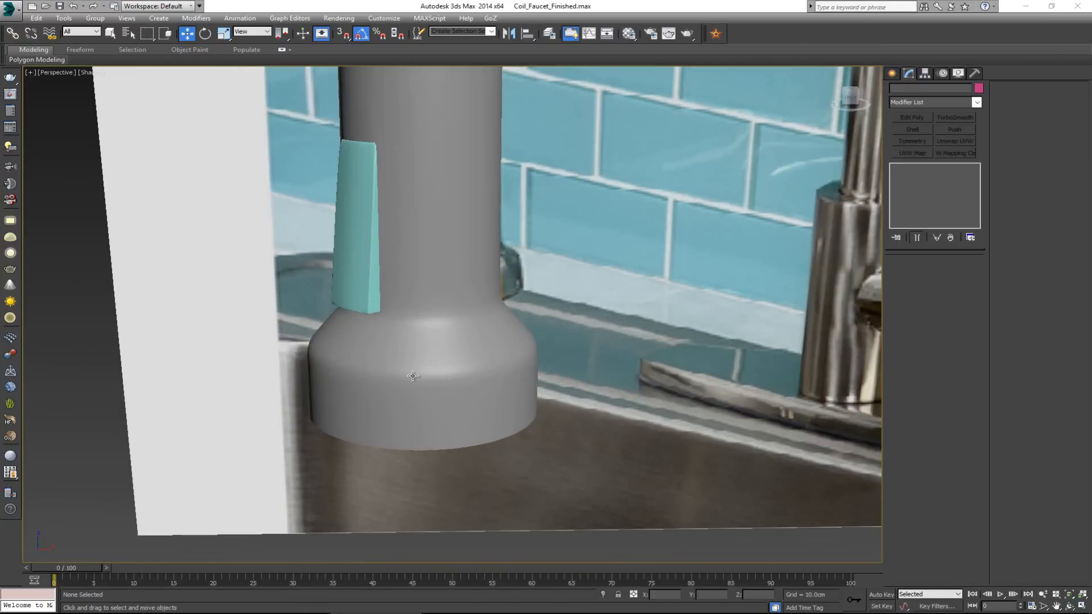
{"action": "mouse_move", "coordinate": [437, 362]}
{"action": "middle_mouse_down", "text": "alt"}
{"action": "mouse_move", "coordinate": [422, 339]}
{"action": "mouse_move", "coordinate": [441, 412]}
{"action": "middle_mouse_up", "text": "alt"}
{"action": "scroll", "coordinate": [423, 461], "scroll_direction": "up", "scroll_amount": 3}
{"action": "middle_click_drag", "start_coordinate": [424, 461], "coordinate": [409, 328]}
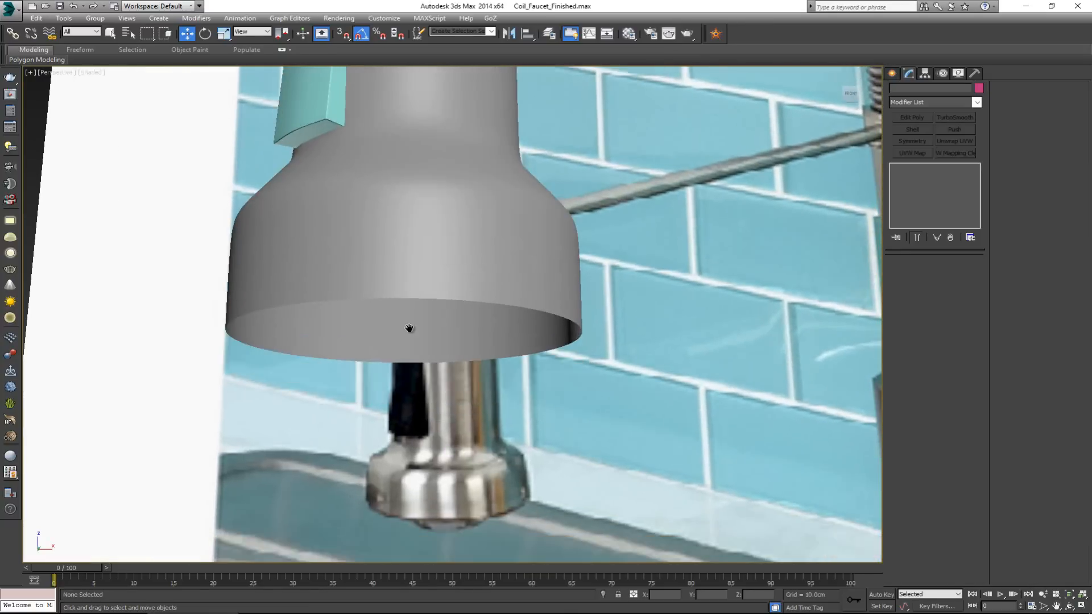
{"action": "scroll", "coordinate": [429, 428], "scroll_direction": "down", "scroll_amount": 4}
{"action": "mouse_move", "coordinate": [445, 482]}
{"action": "middle_mouse_down"}
{"action": "mouse_move", "coordinate": [446, 379]}
{"action": "mouse_move", "coordinate": [499, 351]}
{"action": "mouse_move", "coordinate": [238, 328]}
{"action": "middle_mouse_up"}
{"action": "scroll", "coordinate": [445, 379], "scroll_direction": "down", "scroll_amount": 2}
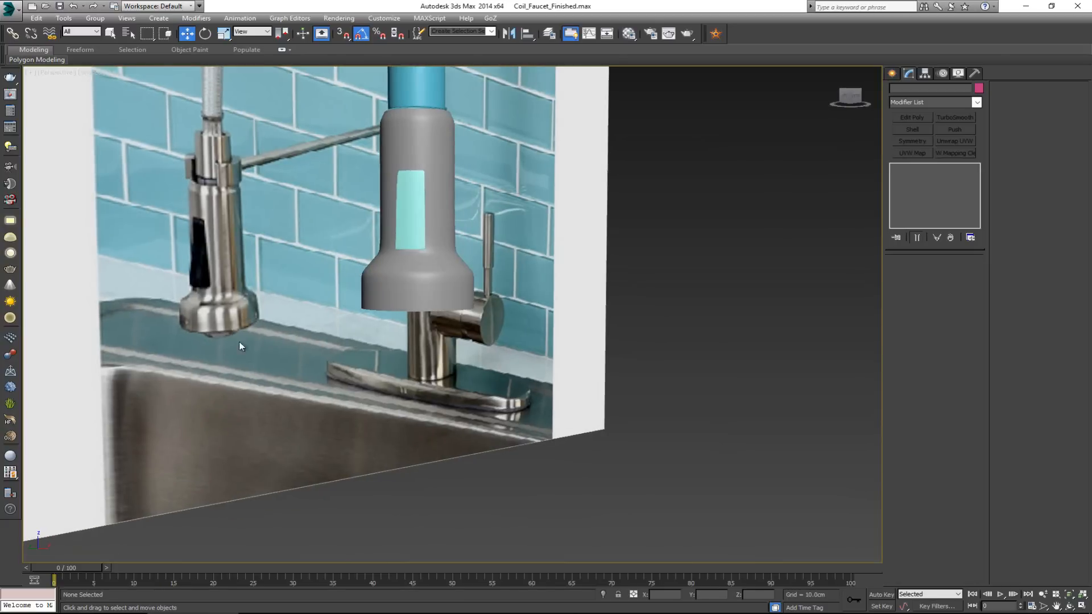
{"action": "scroll", "coordinate": [237, 354], "scroll_direction": "down", "scroll_amount": 2}
{"action": "scroll", "coordinate": [276, 356], "scroll_direction": "down", "scroll_amount": 4}
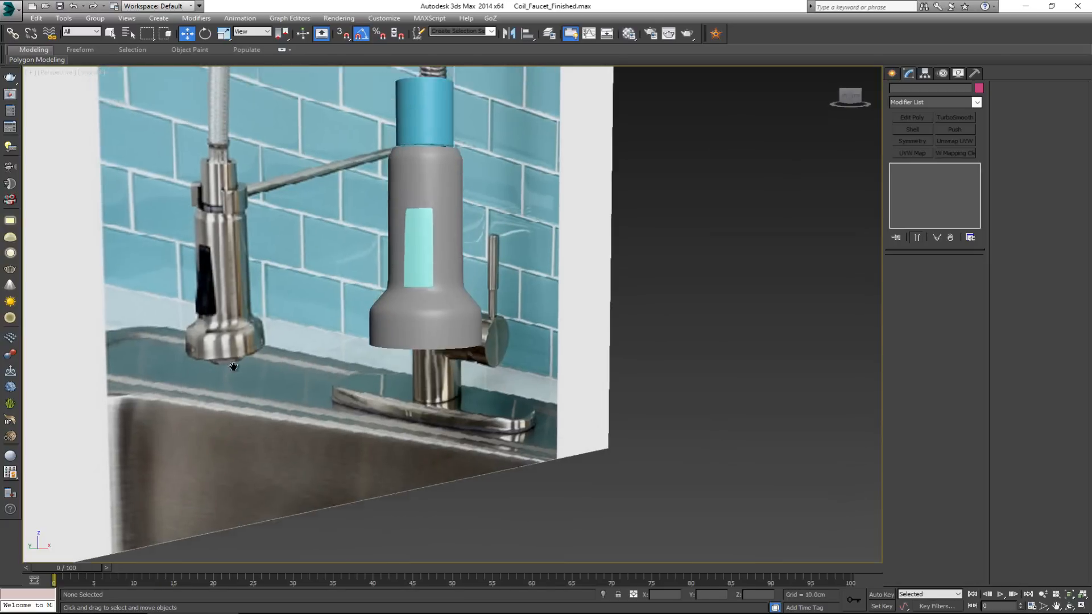
{"action": "scroll", "coordinate": [233, 359], "scroll_direction": "up", "scroll_amount": 3}
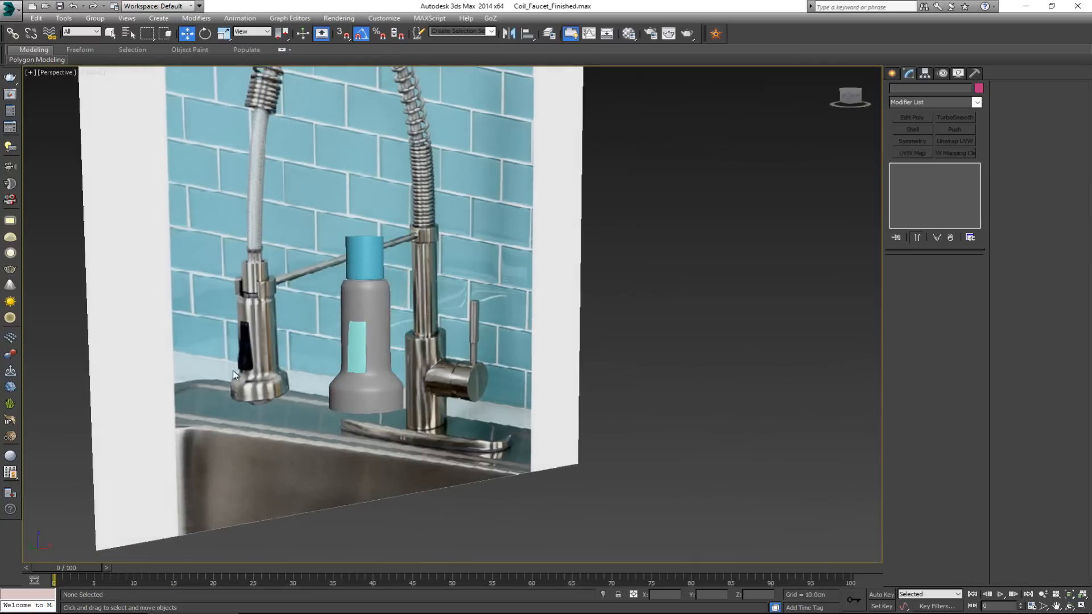
{"action": "middle_click_drag", "start_coordinate": [234, 364], "coordinate": [360, 324]}
{"action": "mouse_move", "coordinate": [380, 364]}
{"action": "middle_mouse_down", "text": "alt"}
{"action": "mouse_move", "coordinate": [317, 383]}
{"action": "mouse_move", "coordinate": [339, 364]}
{"action": "mouse_move", "coordinate": [364, 415]}
{"action": "middle_mouse_up", "text": "alt"}
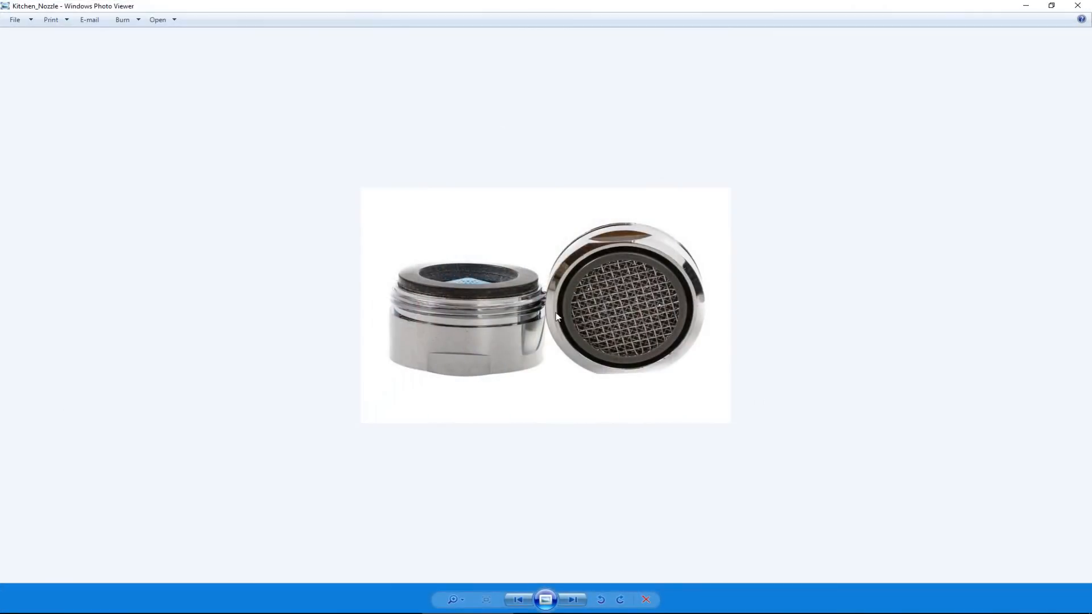
Step: Examine the Kitchen_Nozzle reference image up close in Windows Photo Viewer and return to 3ds Max
{"action": "scroll", "coordinate": [432, 315], "scroll_direction": "up", "scroll_amount": 3}
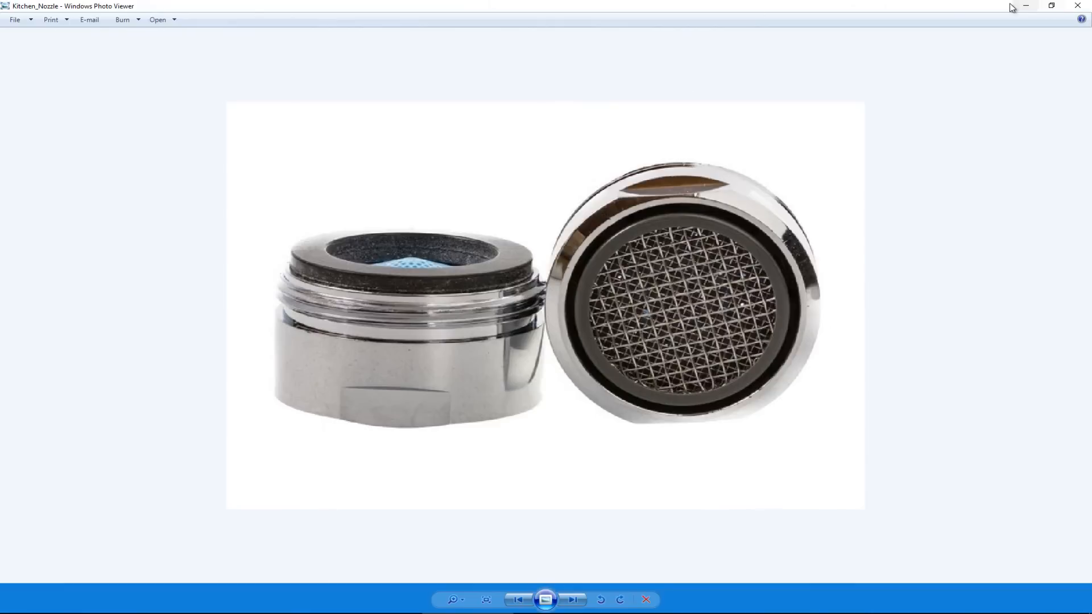
{"action": "left_click", "coordinate": [1027, 8]}
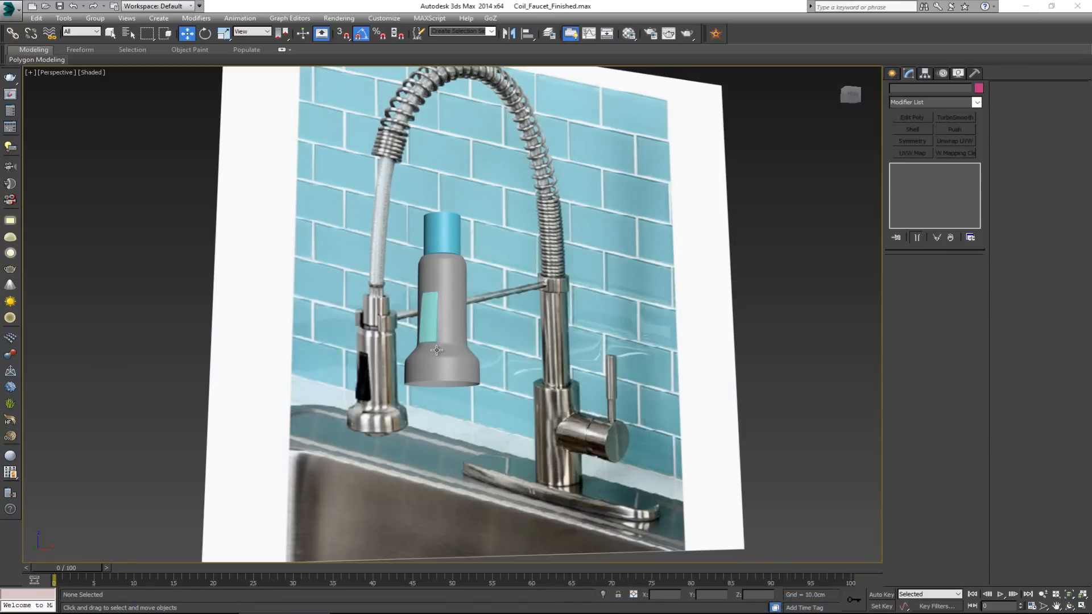
Step: Extend the open bottom border of the spray head's body inward into a narrow flat rim, with its TurboSmooth display turned off
{"action": "scroll", "coordinate": [436, 350], "scroll_direction": "up", "scroll_amount": 2}
{"action": "scroll", "coordinate": [460, 372], "scroll_direction": "up", "scroll_amount": 3}
{"action": "middle_click_drag", "start_coordinate": [459, 370], "coordinate": [455, 324], "text": "alt"}
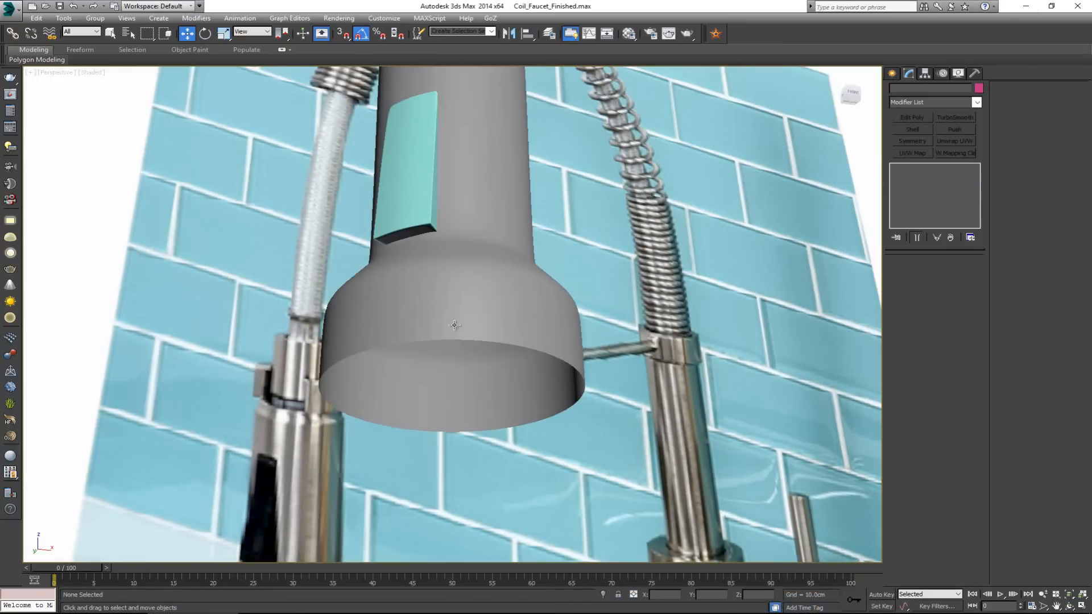
{"action": "left_click", "coordinate": [457, 325]}
{"action": "left_click", "coordinate": [922, 175]}
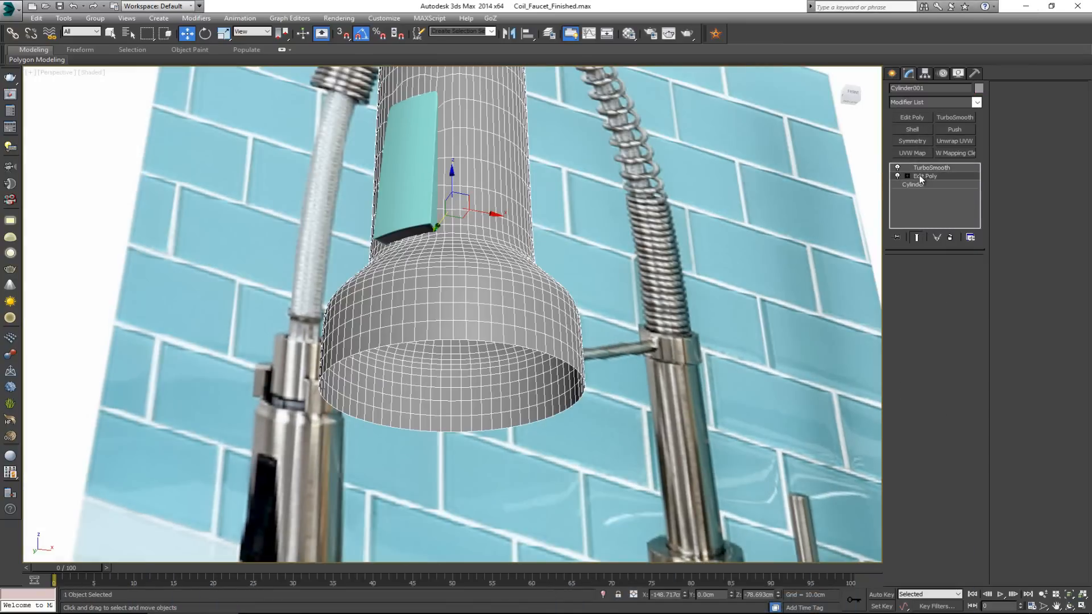
{"action": "key", "text": "3"}
{"action": "left_click", "coordinate": [510, 339]}
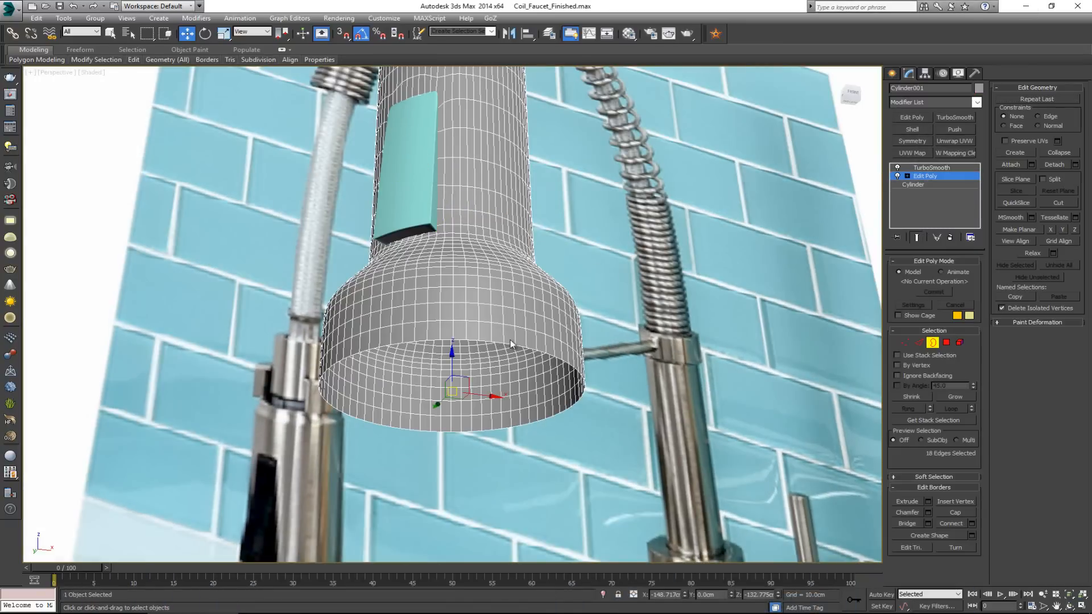
{"action": "left_click", "coordinate": [897, 167]}
{"action": "key", "text": "r"}
{"action": "left_click_drag", "start_coordinate": [441, 391], "coordinate": [449, 404], "text": "shift"}
{"action": "middle_click_drag", "start_coordinate": [448, 395], "coordinate": [495, 342], "text": "alt"}
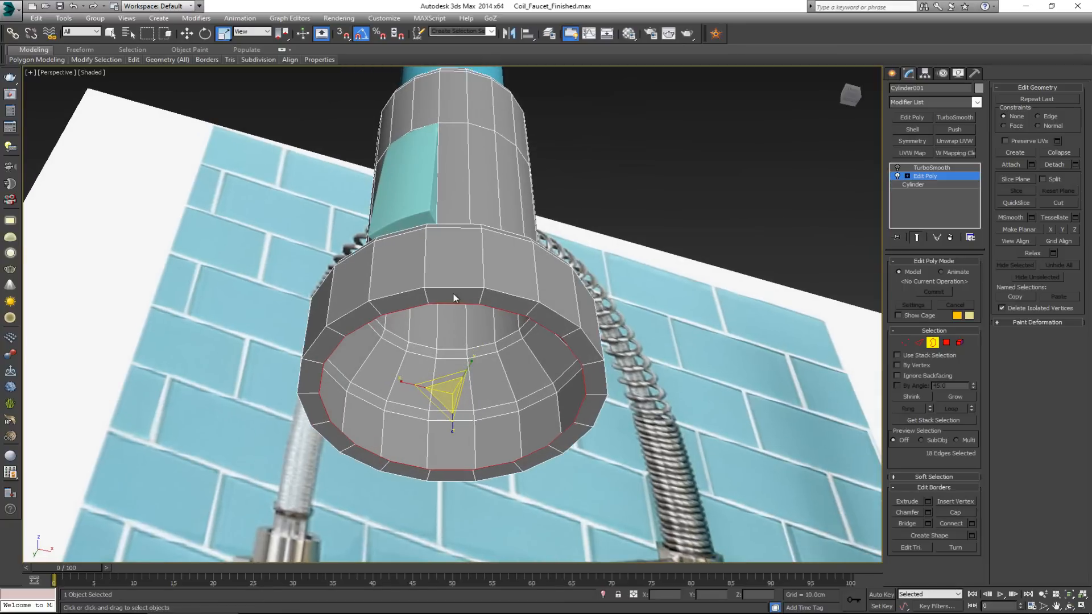
Step: Detach the new rim polygons from the body as a separate object and select the detached ring
{"action": "middle_click_drag", "start_coordinate": [513, 398], "coordinate": [589, 363]}
{"action": "scroll", "coordinate": [588, 364], "scroll_direction": "down", "scroll_amount": 4}
{"action": "scroll", "coordinate": [591, 364], "scroll_direction": "up", "scroll_amount": 2}
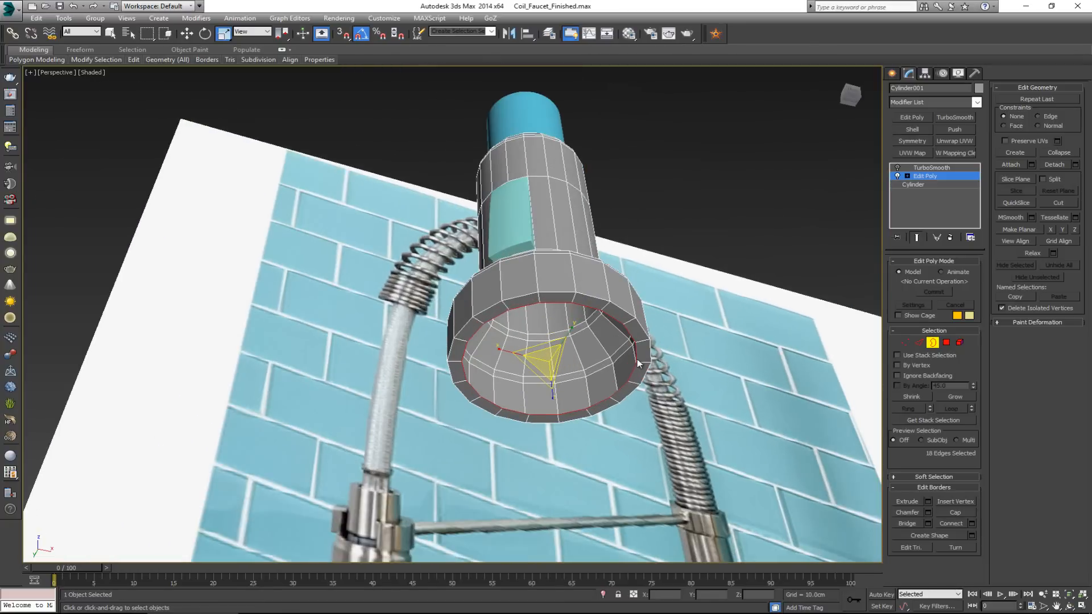
{"action": "left_click", "coordinate": [946, 343], "text": "ctrl"}
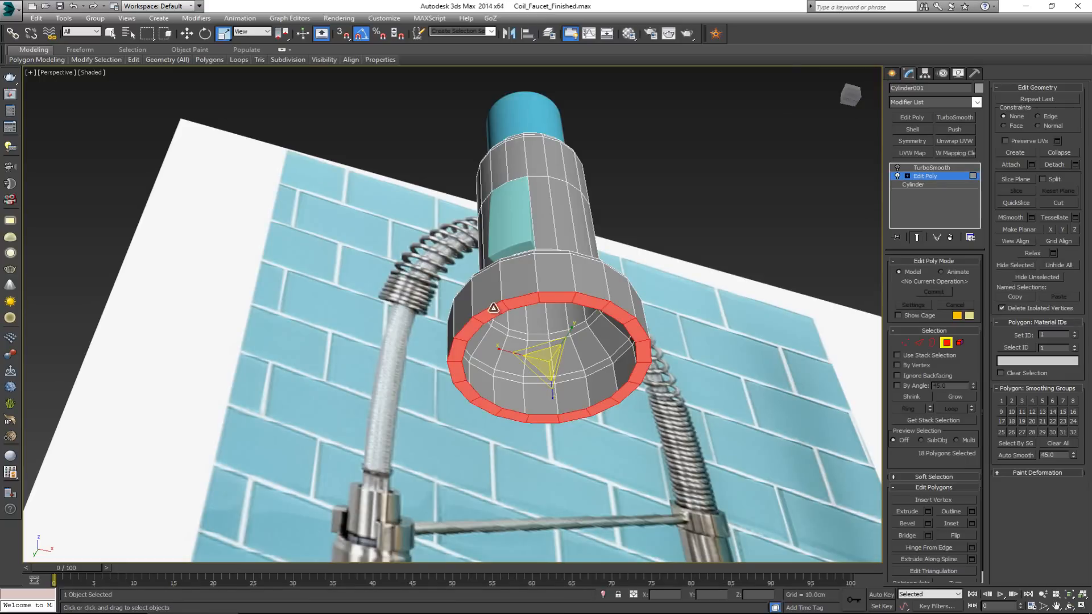
{"action": "left_click", "coordinate": [1067, 167]}
{"action": "left_click", "coordinate": [586, 316]}
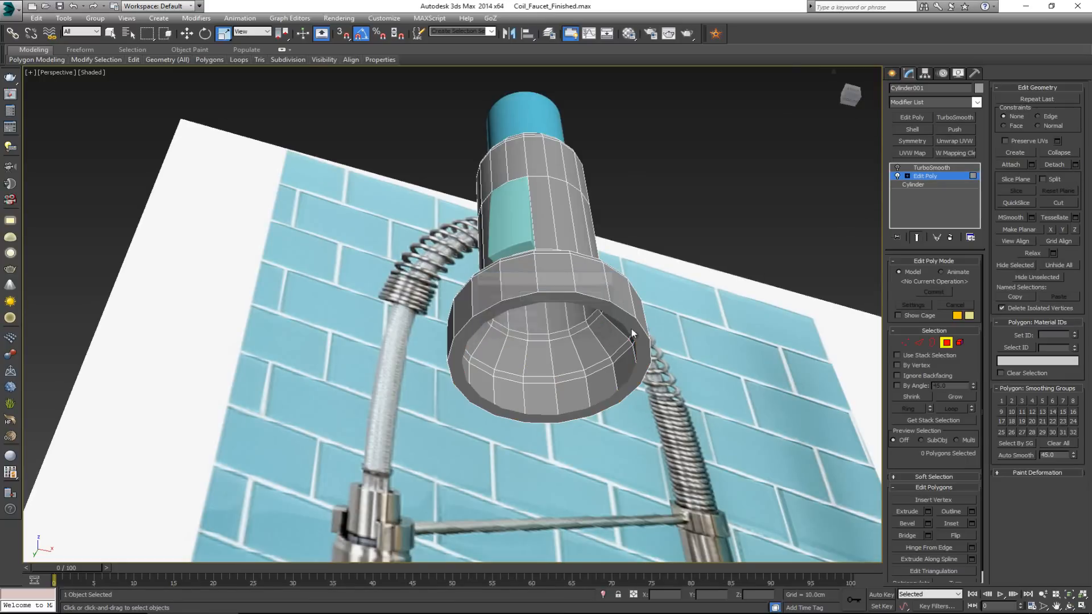
{"action": "left_click", "coordinate": [946, 343]}
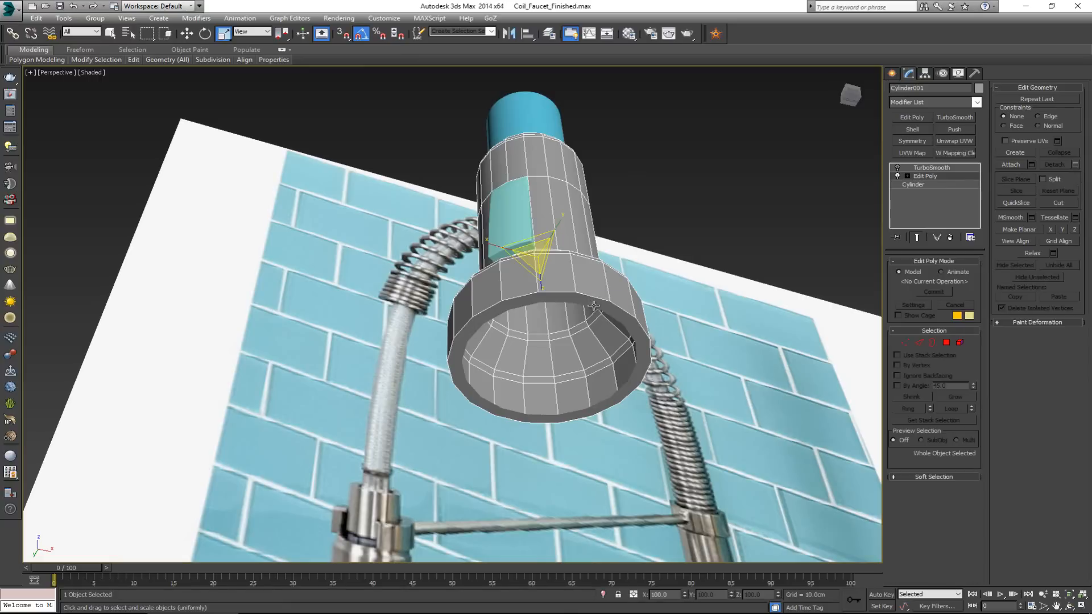
{"action": "left_click", "coordinate": [594, 306]}
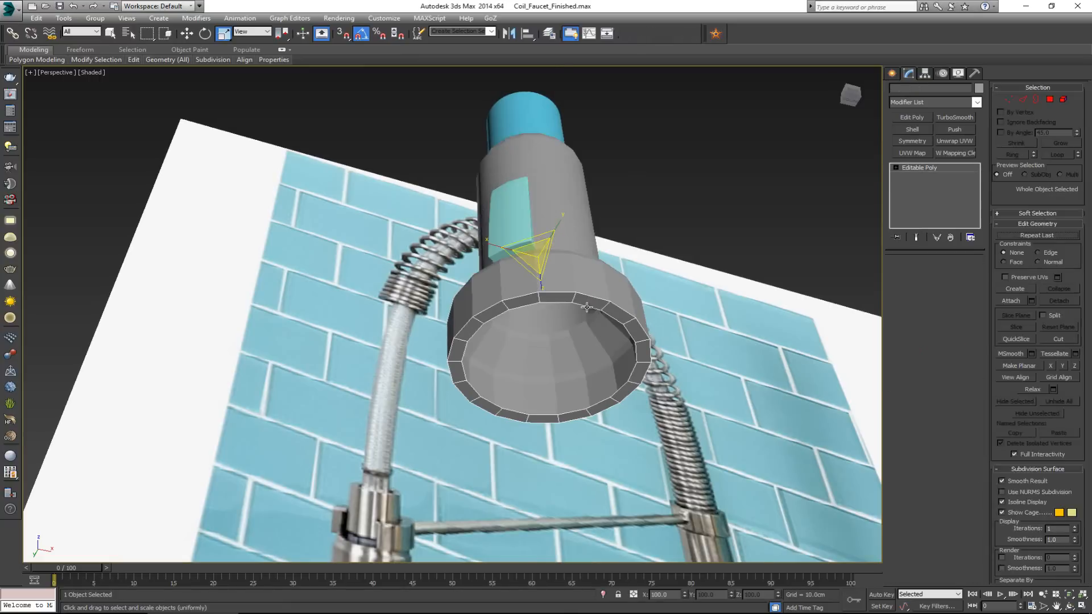
Step: Extend the ring's inner border down into a collar, inward into a flat lip and back up inside to form the nozzle
{"action": "scroll", "coordinate": [596, 300], "scroll_direction": "up", "scroll_amount": 2}
{"action": "scroll", "coordinate": [560, 294], "scroll_direction": "up", "scroll_amount": 2}
{"action": "middle_click_drag", "start_coordinate": [535, 298], "coordinate": [562, 303], "text": "alt"}
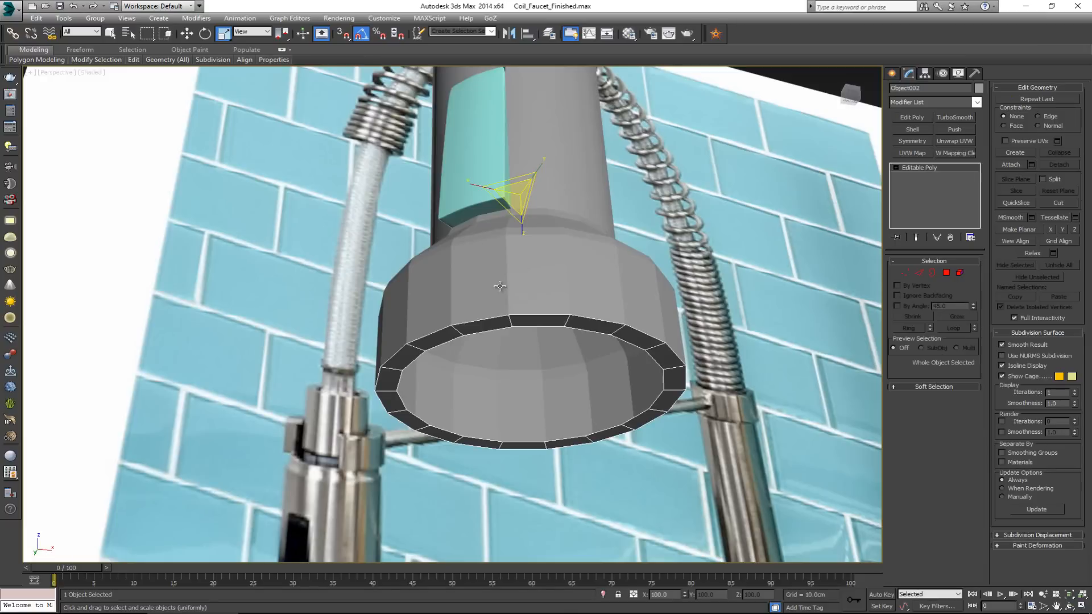
{"action": "scroll", "coordinate": [496, 295], "scroll_direction": "up", "scroll_amount": 4}
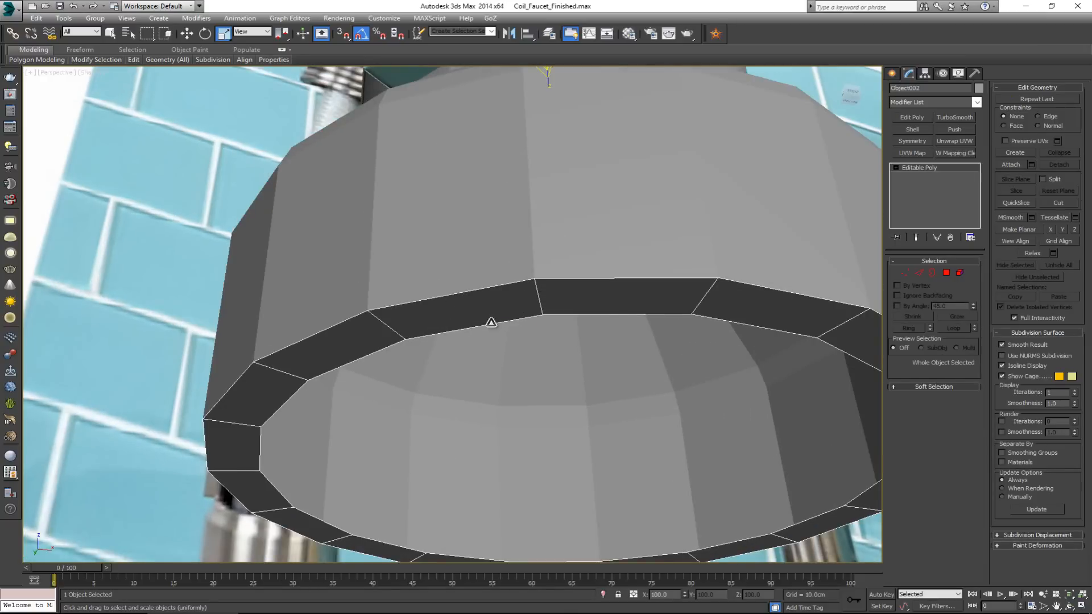
{"action": "scroll", "coordinate": [491, 322], "scroll_direction": "down", "scroll_amount": 4}
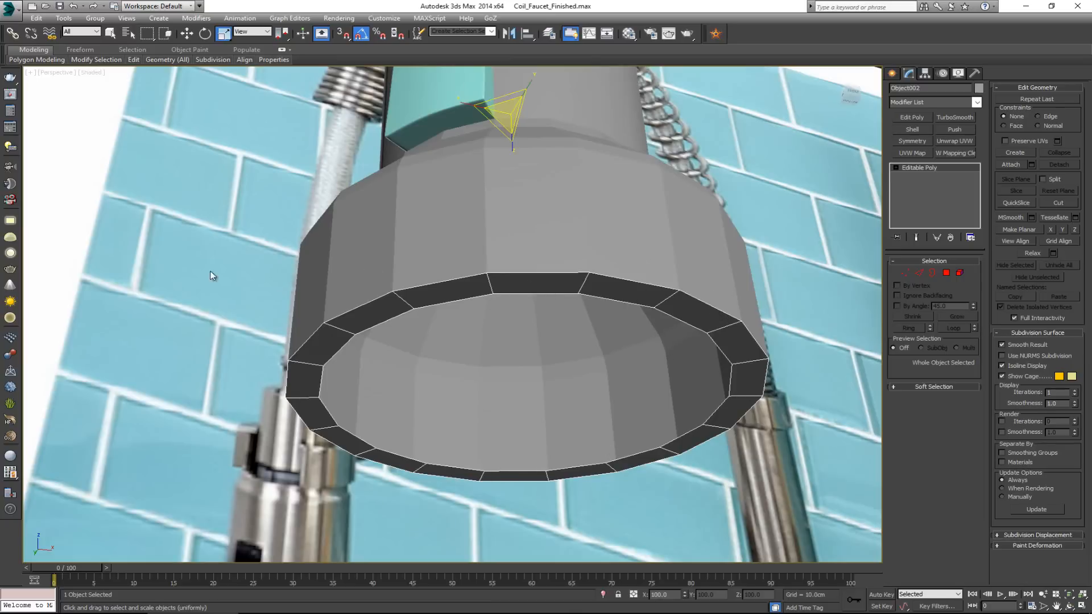
{"action": "middle_click_drag", "start_coordinate": [453, 264], "coordinate": [448, 257], "text": "alt"}
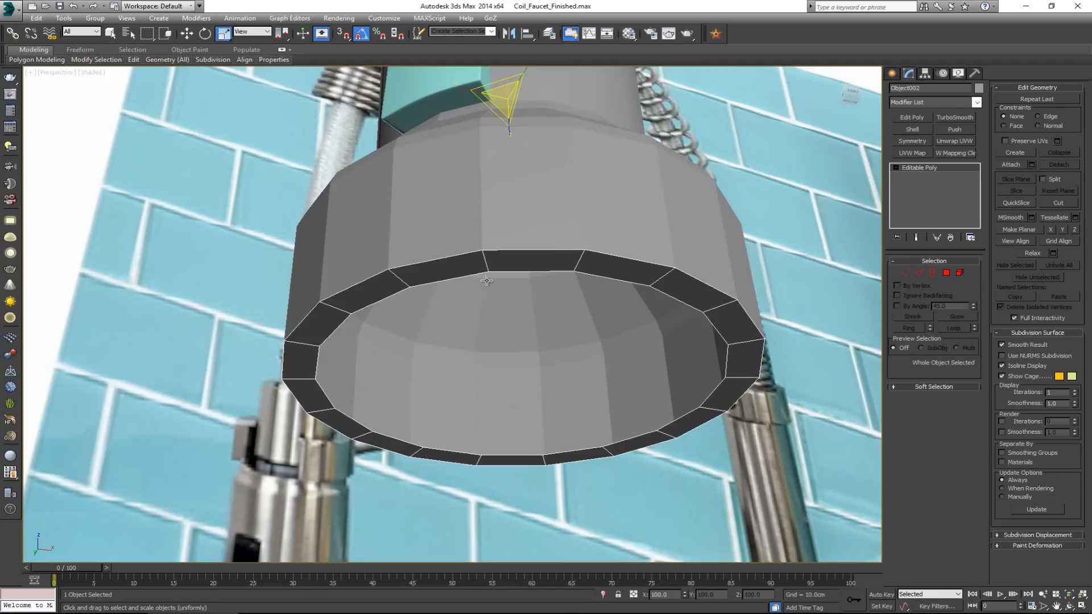
{"action": "key", "text": "3"}
{"action": "left_click", "coordinate": [538, 272]}
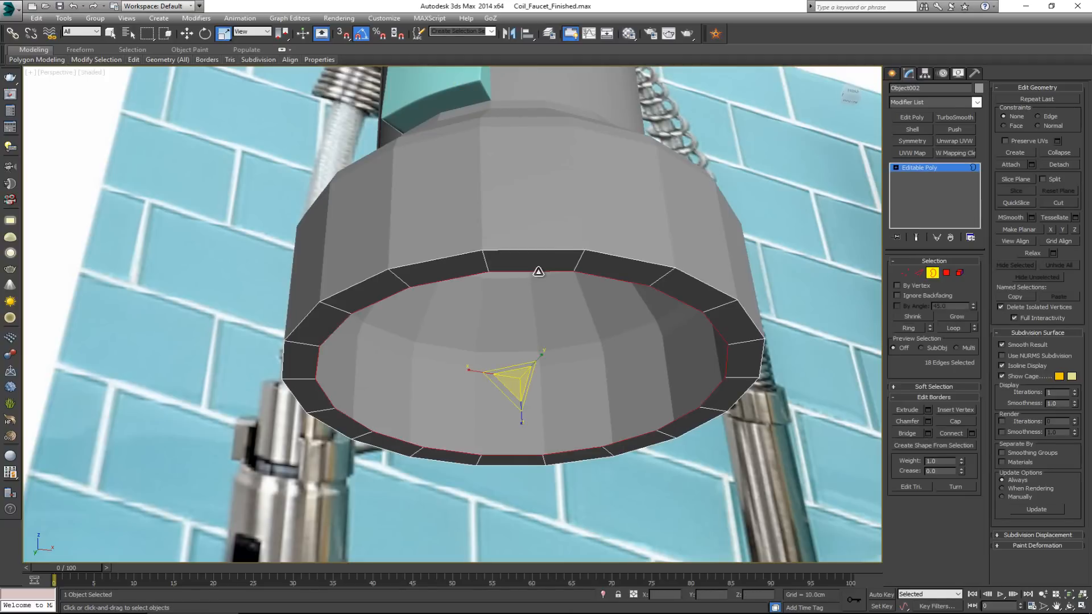
{"action": "key", "text": "w"}
{"action": "middle_click_drag", "start_coordinate": [535, 325], "coordinate": [528, 277]}
{"action": "scroll", "coordinate": [528, 276], "scroll_direction": "down", "scroll_amount": 3}
{"action": "mouse_move", "coordinate": [519, 293]}
{"action": "left_mouse_down", "text": "shift"}
{"action": "mouse_move", "coordinate": [527, 385]}
{"action": "mouse_move", "coordinate": [526, 313]}
{"action": "left_mouse_up", "text": "shift"}
{"action": "key", "text": "r"}
{"action": "key", "text": "w"}
{"action": "mouse_move", "coordinate": [527, 317]}
{"action": "middle_mouse_down", "text": "alt"}
{"action": "mouse_move", "coordinate": [554, 312]}
{"action": "mouse_move", "coordinate": [544, 312]}
{"action": "middle_mouse_up", "text": "alt"}
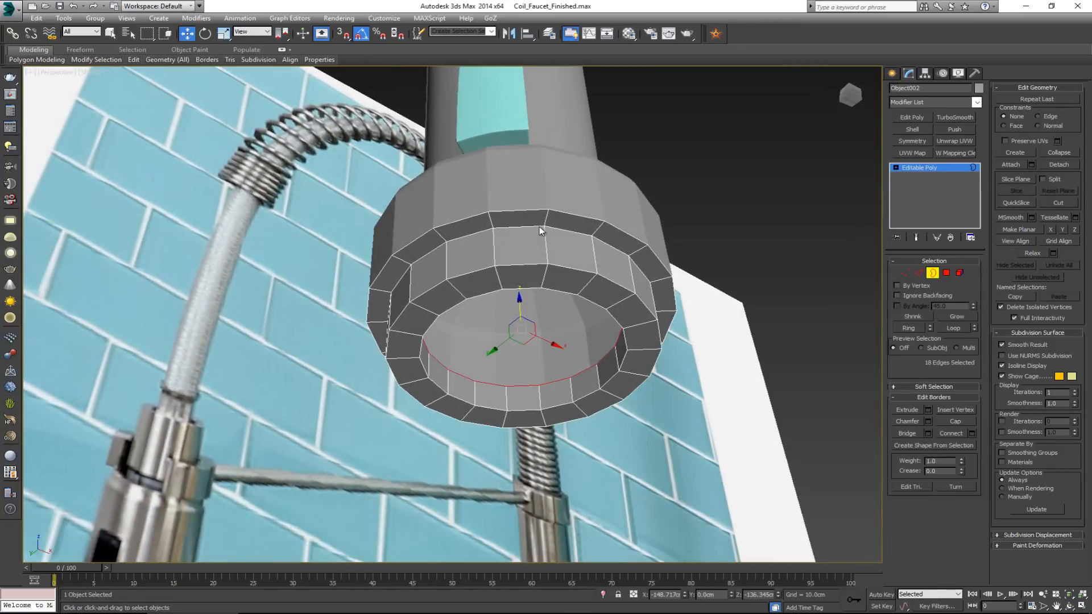
Step: Extend the ring's outer border slightly inward and up inside the spray head's body
{"action": "left_click", "coordinate": [518, 211]}
{"action": "key", "text": "r"}
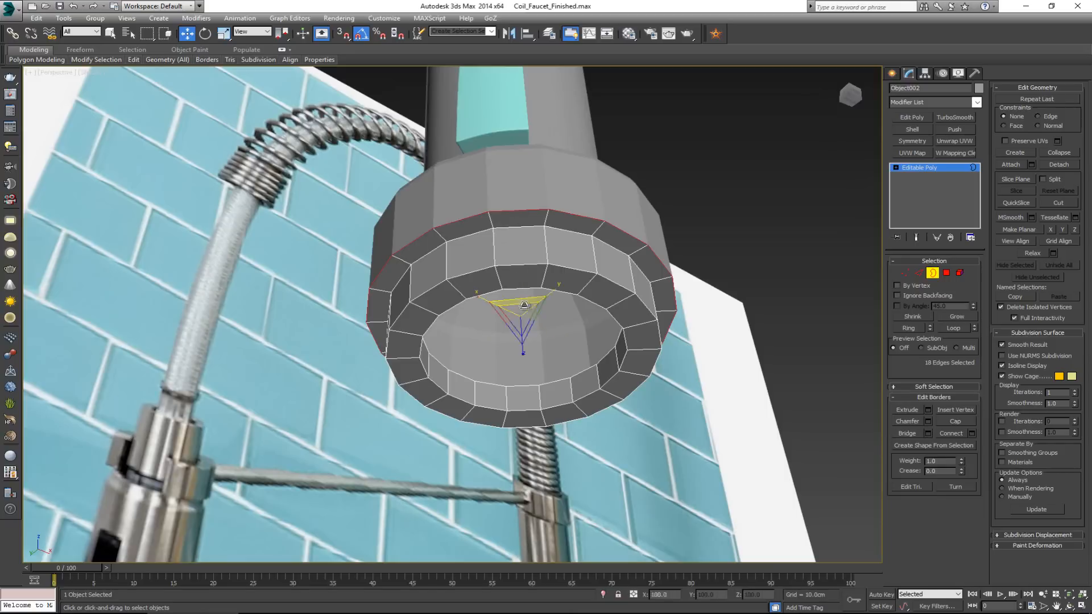
{"action": "left_click_drag", "start_coordinate": [520, 316], "coordinate": [489, 239], "text": "shift"}
{"action": "key", "text": "w"}
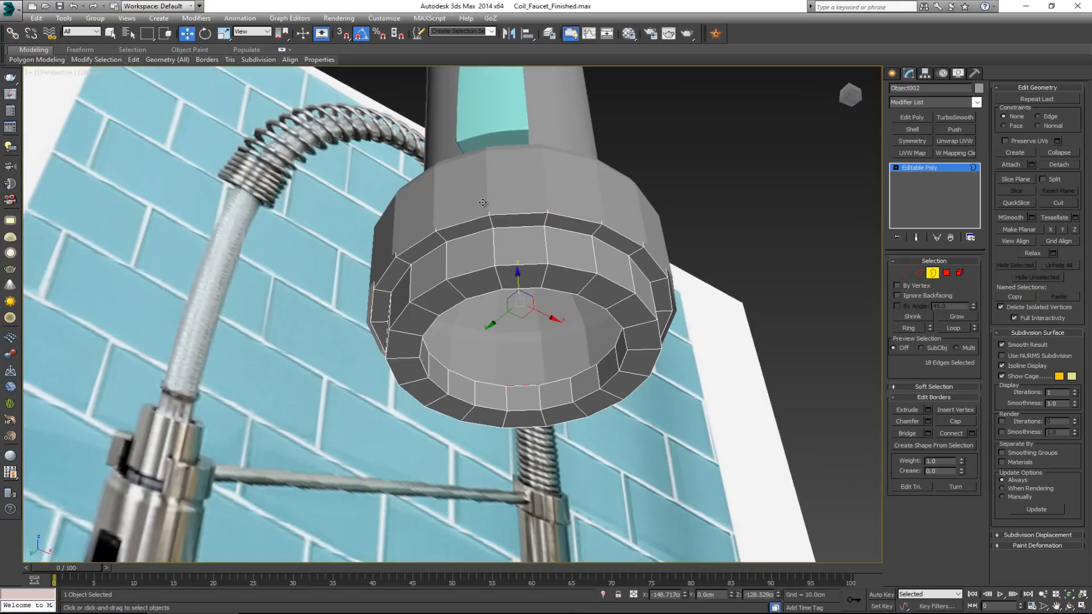
{"action": "left_click", "coordinate": [932, 272]}
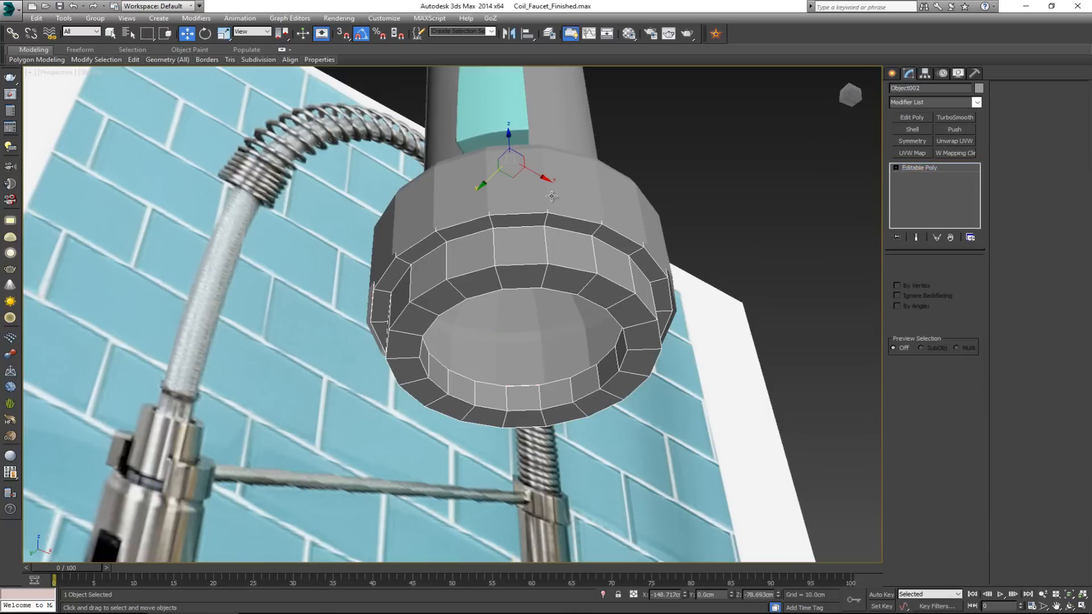
Step: Extend the body's bottom border inward by scaling it to 97% to form a thin lip around the nozzle
{"action": "left_click", "coordinate": [552, 196]}
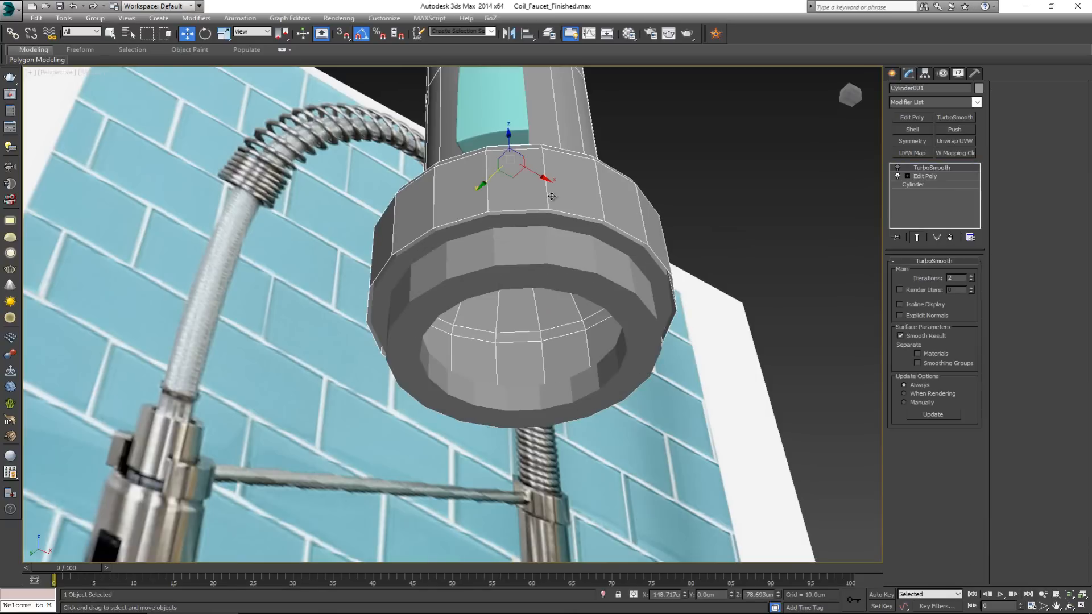
{"action": "left_click", "coordinate": [938, 177]}
{"action": "key", "text": "3"}
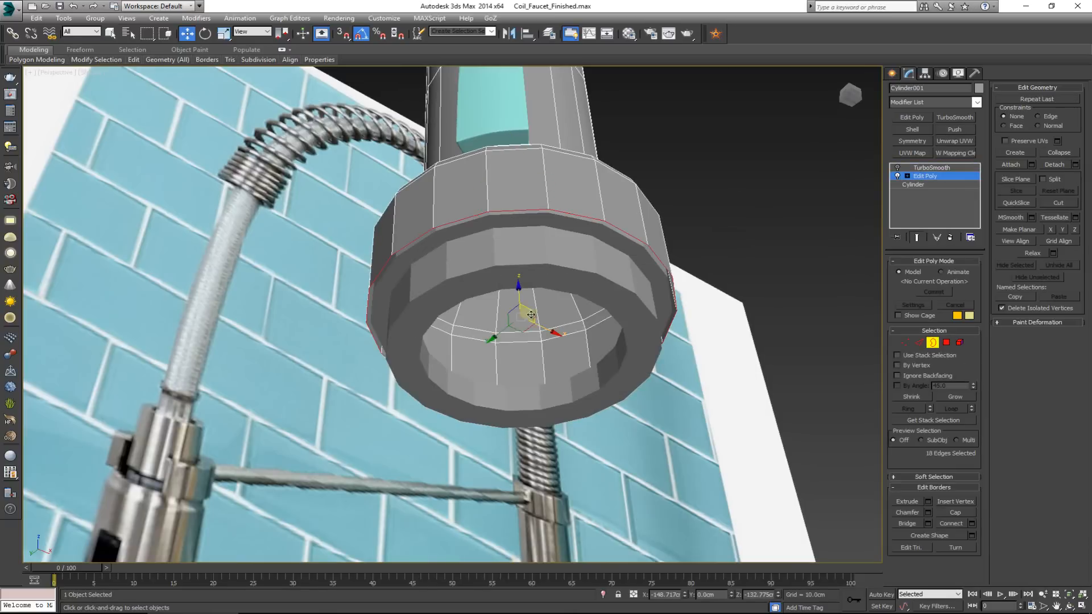
{"action": "key", "text": "r"}
{"action": "left_click_drag", "start_coordinate": [521, 318], "coordinate": [526, 319]}
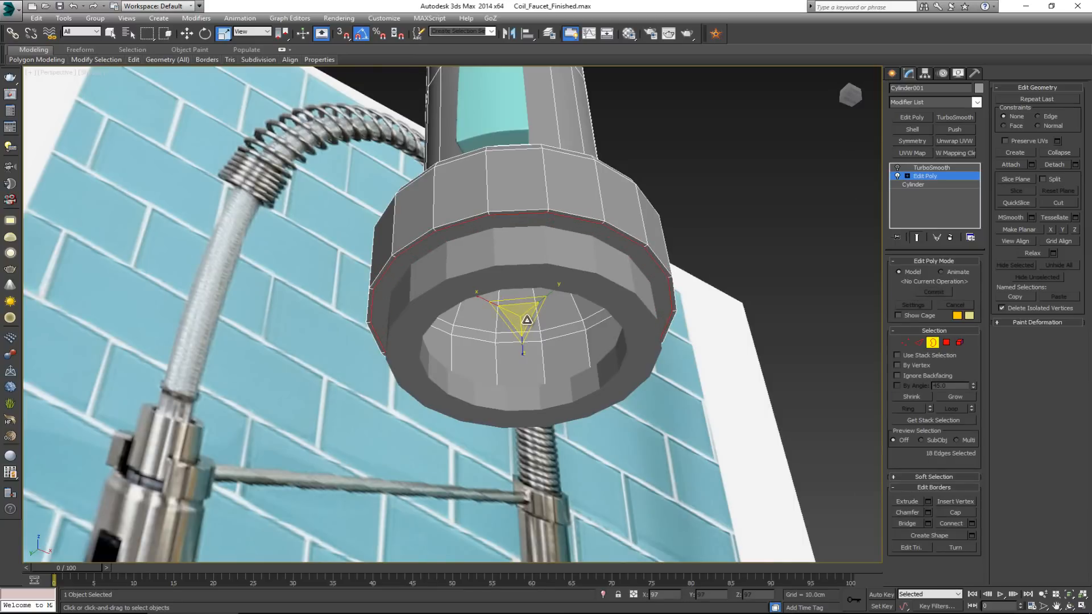
Step: Chamfer the edge loop around the body's bottom rim by 0.23 cm with 2 segments
{"action": "scroll", "coordinate": [549, 216], "scroll_direction": "up", "scroll_amount": 3}
{"action": "key", "text": "2"}
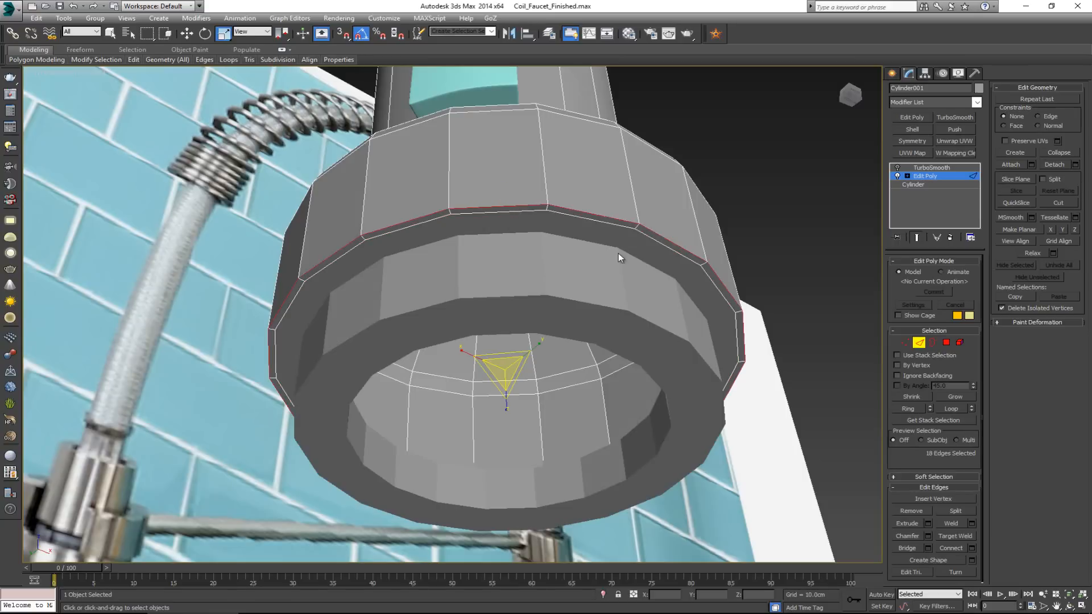
{"action": "left_click", "coordinate": [928, 536]}
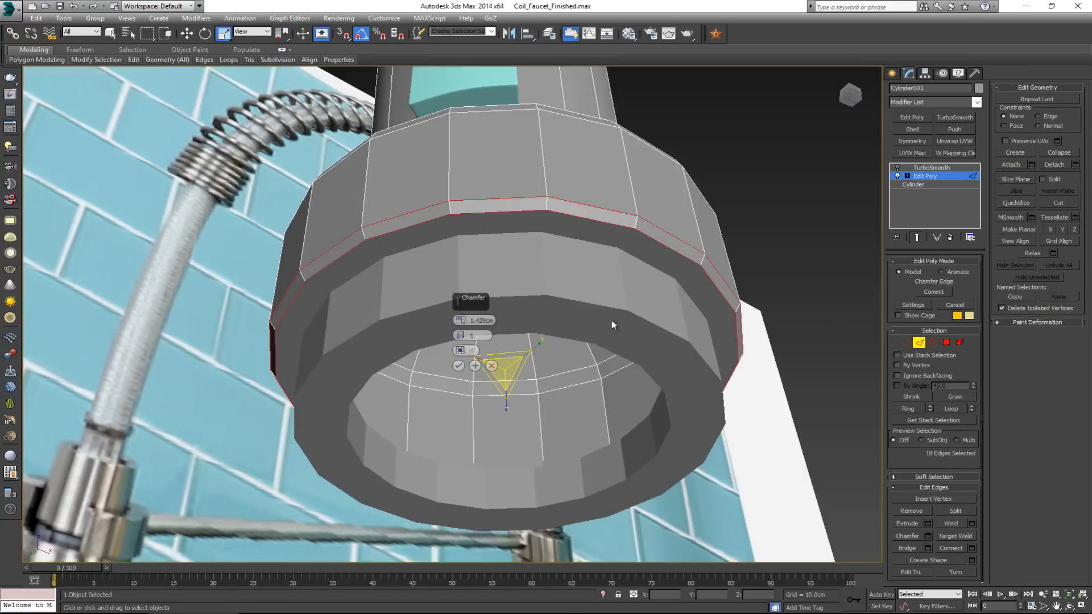
{"action": "right_click", "coordinate": [462, 321]}
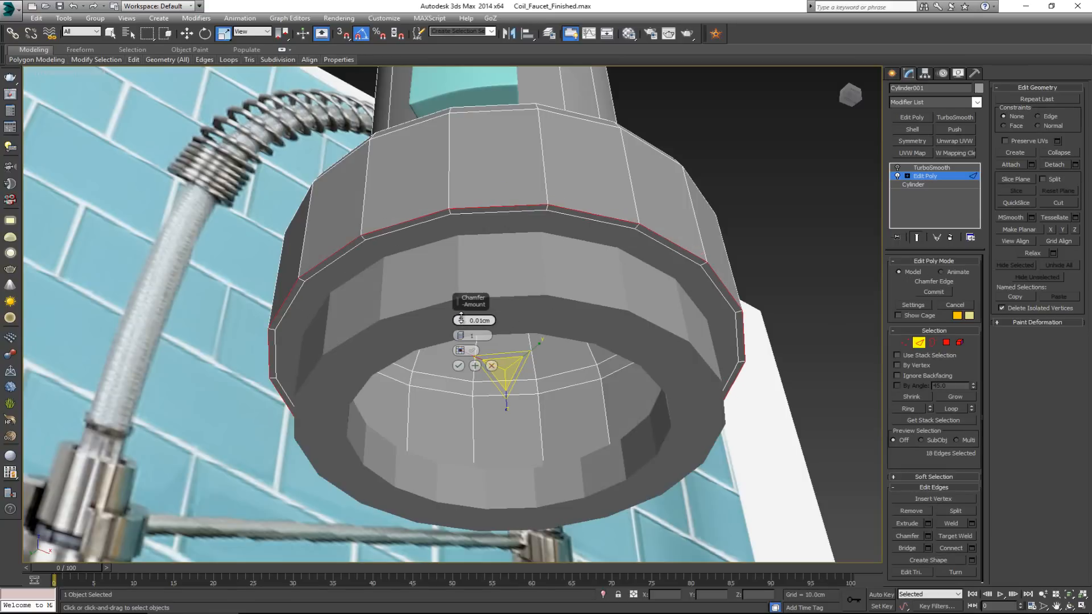
{"action": "left_click_drag", "start_coordinate": [461, 320], "coordinate": [460, 333]}
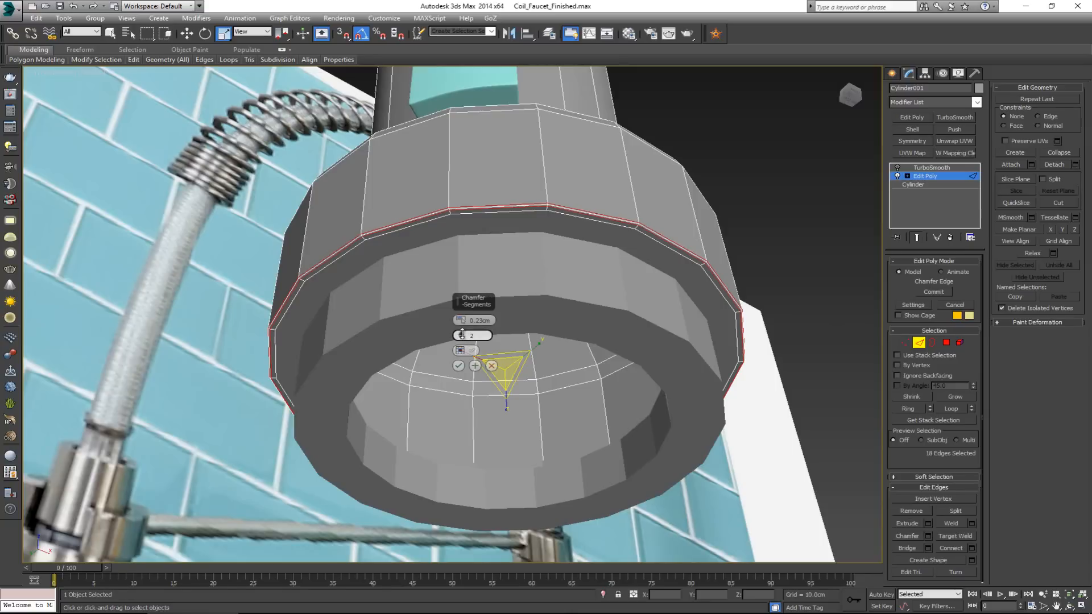
{"action": "left_click", "coordinate": [459, 366]}
Step: Leave edge editing on the body and turn its TurboSmooth result back on
{"action": "left_click", "coordinate": [918, 345]}
{"action": "left_click", "coordinate": [934, 168]}
{"action": "left_click", "coordinate": [897, 167]}
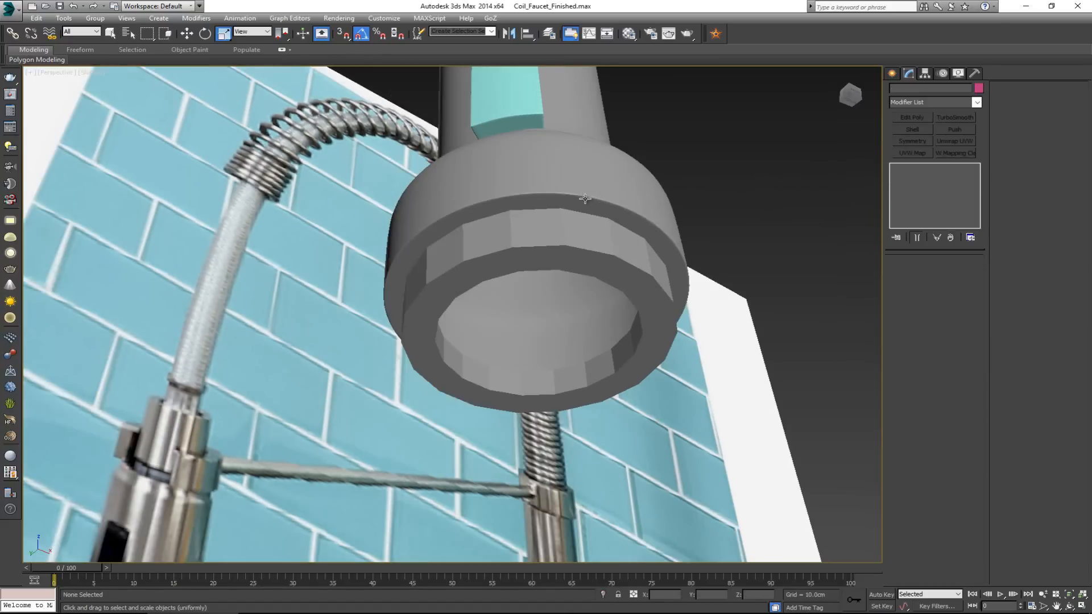
Step: Select the outer and inner edge loops of the nozzle ring's bottom lip and chamfer them by 0.451 cm
{"action": "left_click", "coordinate": [576, 233]}
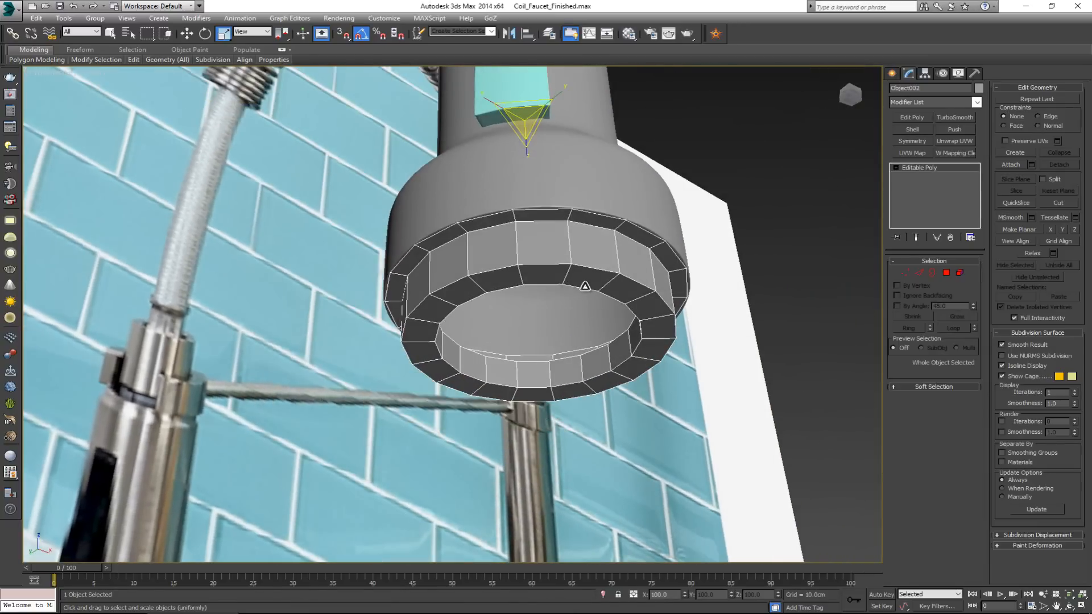
{"action": "key", "text": "2"}
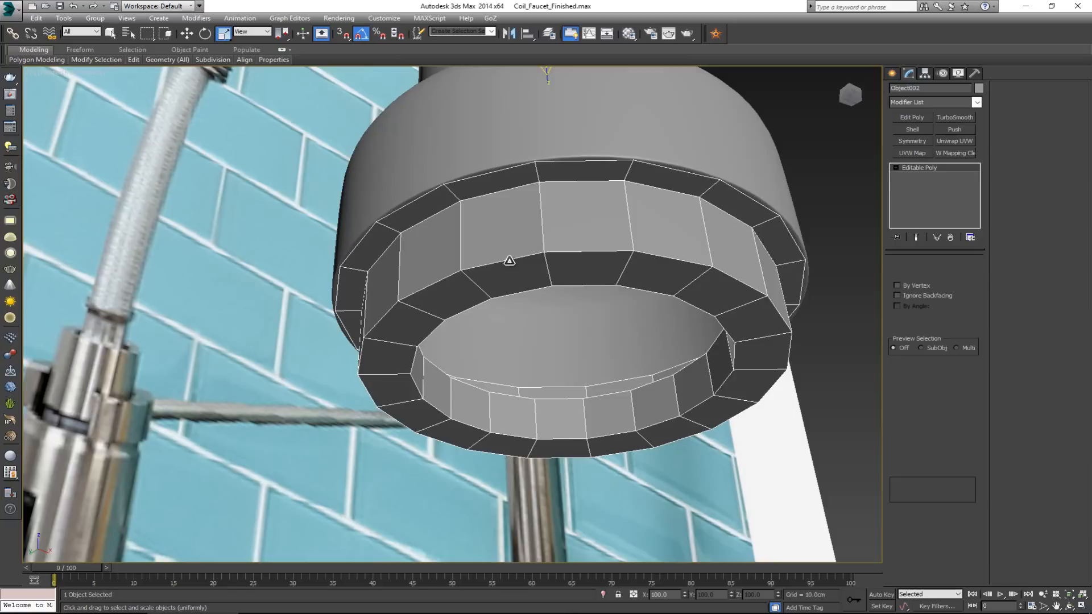
{"action": "double_click", "coordinate": [502, 260]}
{"action": "double_click", "coordinate": [516, 289], "text": "ctrl"}
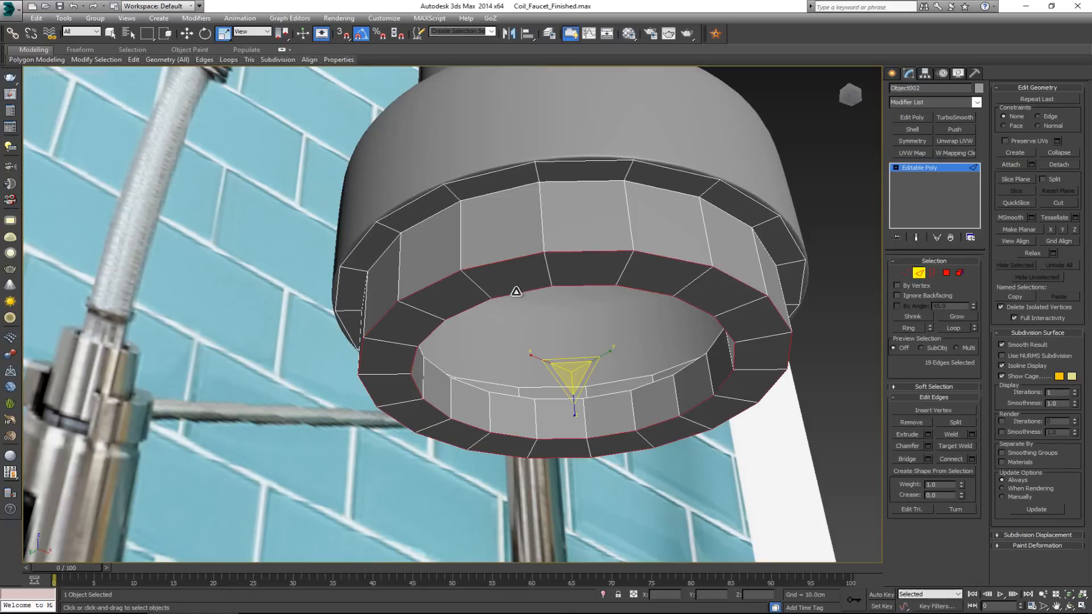
{"action": "left_click", "coordinate": [927, 446]}
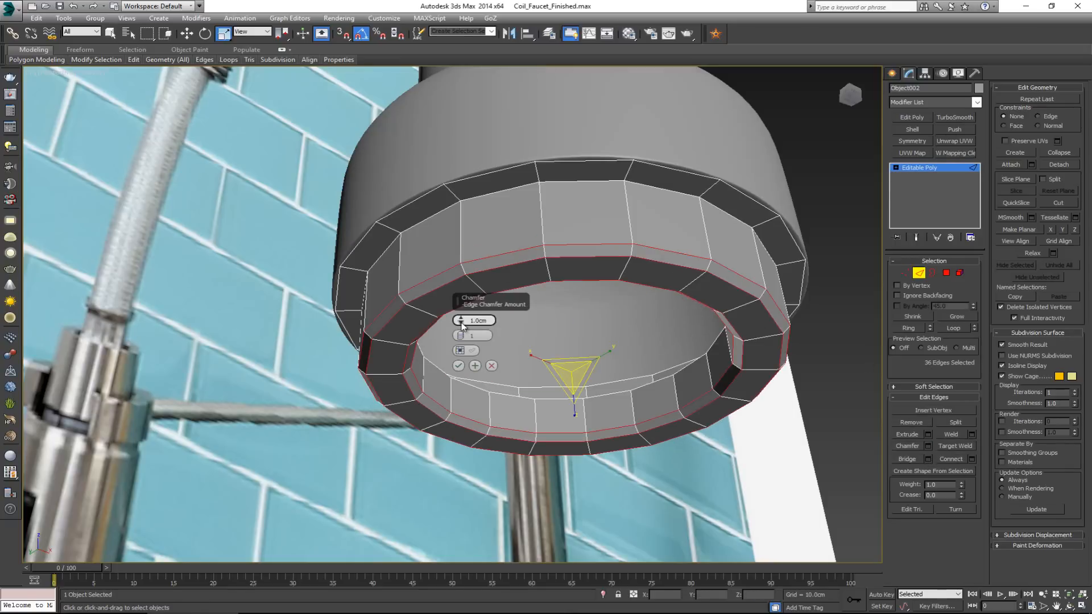
{"action": "left_click_drag", "start_coordinate": [461, 321], "coordinate": [461, 331]}
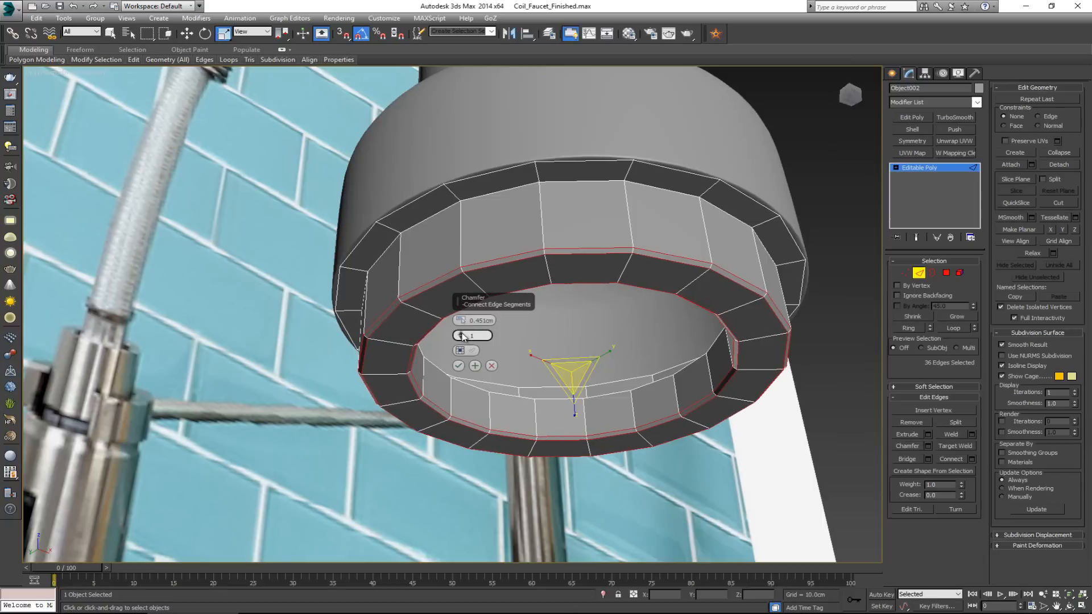
{"action": "left_click", "coordinate": [459, 366]}
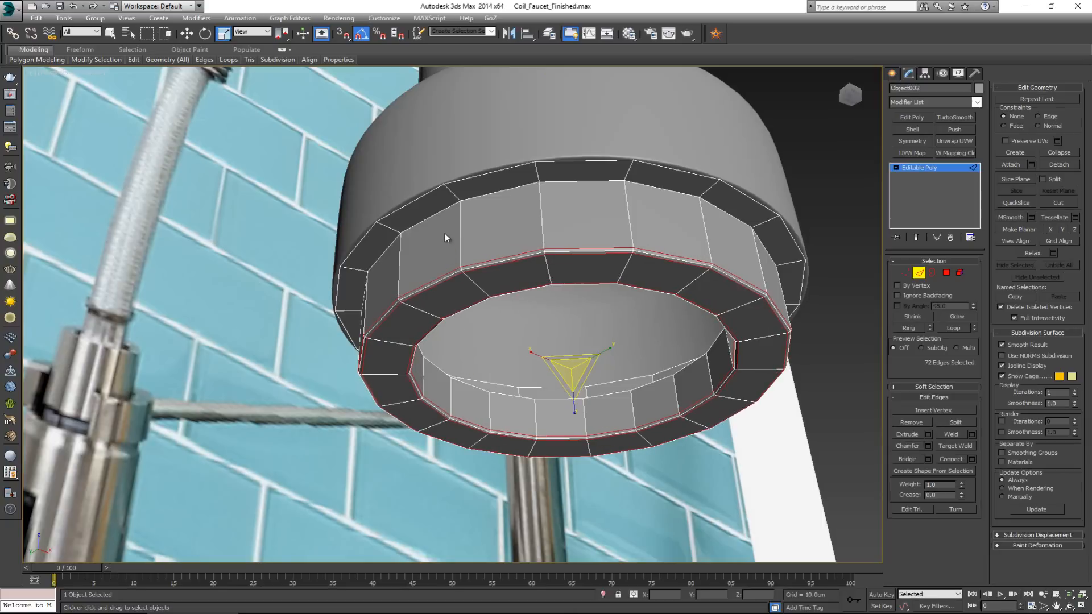
Step: Chamfer the ring's loop where the collar meets the upper flange by 1.879 cm
{"action": "double_click", "coordinate": [444, 210]}
{"action": "left_click", "coordinate": [927, 446]}
{"action": "left_click_drag", "start_coordinate": [461, 322], "coordinate": [463, 317]}
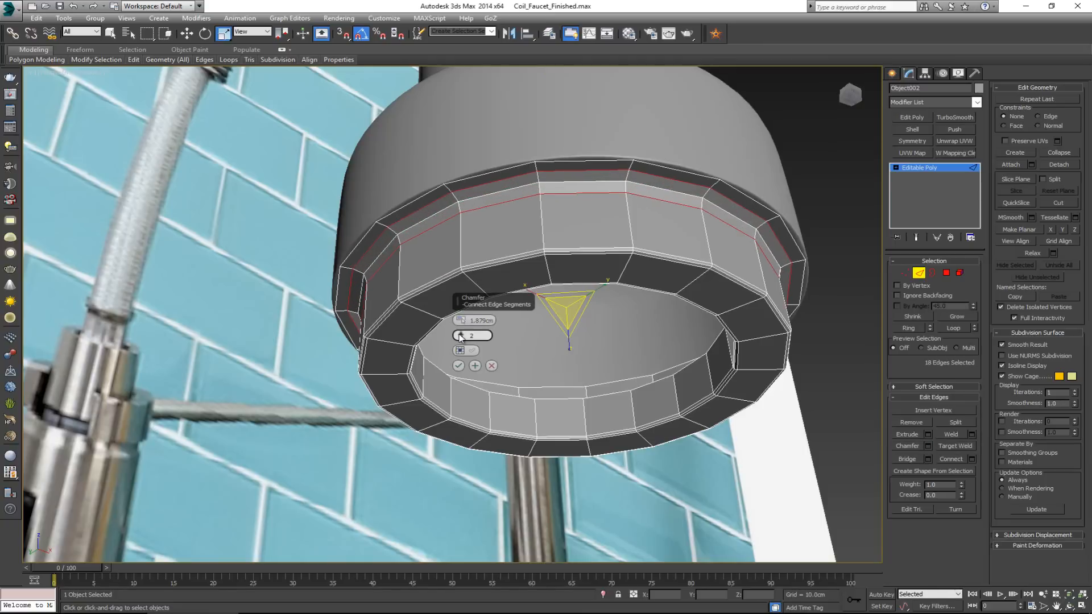
{"action": "left_click", "coordinate": [458, 366]}
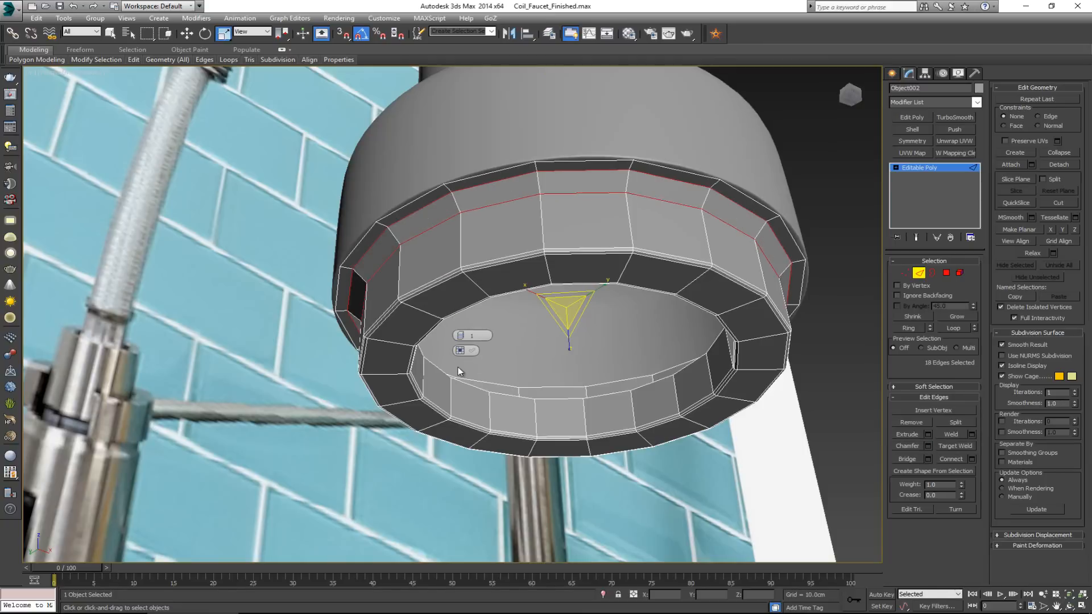
Step: Apply TurboSmooth to the nozzle ring with 2 iterations and deselect it
{"action": "left_click", "coordinate": [919, 273]}
{"action": "left_click", "coordinate": [961, 119]}
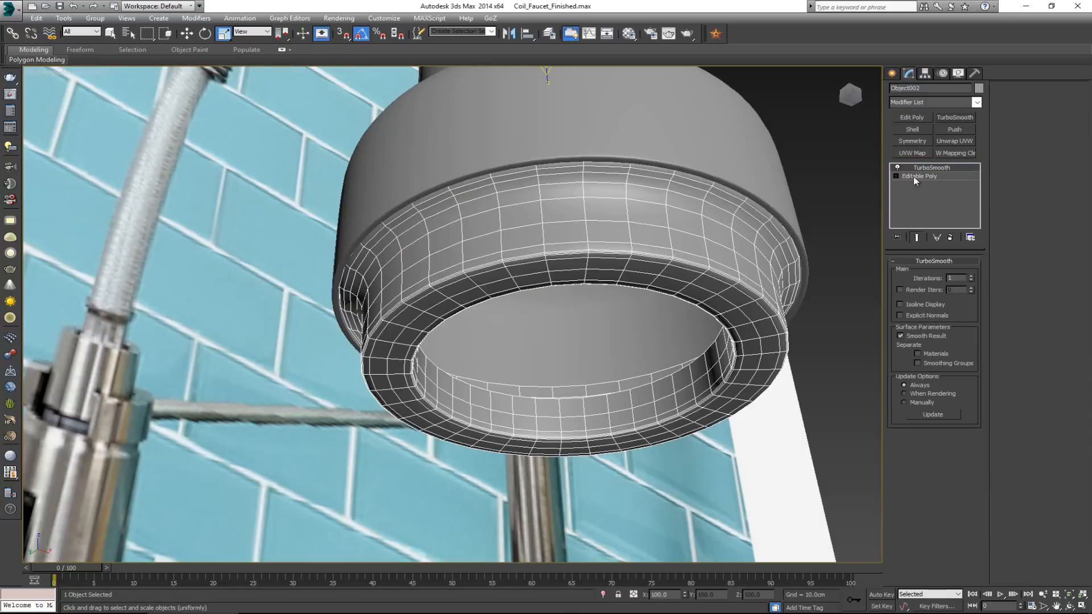
{"action": "left_click", "coordinate": [845, 271]}
{"action": "middle_click_drag", "start_coordinate": [638, 211], "coordinate": [487, 148], "text": "alt"}
{"action": "left_click", "coordinate": [452, 167]}
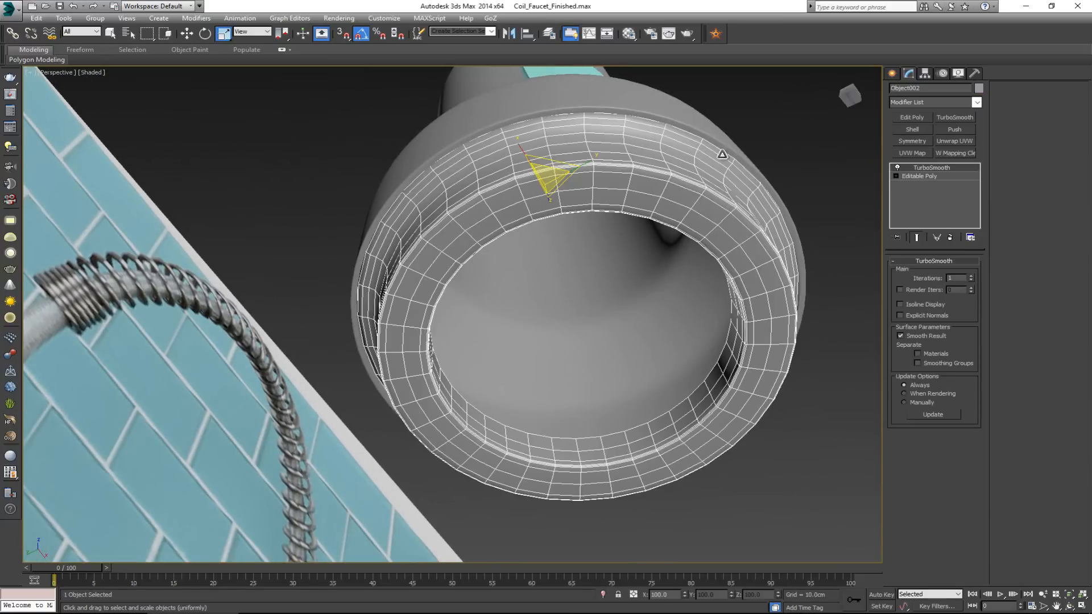
{"action": "left_click", "coordinate": [971, 276]}
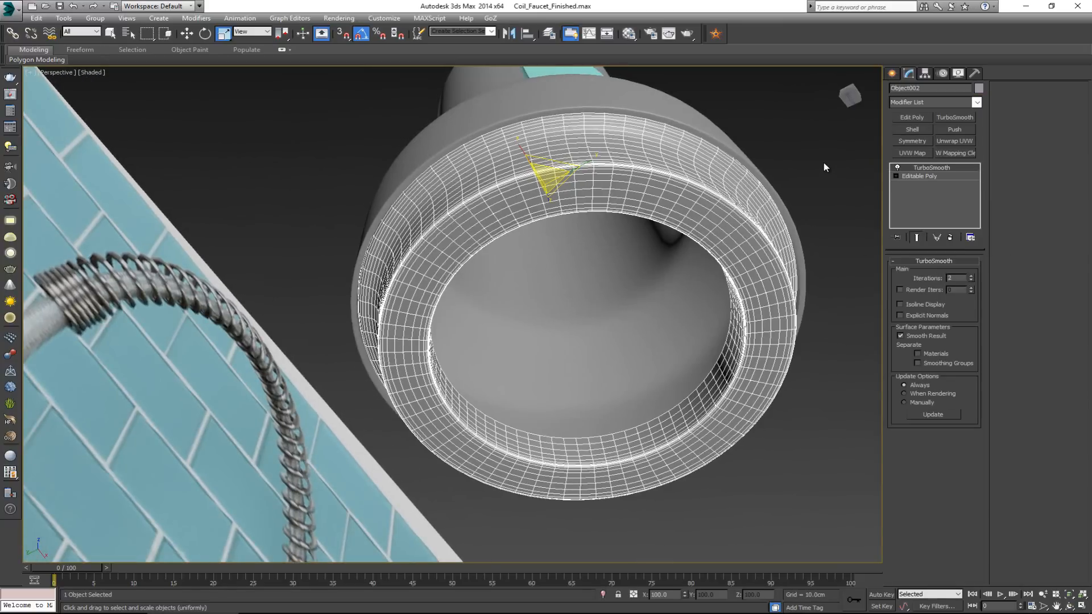
{"action": "left_click", "coordinate": [817, 166]}
Step: Inspect the smoothed nozzle ring from several distances and angles against the reference photo
{"action": "middle_click_drag", "start_coordinate": [565, 163], "coordinate": [634, 256], "text": "alt"}
{"action": "scroll", "coordinate": [567, 232], "scroll_direction": "down", "scroll_amount": 3}
{"action": "scroll", "coordinate": [513, 285], "scroll_direction": "down", "scroll_amount": 8}
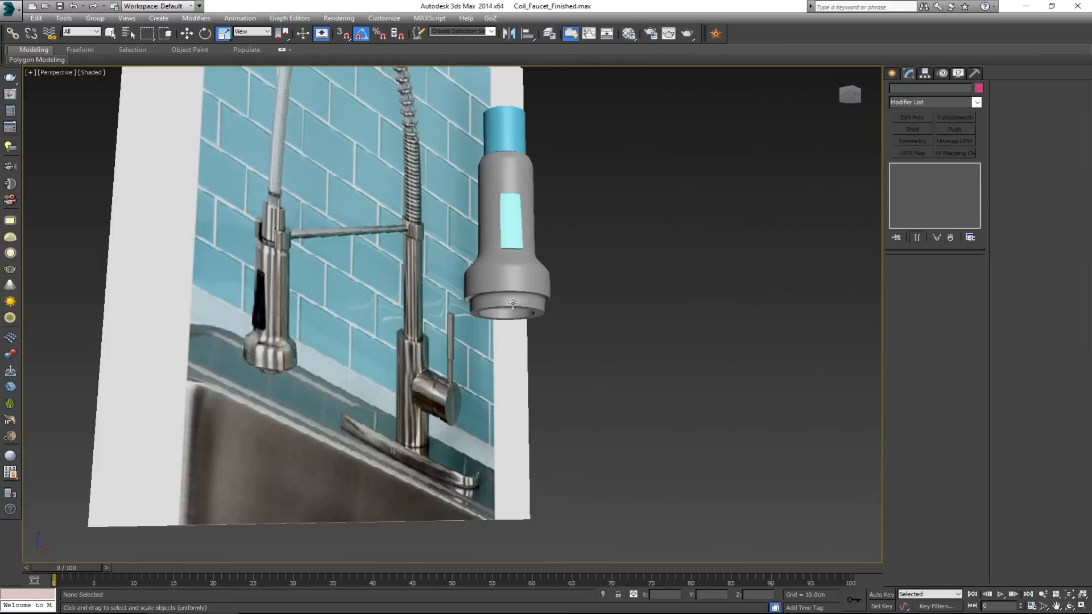
{"action": "scroll", "coordinate": [516, 310], "scroll_direction": "up", "scroll_amount": 8}
{"action": "mouse_move", "coordinate": [516, 307]}
{"action": "middle_mouse_down", "text": "alt"}
{"action": "mouse_move", "coordinate": [512, 279]}
{"action": "mouse_move", "coordinate": [551, 330]}
{"action": "mouse_move", "coordinate": [501, 256]}
{"action": "mouse_move", "coordinate": [519, 289]}
{"action": "mouse_move", "coordinate": [460, 314]}
{"action": "mouse_move", "coordinate": [479, 258]}
{"action": "middle_mouse_up", "text": "alt"}
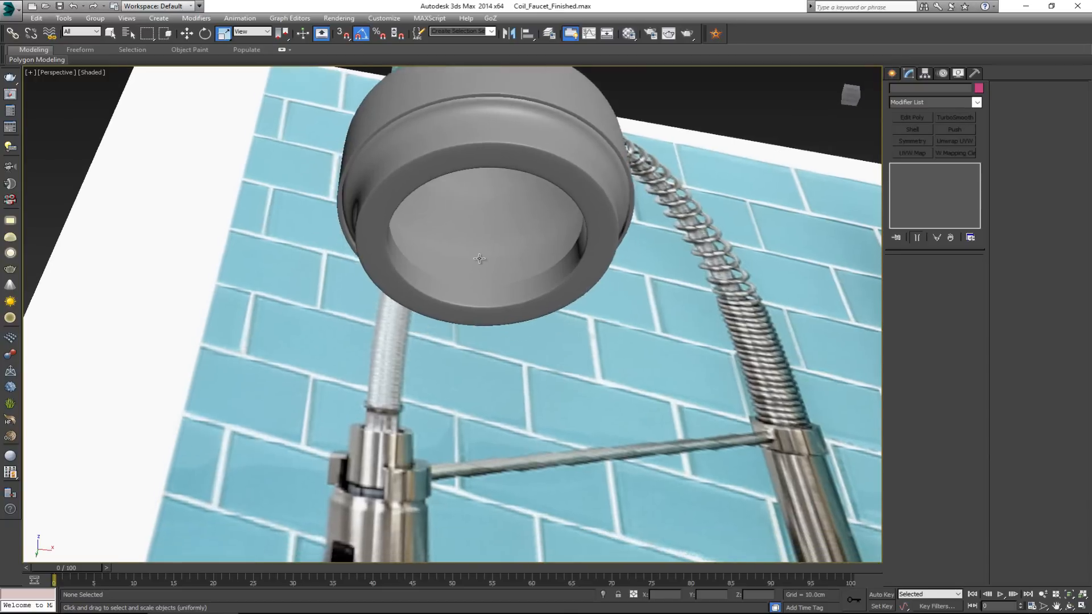
{"action": "scroll", "coordinate": [478, 258], "scroll_direction": "down", "scroll_amount": 8}
{"action": "scroll", "coordinate": [476, 258], "scroll_direction": "up", "scroll_amount": 8}
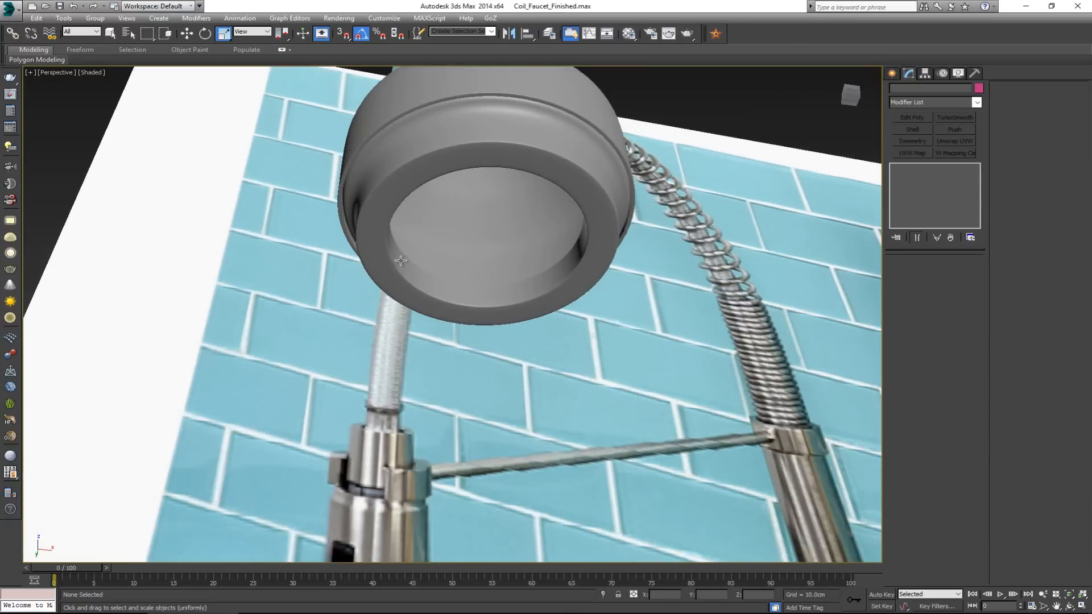
Step: Isolate the nozzle ring and frame it in the top, front and perspective views
{"action": "left_click", "coordinate": [563, 282]}
{"action": "mouse_move", "coordinate": [529, 262]}
{"action": "middle_mouse_down", "text": "alt"}
{"action": "mouse_move", "coordinate": [535, 278]}
{"action": "mouse_move", "coordinate": [537, 267]}
{"action": "mouse_move", "coordinate": [500, 318]}
{"action": "mouse_move", "coordinate": [499, 293]}
{"action": "middle_mouse_up", "text": "alt"}
{"action": "key", "text": "alt+w"}
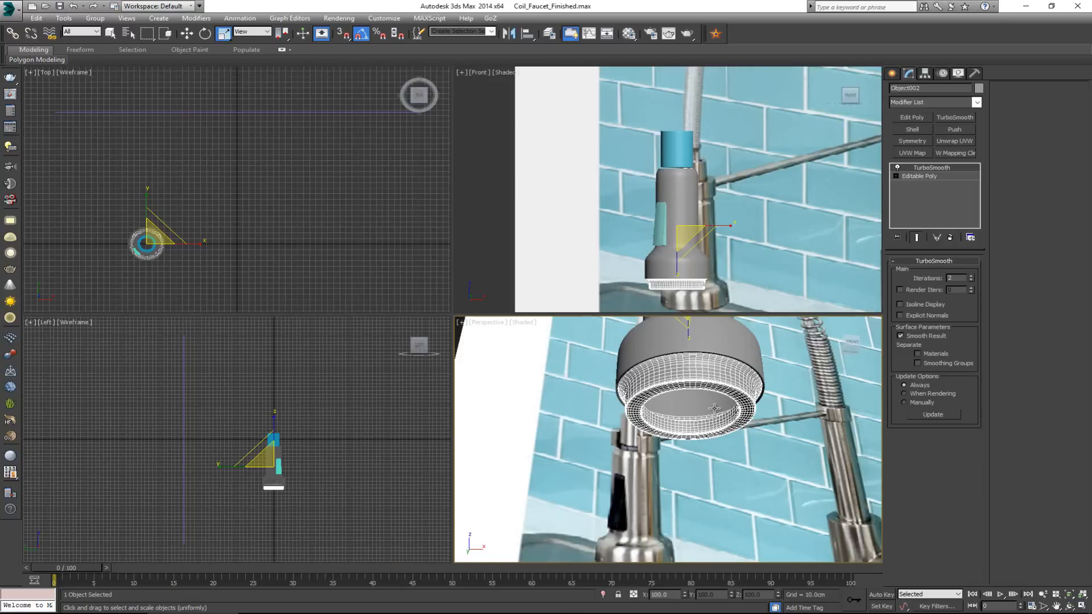
{"action": "key", "text": "alt+w"}
{"action": "key", "text": "alt+q"}
{"action": "key", "text": "alt+w"}
{"action": "right_click", "coordinate": [365, 193]}
{"action": "key", "text": "z"}
{"action": "right_click", "coordinate": [697, 249]}
{"action": "key", "text": "z"}
{"action": "right_click", "coordinate": [334, 266]}
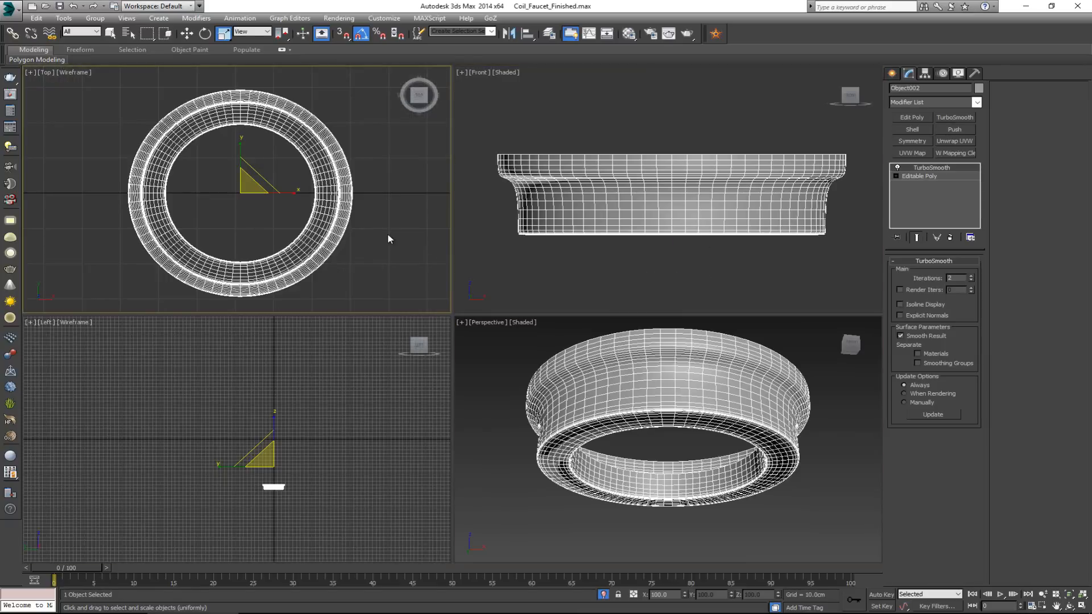
Step: Draw a plane over the ring's opening in the top view and set its length and width to 40 cm
{"action": "left_click", "coordinate": [389, 235]}
{"action": "scroll", "coordinate": [389, 235], "scroll_direction": "up", "scroll_amount": 2}
{"action": "middle_click_drag", "start_coordinate": [375, 231], "coordinate": [417, 257]}
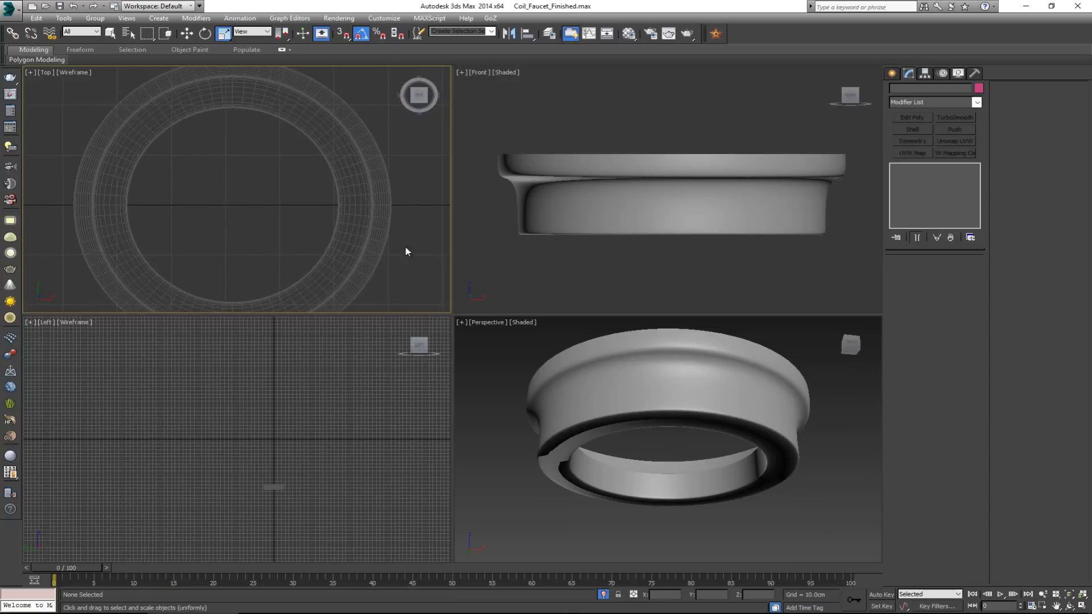
{"action": "right_click", "coordinate": [426, 158]}
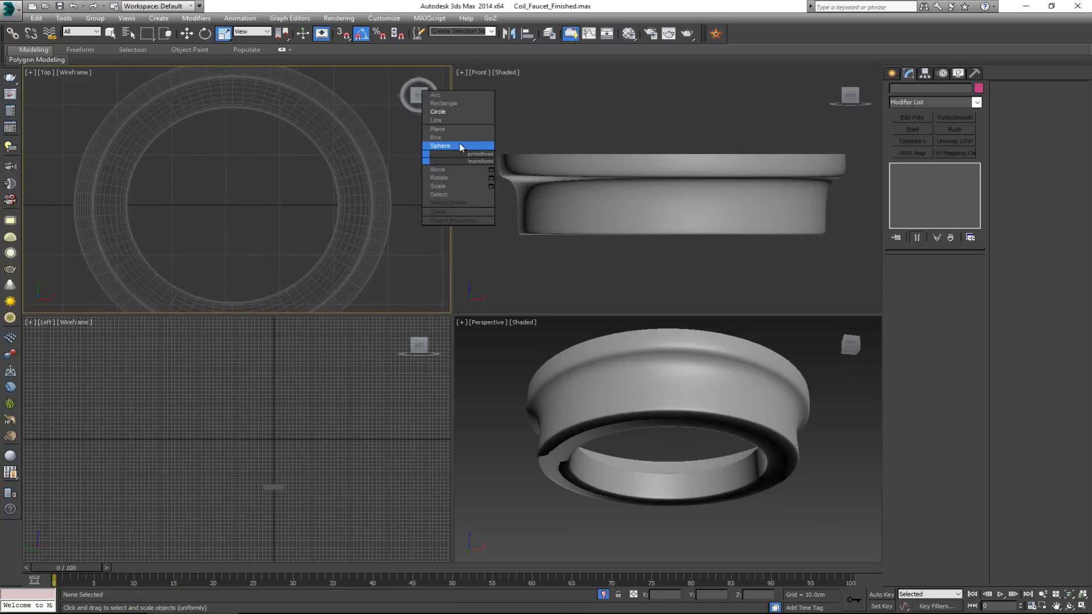
{"action": "left_click", "coordinate": [438, 129]}
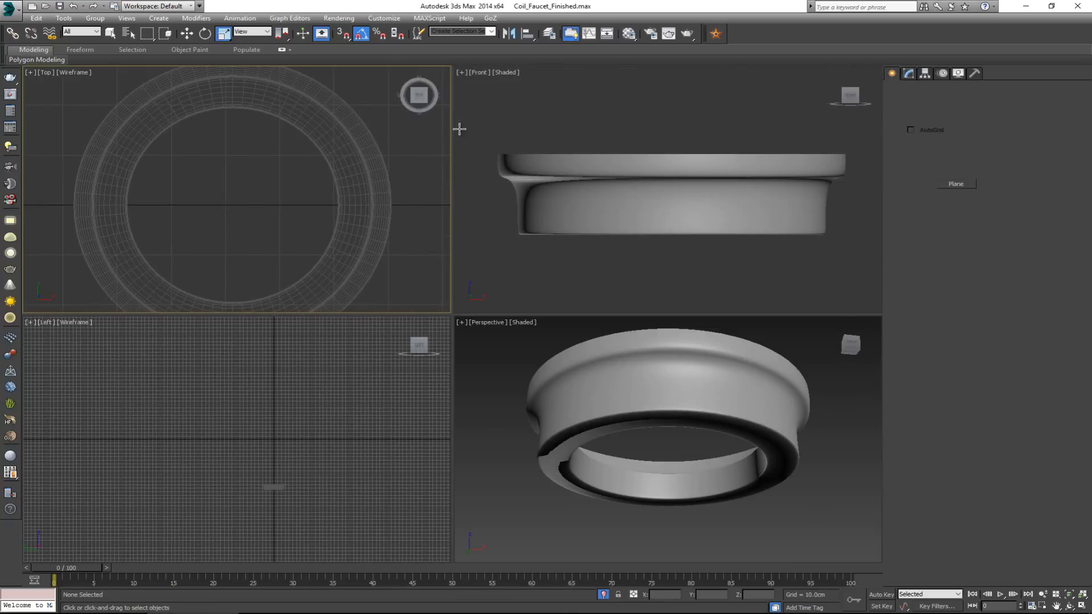
{"action": "left_click_drag", "start_coordinate": [124, 110], "coordinate": [344, 305]}
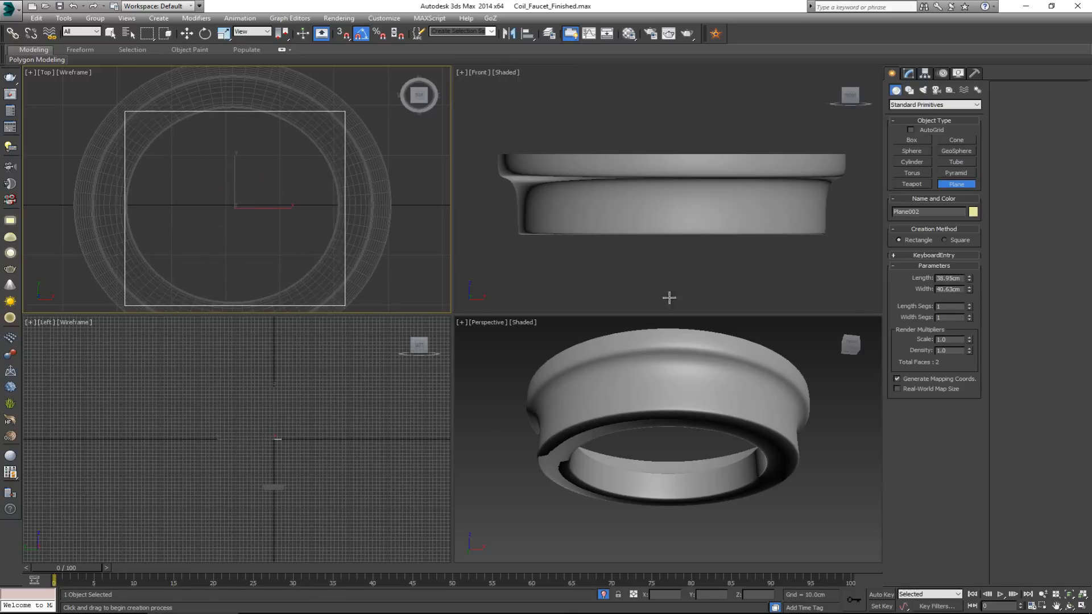
{"action": "double_click", "coordinate": [961, 278]}
Step: Align the plane to the nozzle ring on X and Y, pivot point to pivot point
{"action": "key", "text": "r"}
{"action": "key", "text": "w"}
{"action": "key", "text": "alt+a"}
{"action": "left_click", "coordinate": [357, 230]}
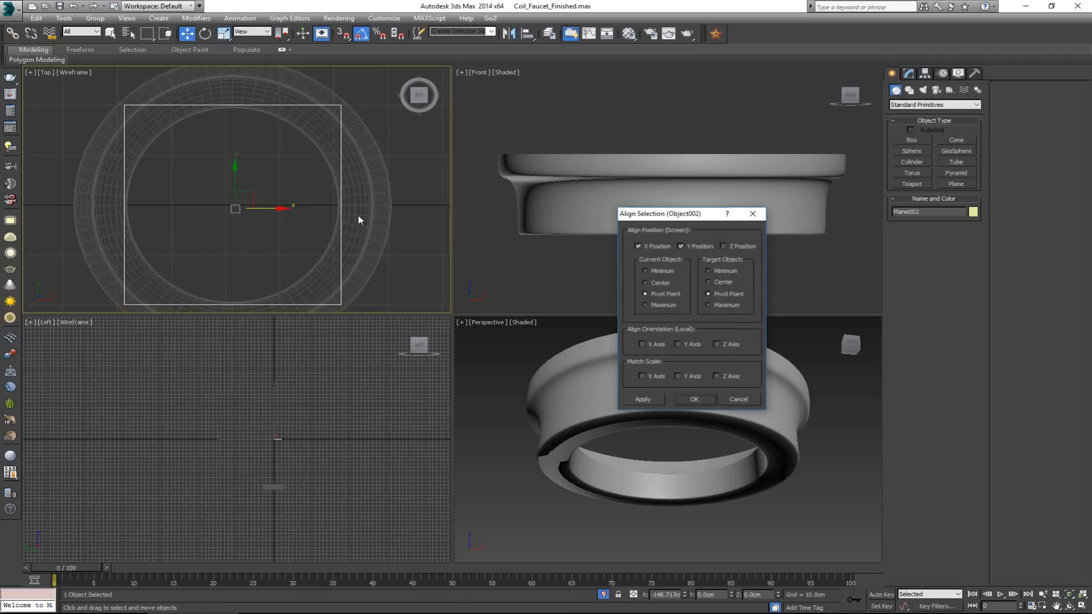
{"action": "left_click", "coordinate": [689, 399]}
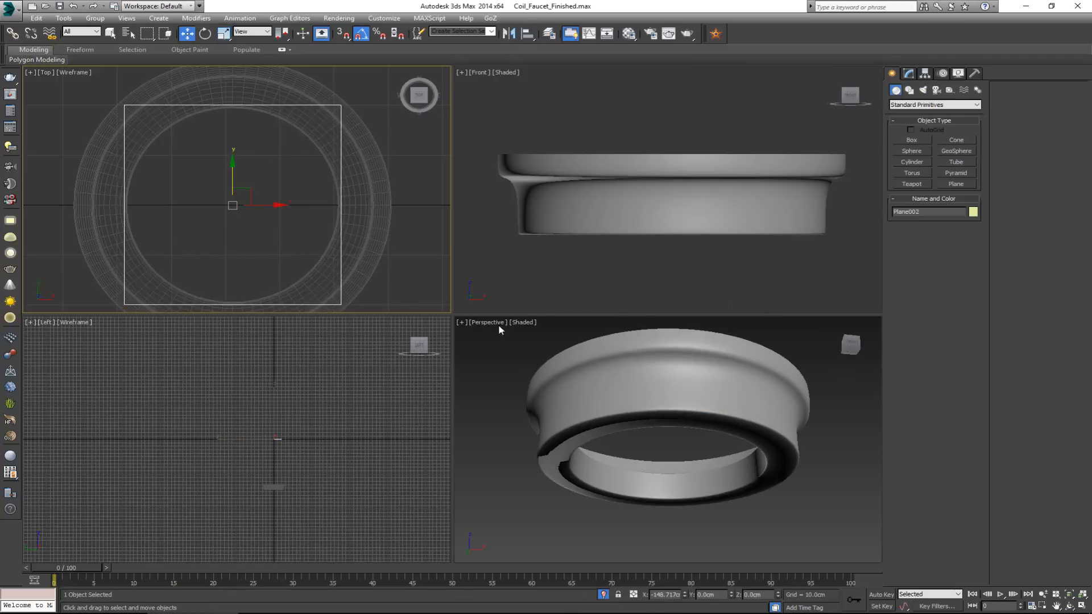
Step: Lower the plane into the nozzle ring's opening, to a Z position of about -142.6 cm
{"action": "left_click", "coordinate": [281, 436]}
{"action": "left_click_drag", "start_coordinate": [276, 414], "coordinate": [283, 457]}
{"action": "right_click", "coordinate": [653, 451]}
{"action": "key", "text": "z"}
{"action": "key", "text": "alt+w"}
{"action": "middle_click_drag", "start_coordinate": [549, 368], "coordinate": [603, 204], "text": "alt"}
Step: Show edged faces and divide the plane into 20 length segments and 20 width segments
{"action": "left_click", "coordinate": [908, 74]}
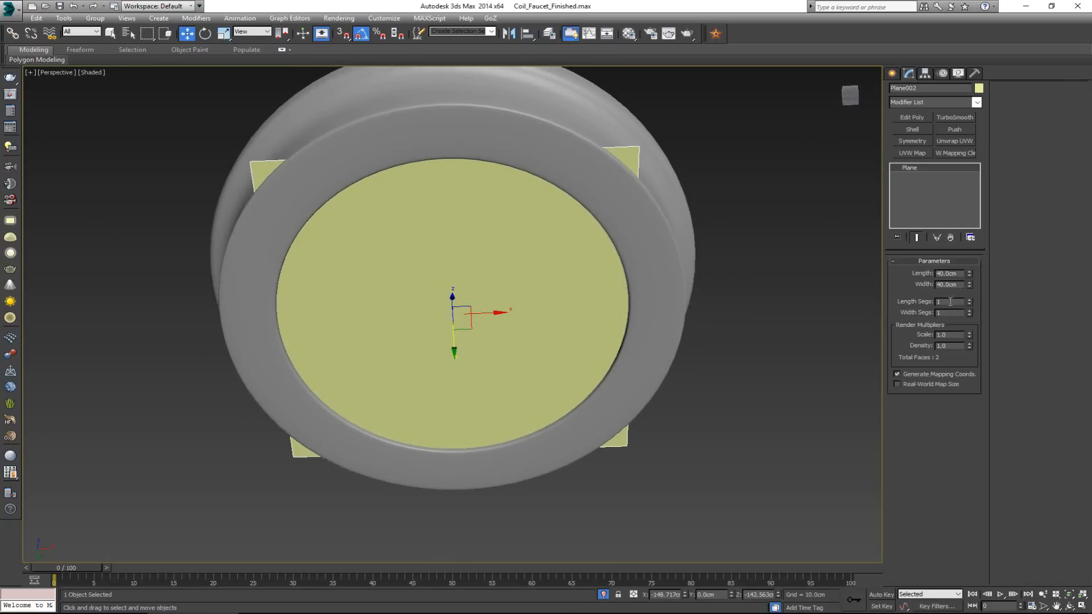
{"action": "key", "text": "F4"}
{"action": "left_click", "coordinate": [970, 300]}
{"action": "left_click", "coordinate": [970, 300]}
{"action": "left_click", "coordinate": [970, 300]}
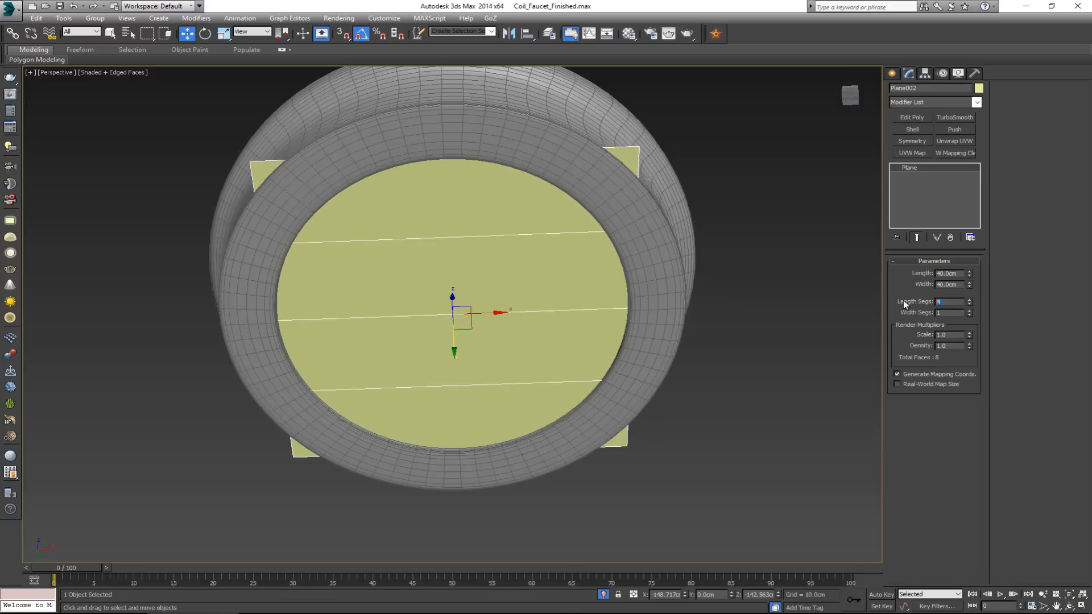
{"action": "type", "text": "20"}
{"action": "key", "text": "Return"}
{"action": "type", "text": "20"}
{"action": "key", "text": "Return"}
Step: Apply a Lattice modifier to the segmented plane
{"action": "middle_click_drag", "start_coordinate": [523, 212], "coordinate": [526, 245], "text": "alt"}
{"action": "left_click", "coordinate": [933, 104]}
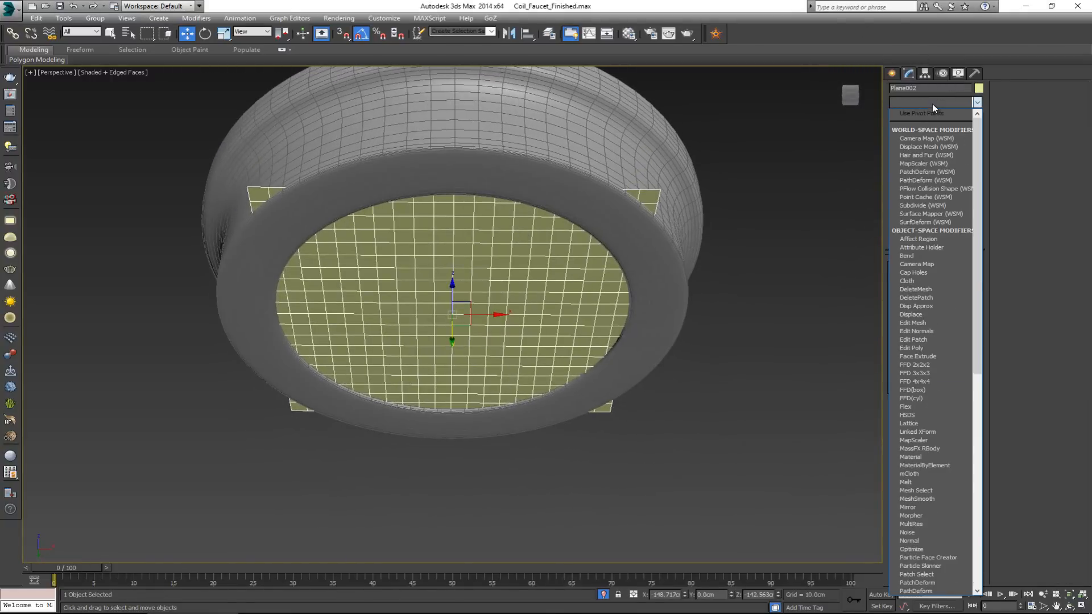
{"action": "key", "text": "l"}
{"action": "left_click", "coordinate": [920, 114]}
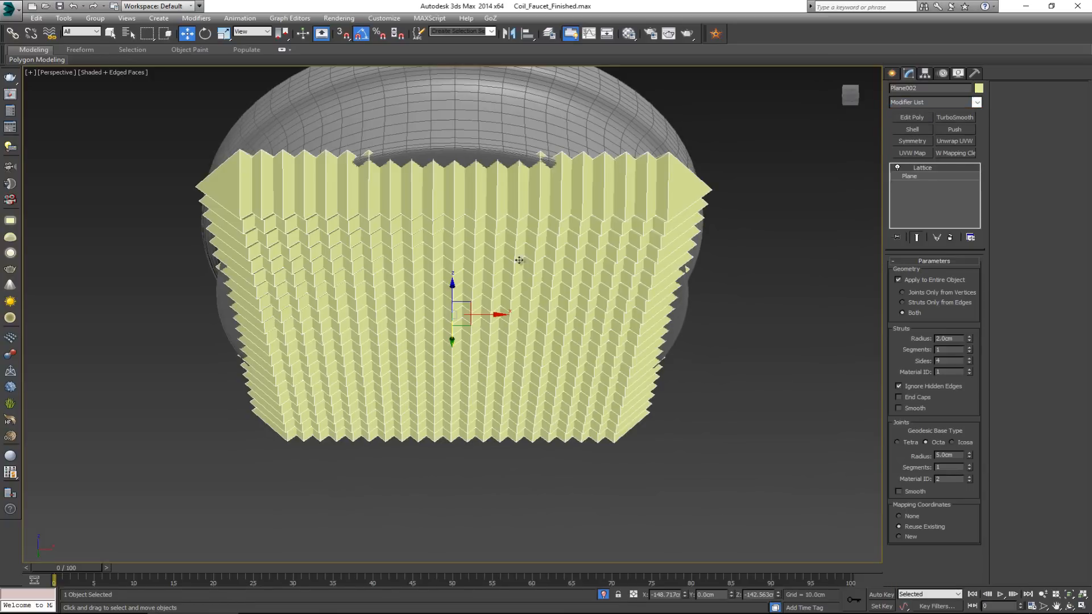
Step: Limit the grille's Lattice modifier to struts only from edges and set the strut radius to 0.1 cm
{"action": "mouse_move", "coordinate": [541, 295]}
{"action": "middle_mouse_down", "text": "alt"}
{"action": "mouse_move", "coordinate": [547, 277]}
{"action": "mouse_move", "coordinate": [555, 298]}
{"action": "mouse_move", "coordinate": [546, 295]}
{"action": "middle_mouse_up", "text": "alt"}
{"action": "scroll", "coordinate": [705, 263], "scroll_direction": "up", "scroll_amount": 5}
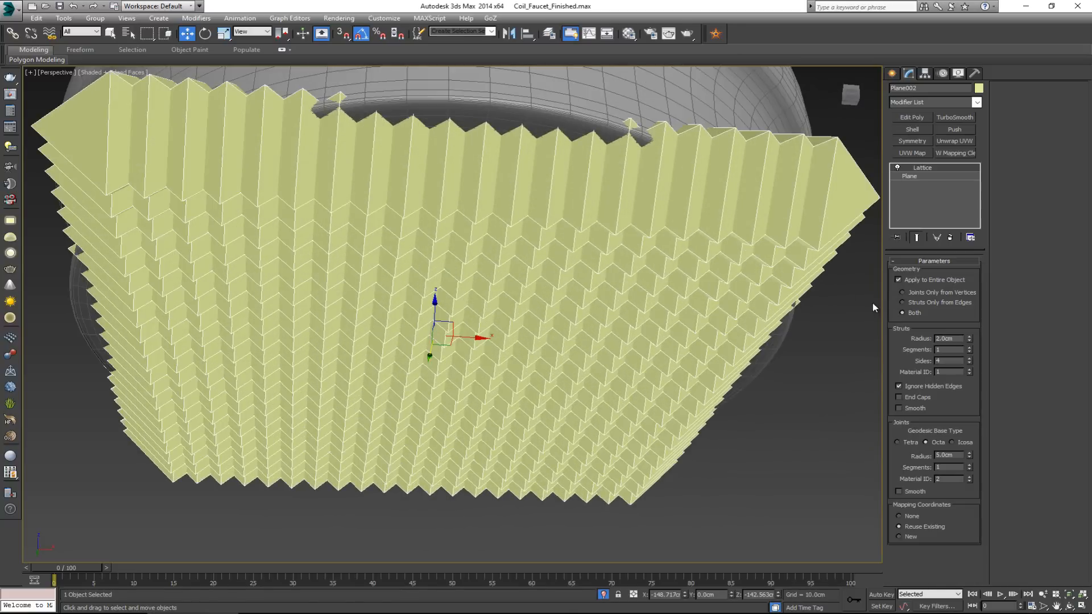
{"action": "left_click", "coordinate": [917, 303]}
{"action": "middle_click_drag", "start_coordinate": [653, 277], "coordinate": [665, 241], "text": "alt"}
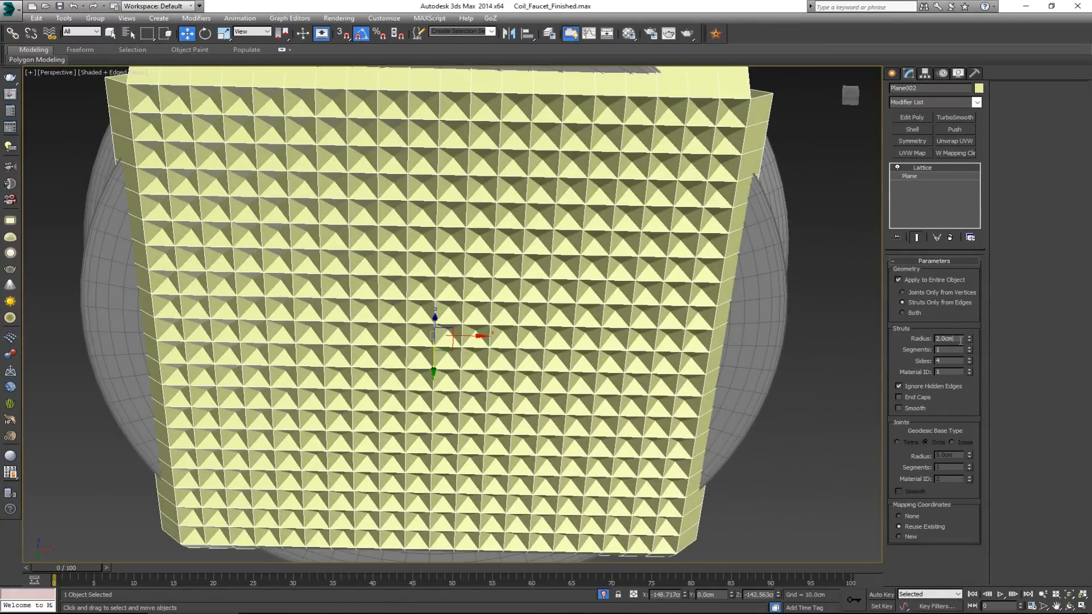
{"action": "type", "text": "0.1"}
{"action": "key", "text": "Return"}
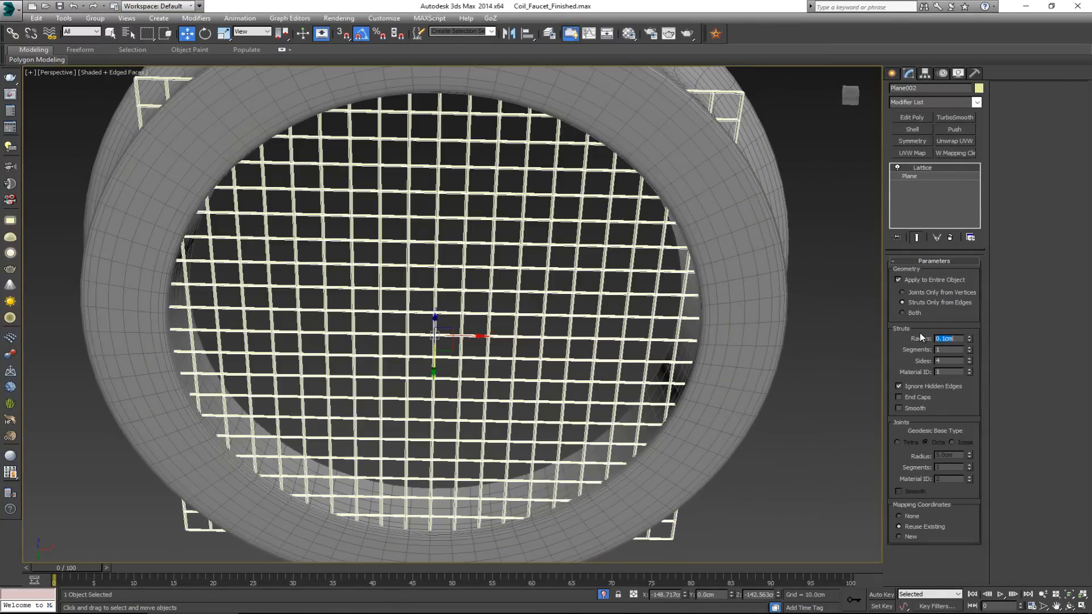
{"action": "middle_click_drag", "start_coordinate": [558, 300], "coordinate": [566, 292], "text": "alt"}
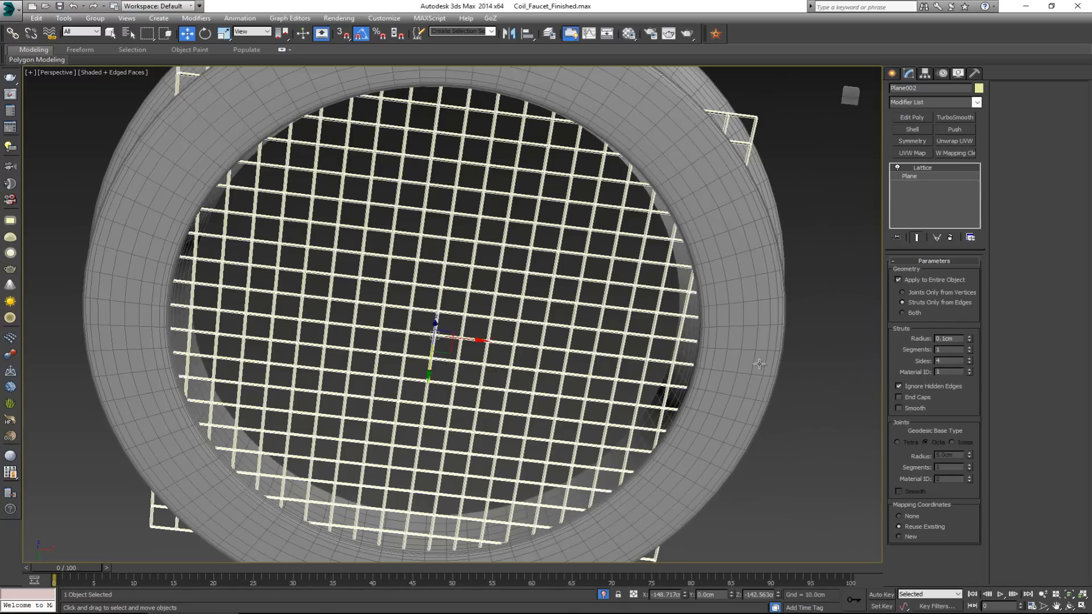
Step: Turn off edged-face display in the Perspective view and reselect the grille
{"action": "left_click", "coordinate": [805, 353]}
{"action": "scroll", "coordinate": [516, 347], "scroll_direction": "up", "scroll_amount": 2}
{"action": "key", "text": "F4"}
{"action": "mouse_move", "coordinate": [490, 330]}
{"action": "middle_mouse_down", "text": "alt"}
{"action": "mouse_move", "coordinate": [513, 347]}
{"action": "mouse_move", "coordinate": [504, 376]}
{"action": "mouse_move", "coordinate": [490, 345]}
{"action": "mouse_move", "coordinate": [494, 359]}
{"action": "mouse_move", "coordinate": [395, 292]}
{"action": "mouse_move", "coordinate": [456, 317]}
{"action": "middle_mouse_up", "text": "alt"}
{"action": "scroll", "coordinate": [504, 342], "scroll_direction": "down", "scroll_amount": 2}
{"action": "left_click", "coordinate": [416, 303]}
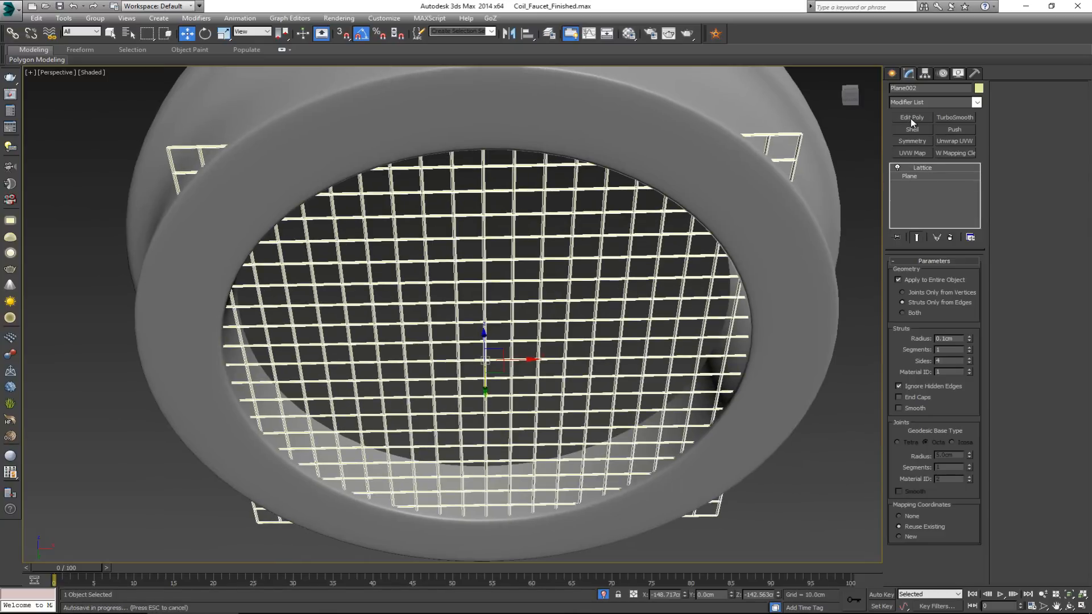
Step: Insert an Edit Poly modifier between the Plane and Lattice and enter vertex editing
{"action": "left_click", "coordinate": [925, 175]}
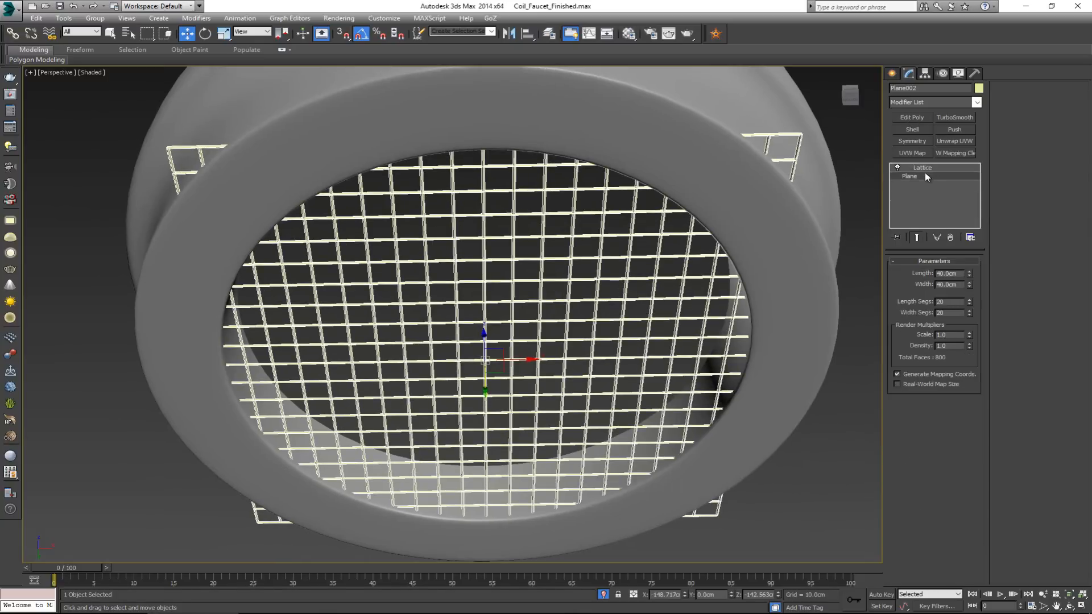
{"action": "left_click", "coordinate": [916, 117]}
{"action": "key", "text": "1"}
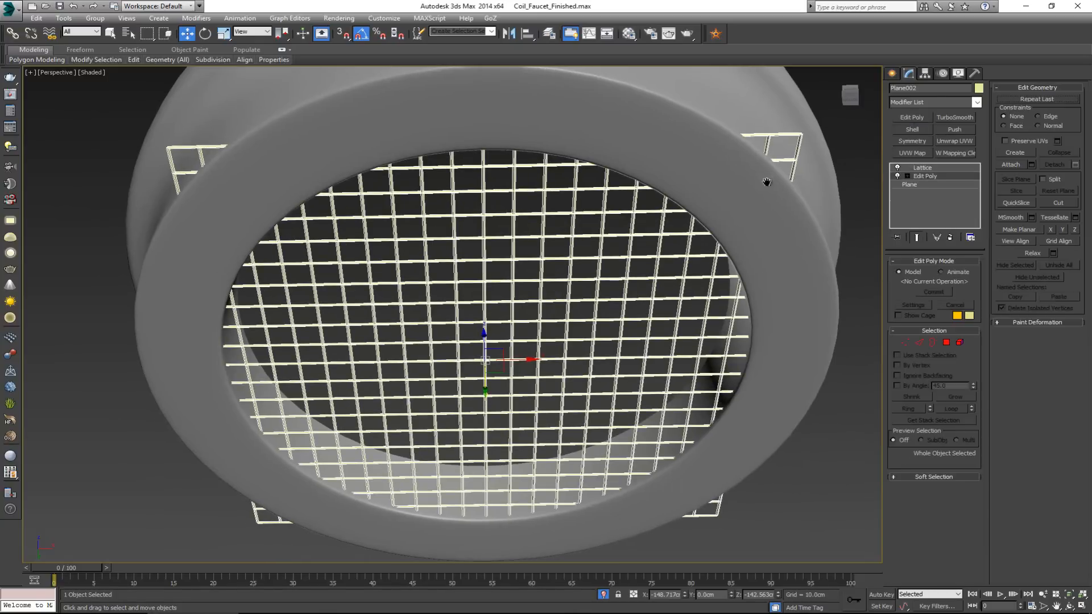
Step: Delete the vertices of the grille's two upper corners that stick out beyond the ring
{"action": "middle_click_drag", "start_coordinate": [857, 113], "coordinate": [761, 104]}
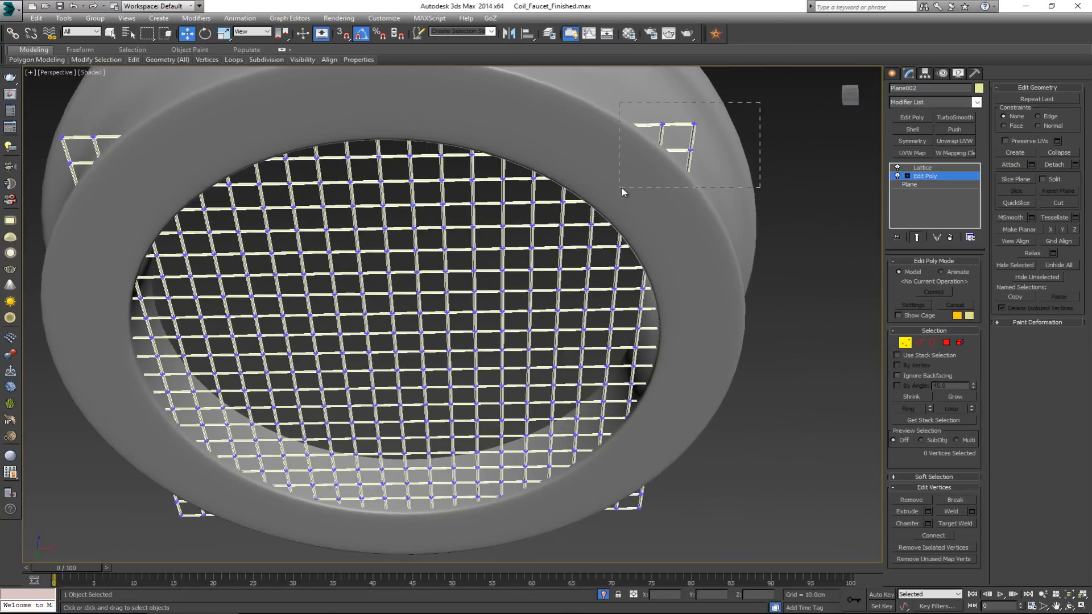
{"action": "left_click_drag", "start_coordinate": [625, 174], "coordinate": [630, 171]}
{"action": "key", "text": "Delete"}
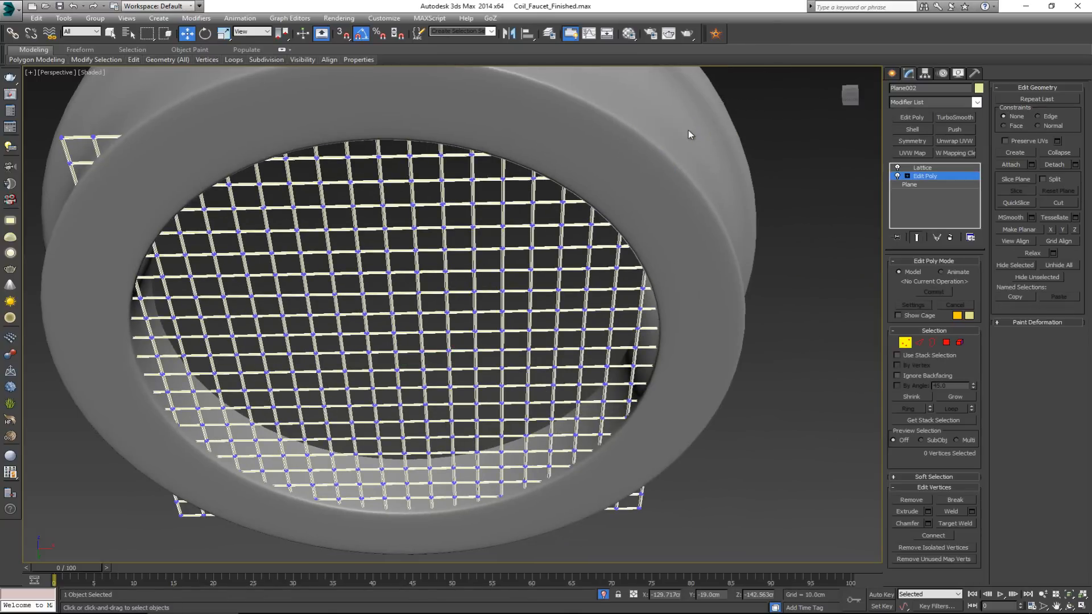
{"action": "middle_click_drag", "start_coordinate": [398, 140], "coordinate": [261, 149], "text": "alt"}
{"action": "left_click_drag", "start_coordinate": [348, 183], "coordinate": [349, 182]}
{"action": "key", "text": "Delete"}
{"action": "middle_click_drag", "start_coordinate": [357, 256], "coordinate": [336, 187]}
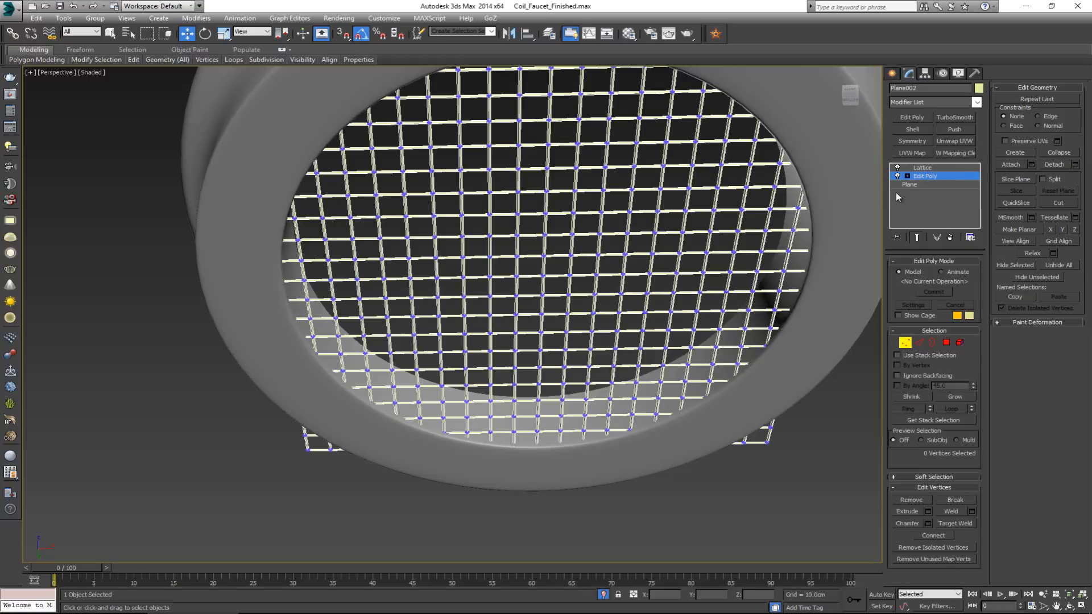
Step: Disable the Lattice display and delete the vertices of the plane's two lower corners outside the ring
{"action": "middle_click_drag", "start_coordinate": [366, 476], "coordinate": [375, 467], "text": "alt"}
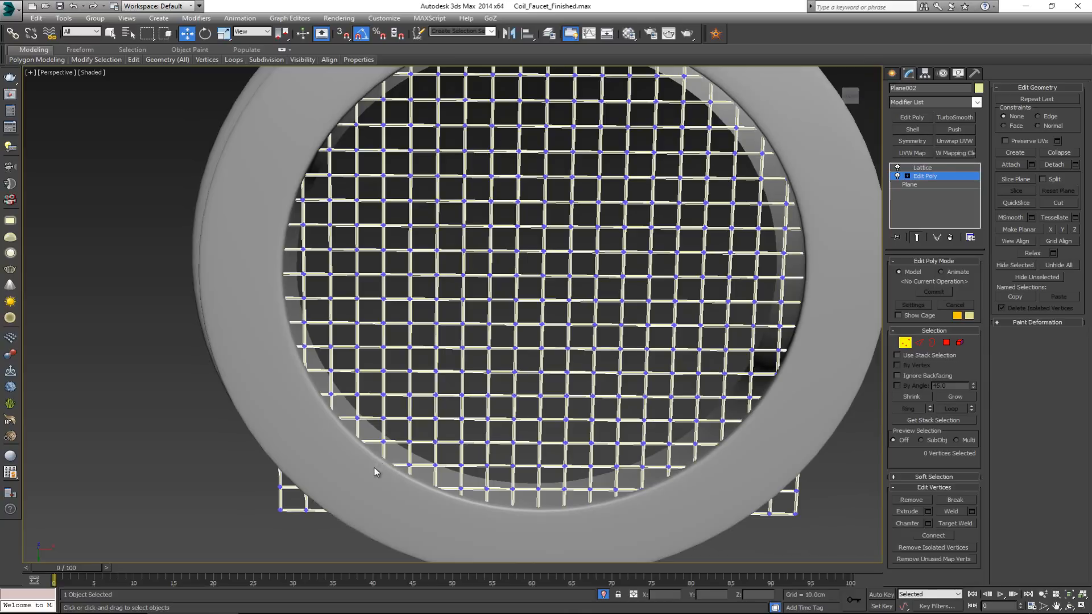
{"action": "key", "text": "F3"}
{"action": "left_click", "coordinate": [897, 168]}
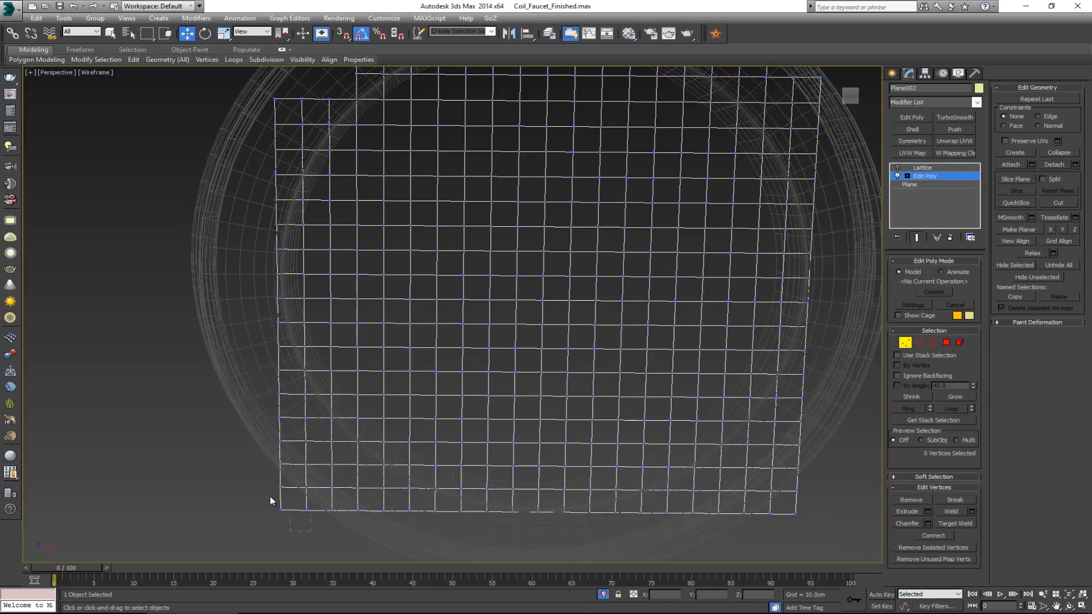
{"action": "left_click_drag", "start_coordinate": [253, 467], "coordinate": [255, 467]}
{"action": "key", "text": "F3"}
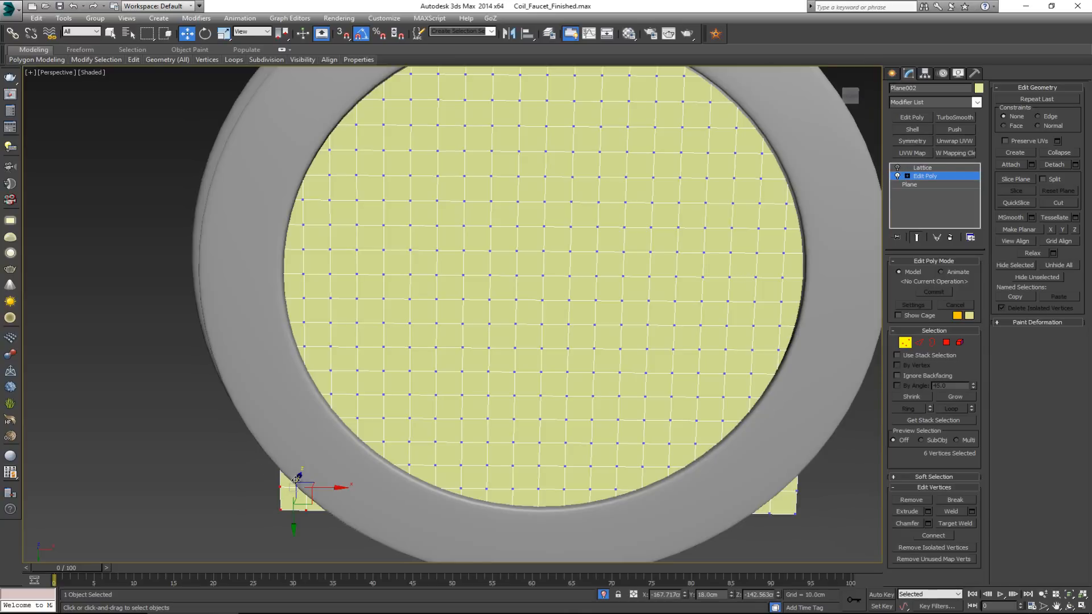
{"action": "left_click", "coordinate": [283, 474]}
{"action": "middle_click_drag", "start_coordinate": [585, 438], "coordinate": [553, 407]}
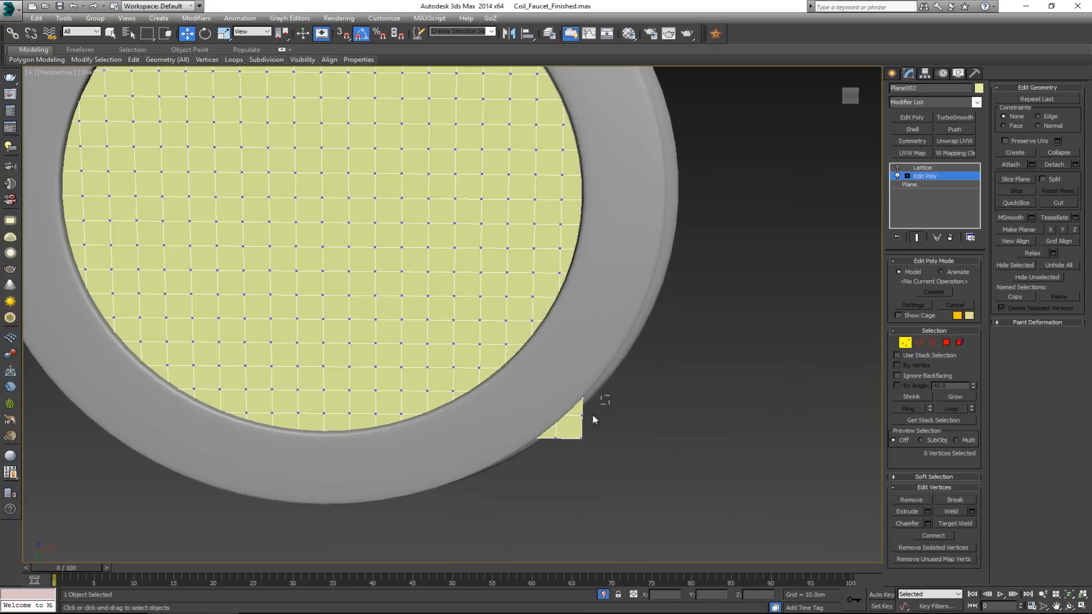
{"action": "left_click_drag", "start_coordinate": [537, 448], "coordinate": [528, 448]}
{"action": "key", "text": "Delete"}
Step: Leave vertex editing, re-enable the Lattice modifier, and deselect the grille
{"action": "left_click", "coordinate": [904, 343]}
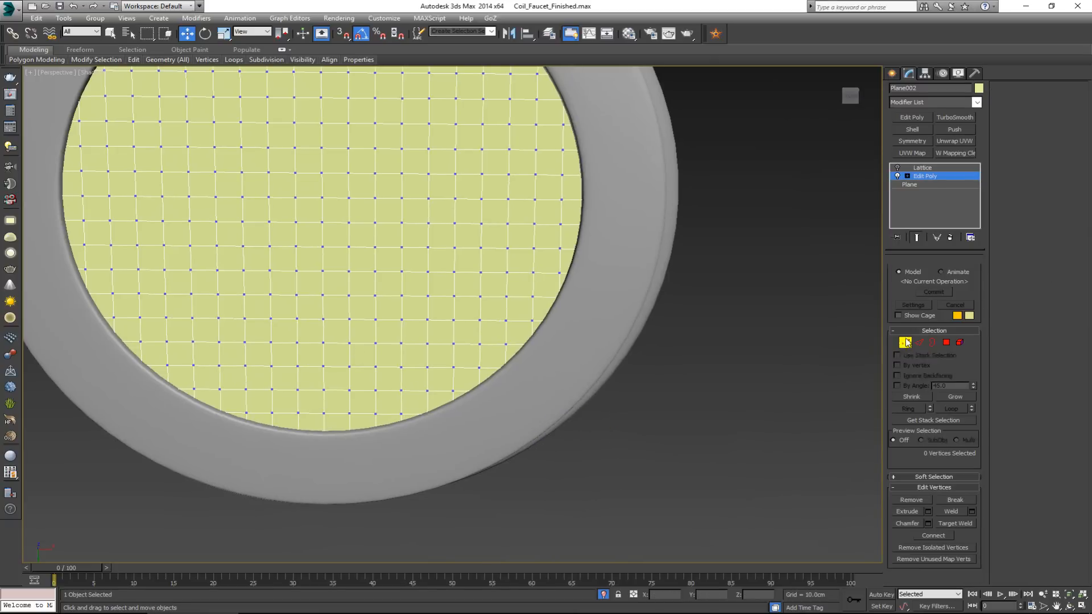
{"action": "left_click", "coordinate": [928, 168]}
{"action": "left_click", "coordinate": [897, 168]}
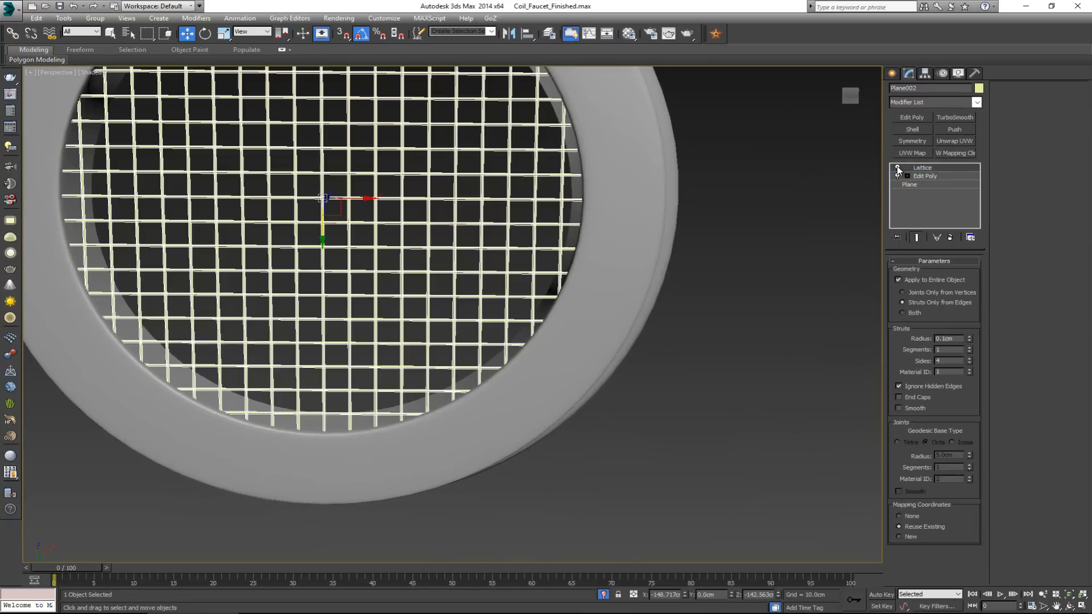
{"action": "left_click", "coordinate": [677, 347]}
Step: Select the ring and the grille together and set their object color to black
{"action": "scroll", "coordinate": [514, 309], "scroll_direction": "down", "scroll_amount": 5}
{"action": "middle_click_drag", "start_coordinate": [523, 305], "coordinate": [548, 296], "text": "alt"}
{"action": "left_click_drag", "start_coordinate": [637, 234], "coordinate": [241, 447]}
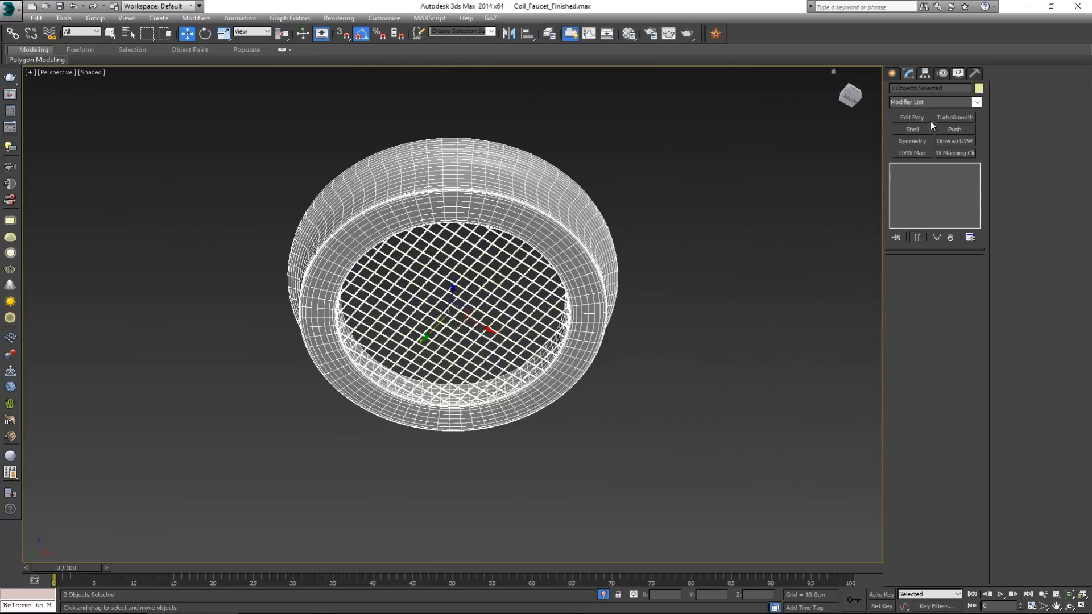
{"action": "left_click", "coordinate": [979, 89]}
{"action": "left_click", "coordinate": [628, 334]}
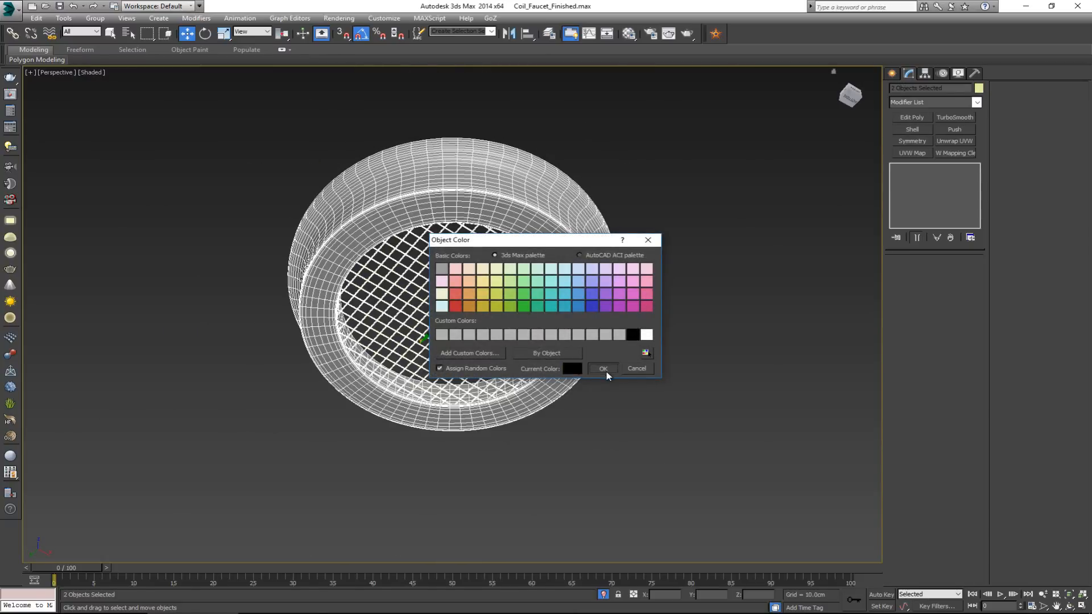
{"action": "left_click", "coordinate": [606, 371]}
Step: Assign the Placeholder material to the selected ring and grille, then clear the selection
{"action": "key", "text": "m"}
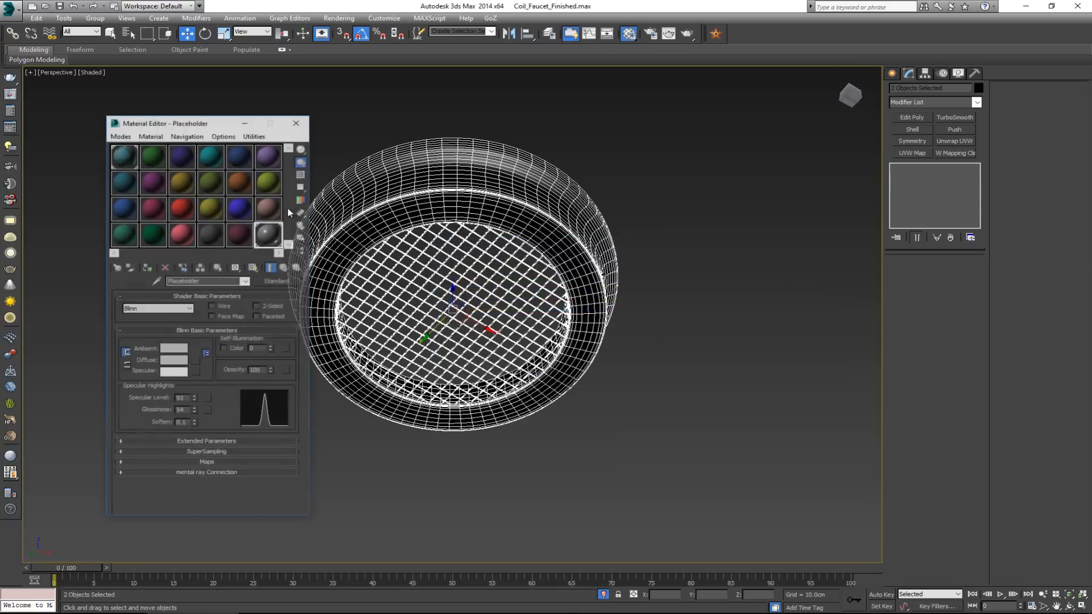
{"action": "left_click", "coordinate": [148, 267]}
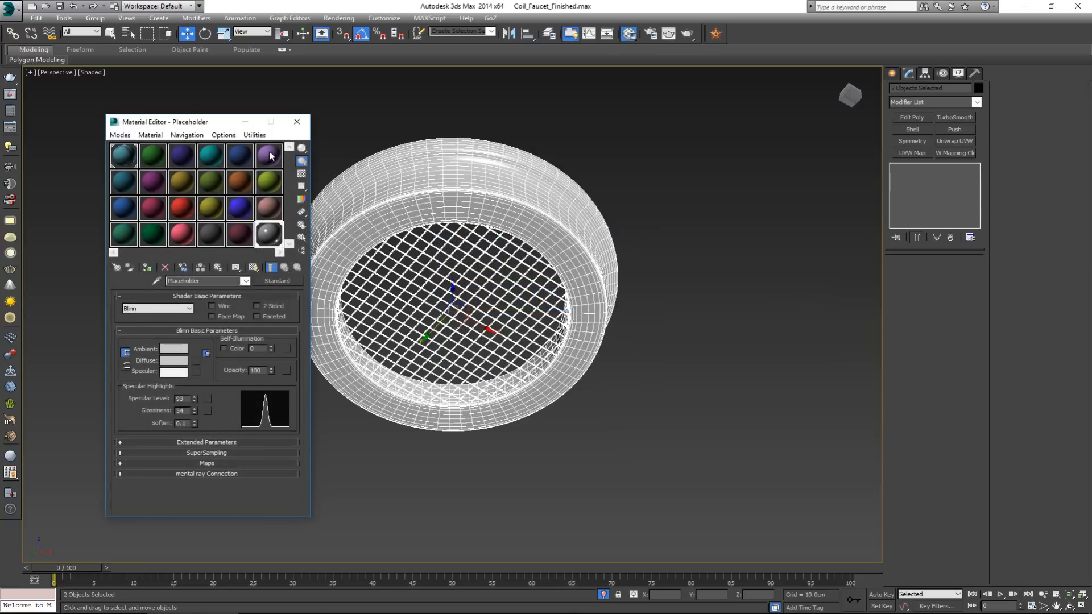
{"action": "left_click", "coordinate": [297, 122]}
{"action": "left_click", "coordinate": [373, 82]}
Step: Unhide the remaining faucet parts and the reference image, and select the grille inside the spray head
{"action": "right_click", "coordinate": [564, 253]}
{"action": "left_click", "coordinate": [605, 170]}
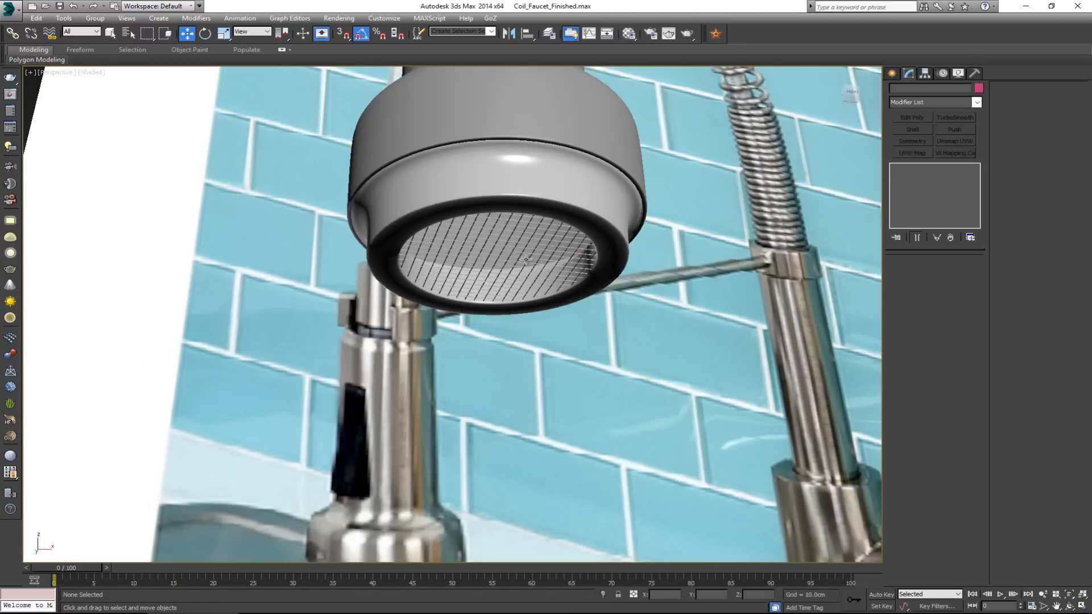
{"action": "left_click", "coordinate": [507, 256]}
{"action": "middle_click_drag", "start_coordinate": [507, 256], "coordinate": [487, 465], "text": "alt"}
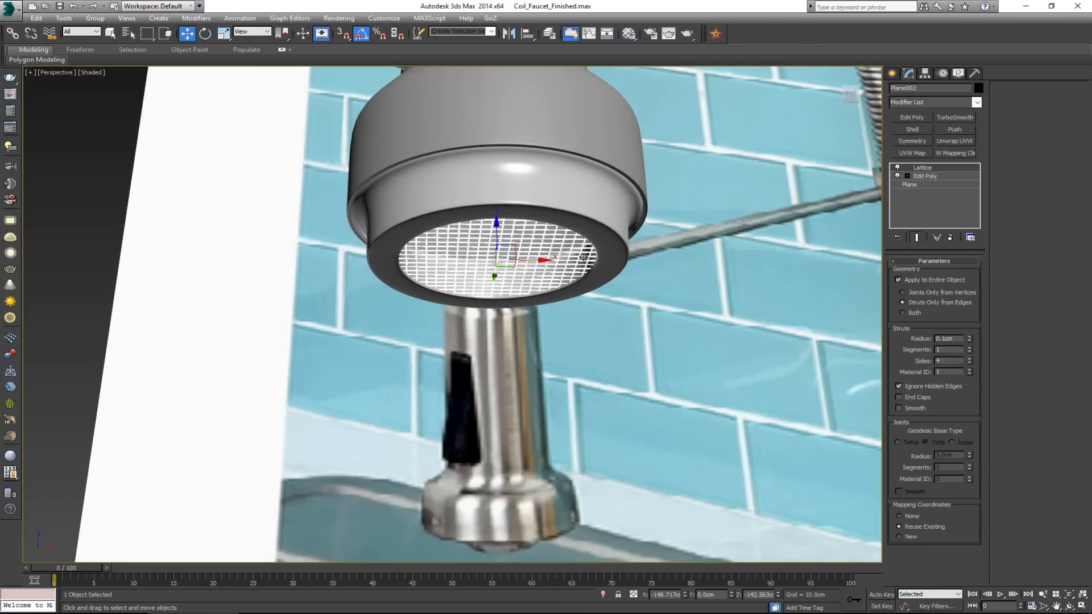
{"action": "middle_click_drag", "start_coordinate": [482, 262], "coordinate": [471, 270], "text": "alt"}
{"action": "middle_click_drag", "start_coordinate": [542, 466], "coordinate": [482, 520], "text": "alt"}
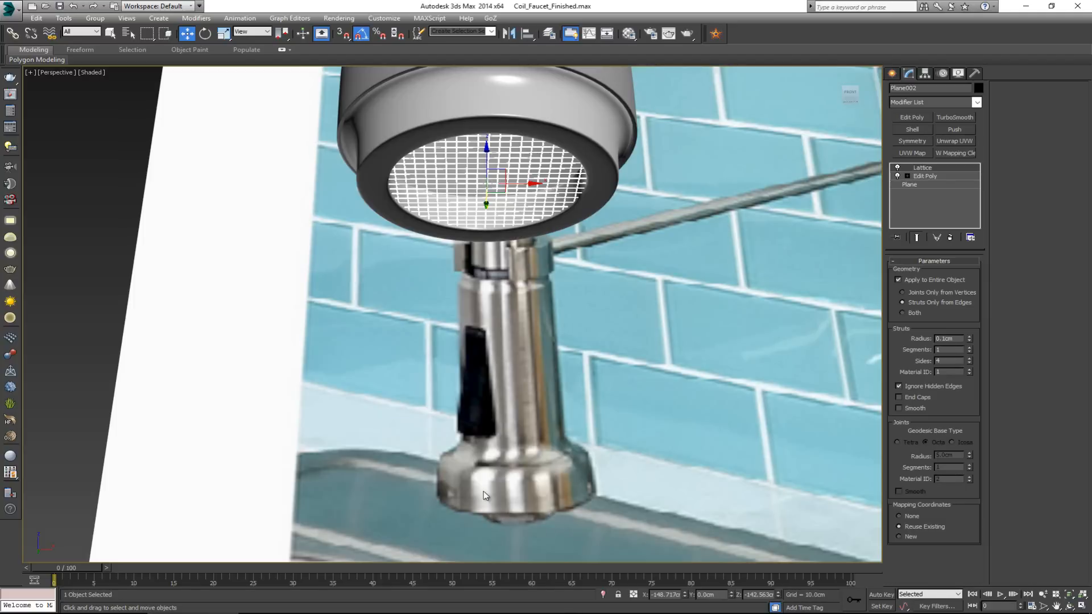
Step: Add an FFD 3x3x3 modifier to the grille and pull its central control point down to bulge the mesh outward
{"action": "left_click", "coordinate": [921, 102]}
{"action": "key", "text": "f"}
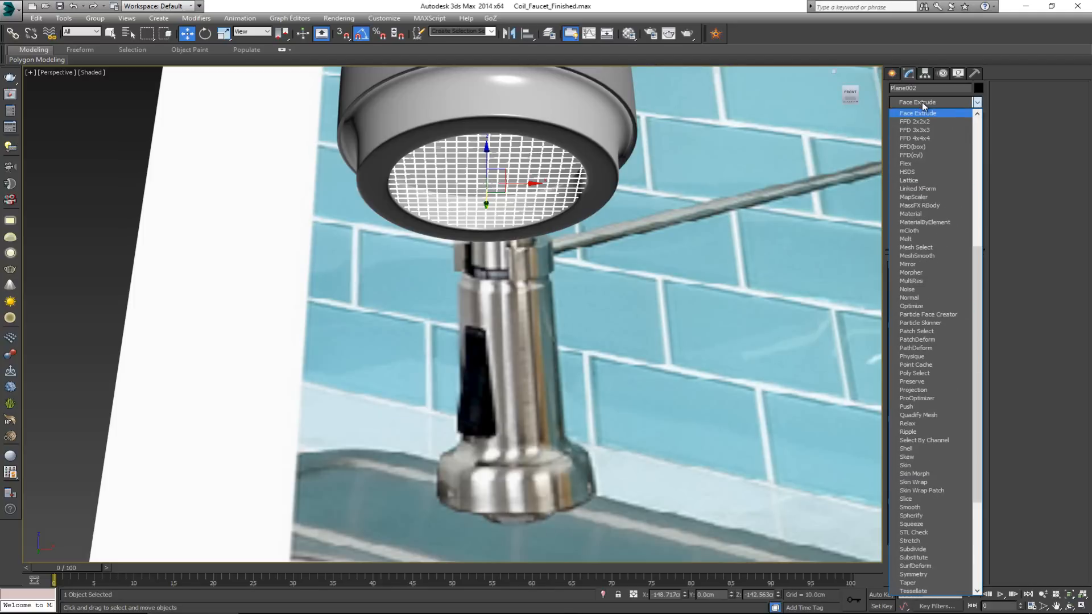
{"action": "left_click", "coordinate": [932, 131]}
{"action": "middle_click_drag", "start_coordinate": [483, 227], "coordinate": [486, 191], "text": "alt"}
{"action": "left_click_drag", "start_coordinate": [485, 157], "coordinate": [482, 197]}
{"action": "middle_click_drag", "start_coordinate": [482, 197], "coordinate": [507, 207], "text": "alt"}
{"action": "scroll", "coordinate": [455, 164], "scroll_direction": "up", "scroll_amount": 5}
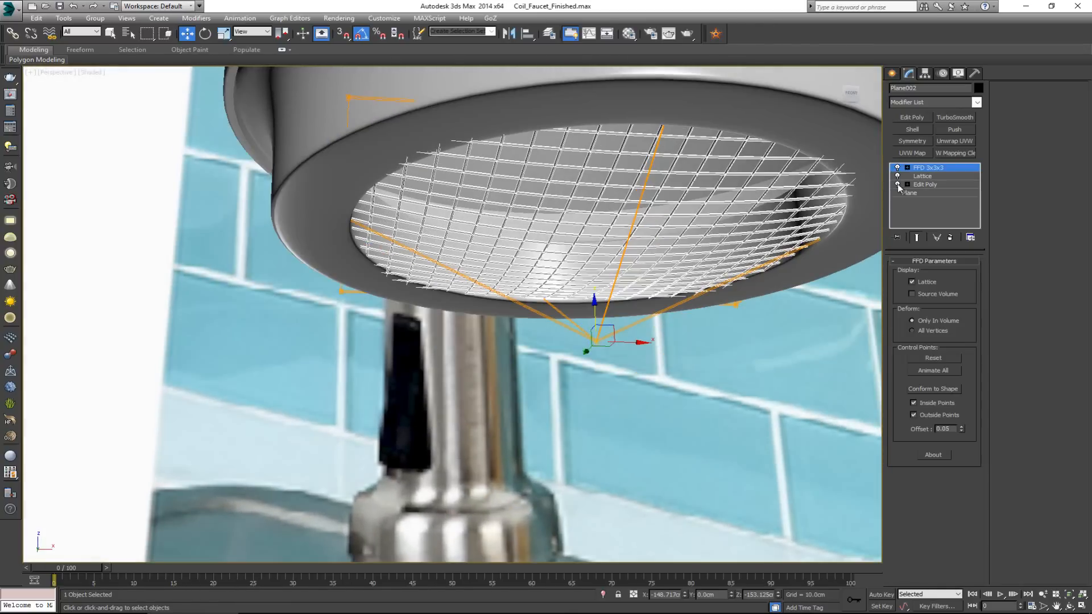
{"action": "left_click_drag", "start_coordinate": [594, 308], "coordinate": [595, 327]}
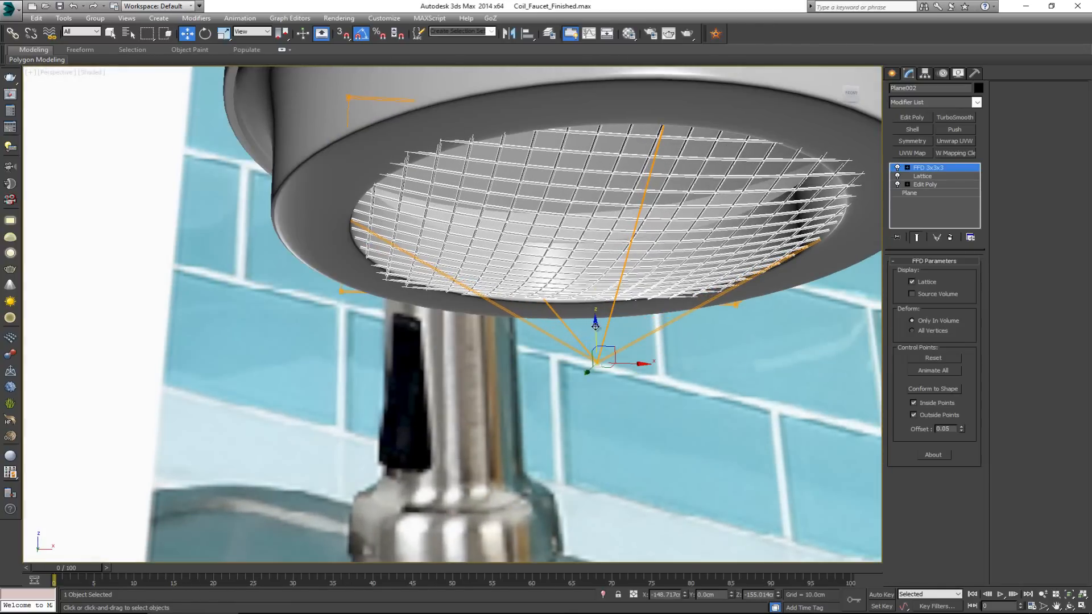
Step: Add an Edit Poly modifier above the FFD and nudge the grille slightly up into the ring
{"action": "left_click", "coordinate": [913, 118]}
{"action": "left_click_drag", "start_coordinate": [588, 205], "coordinate": [589, 200]}
{"action": "left_click", "coordinate": [738, 357]}
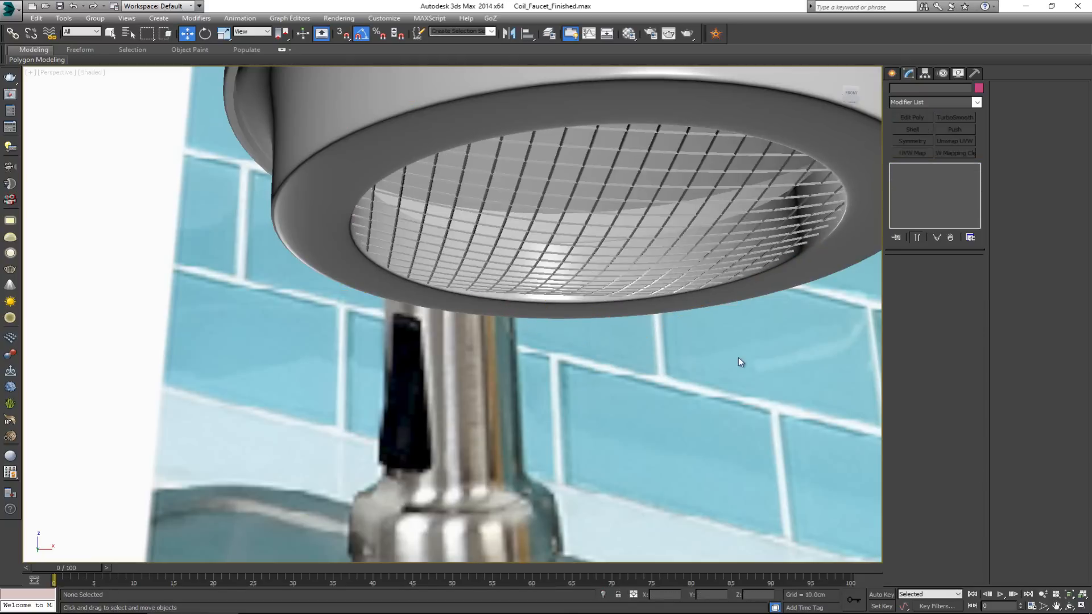
Step: Select all the spray head parts and set their object color to black
{"action": "scroll", "coordinate": [738, 357], "scroll_direction": "down", "scroll_amount": 5}
{"action": "middle_click_drag", "start_coordinate": [566, 341], "coordinate": [529, 314], "text": "alt"}
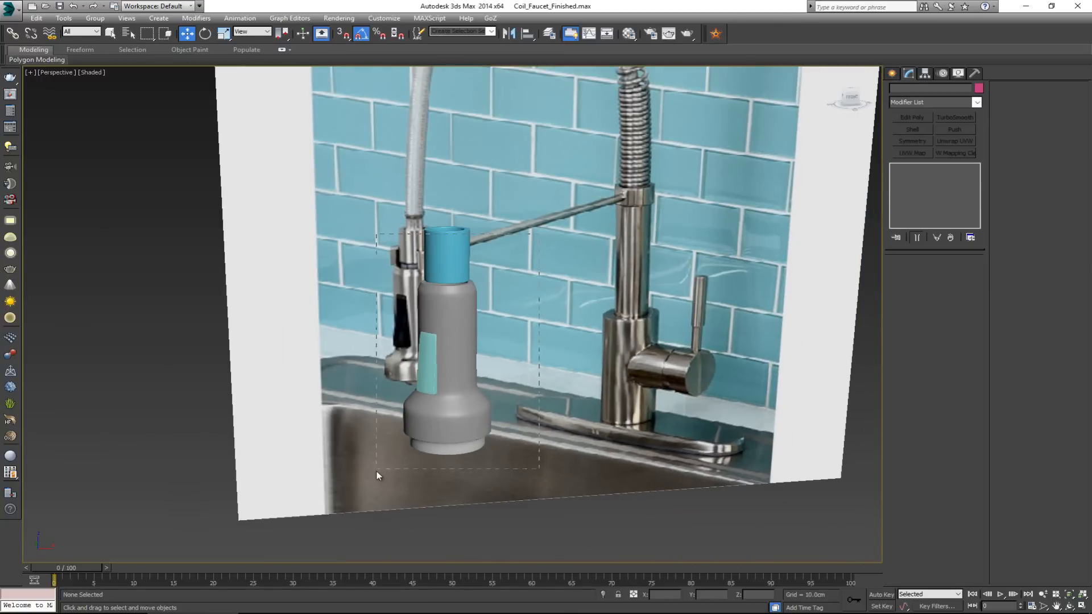
{"action": "left_click_drag", "start_coordinate": [379, 474], "coordinate": [379, 474]}
{"action": "left_click", "coordinate": [978, 91]}
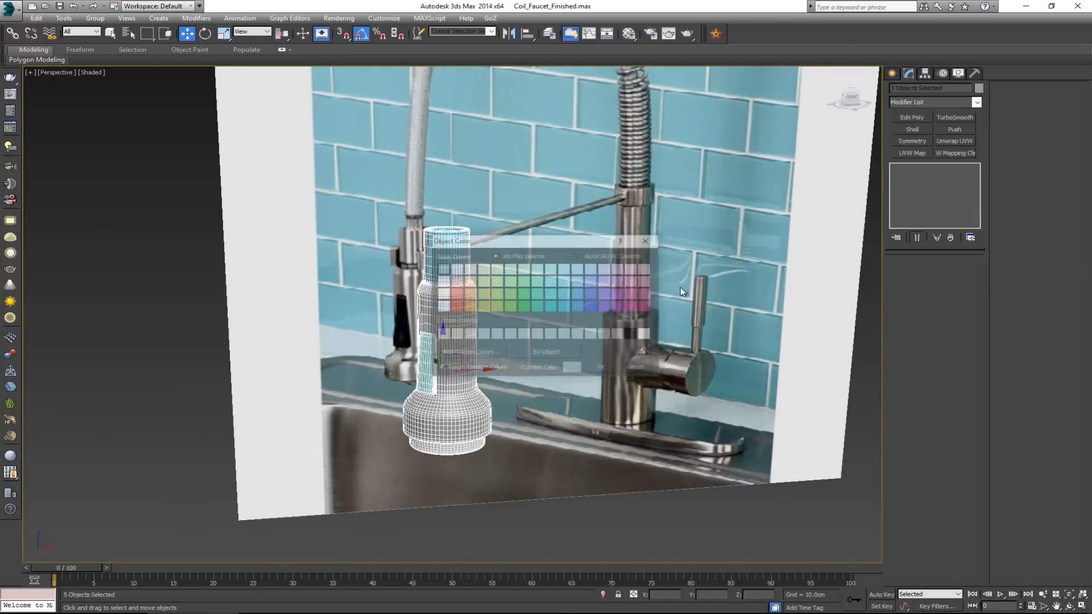
{"action": "left_click", "coordinate": [631, 334]}
{"action": "left_click", "coordinate": [602, 367]}
Step: Assign the Placeholder material to all selected spray head parts and clear the selection
{"action": "key", "text": "m"}
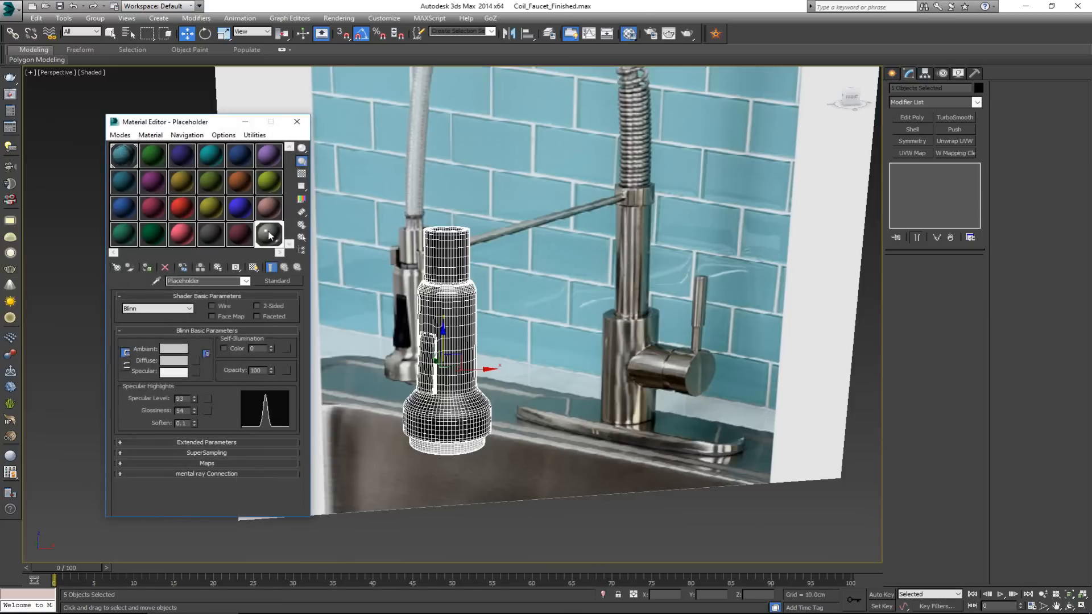
{"action": "left_click", "coordinate": [146, 267]}
{"action": "left_click", "coordinate": [296, 121]}
{"action": "left_click", "coordinate": [492, 221]}
Step: Inspect the spray head and its upper cylinder against the faucet in the reference photo
{"action": "mouse_move", "coordinate": [492, 222]}
{"action": "middle_mouse_down", "text": "alt"}
{"action": "mouse_move", "coordinate": [508, 236]}
{"action": "mouse_move", "coordinate": [483, 229]}
{"action": "middle_mouse_up", "text": "alt"}
{"action": "scroll", "coordinate": [456, 225], "scroll_direction": "up", "scroll_amount": 4}
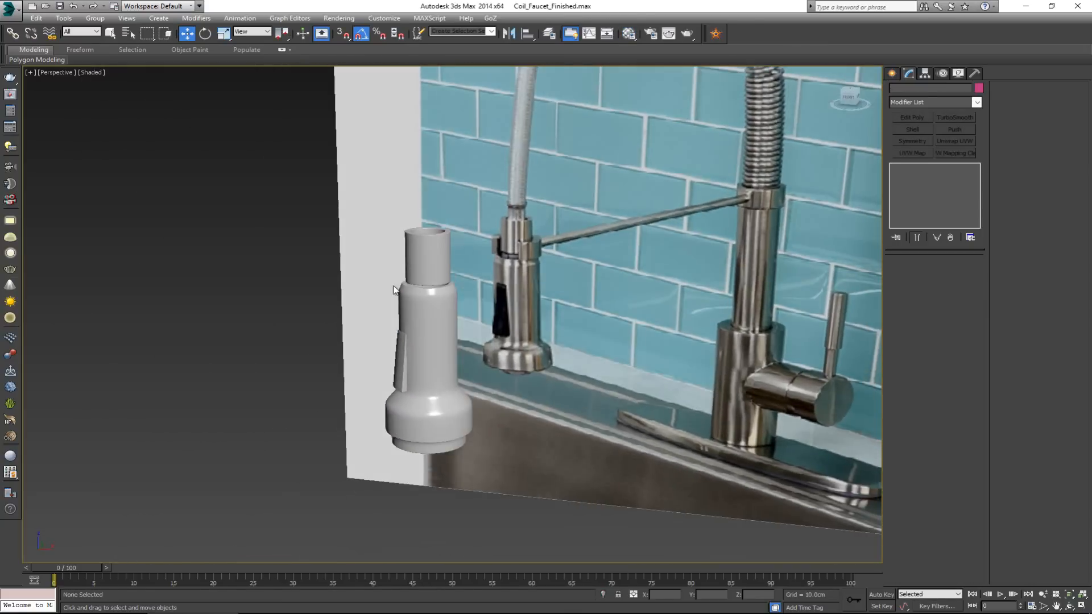
{"action": "scroll", "coordinate": [449, 256], "scroll_direction": "up", "scroll_amount": 5}
{"action": "left_click", "coordinate": [471, 274]}
{"action": "scroll", "coordinate": [470, 274], "scroll_direction": "up", "scroll_amount": 3}
{"action": "scroll", "coordinate": [470, 274], "scroll_direction": "down", "scroll_amount": 3}
{"action": "middle_click_drag", "start_coordinate": [470, 274], "coordinate": [552, 166], "text": "alt"}
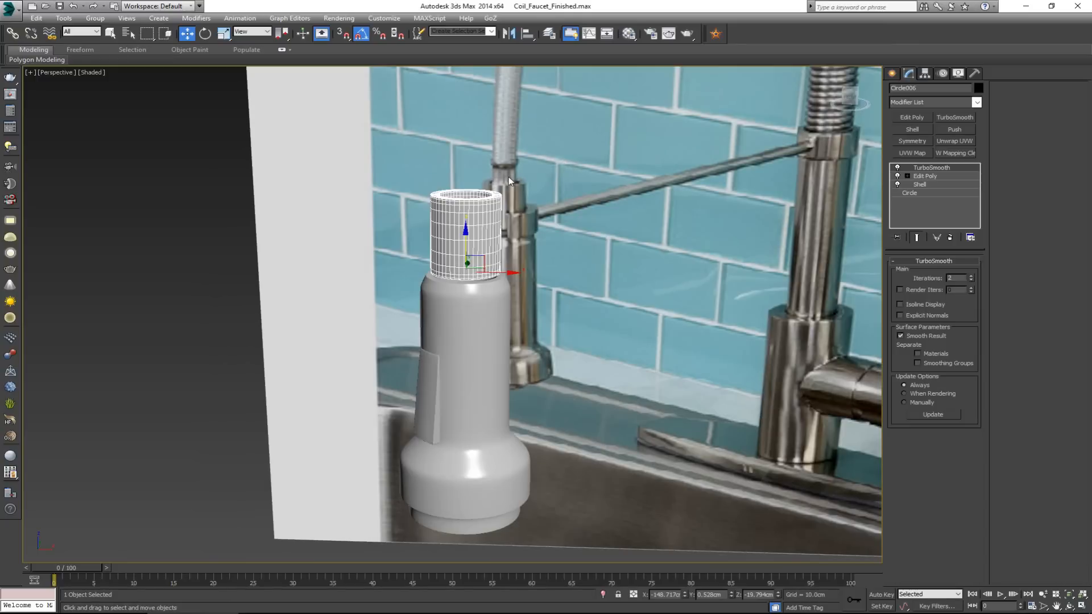
Step: Show all four viewports and frame the reference faucet's coil arch in the Front view
{"action": "key", "text": "alt+w"}
{"action": "scroll", "coordinate": [573, 287], "scroll_direction": "down", "scroll_amount": 4}
{"action": "scroll", "coordinate": [573, 287], "scroll_direction": "down", "scroll_amount": 3}
{"action": "left_click", "coordinate": [624, 152]}
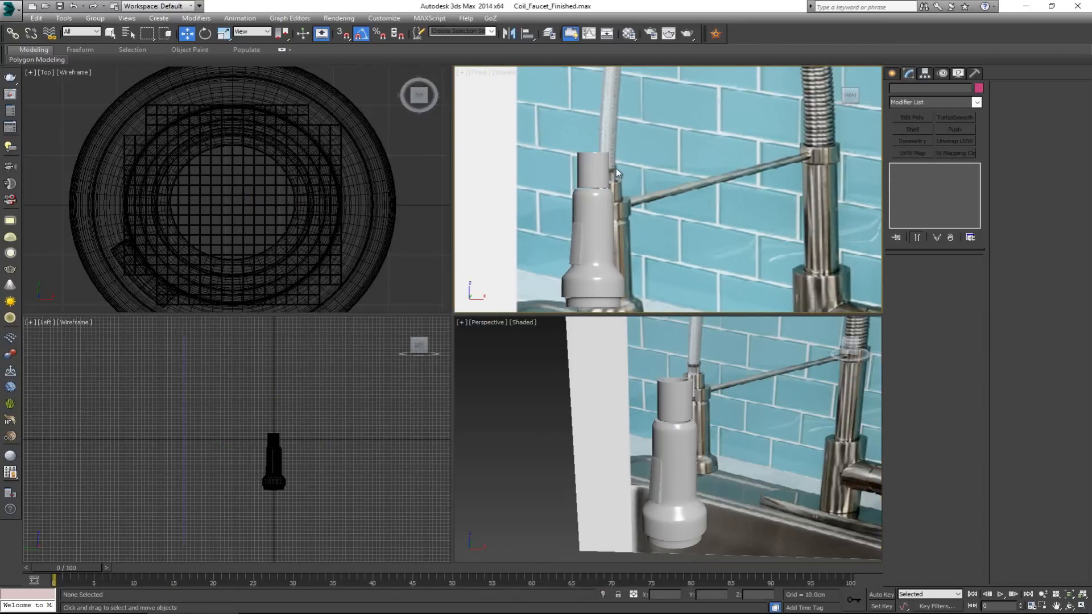
{"action": "scroll", "coordinate": [617, 174], "scroll_direction": "down", "scroll_amount": 3}
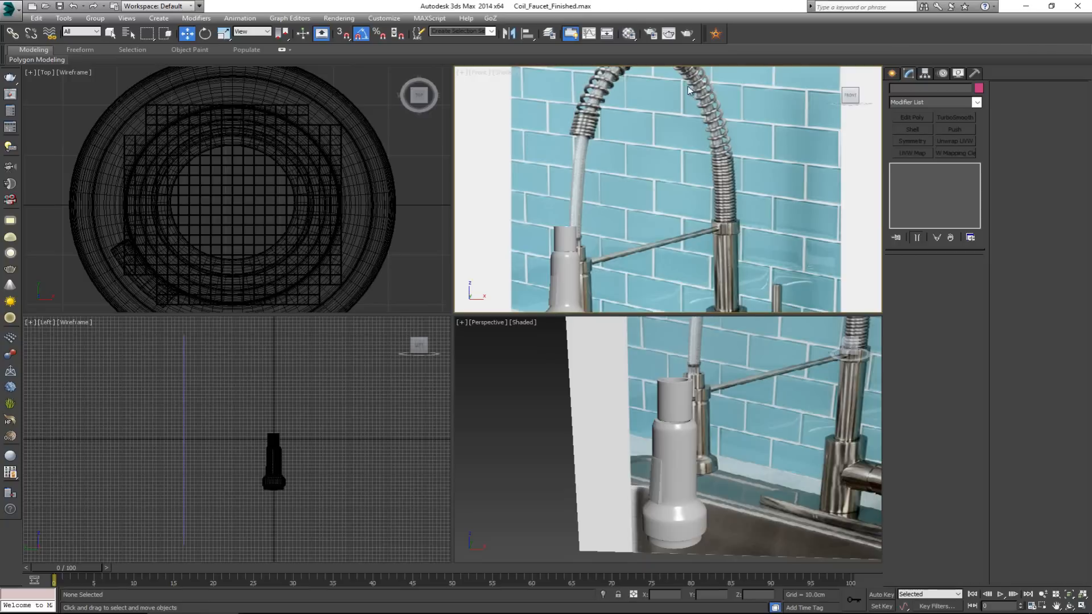
{"action": "middle_click_drag", "start_coordinate": [725, 187], "coordinate": [723, 212]}
{"action": "scroll", "coordinate": [722, 246], "scroll_direction": "down", "scroll_amount": 2}
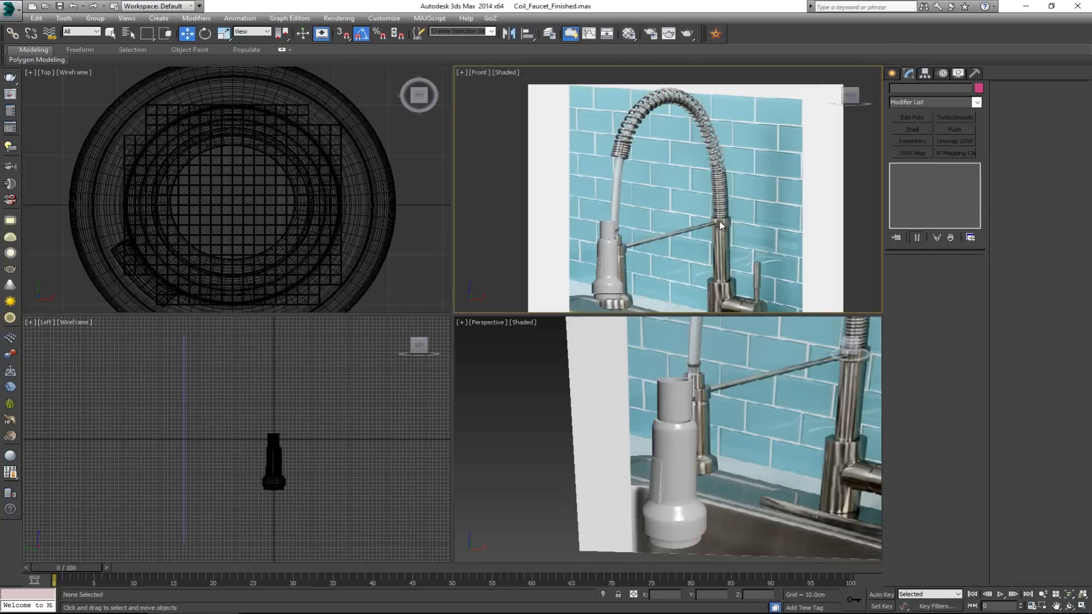
Step: Examine the reference faucet's coil arch and hose in the Perspective and Front views
{"action": "scroll", "coordinate": [721, 214], "scroll_direction": "down", "scroll_amount": 2}
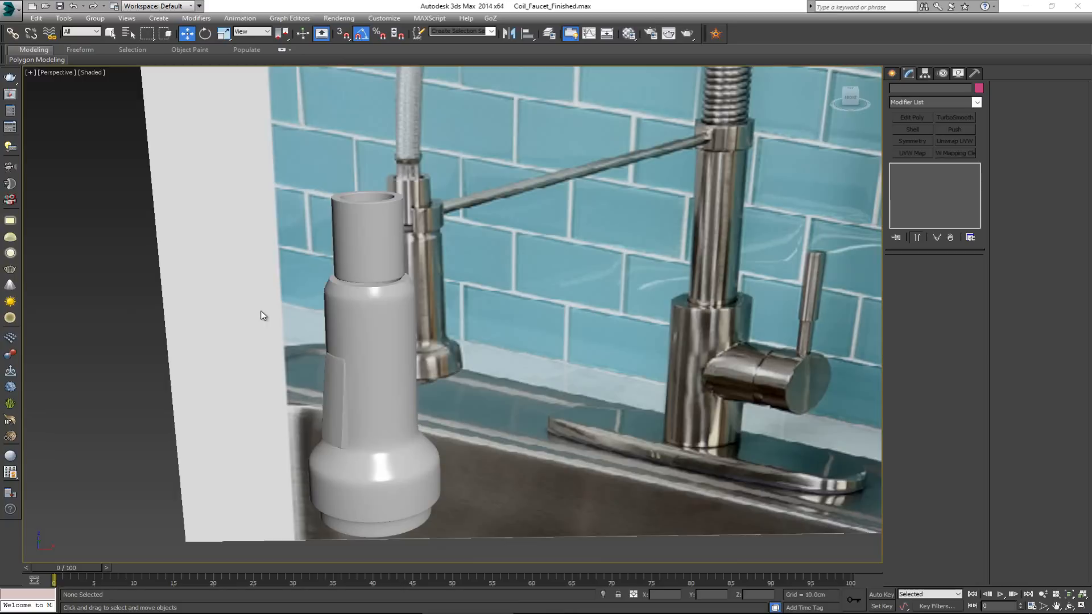
{"action": "middle_click_drag", "start_coordinate": [261, 314], "coordinate": [211, 350]}
{"action": "scroll", "coordinate": [210, 350], "scroll_direction": "down", "scroll_amount": 2}
{"action": "scroll", "coordinate": [208, 349], "scroll_direction": "down", "scroll_amount": 2}
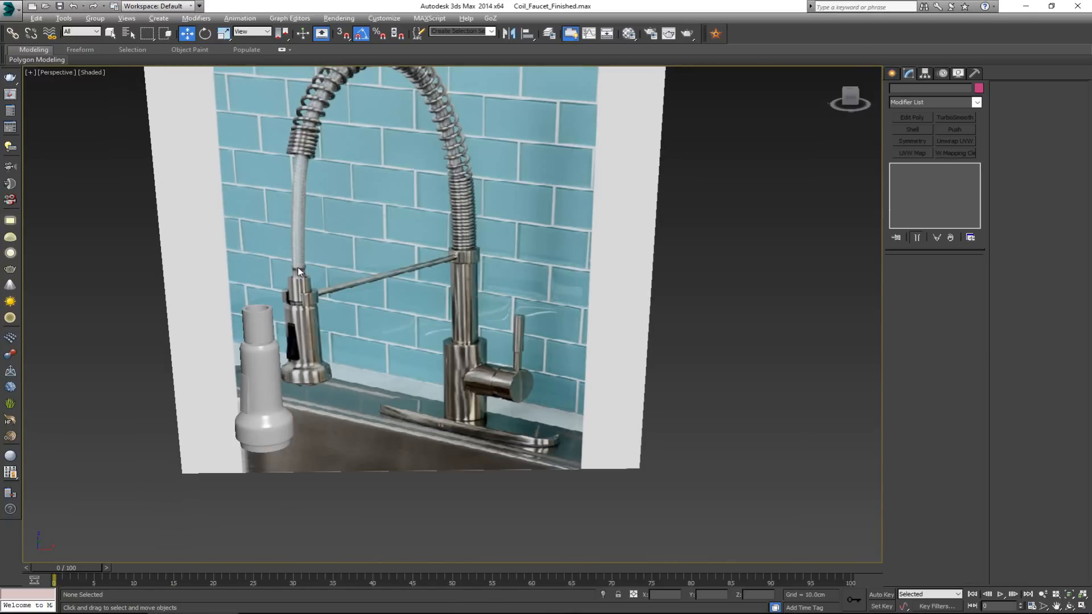
{"action": "scroll", "coordinate": [511, 284], "scroll_direction": "down", "scroll_amount": 2}
{"action": "scroll", "coordinate": [552, 255], "scroll_direction": "up", "scroll_amount": 2}
{"action": "key", "text": "alt+w"}
{"action": "middle_click_drag", "start_coordinate": [606, 214], "coordinate": [605, 221]}
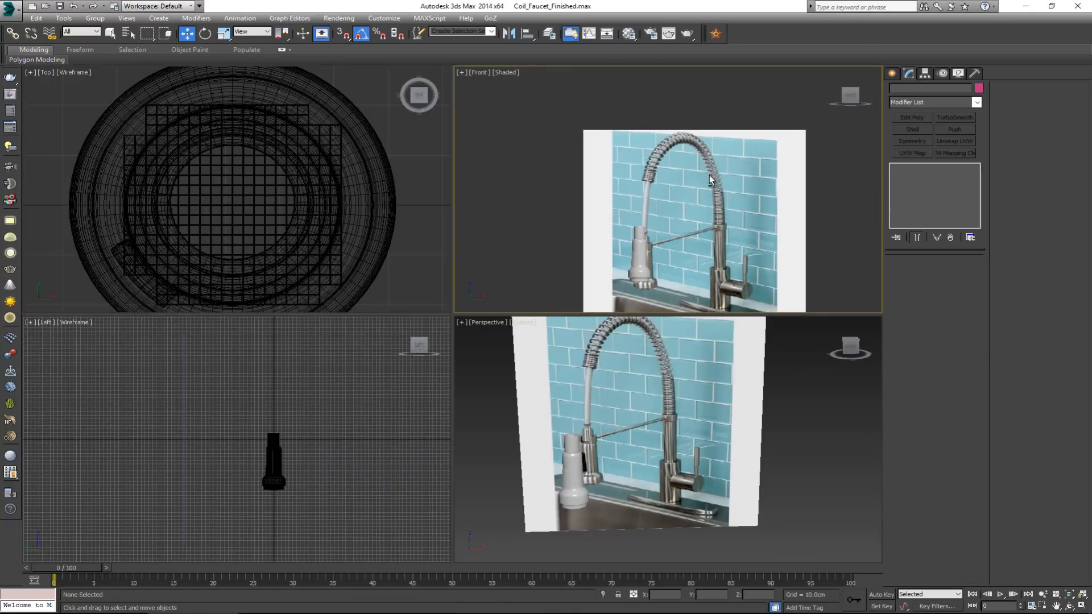
{"action": "key", "text": "alt+w"}
{"action": "scroll", "coordinate": [464, 349], "scroll_direction": "up", "scroll_amount": 4}
{"action": "scroll", "coordinate": [517, 217], "scroll_direction": "up", "scroll_amount": 3}
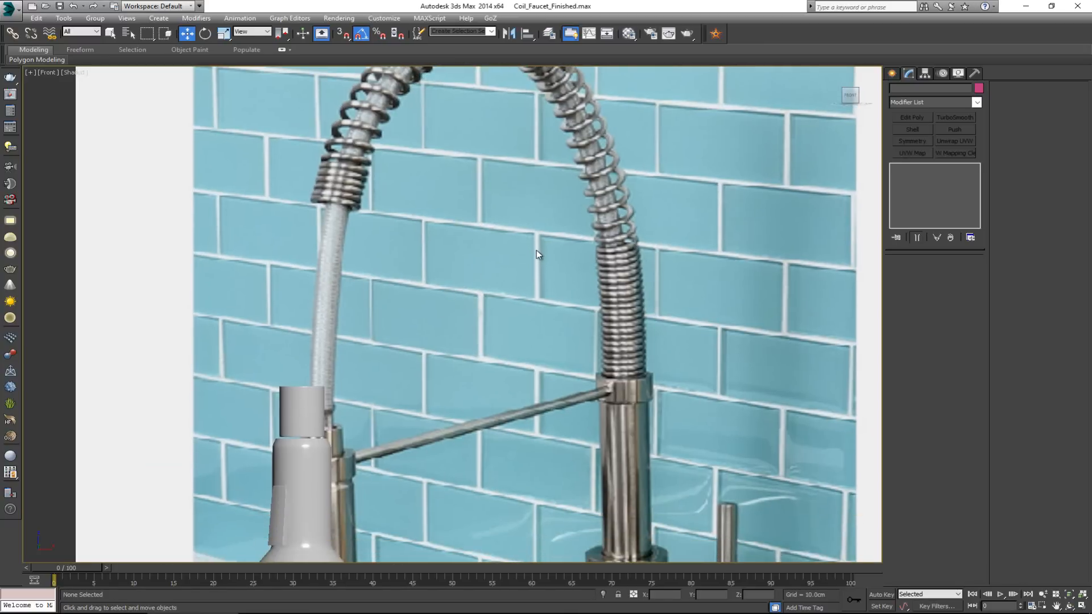
{"action": "scroll", "coordinate": [543, 248], "scroll_direction": "down", "scroll_amount": 3}
Step: Unhide all the hidden faucet parts and compare the spray head, support rod and column with the reference photo
{"action": "right_click", "coordinate": [553, 311]}
{"action": "left_click", "coordinate": [591, 266]}
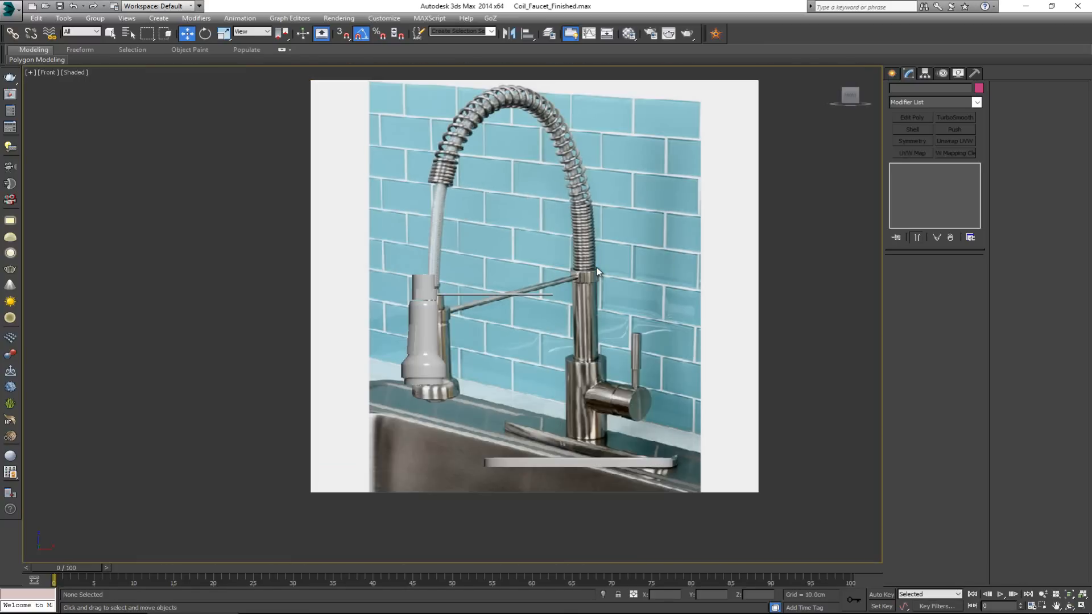
{"action": "scroll", "coordinate": [500, 302], "scroll_direction": "up", "scroll_amount": 3}
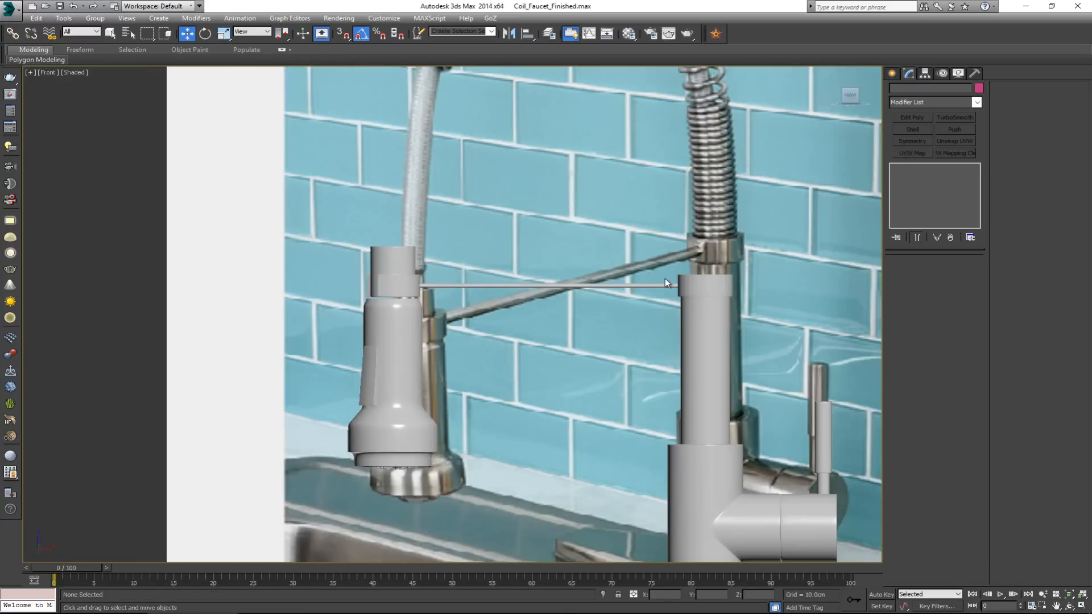
{"action": "scroll", "coordinate": [637, 275], "scroll_direction": "down", "scroll_amount": 5}
{"action": "scroll", "coordinate": [396, 208], "scroll_direction": "up", "scroll_amount": 6}
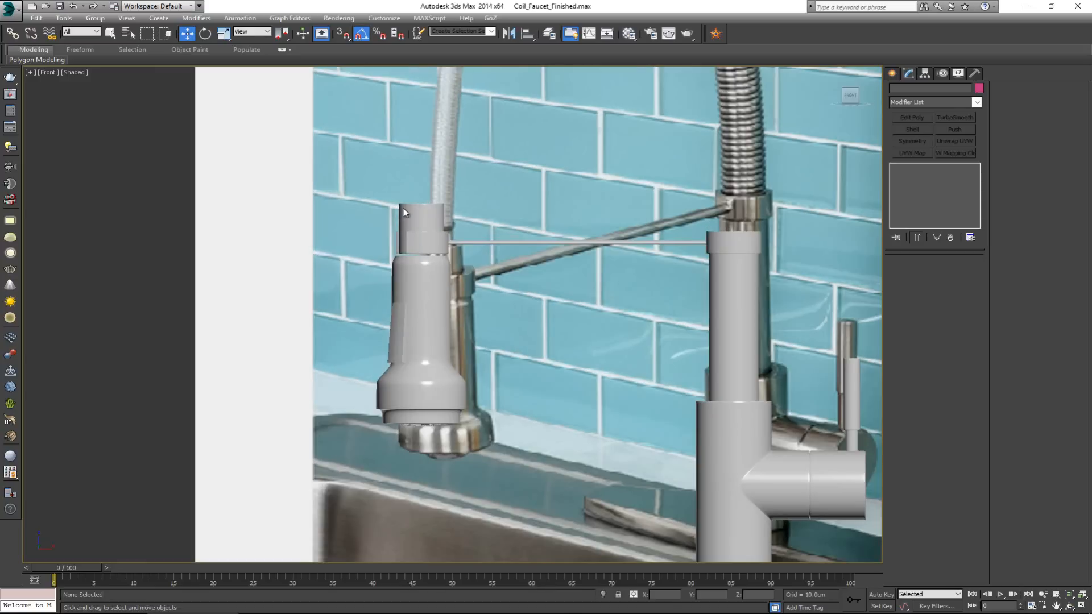
{"action": "middle_click_drag", "start_coordinate": [423, 204], "coordinate": [386, 264]}
{"action": "middle_click_drag", "start_coordinate": [681, 301], "coordinate": [682, 323]}
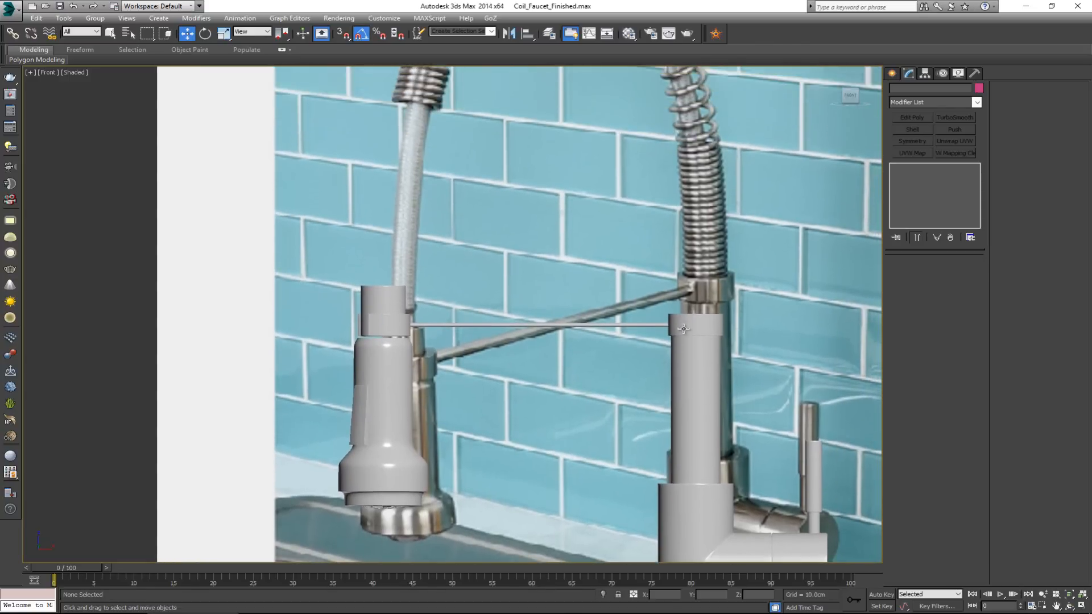
{"action": "scroll", "coordinate": [682, 326], "scroll_direction": "down", "scroll_amount": 3}
{"action": "middle_click_drag", "start_coordinate": [599, 110], "coordinate": [584, 207]}
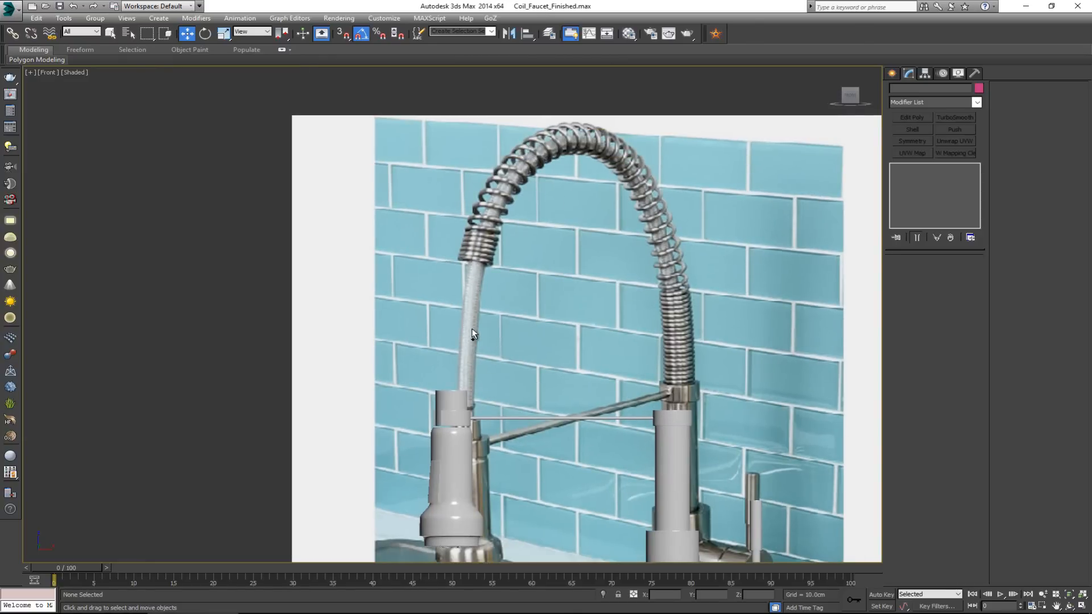
Step: Draw a circle spline with a radius of about 103.4 cm in the Front view, centred on the support rod between spray head and column
{"action": "right_click", "coordinate": [552, 297]}
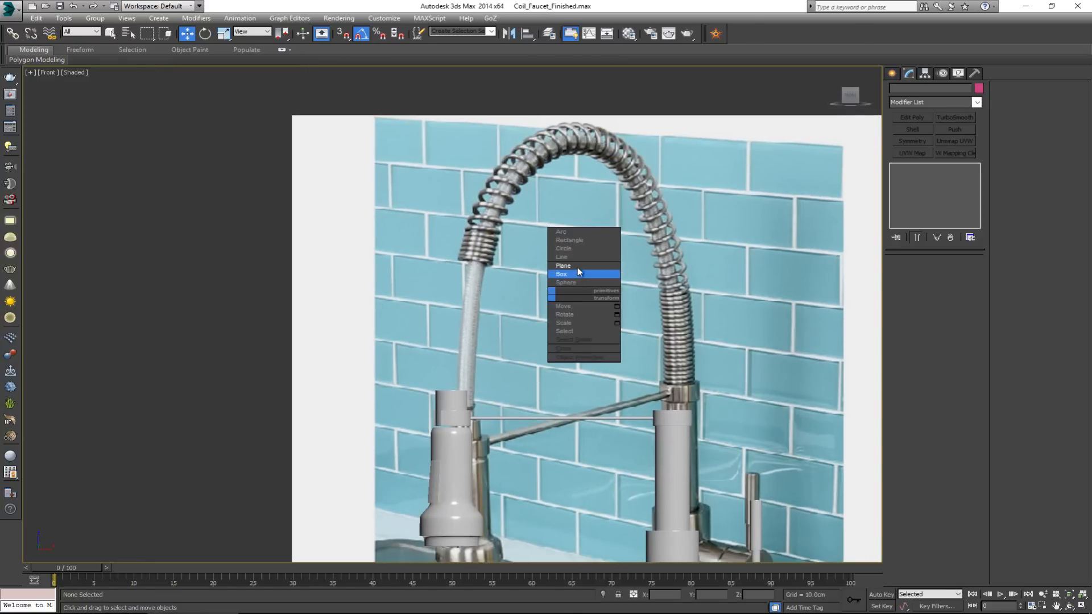
{"action": "left_click", "coordinate": [564, 248]}
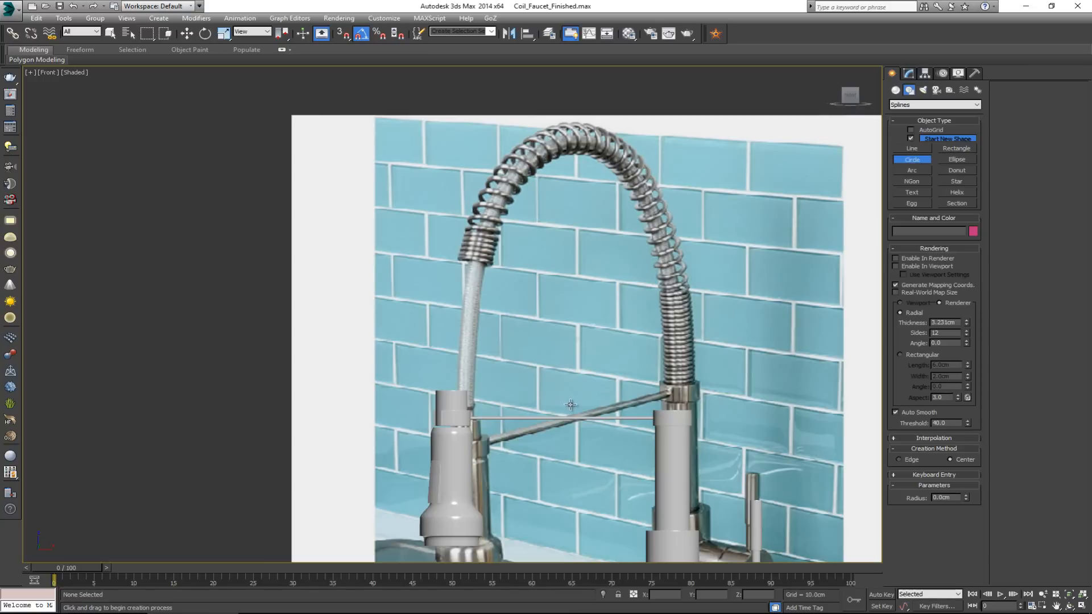
{"action": "left_click_drag", "start_coordinate": [567, 418], "coordinate": [583, 318]}
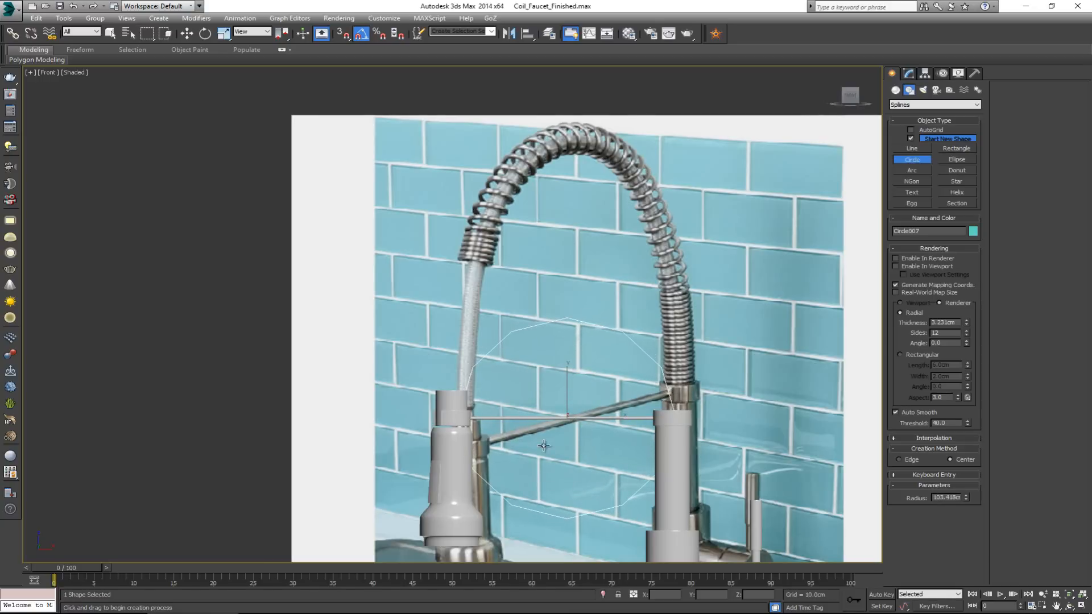
{"action": "key", "text": "w"}
{"action": "middle_click_drag", "start_coordinate": [614, 296], "coordinate": [610, 257]}
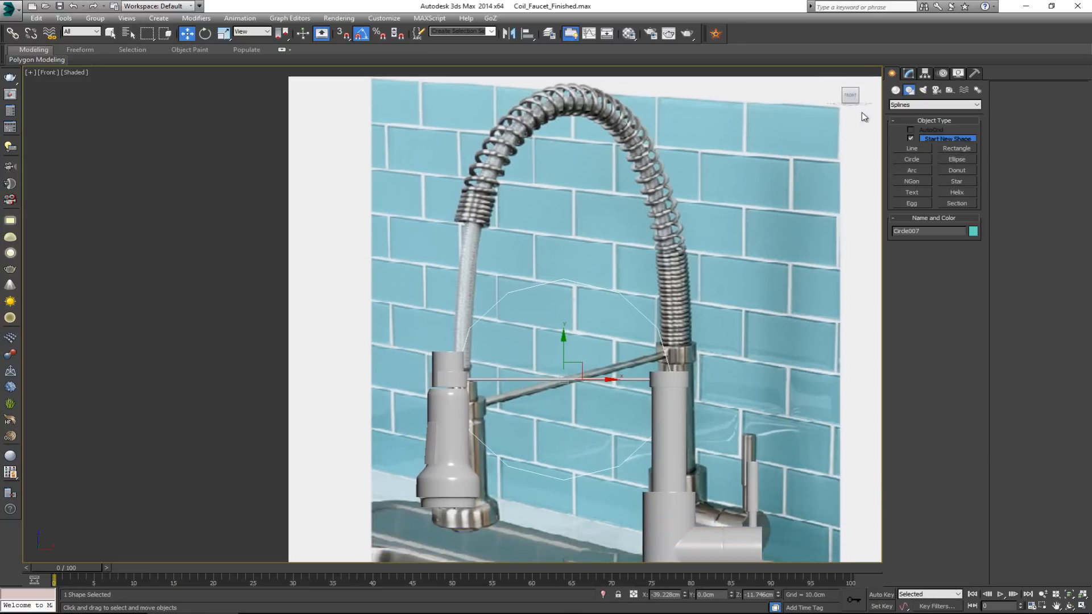
Step: Convert the circle to an editable spline and delete its two lower segments
{"action": "left_click", "coordinate": [910, 73]}
{"action": "right_click", "coordinate": [543, 368]}
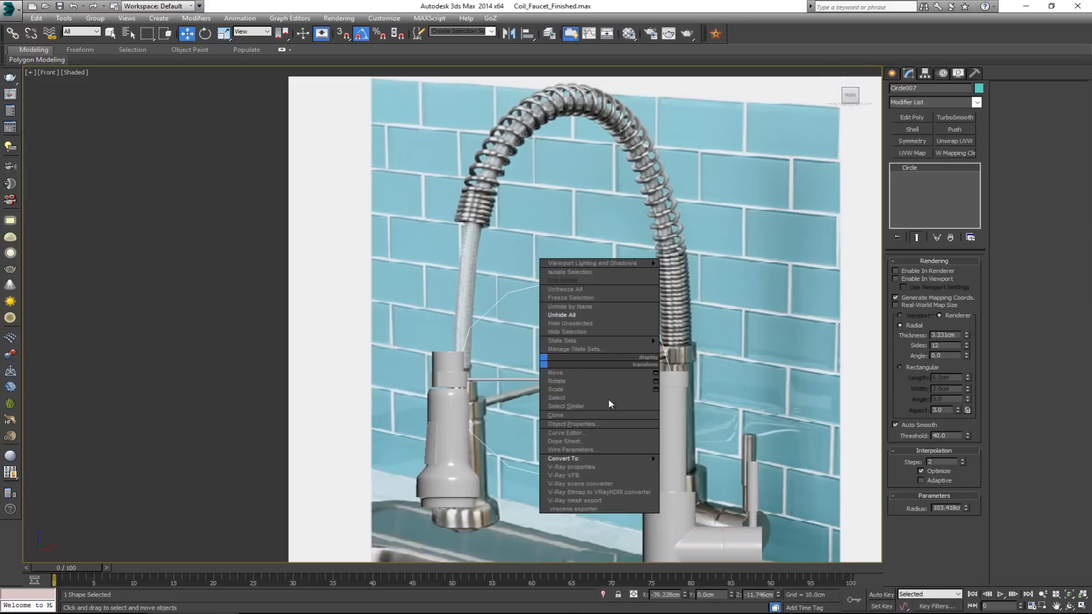
{"action": "mouse_move", "coordinate": [633, 460]}
{"action": "left_click", "coordinate": [698, 459]}
{"action": "key", "text": "2"}
{"action": "left_click_drag", "start_coordinate": [592, 456], "coordinate": [534, 489]}
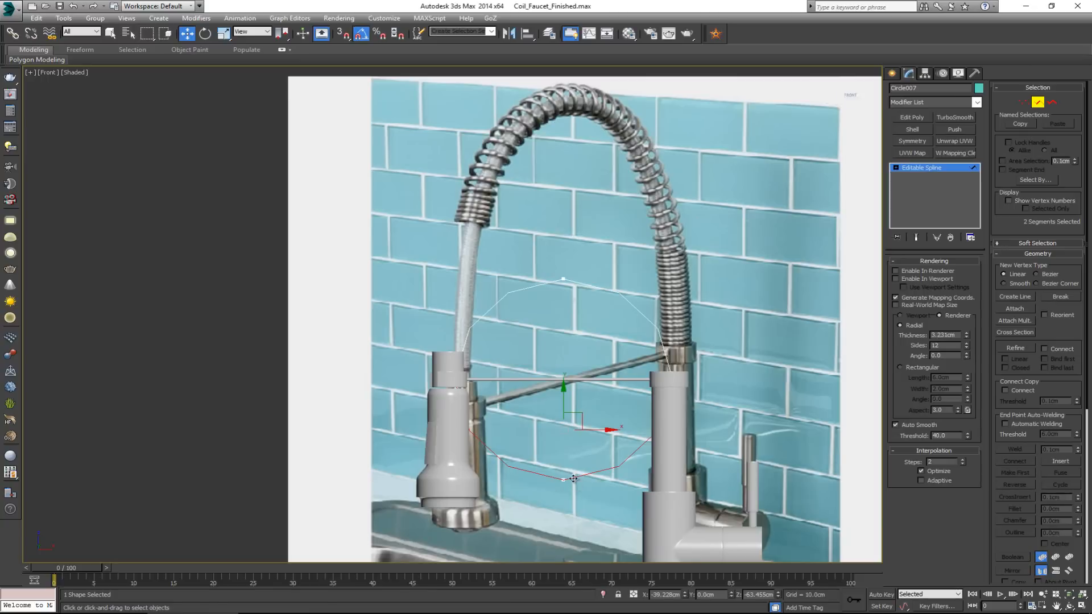
{"action": "key", "text": "Delete"}
Step: Raise the arch spline's top vertex to the crest of the reference coil and set the interpolation steps to 6
{"action": "key", "text": "1"}
{"action": "left_click", "coordinate": [563, 279]}
{"action": "left_click_drag", "start_coordinate": [566, 244], "coordinate": [580, 79]}
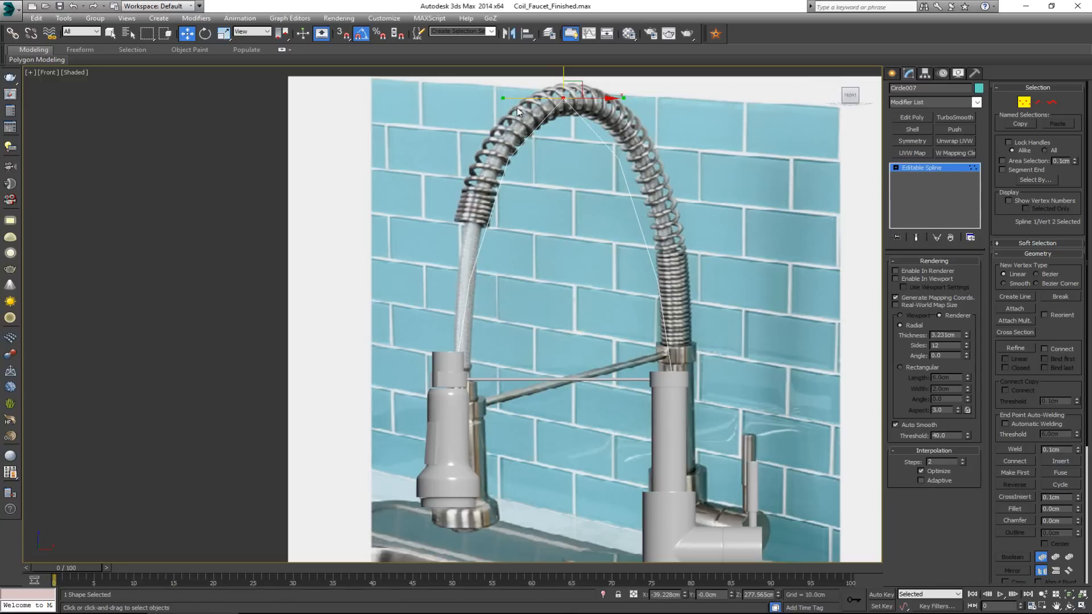
{"action": "double_click", "coordinate": [964, 460]}
{"action": "double_click", "coordinate": [963, 460]}
{"action": "middle_click_drag", "start_coordinate": [620, 167], "coordinate": [619, 227]}
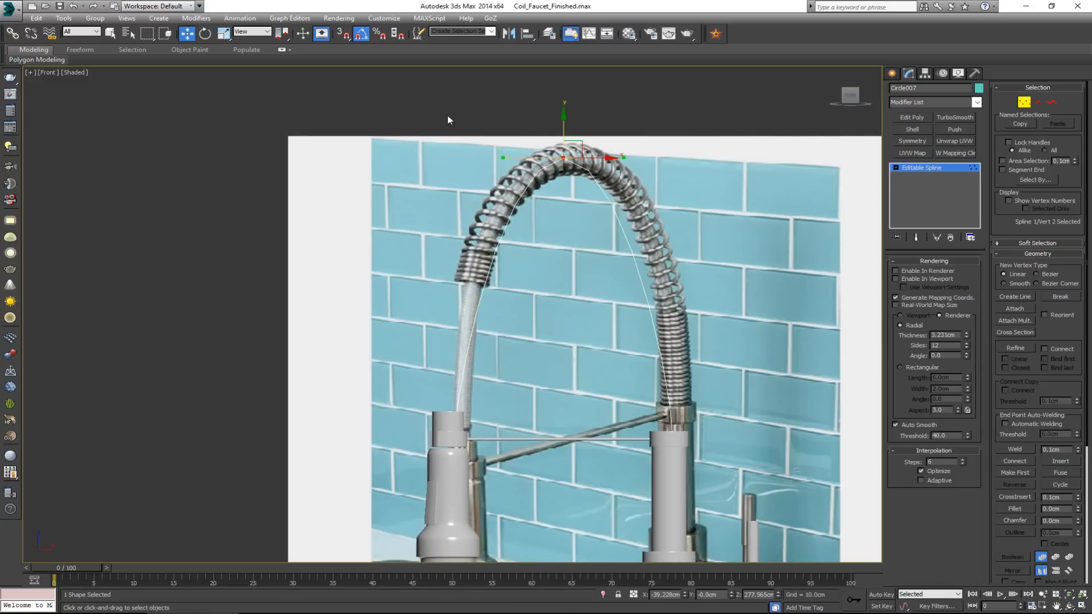
Step: Lengthen the top vertex's Bezier handles horizontally so the arch follows the curve of the reference coil
{"action": "key", "text": "r"}
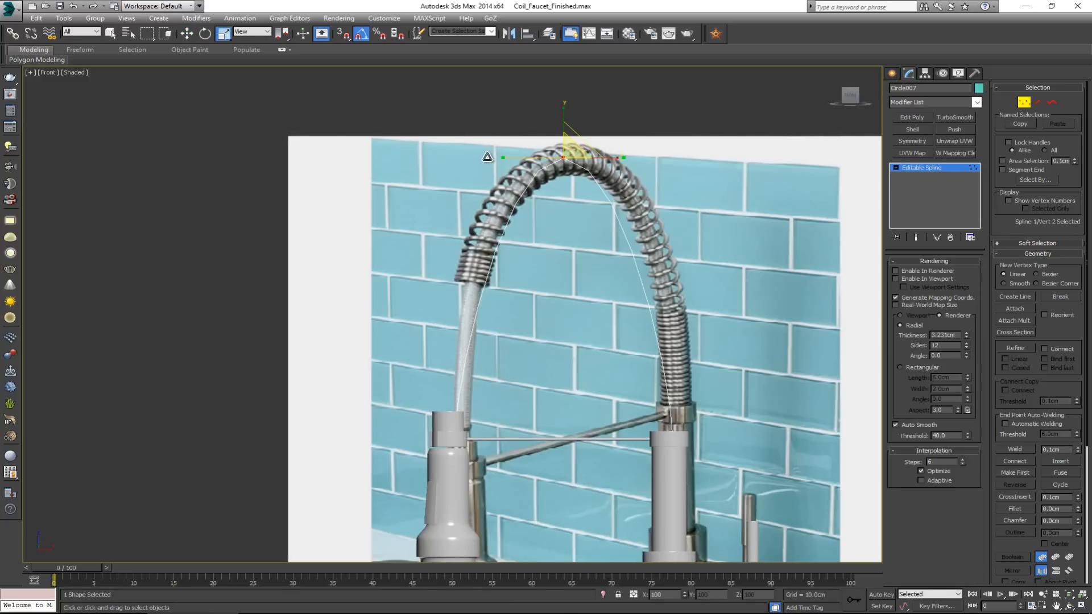
{"action": "key", "text": "w"}
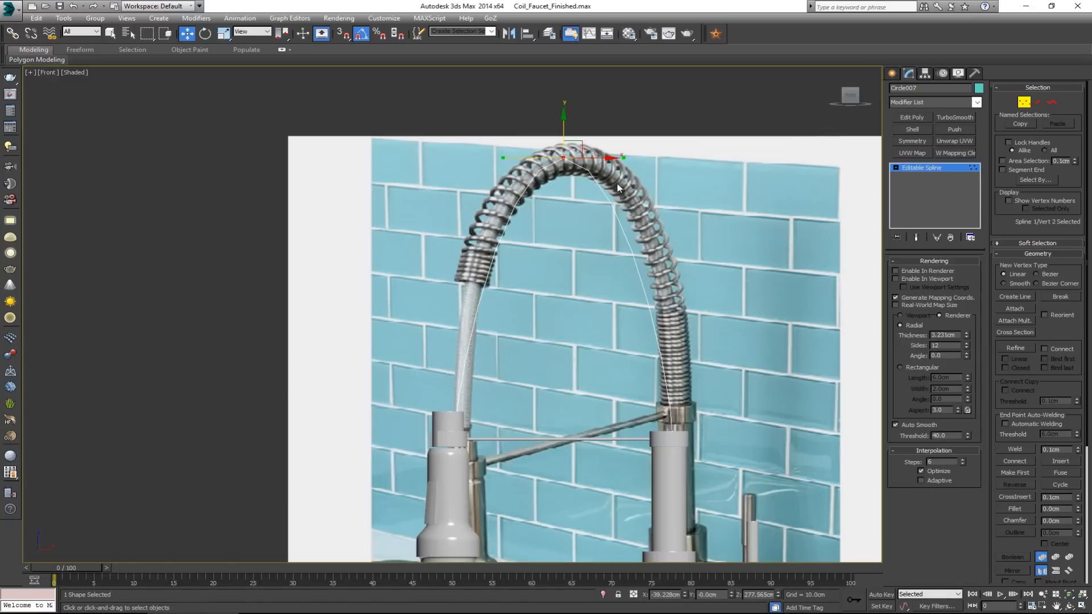
{"action": "left_click_drag", "start_coordinate": [504, 158], "coordinate": [476, 178]}
{"action": "left_click_drag", "start_coordinate": [503, 159], "coordinate": [451, 161]}
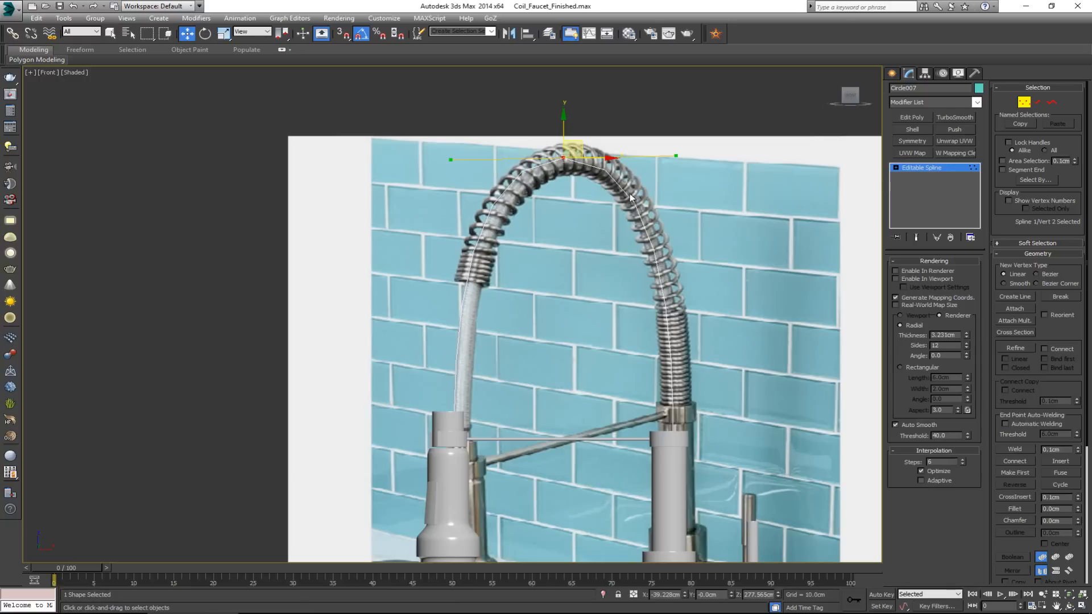
Step: Adjust the arch spline's two end vertices so they are centred on the spray head and the faucet column
{"action": "left_click", "coordinate": [453, 439]}
{"action": "key", "text": "F3"}
{"action": "left_click_drag", "start_coordinate": [473, 439], "coordinate": [474, 436]}
{"action": "left_click", "coordinate": [676, 441]}
{"action": "left_click_drag", "start_coordinate": [705, 439], "coordinate": [701, 442]}
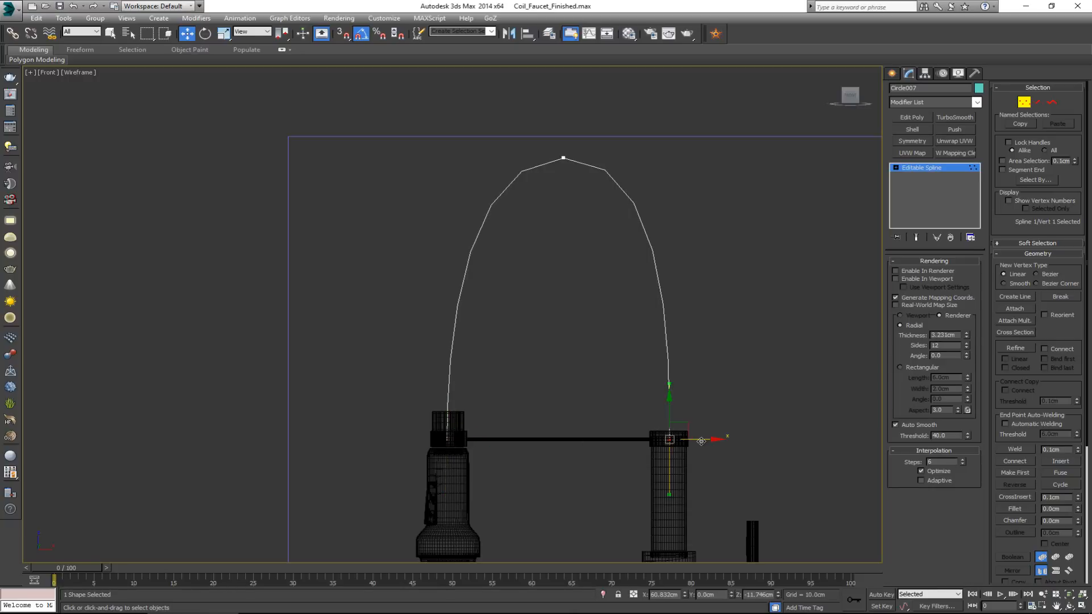
{"action": "key", "text": "F3"}
{"action": "scroll", "coordinate": [596, 347], "scroll_direction": "up", "scroll_amount": 1}
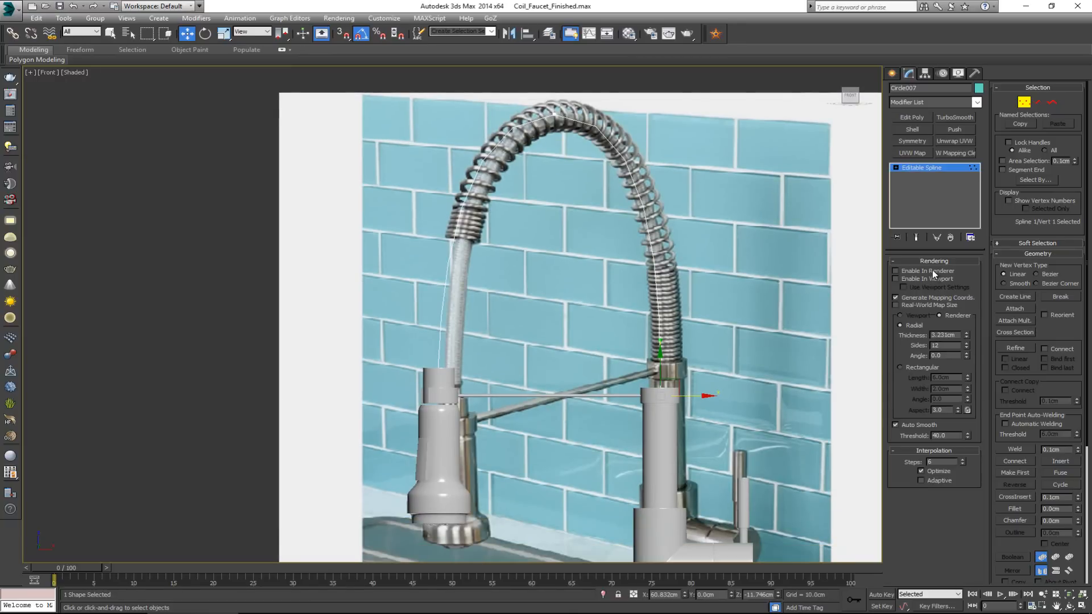
Step: Enable the arch spline in the renderer and viewport with a radial thickness of about 19.5 cm
{"action": "left_click", "coordinate": [896, 279]}
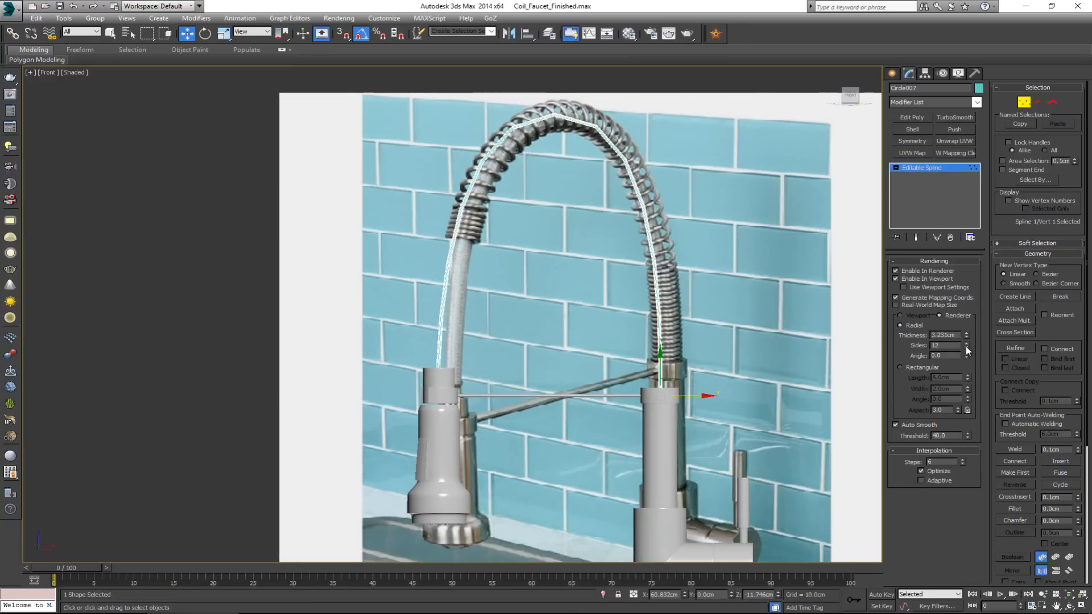
{"action": "left_click_drag", "start_coordinate": [966, 335], "coordinate": [911, 68]}
{"action": "key", "text": "alt+w"}
{"action": "right_click", "coordinate": [739, 442]}
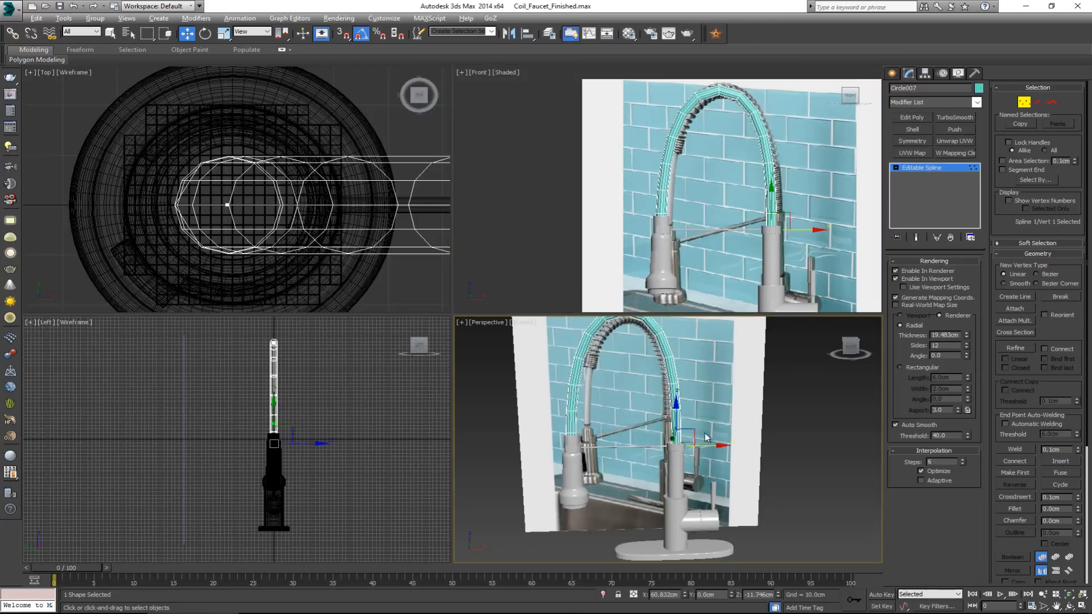
{"action": "key", "text": "alt+w"}
{"action": "mouse_move", "coordinate": [535, 344]}
{"action": "middle_mouse_down", "text": "alt"}
{"action": "mouse_move", "coordinate": [567, 380]}
{"action": "mouse_move", "coordinate": [607, 395]}
{"action": "mouse_move", "coordinate": [614, 378]}
{"action": "mouse_move", "coordinate": [540, 342]}
{"action": "mouse_move", "coordinate": [495, 370]}
{"action": "middle_mouse_up", "text": "alt"}
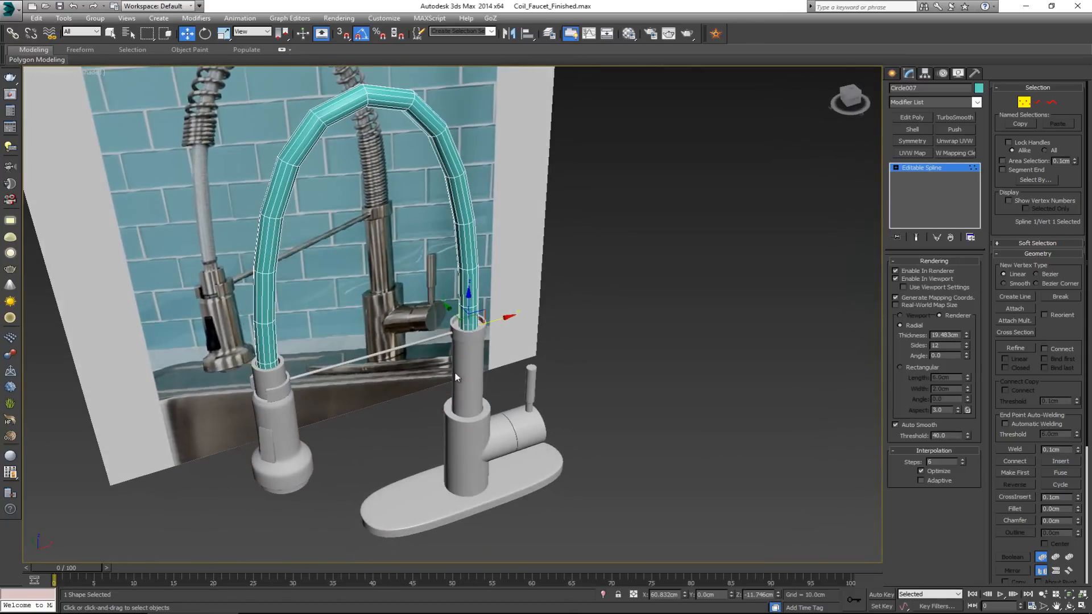
Step: Set the tube's radial thickness to about 22.4 cm to fit the opening of the spray head's upper cylinder
{"action": "scroll", "coordinate": [250, 388], "scroll_direction": "up", "scroll_amount": 5}
{"action": "scroll", "coordinate": [324, 361], "scroll_direction": "up", "scroll_amount": 3}
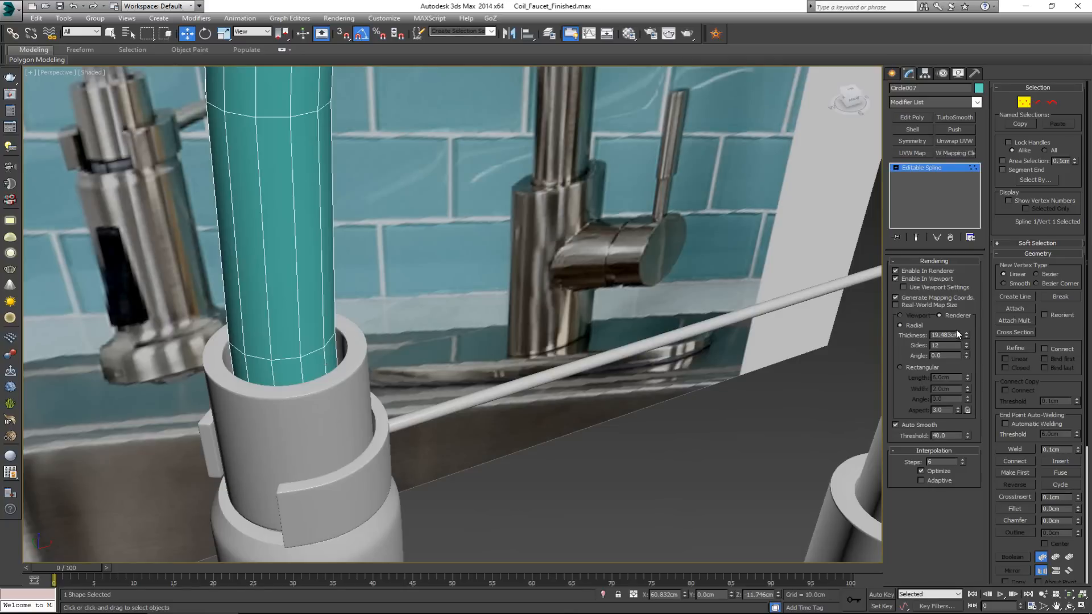
{"action": "left_click_drag", "start_coordinate": [968, 335], "coordinate": [969, 329]}
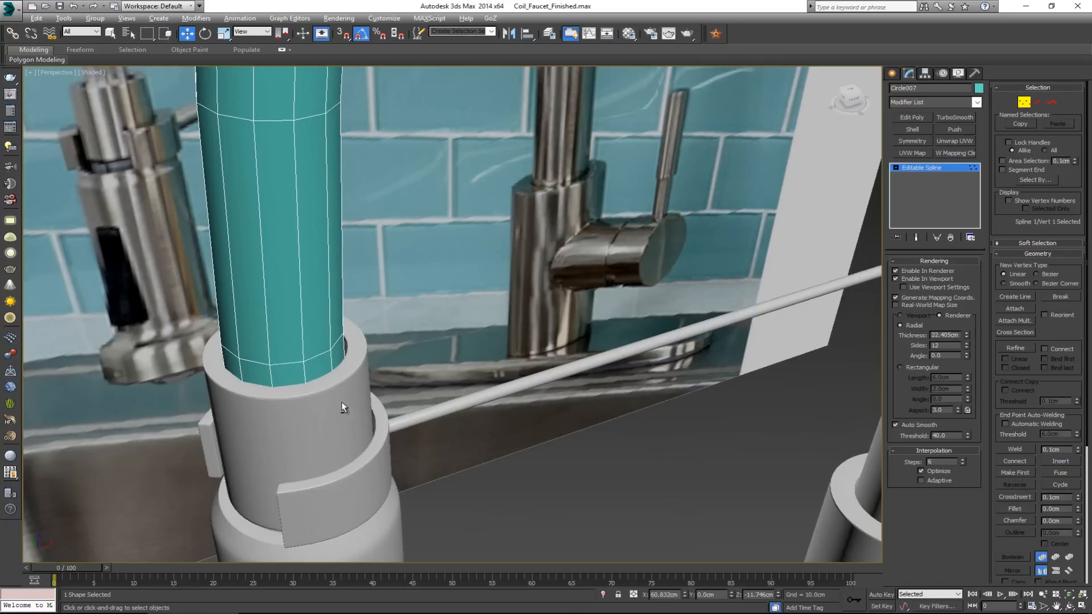
Step: Inspect the arched tube's fit in the spray head and column openings and its shape against the reference faucet
{"action": "scroll", "coordinate": [332, 401], "scroll_direction": "down", "scroll_amount": 6}
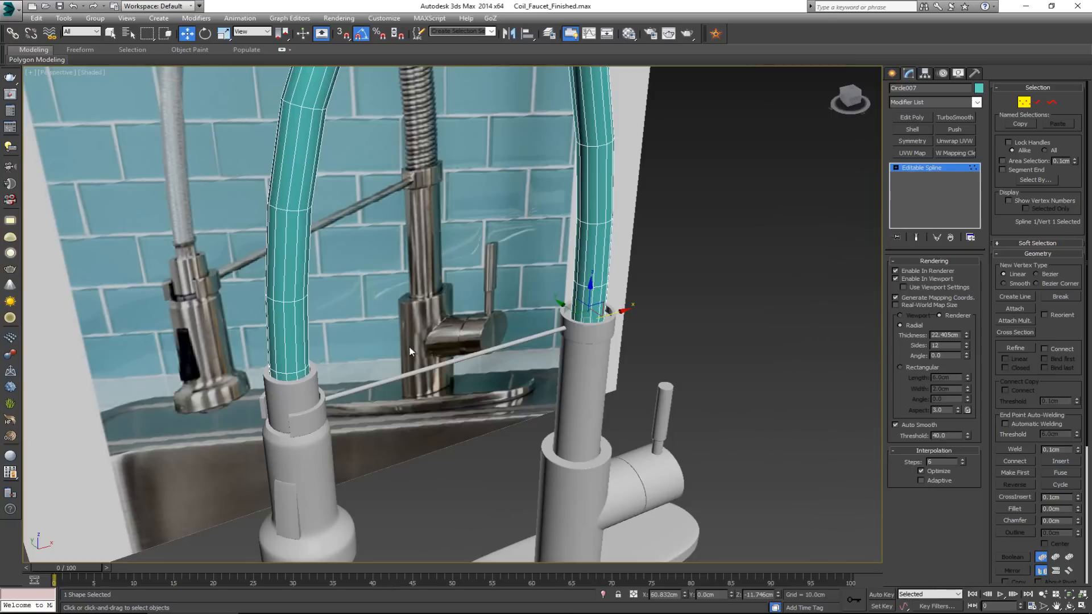
{"action": "middle_click_drag", "start_coordinate": [515, 319], "coordinate": [491, 404]}
{"action": "scroll", "coordinate": [490, 353], "scroll_direction": "down", "scroll_amount": 3}
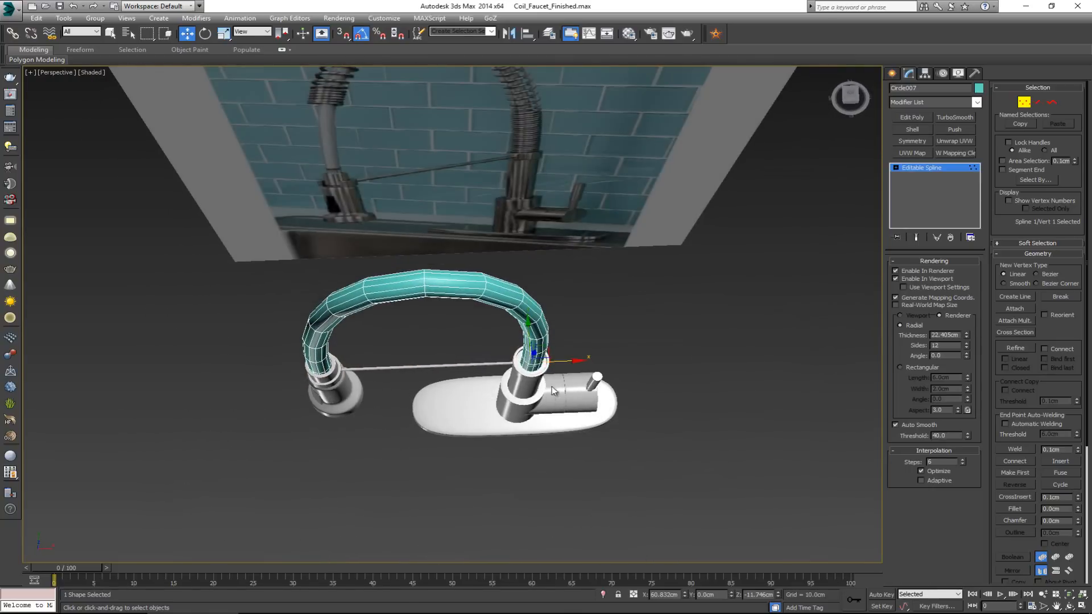
{"action": "scroll", "coordinate": [528, 360], "scroll_direction": "up", "scroll_amount": 4}
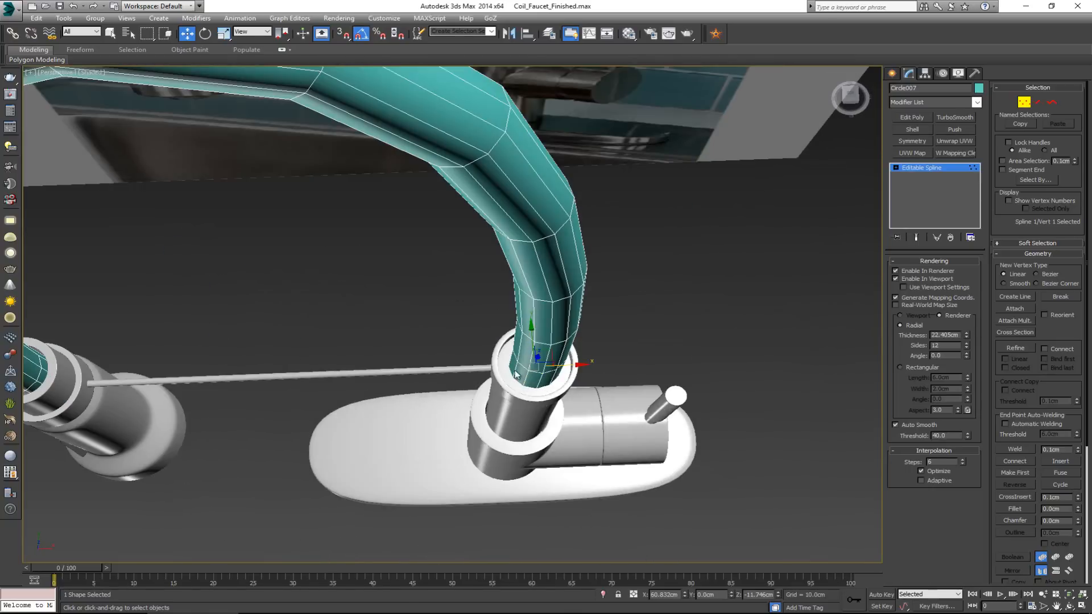
{"action": "middle_click_drag", "start_coordinate": [517, 360], "coordinate": [526, 392], "text": "alt"}
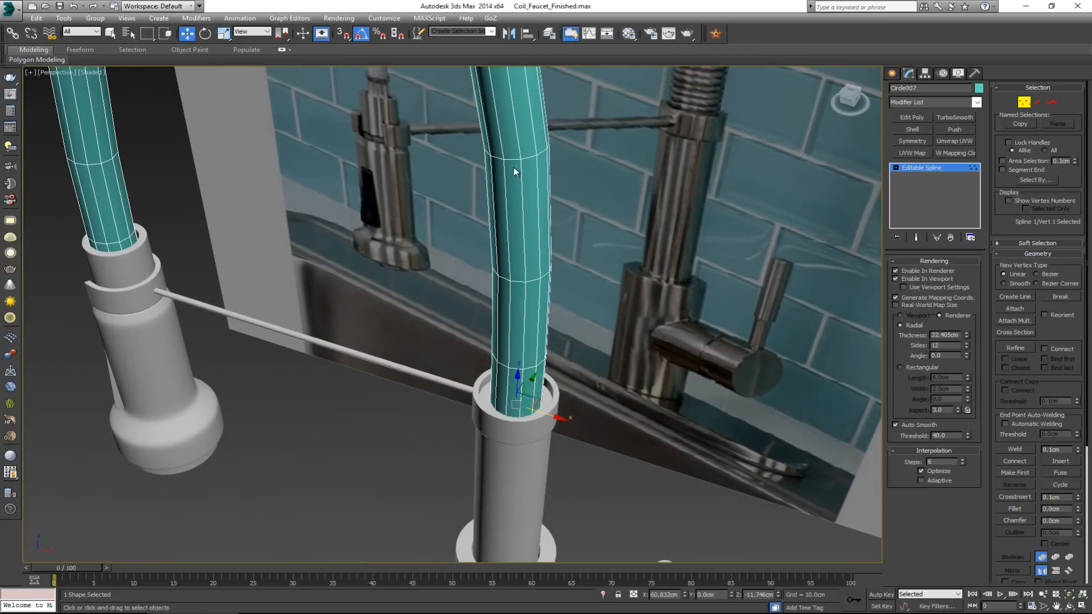
{"action": "middle_click_drag", "start_coordinate": [515, 188], "coordinate": [514, 230]}
{"action": "scroll", "coordinate": [514, 231], "scroll_direction": "down", "scroll_amount": 3}
{"action": "middle_click_drag", "start_coordinate": [616, 181], "coordinate": [609, 245]}
{"action": "scroll", "coordinate": [609, 244], "scroll_direction": "down", "scroll_amount": 3}
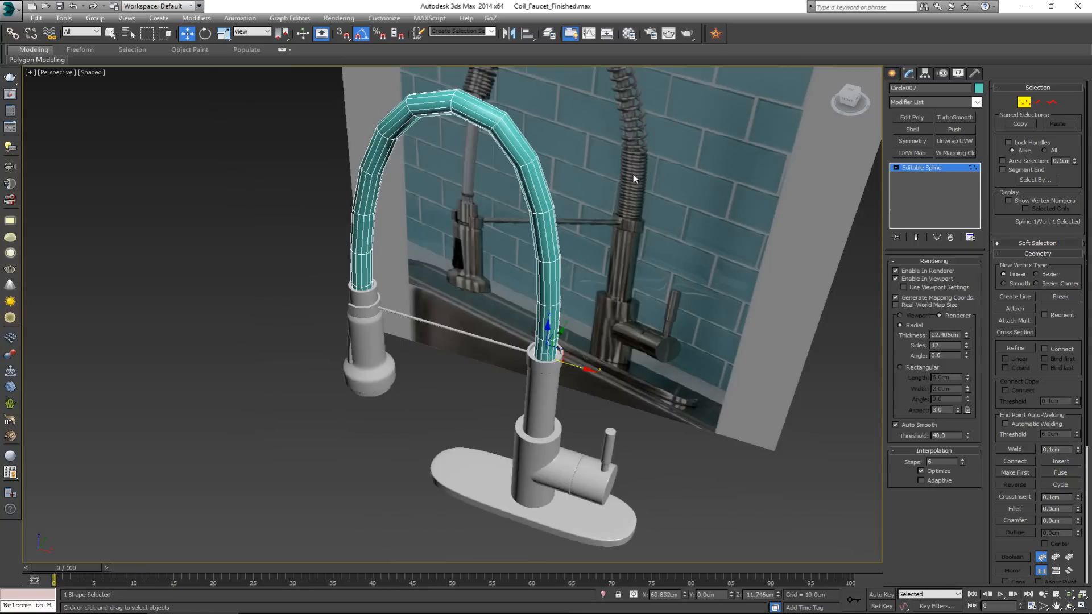
{"action": "middle_click_drag", "start_coordinate": [629, 151], "coordinate": [628, 218]}
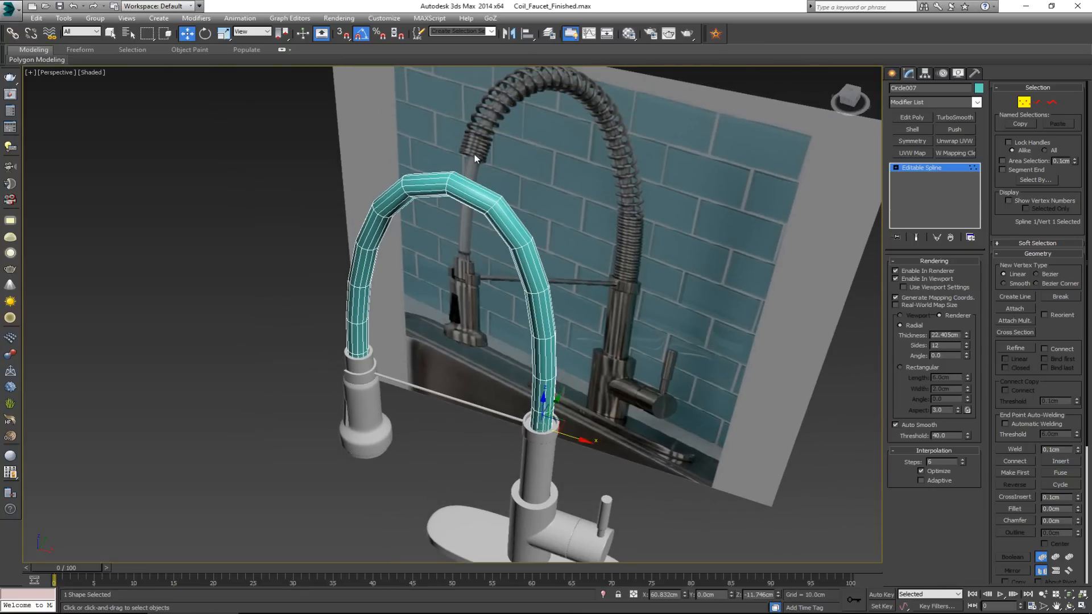
{"action": "scroll", "coordinate": [537, 427], "scroll_direction": "up", "scroll_amount": 4}
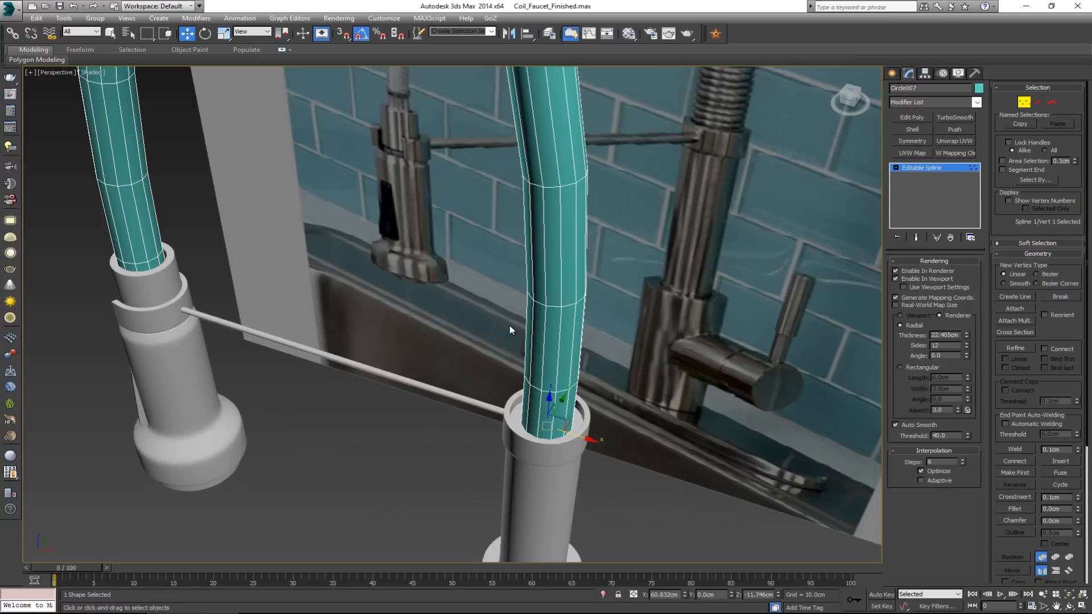
{"action": "middle_click_drag", "start_coordinate": [537, 284], "coordinate": [570, 319]}
{"action": "scroll", "coordinate": [570, 319], "scroll_direction": "down", "scroll_amount": 3}
{"action": "middle_click_drag", "start_coordinate": [587, 223], "coordinate": [616, 249], "text": "alt"}
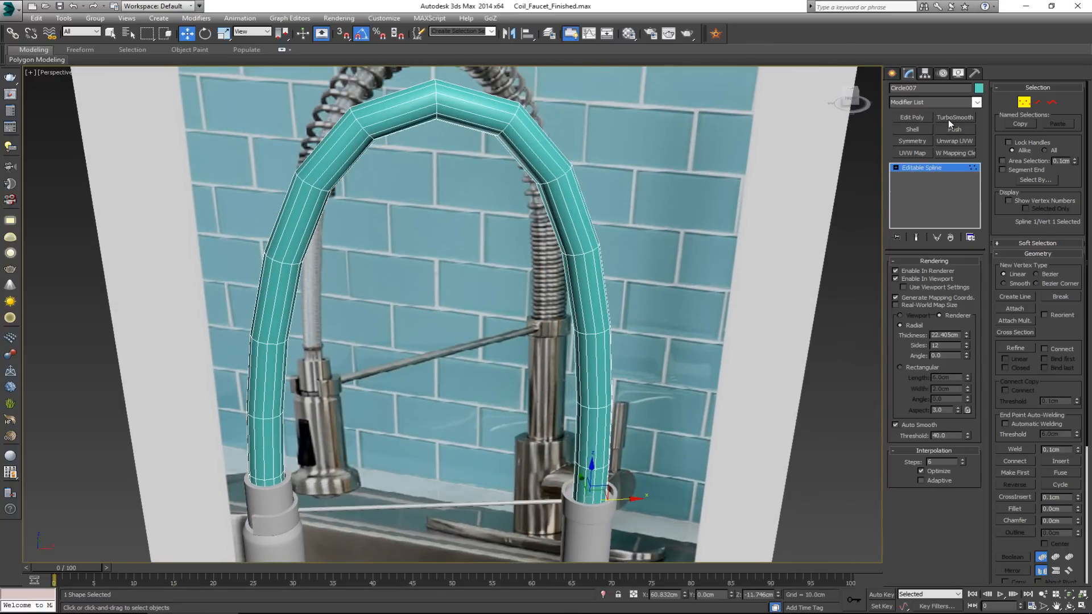
Step: Isolate the arched tube and add an Edit Poly modifier to it
{"action": "key", "text": "alt+q"}
{"action": "left_click", "coordinate": [909, 118]}
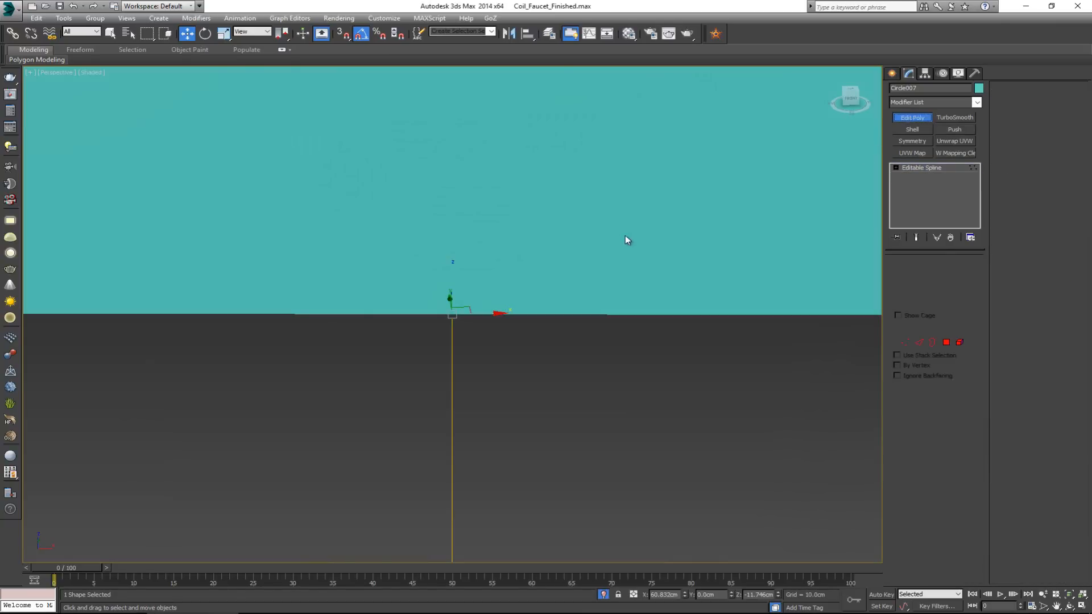
{"action": "key", "text": "z"}
{"action": "scroll", "coordinate": [575, 281], "scroll_direction": "down", "scroll_amount": 3}
{"action": "middle_click_drag", "start_coordinate": [561, 257], "coordinate": [563, 246], "text": "alt"}
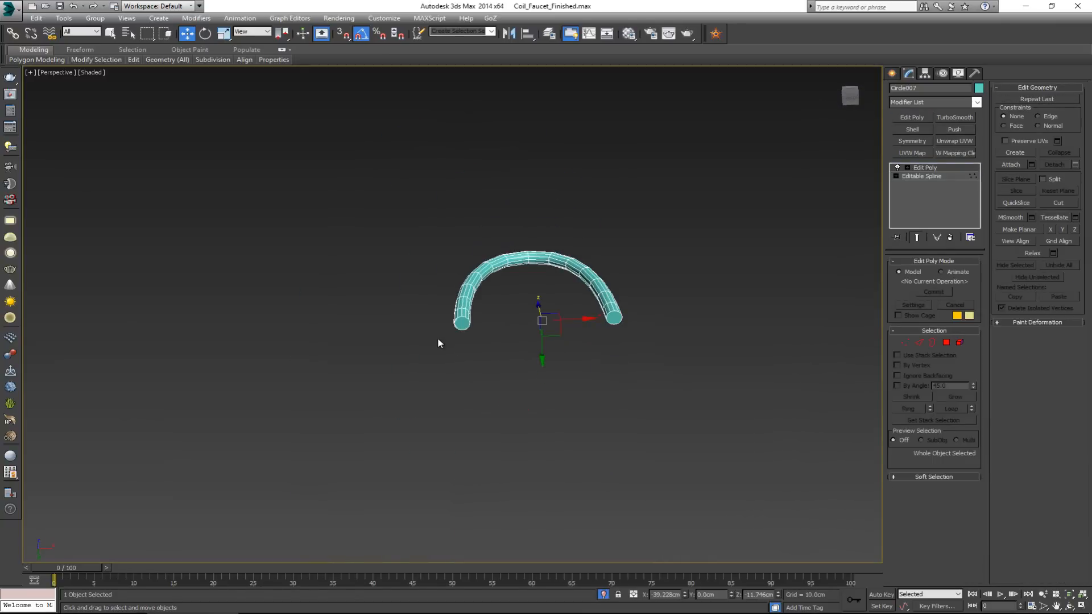
Step: Delete the end-cap polygons at both ends of the arched tube so that its ends are open
{"action": "scroll", "coordinate": [473, 307], "scroll_direction": "up", "scroll_amount": 5}
{"action": "scroll", "coordinate": [386, 400], "scroll_direction": "up", "scroll_amount": 3}
{"action": "key", "text": "4"}
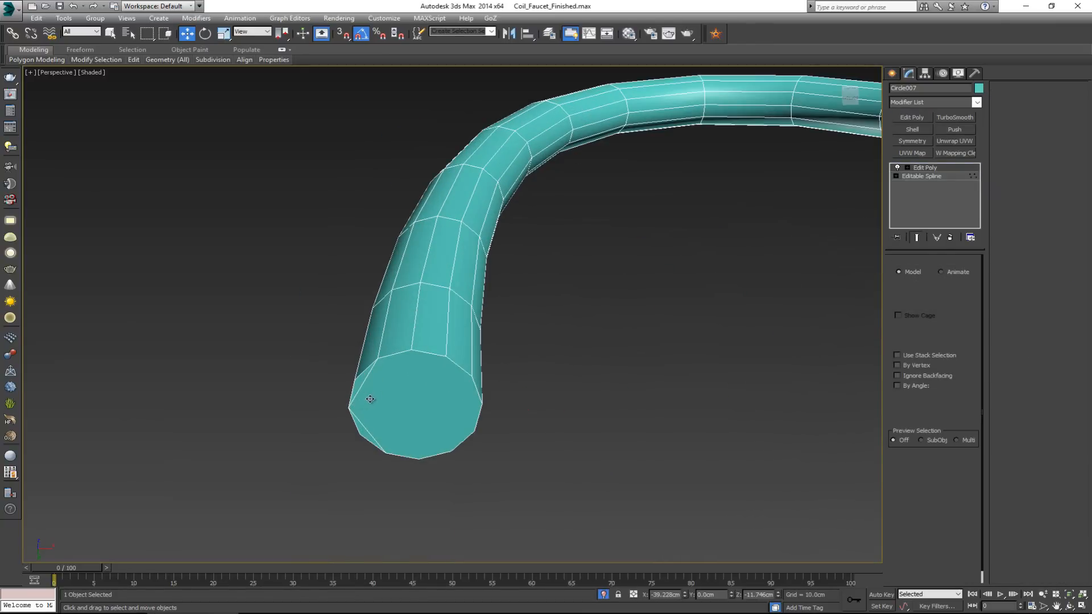
{"action": "left_click", "coordinate": [360, 386]}
{"action": "left_click", "coordinate": [362, 428], "text": "ctrl"}
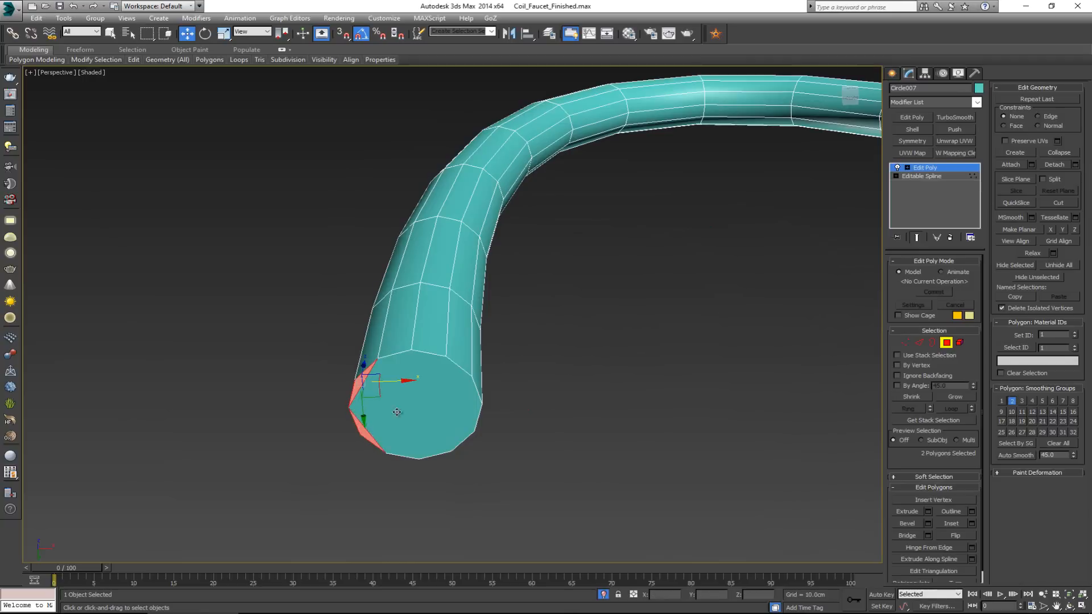
{"action": "left_click", "coordinate": [405, 413], "text": "ctrl"}
{"action": "middle_click_drag", "start_coordinate": [484, 384], "coordinate": [411, 375]}
{"action": "scroll", "coordinate": [412, 375], "scroll_direction": "down", "scroll_amount": 5}
{"action": "middle_click_drag", "start_coordinate": [658, 367], "coordinate": [648, 363], "text": "alt"}
{"action": "left_click", "coordinate": [654, 352]}
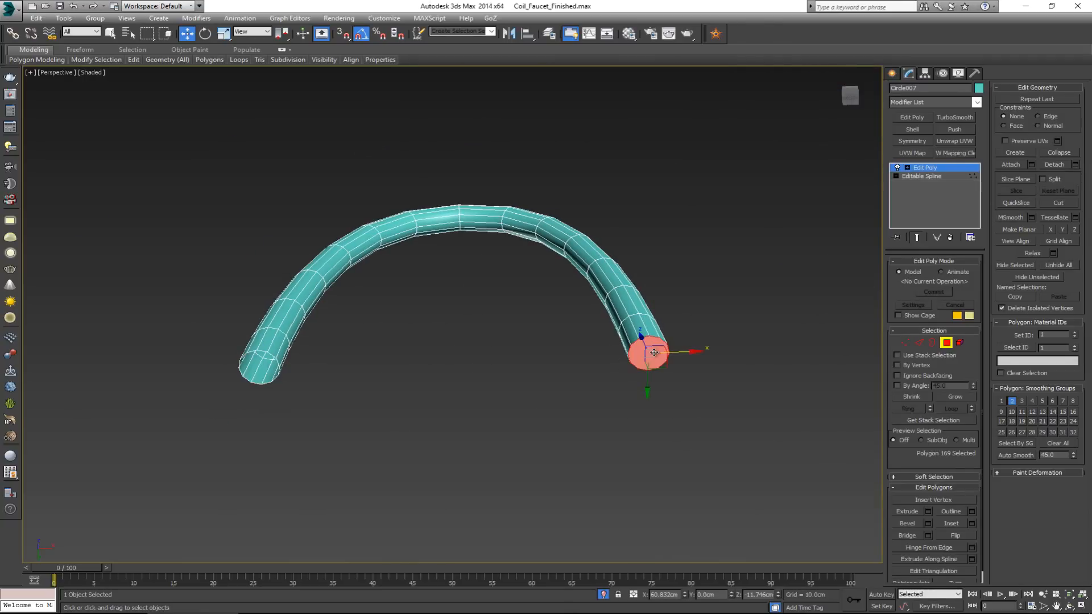
{"action": "key", "text": "Delete"}
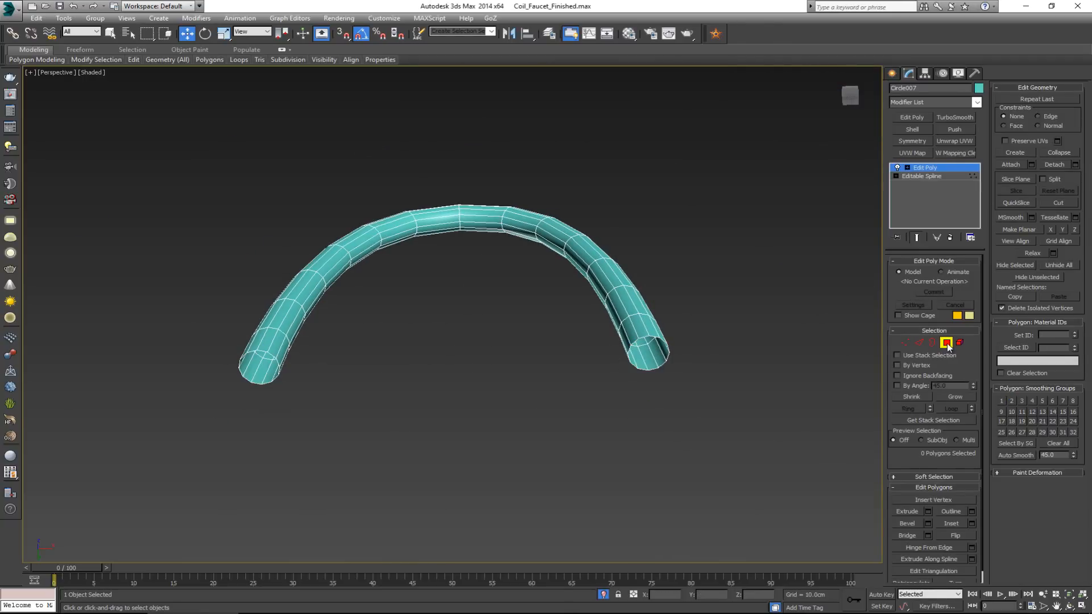
{"action": "left_click", "coordinate": [946, 342]}
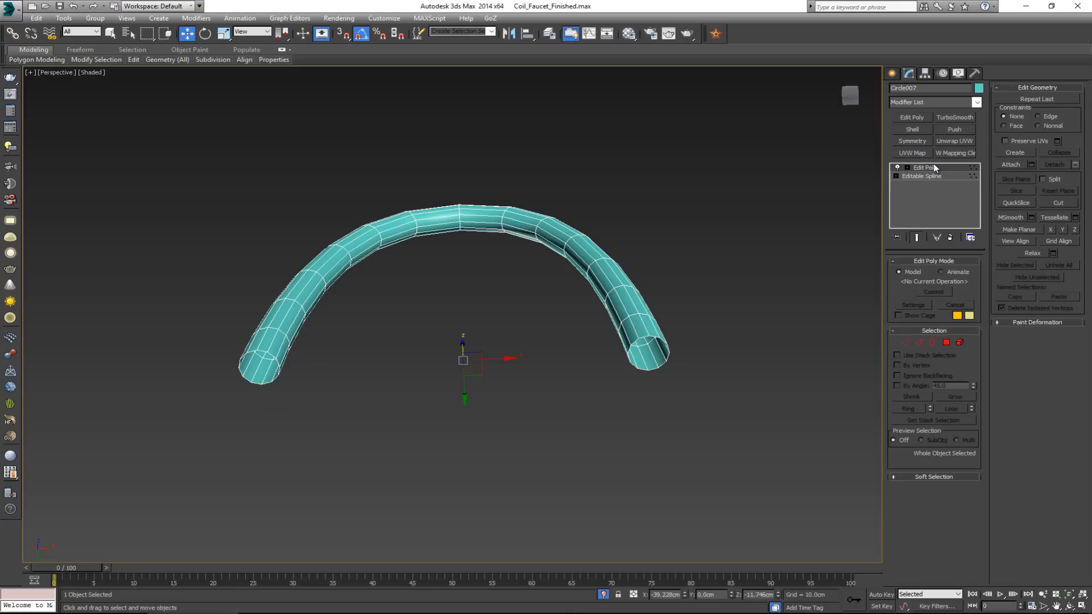
Step: Add a TurboSmooth modifier with 2 iterations to the arched tube and bring the rest of the scene back from isolation
{"action": "left_click", "coordinate": [959, 116]}
{"action": "right_click", "coordinate": [537, 210]}
{"action": "left_click", "coordinate": [574, 125]}
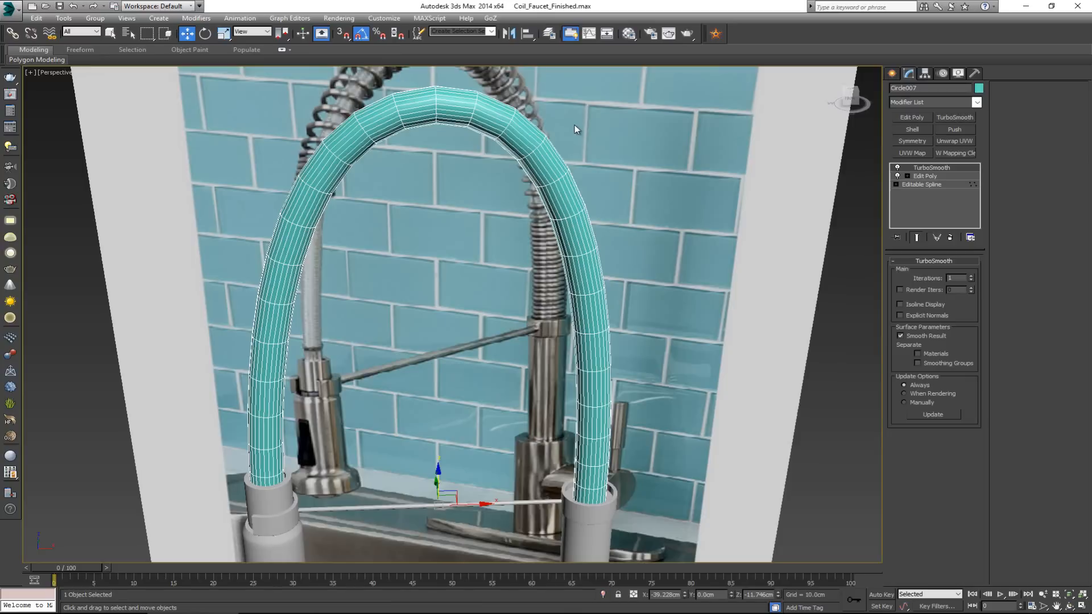
{"action": "middle_click_drag", "start_coordinate": [523, 197], "coordinate": [562, 188], "text": "alt"}
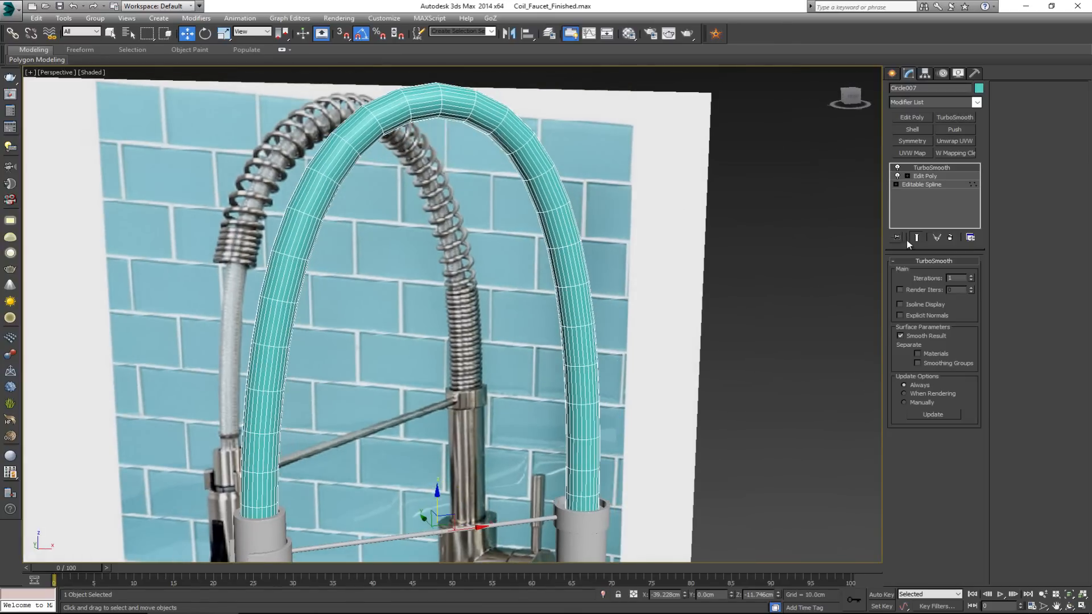
{"action": "left_click", "coordinate": [971, 276]}
{"action": "left_click", "coordinate": [816, 245]}
{"action": "scroll", "coordinate": [445, 222], "scroll_direction": "down", "scroll_amount": 4}
{"action": "mouse_move", "coordinate": [445, 222]}
{"action": "middle_mouse_down", "text": "alt"}
{"action": "mouse_move", "coordinate": [494, 210]}
{"action": "mouse_move", "coordinate": [447, 206]}
{"action": "mouse_move", "coordinate": [356, 242]}
{"action": "mouse_move", "coordinate": [446, 227]}
{"action": "middle_mouse_up", "text": "alt"}
Step: Clone the smoothed arched tube as a copy named Circle008, hide the copy and select the original tube
{"action": "left_click", "coordinate": [349, 308]}
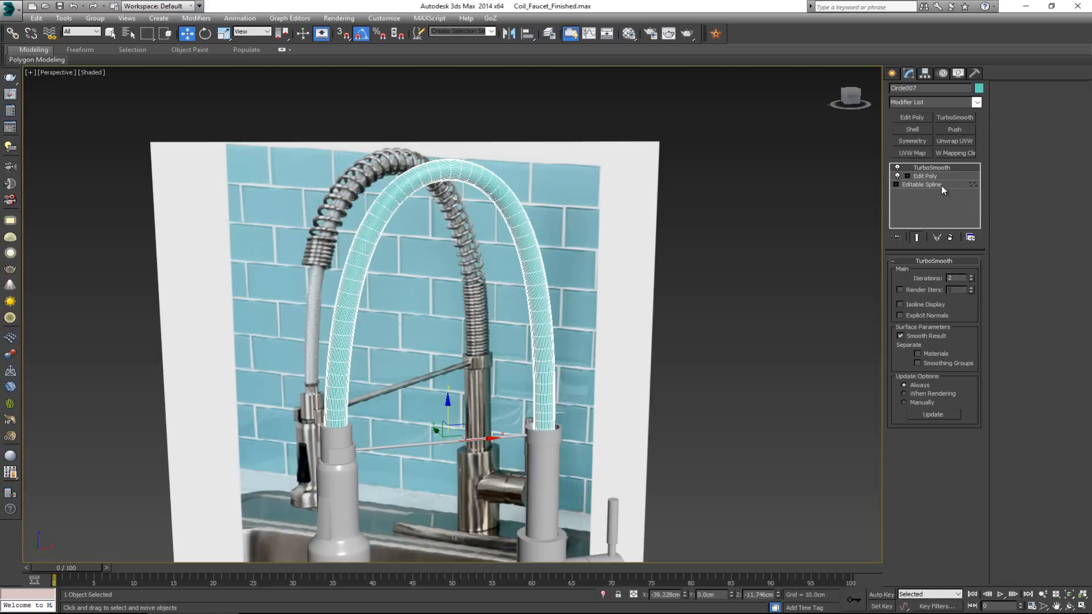
{"action": "key", "text": "ctrl+v"}
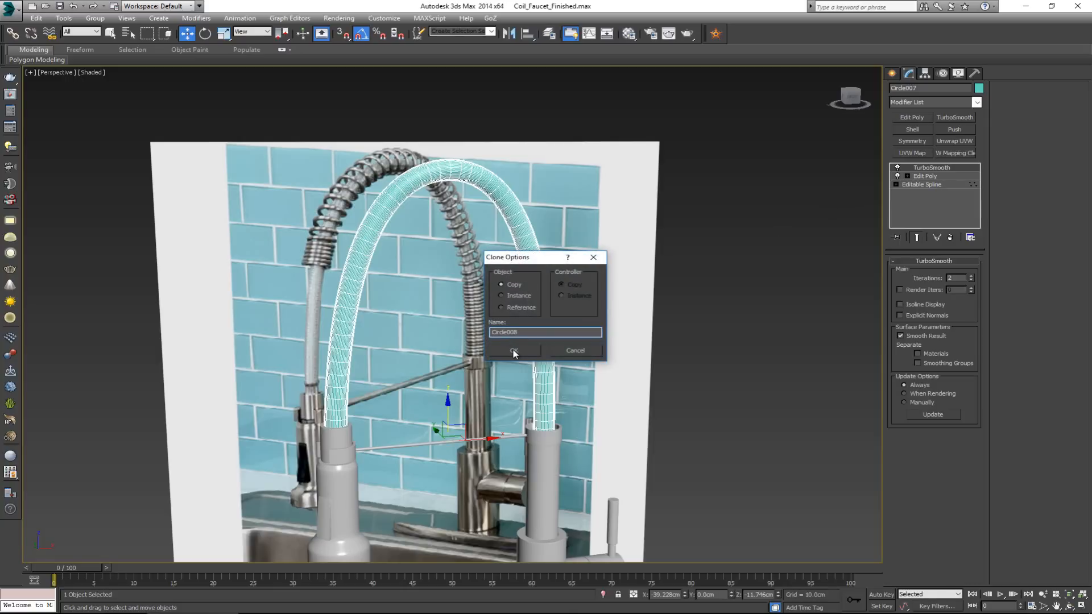
{"action": "left_click", "coordinate": [513, 351]}
{"action": "right_click", "coordinate": [540, 310]}
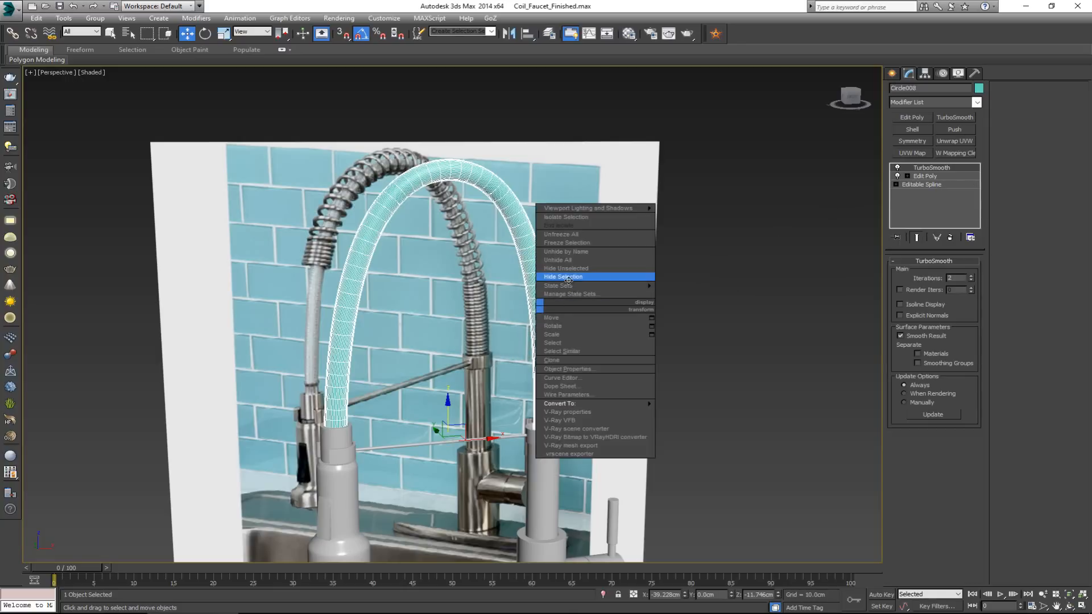
{"action": "left_click", "coordinate": [569, 278]}
{"action": "left_click", "coordinate": [538, 277]}
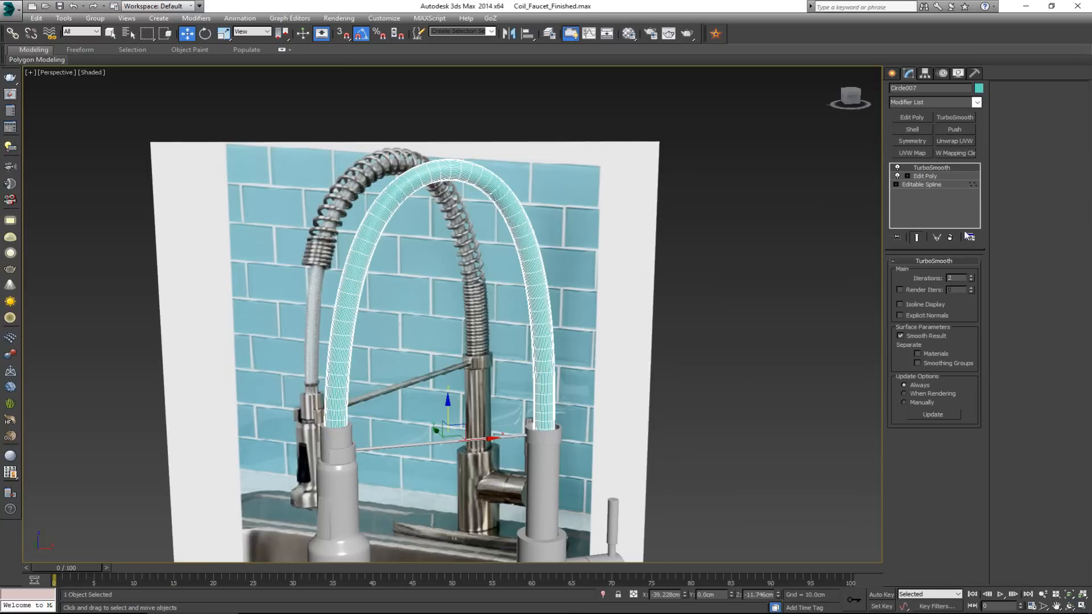
Step: Remove TurboSmooth and Edit Poly from the original tube and disable its spline display in renderer and viewport
{"action": "left_click", "coordinate": [951, 237]}
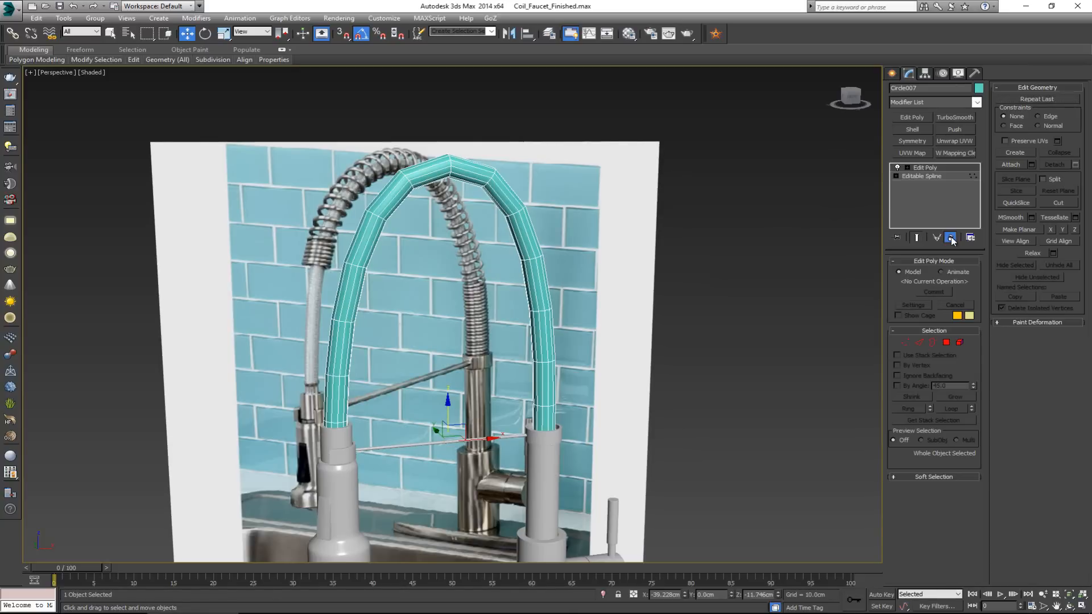
{"action": "left_click", "coordinate": [951, 237]}
{"action": "left_click", "coordinate": [929, 279]}
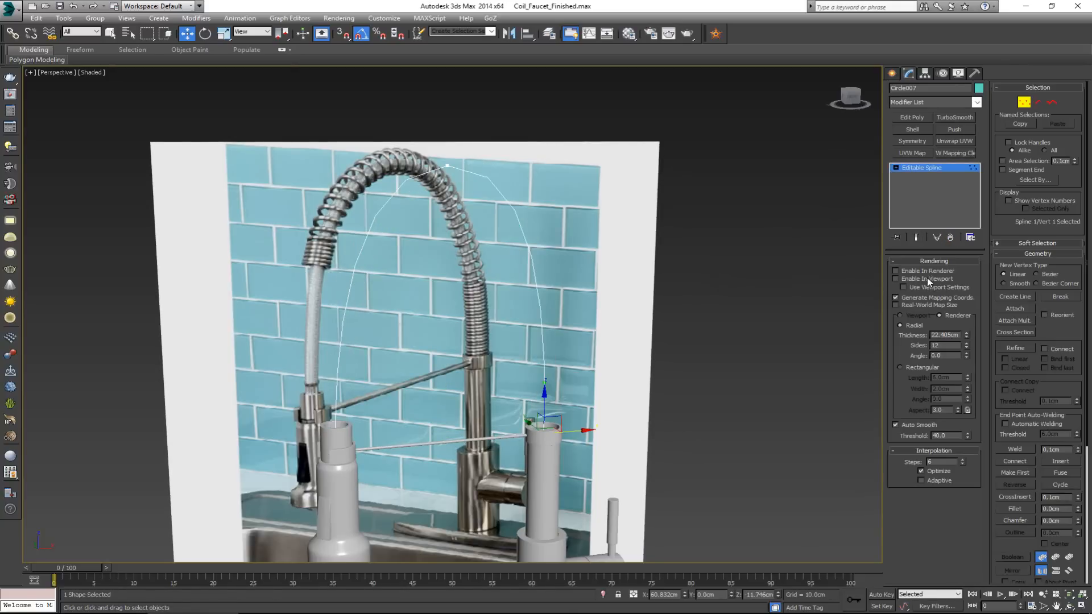
{"action": "left_click", "coordinate": [671, 230]}
{"action": "middle_click_drag", "start_coordinate": [582, 258], "coordinate": [516, 204], "text": "alt"}
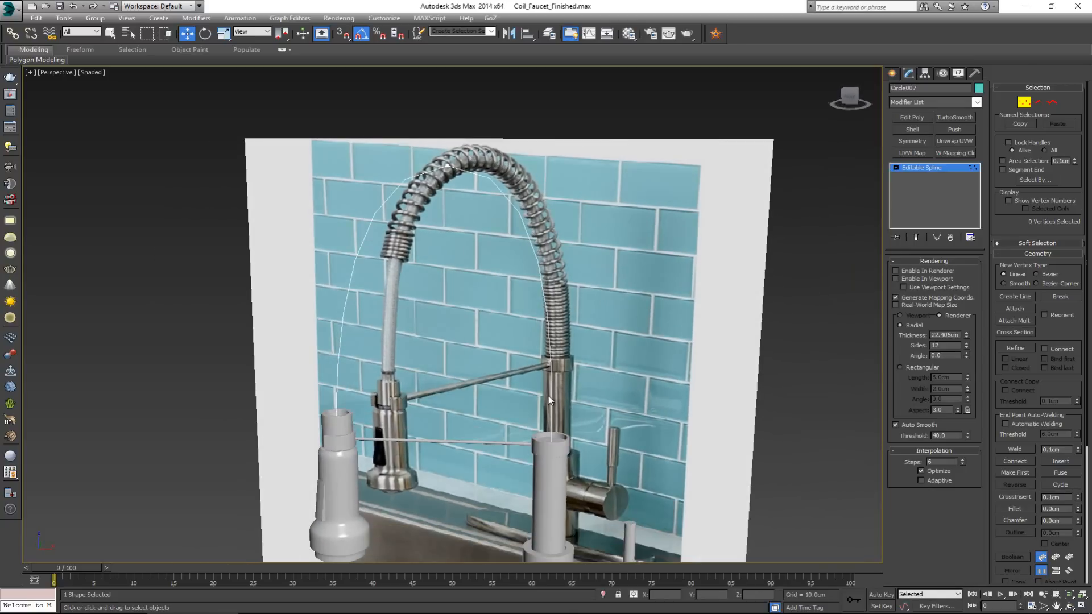
{"action": "scroll", "coordinate": [512, 207], "scroll_direction": "up", "scroll_amount": 5}
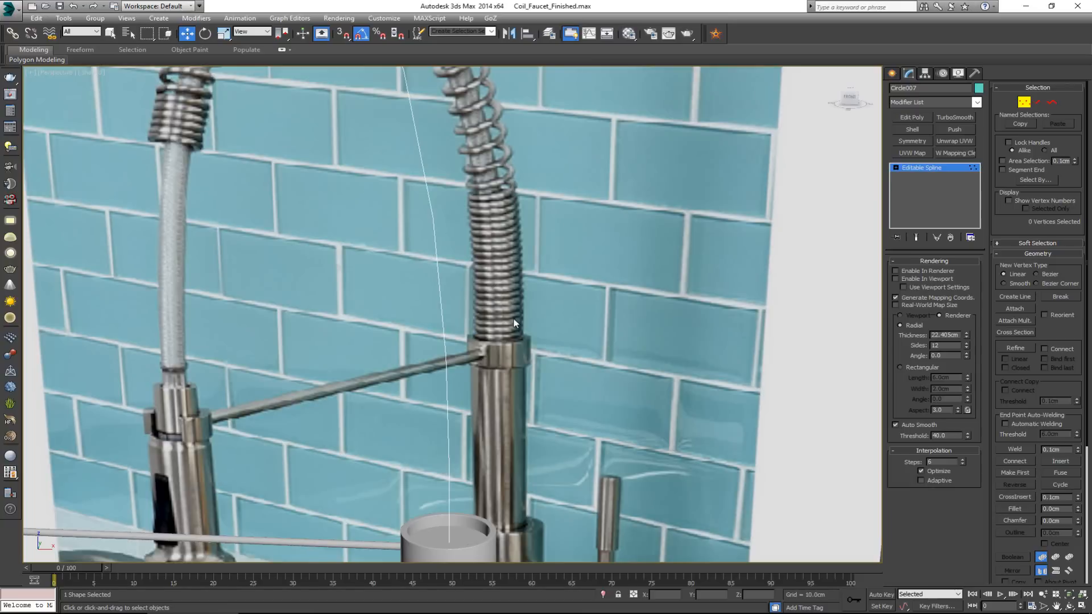
{"action": "scroll", "coordinate": [496, 261], "scroll_direction": "down", "scroll_amount": 8}
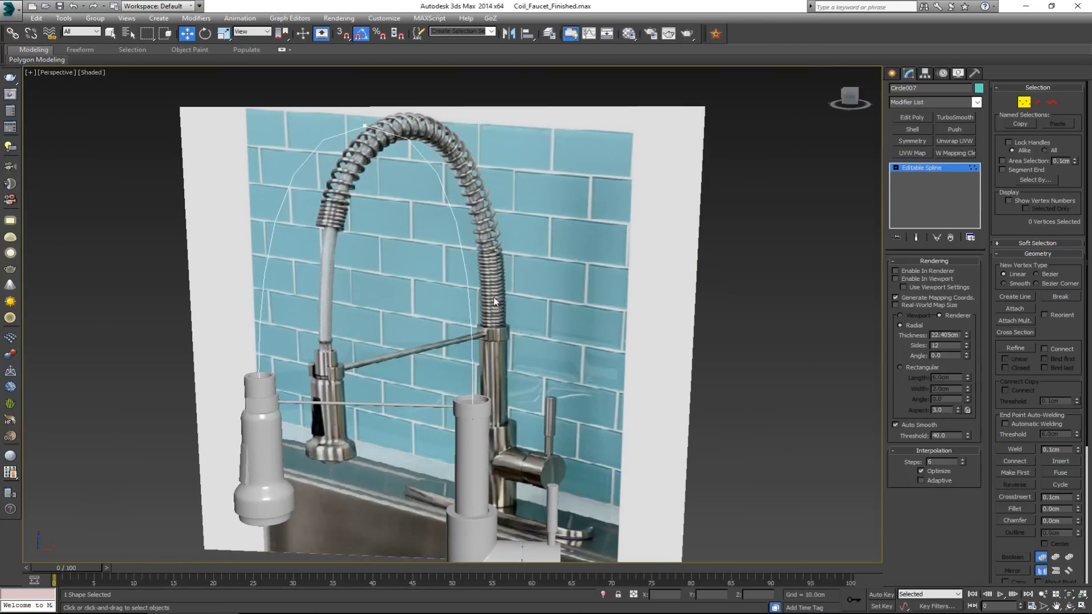
{"action": "key", "text": "1"}
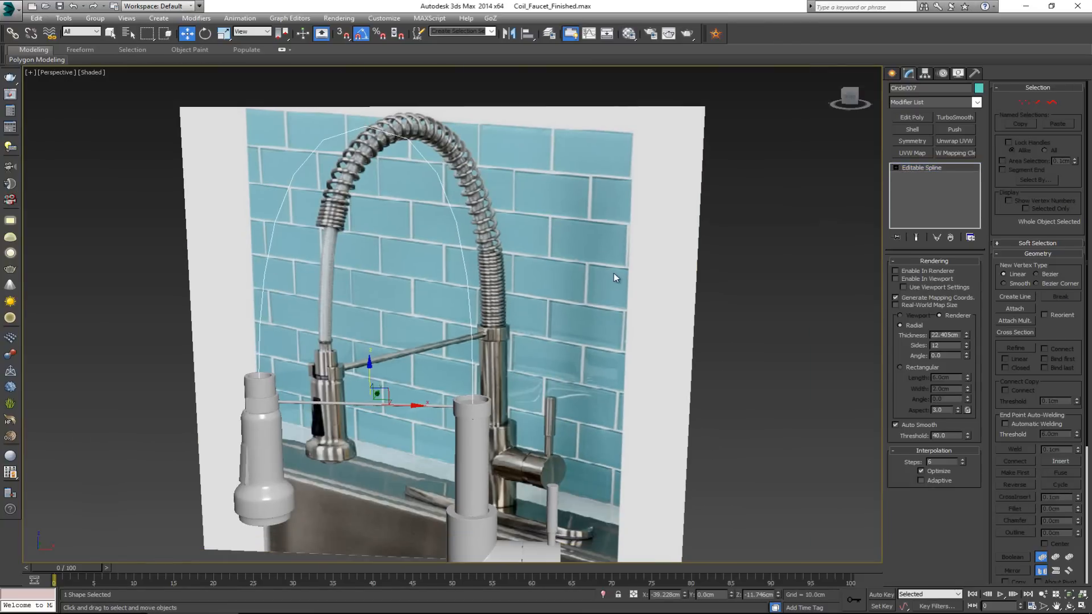
{"action": "left_click", "coordinate": [613, 273]}
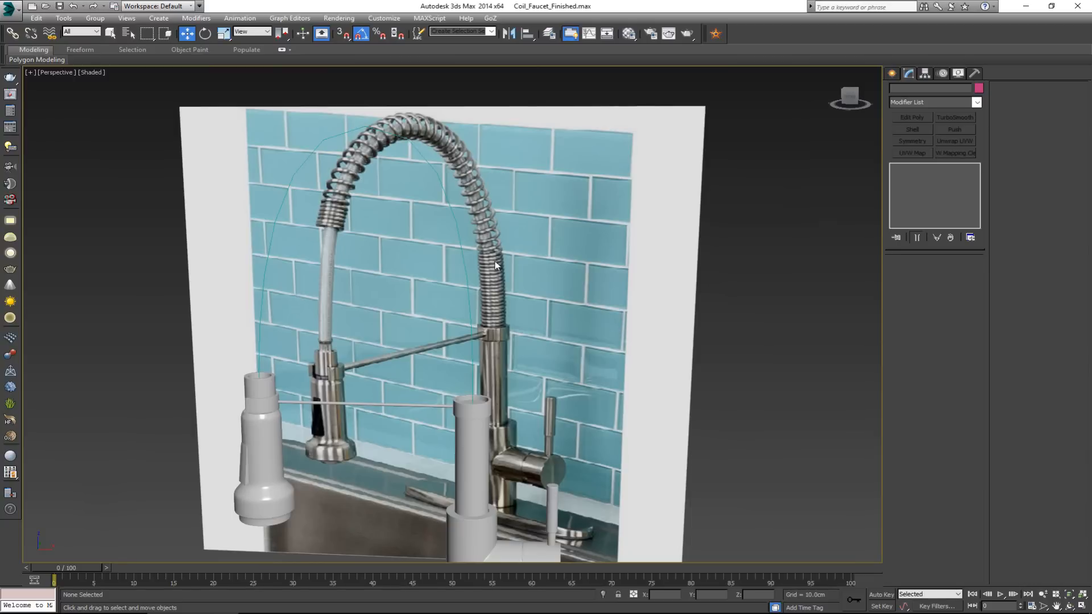
Step: Create a helix centred on the spray head in the top view, about 11.7 cm in radius and 17.4 cm high
{"action": "middle_click_drag", "start_coordinate": [504, 312], "coordinate": [507, 281]}
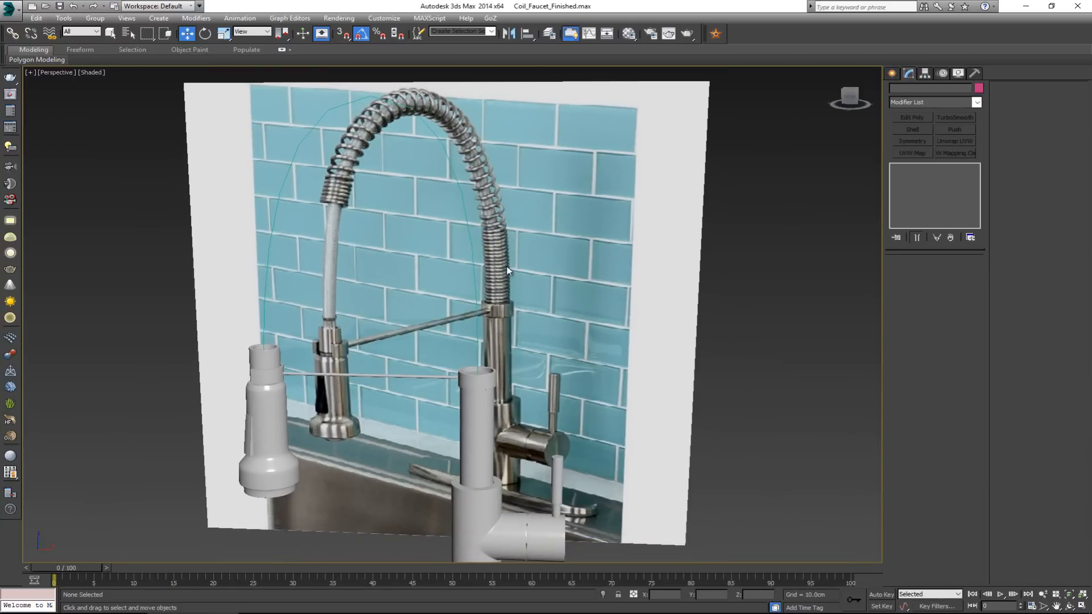
{"action": "key", "text": "alt+w"}
{"action": "left_click", "coordinate": [342, 225]}
{"action": "key", "text": "alt+w"}
{"action": "scroll", "coordinate": [261, 219], "scroll_direction": "down", "scroll_amount": 2}
{"action": "left_click", "coordinate": [892, 73]}
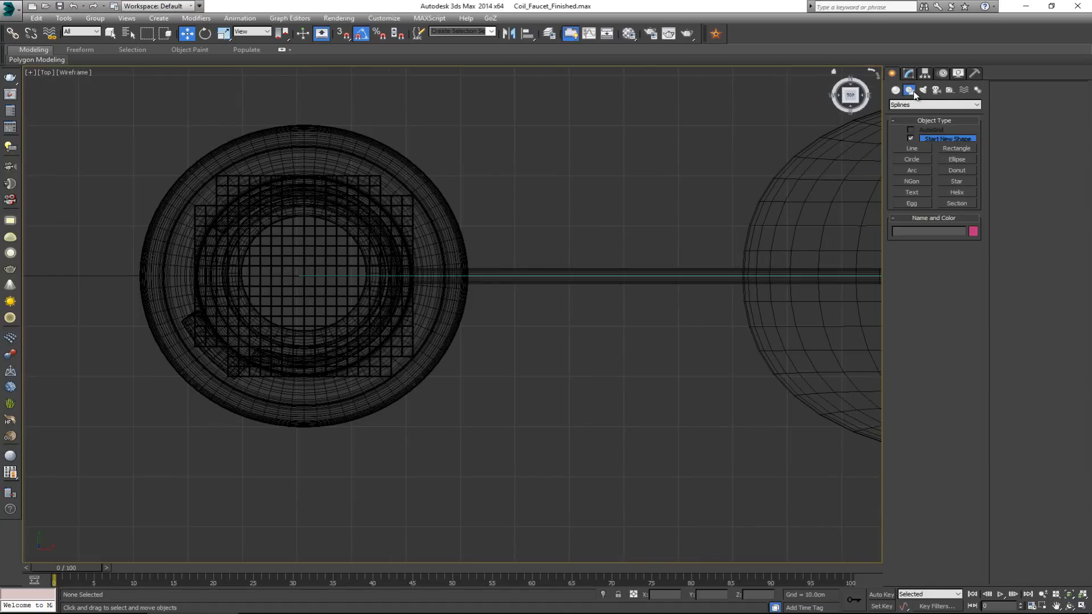
{"action": "left_click", "coordinate": [957, 193]}
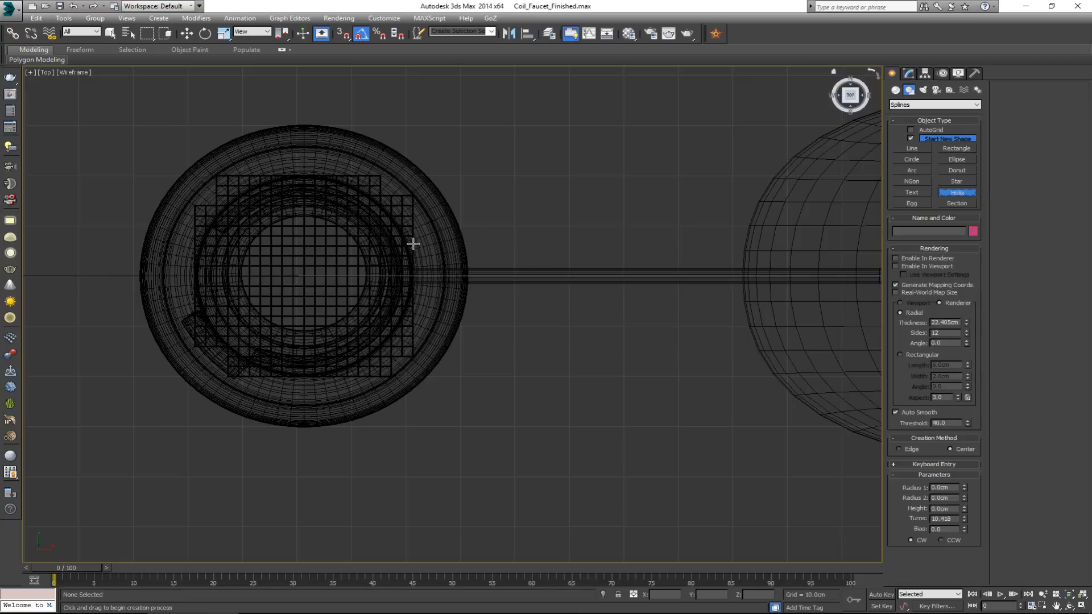
{"action": "left_click_drag", "start_coordinate": [300, 275], "coordinate": [353, 238]}
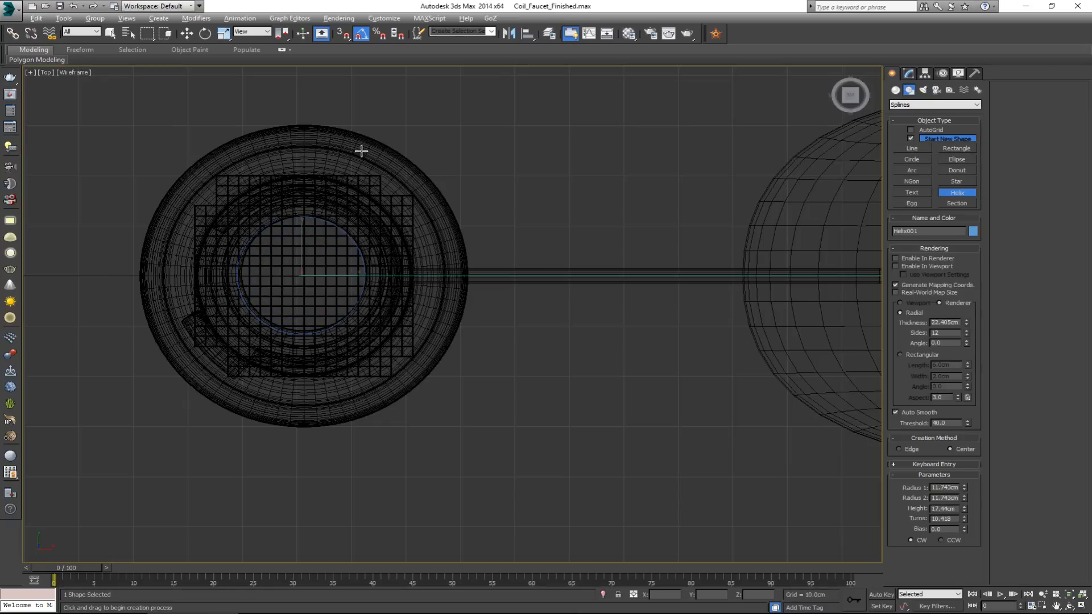
Step: Move the helix along X from the spray head to the opening of the faucet column
{"action": "key", "text": "alt+w"}
{"action": "scroll", "coordinate": [695, 394], "scroll_direction": "up", "scroll_amount": 5}
{"action": "key", "text": "alt+w"}
{"action": "scroll", "coordinate": [549, 376], "scroll_direction": "down", "scroll_amount": 5}
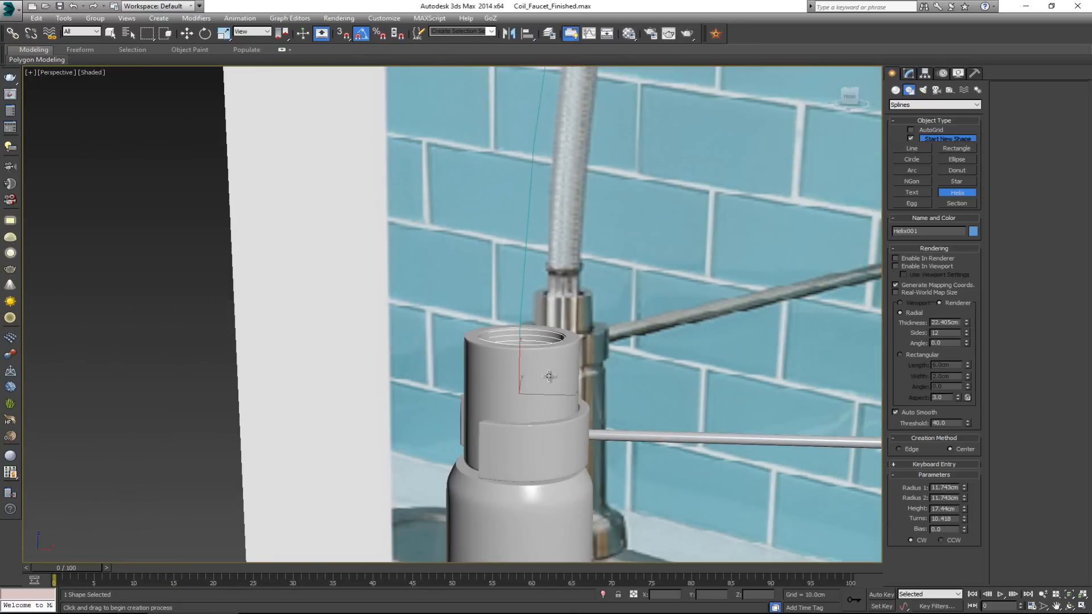
{"action": "scroll", "coordinate": [549, 376], "scroll_direction": "down", "scroll_amount": 6}
{"action": "key", "text": "w"}
{"action": "left_click_drag", "start_coordinate": [401, 363], "coordinate": [655, 365]}
{"action": "key", "text": "z"}
{"action": "scroll", "coordinate": [548, 375], "scroll_direction": "down", "scroll_amount": 4}
{"action": "scroll", "coordinate": [547, 375], "scroll_direction": "down", "scroll_amount": 3}
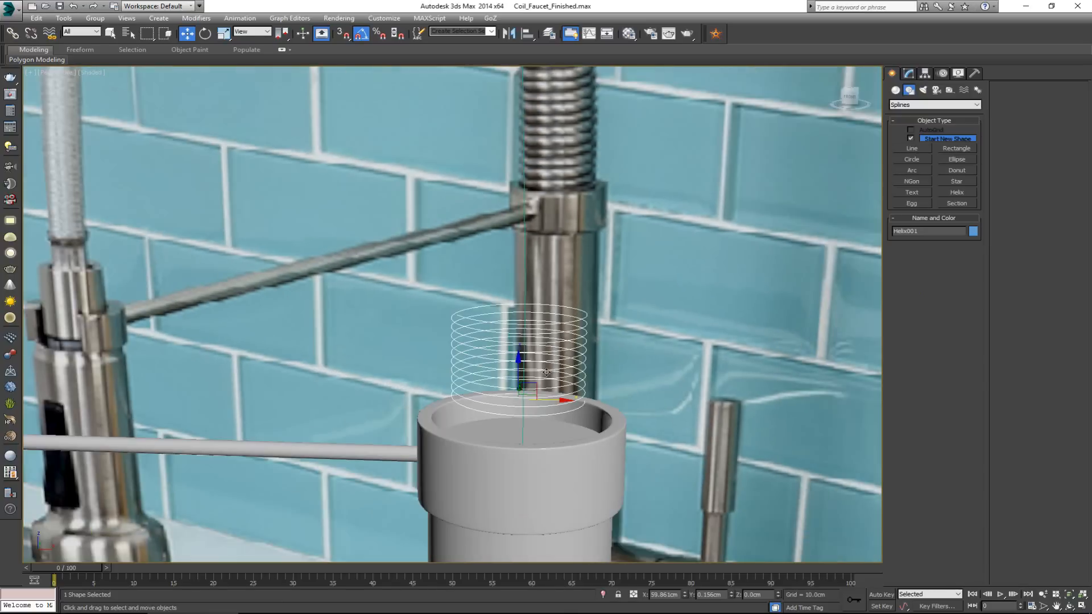
Step: Reduce the helix to about 0.99 turns
{"action": "left_click", "coordinate": [909, 74]}
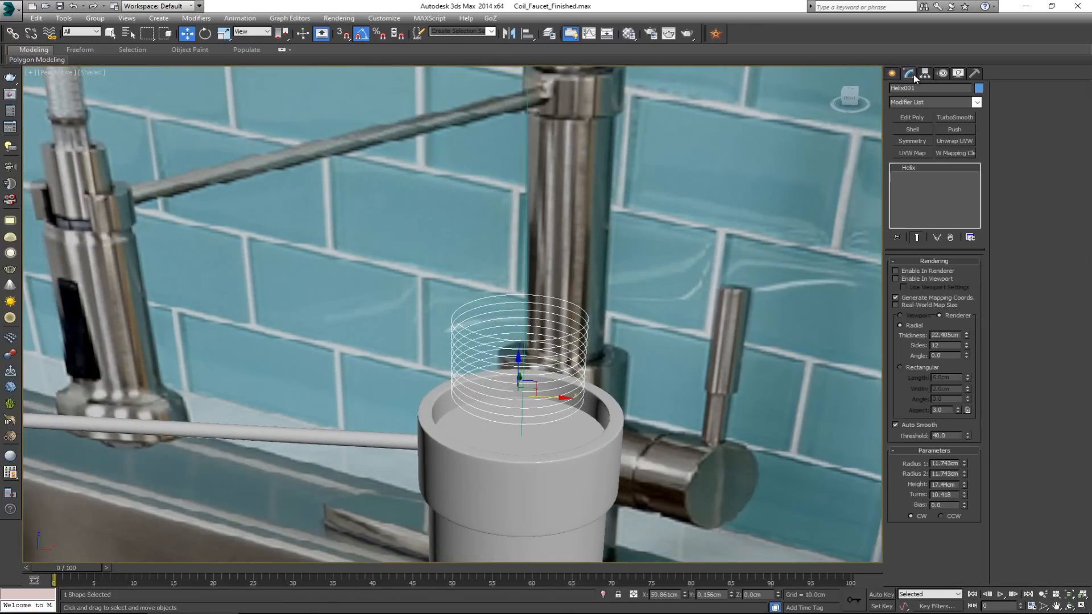
{"action": "scroll", "coordinate": [514, 340], "scroll_direction": "up", "scroll_amount": 3}
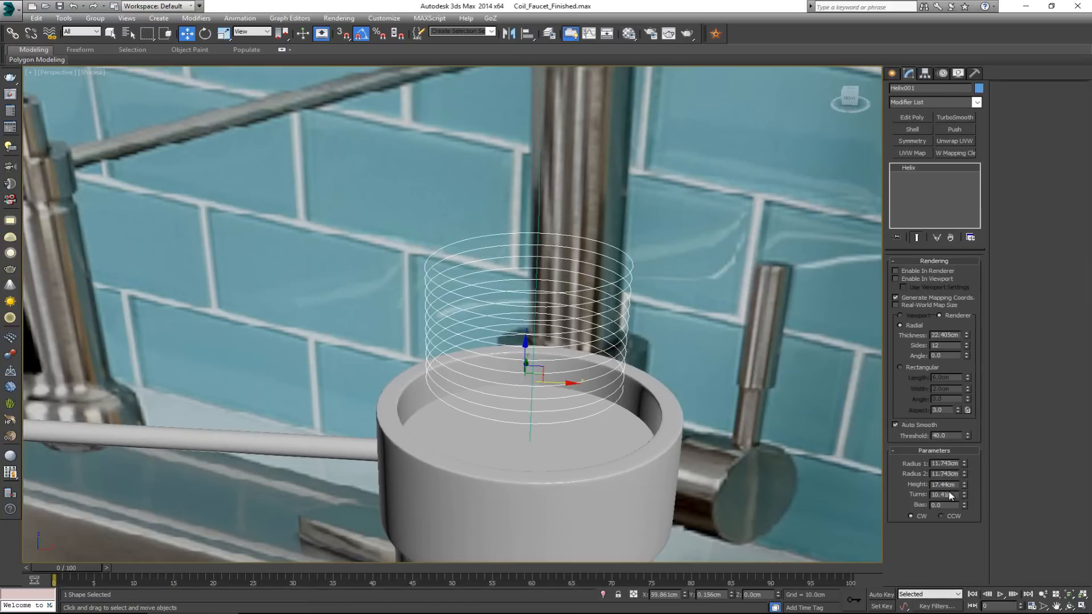
{"action": "left_click_drag", "start_coordinate": [964, 497], "coordinate": [967, 439]}
{"action": "middle_click_drag", "start_coordinate": [654, 343], "coordinate": [667, 365], "text": "alt"}
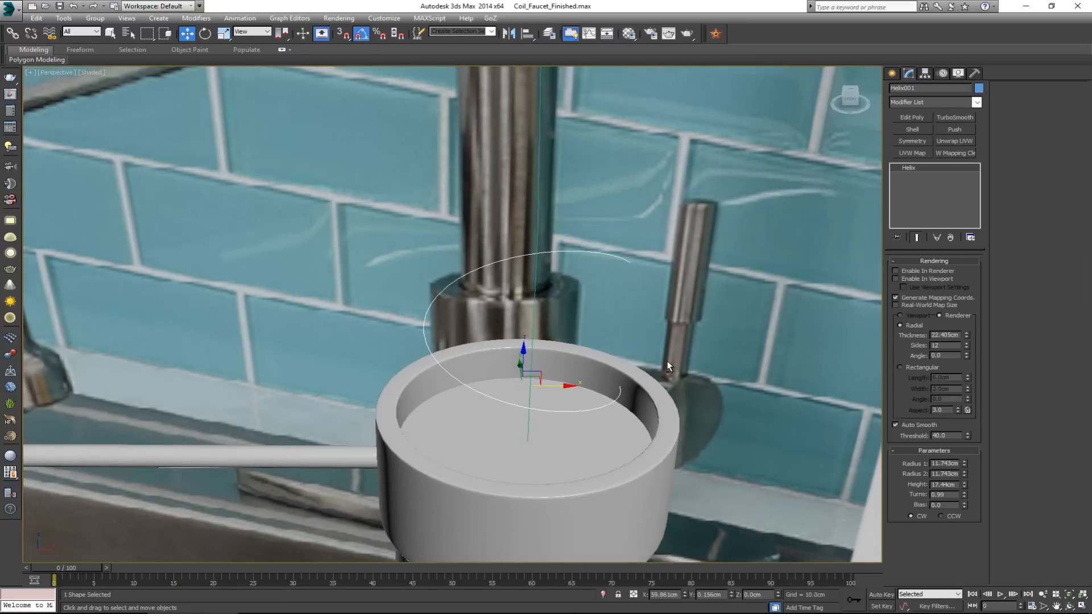
Step: Set Radius 1 and Radius 2 of the helix to 13 cm
{"action": "double_click", "coordinate": [933, 463]}
{"action": "type", "text": "13"}
{"action": "key", "text": "Tab"}
{"action": "type", "text": "13"}
{"action": "key", "text": "Return"}
{"action": "middle_click_drag", "start_coordinate": [452, 245], "coordinate": [455, 303], "text": "alt"}
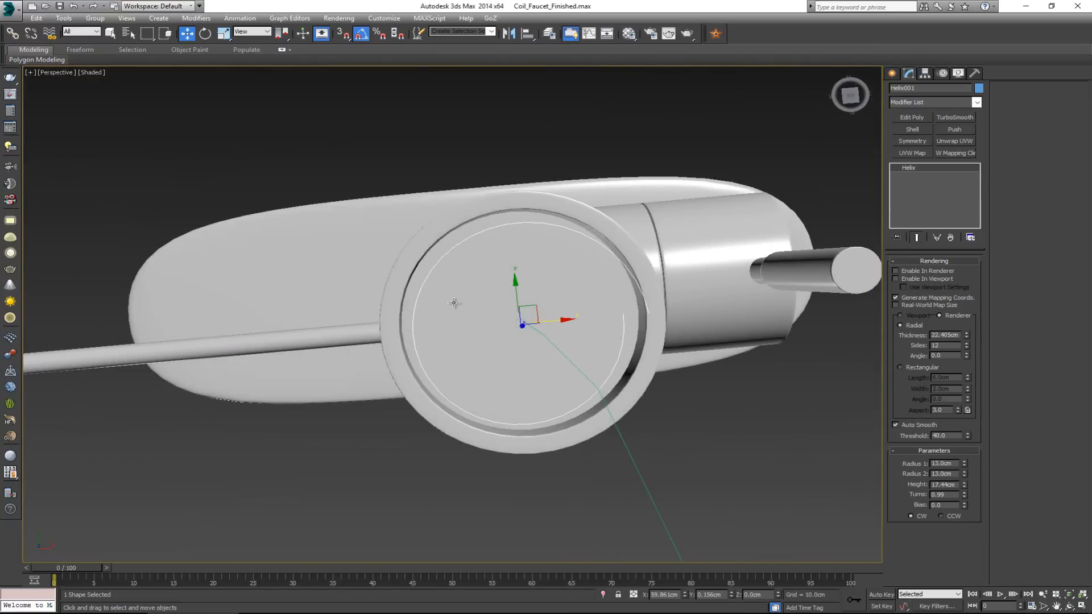
Step: Isolate the helix together with the faucet column's ring object and frame the selected helix in the top view
{"action": "key", "text": "alt+w"}
{"action": "key", "text": "alt+w"}
{"action": "middle_click_drag", "start_coordinate": [563, 359], "coordinate": [569, 345], "text": "alt"}
{"action": "left_click", "coordinate": [660, 378], "text": "ctrl"}
{"action": "key", "text": "alt+q"}
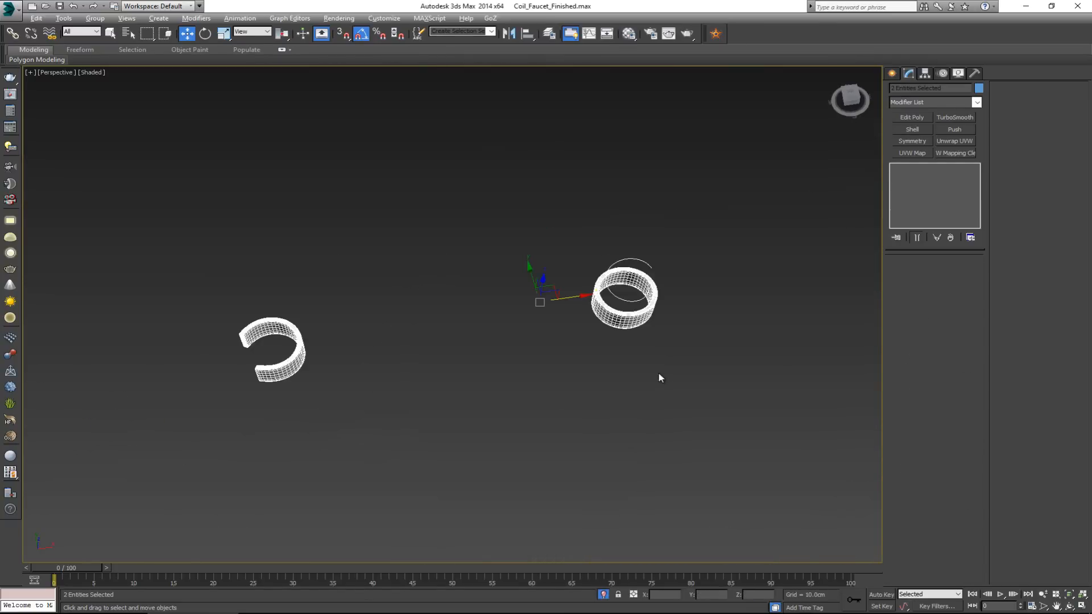
{"action": "left_click", "coordinate": [660, 369]}
{"action": "left_click", "coordinate": [645, 264]}
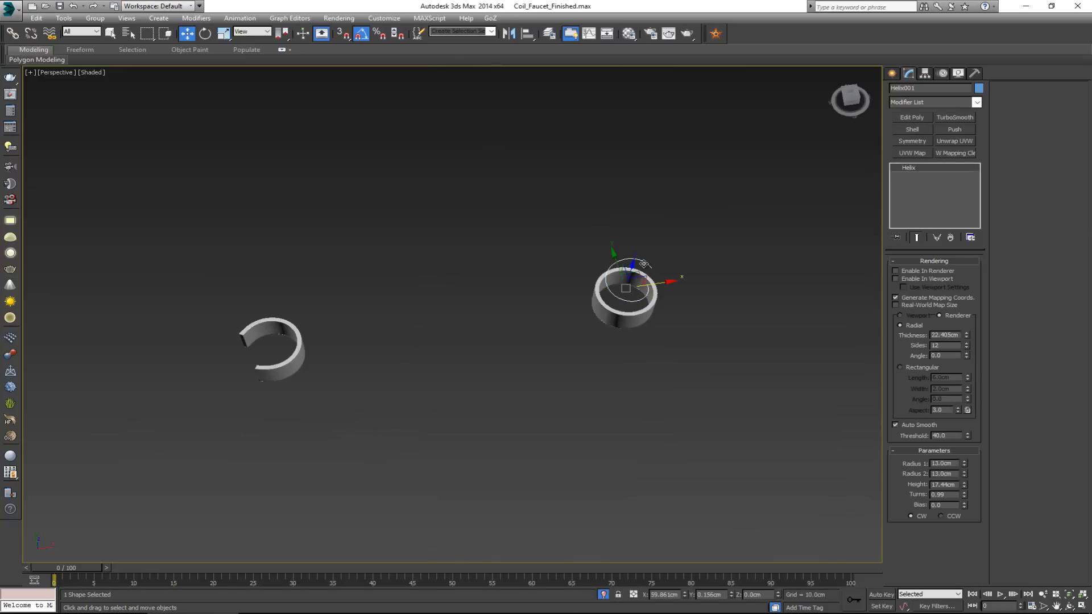
{"action": "key", "text": "alt+w"}
{"action": "key", "text": "z"}
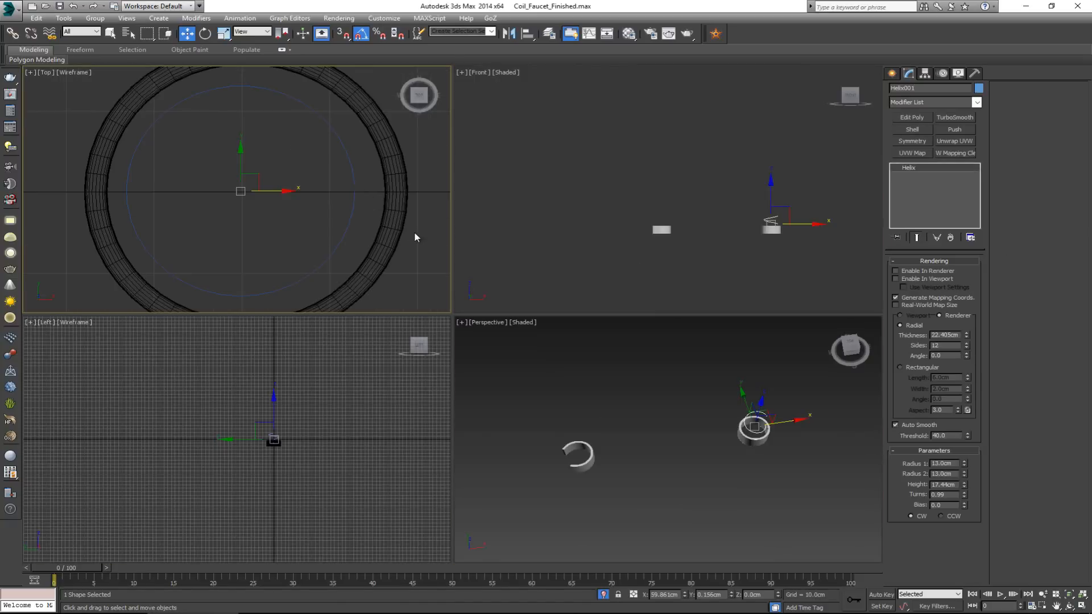
{"action": "key", "text": "alt+w"}
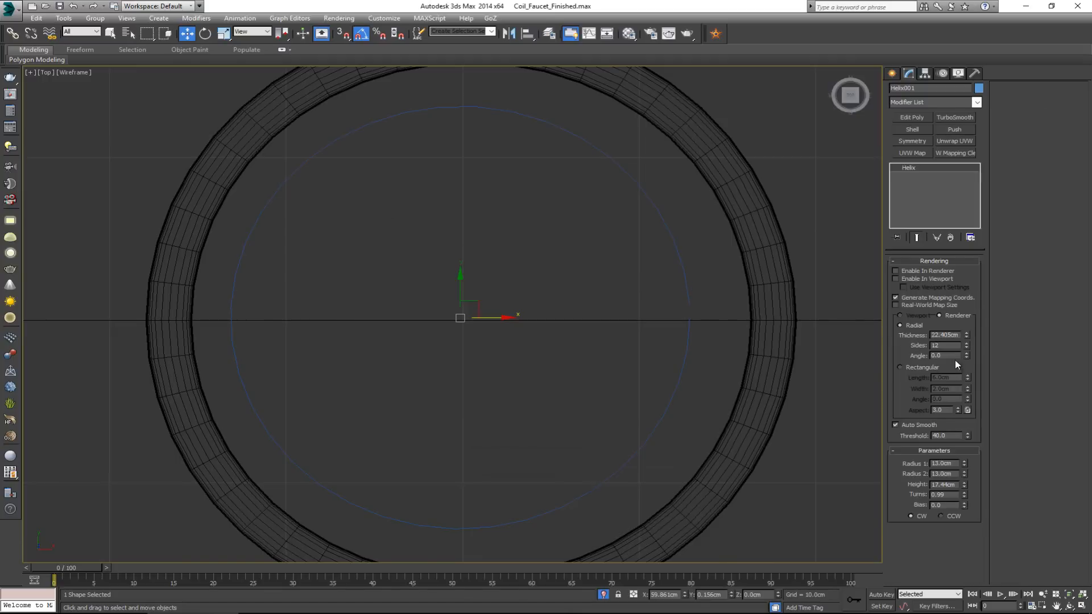
Step: Set both helix radii to 16.5 cm to match the inner edge of the column's ring
{"action": "left_click_drag", "start_coordinate": [964, 464], "coordinate": [966, 455]}
{"action": "type", "text": "1"}
{"action": "type", "text": "16."}
{"action": "type", "text": "5"}
{"action": "key", "text": "Return"}
{"action": "middle_click_drag", "start_coordinate": [646, 253], "coordinate": [630, 194]}
{"action": "scroll", "coordinate": [628, 194], "scroll_direction": "down", "scroll_amount": 2}
{"action": "scroll", "coordinate": [586, 205], "scroll_direction": "down", "scroll_amount": 6}
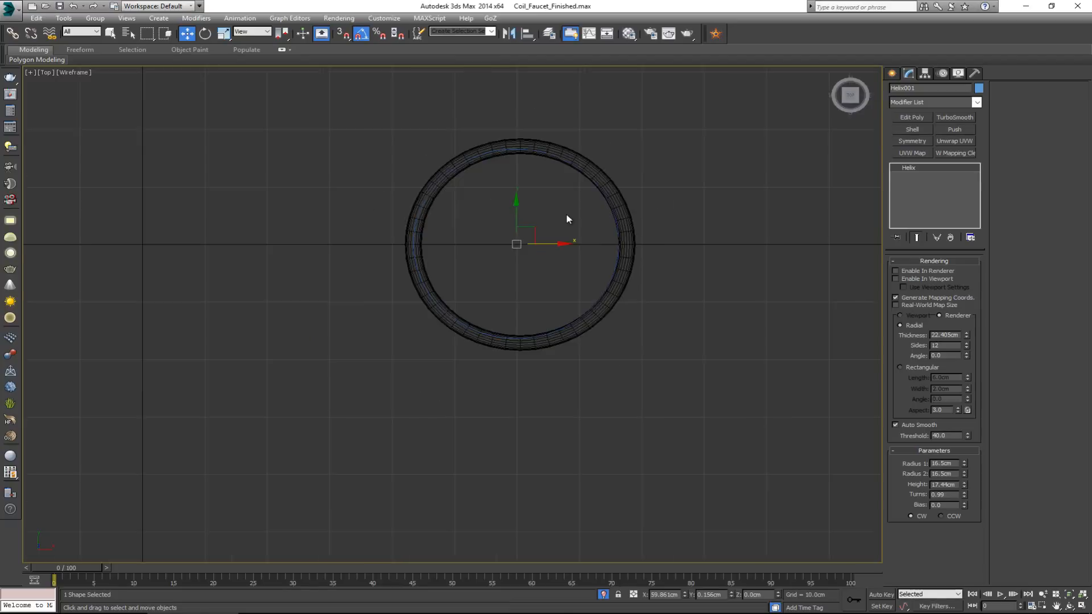
Step: Centre the helix within the column's ring at about X 60.3 cm, Y 0.08 cm
{"action": "scroll", "coordinate": [603, 239], "scroll_direction": "up", "scroll_amount": 4}
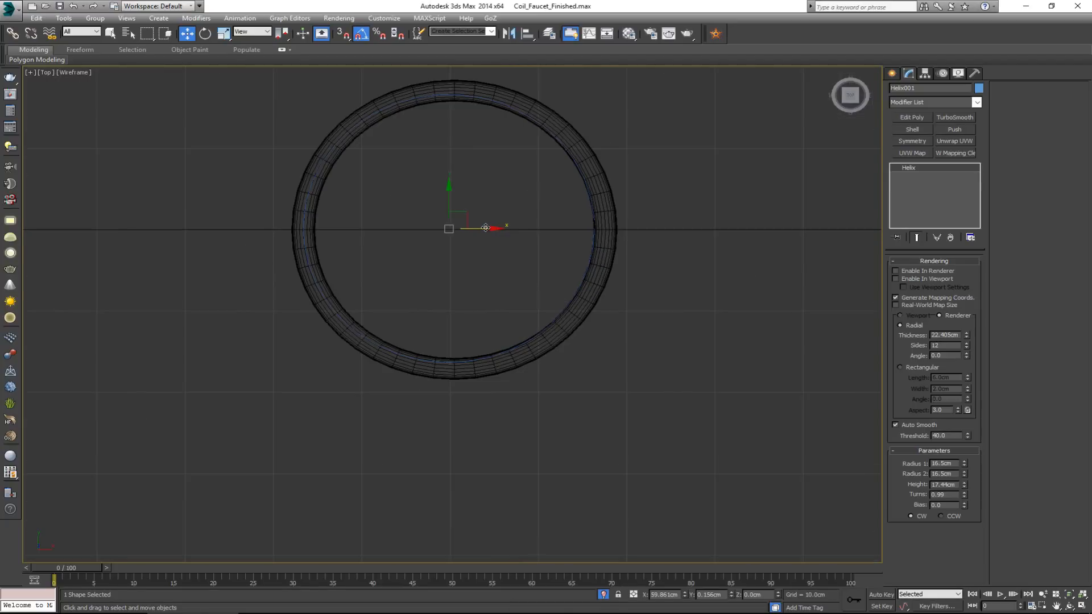
{"action": "left_click_drag", "start_coordinate": [494, 227], "coordinate": [498, 227]}
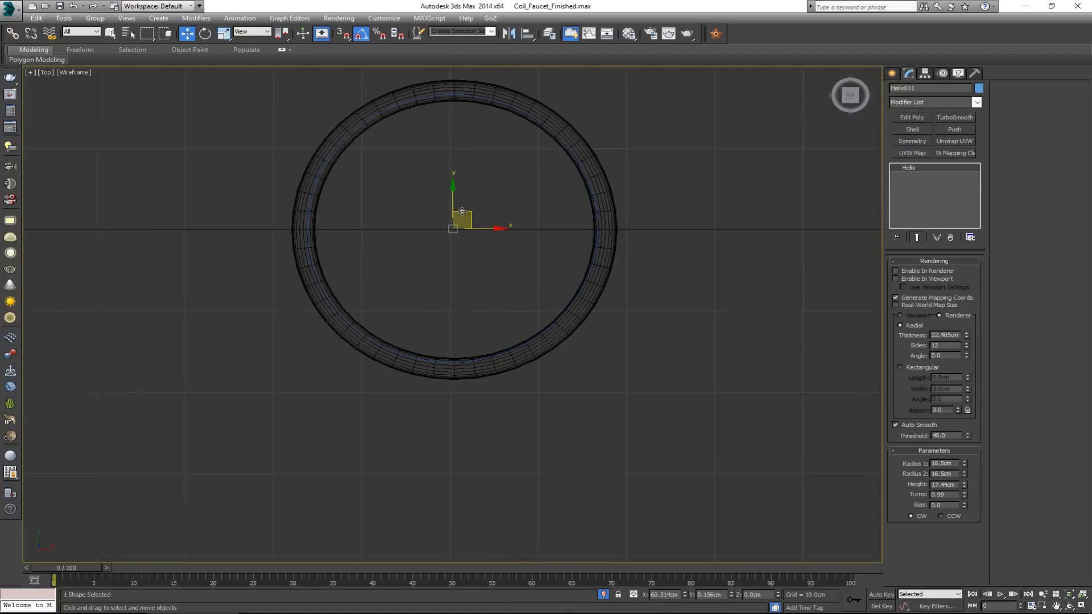
{"action": "left_click_drag", "start_coordinate": [453, 199], "coordinate": [452, 201]}
Step: Set both helix radii to 16 cm
{"action": "double_click", "coordinate": [957, 463]}
{"action": "type", "text": "16"}
{"action": "key", "text": "Tab"}
{"action": "type", "text": "16"}
{"action": "key", "text": "Return"}
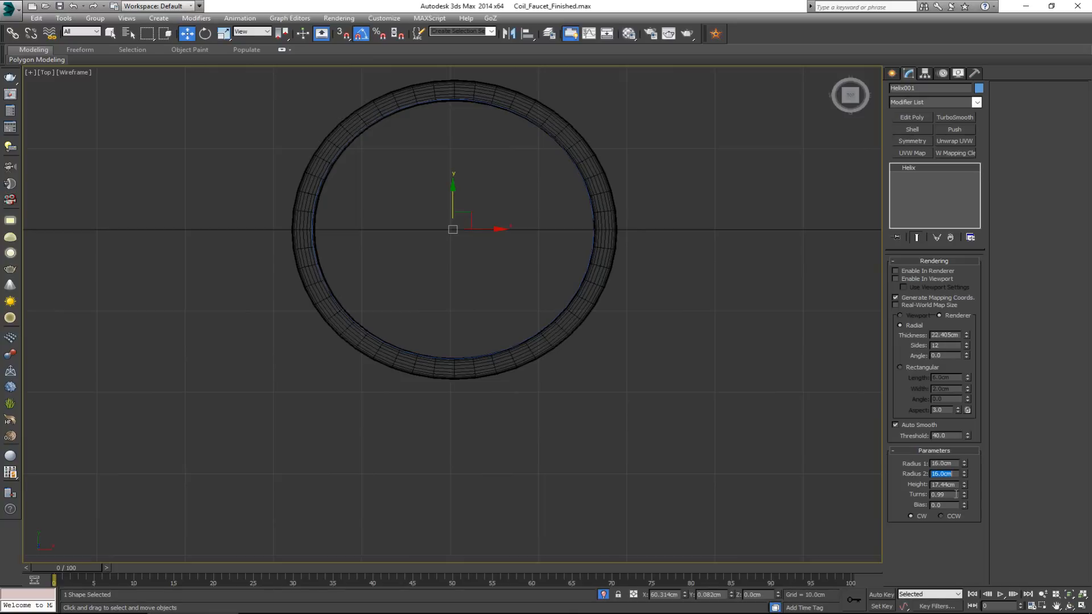
Step: Set Radius 1 and Radius 2 of the helix to 14 cm
{"action": "left_click_drag", "start_coordinate": [954, 464], "coordinate": [927, 468]}
{"action": "type", "text": "14"}
{"action": "key", "text": "Tab"}
Step: Increase the helix height to about 68.5 cm, judging it in the perspective view
{"action": "middle_click", "coordinate": [411, 212]}
{"action": "key", "text": "alt+w"}
{"action": "middle_click", "coordinate": [647, 365]}
{"action": "key", "text": "alt+w"}
{"action": "key", "text": "z"}
{"action": "middle_click_drag", "start_coordinate": [608, 294], "coordinate": [592, 256], "text": "alt"}
{"action": "scroll", "coordinate": [601, 290], "scroll_direction": "down", "scroll_amount": 3}
{"action": "left_click_drag", "start_coordinate": [964, 487], "coordinate": [955, 335]}
{"action": "scroll", "coordinate": [567, 262], "scroll_direction": "down", "scroll_amount": 3}
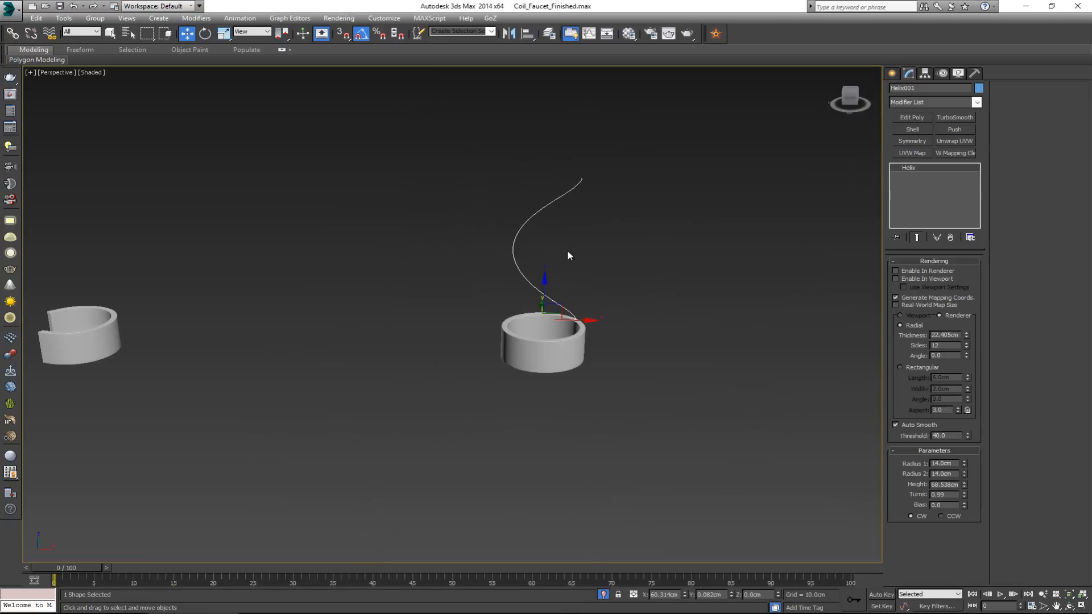
Step: Unhide all objects in the scene
{"action": "right_click", "coordinate": [566, 242]}
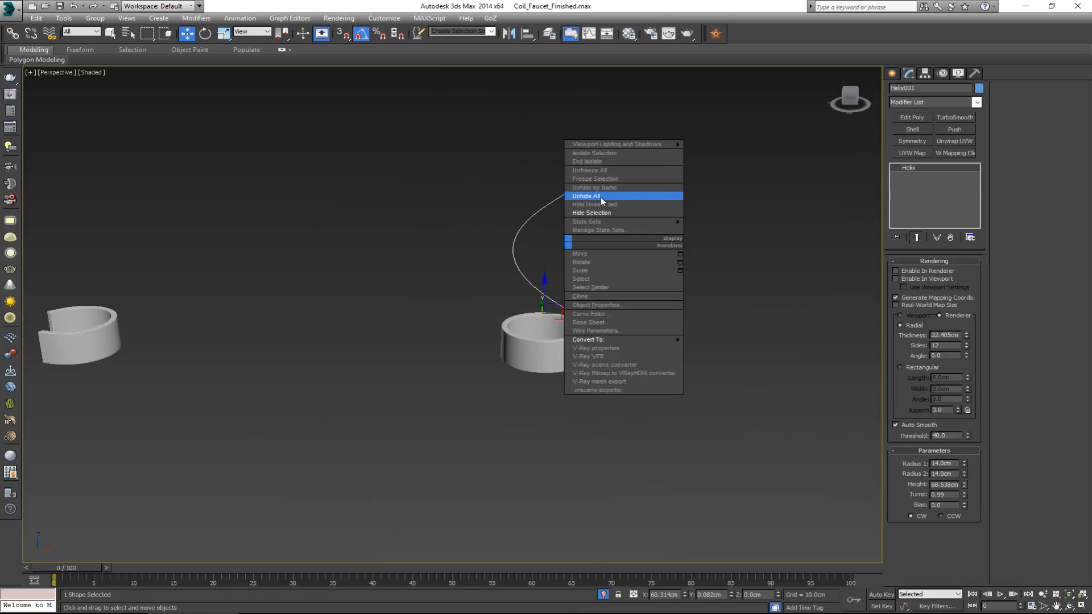
{"action": "left_click", "coordinate": [601, 197]}
{"action": "key", "text": "alt+w"}
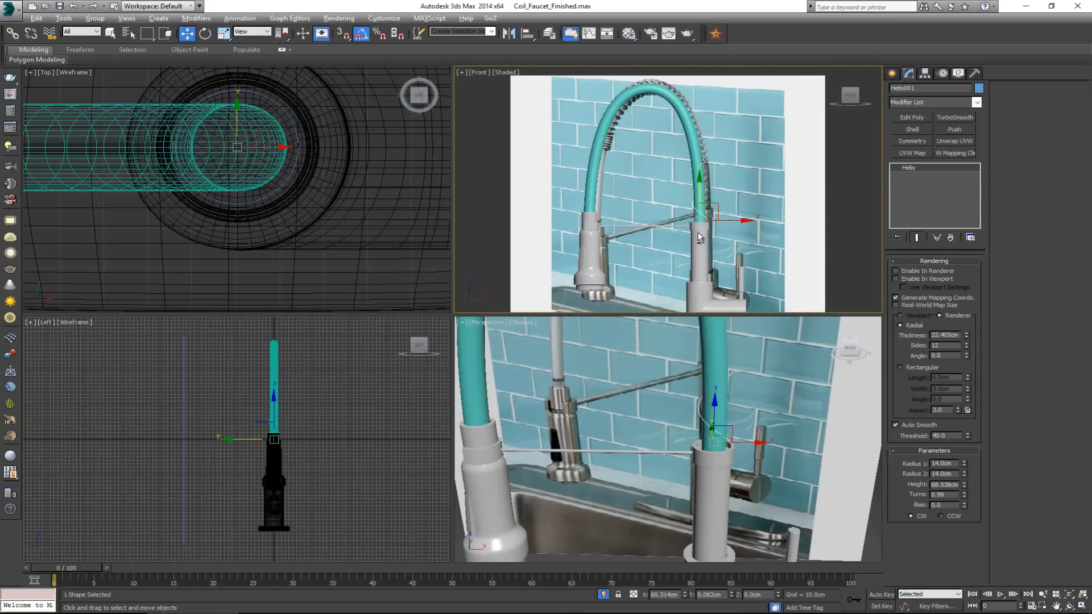
Step: In the front view, increase the helix height to about 105.5 cm and its turns to about 19.34
{"action": "key", "text": "alt+w"}
{"action": "scroll", "coordinate": [551, 268], "scroll_direction": "up", "scroll_amount": 5}
{"action": "middle_click_drag", "start_coordinate": [526, 271], "coordinate": [526, 240]}
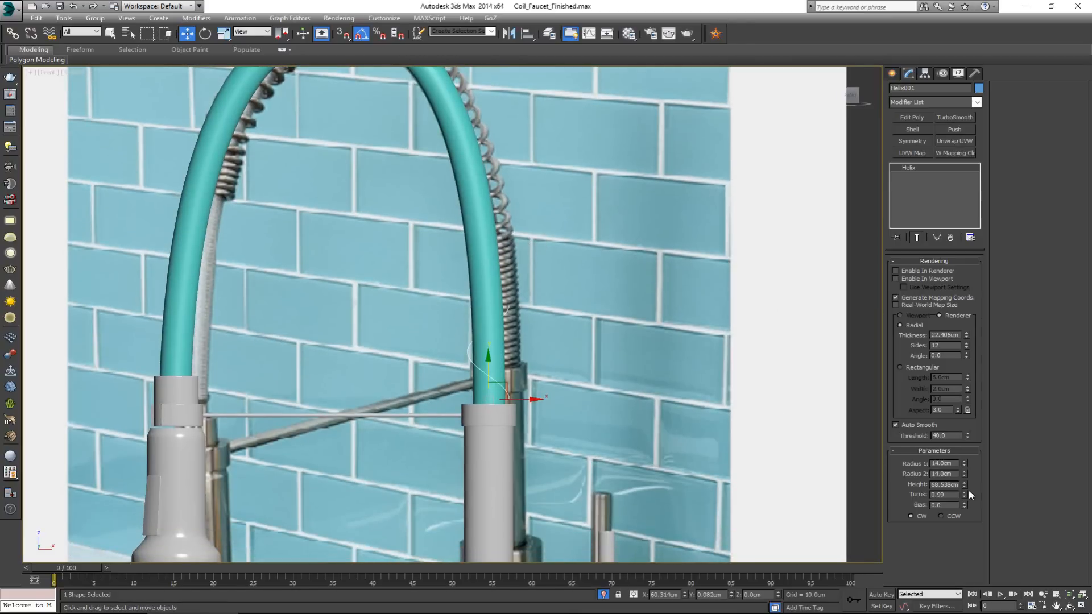
{"action": "left_click_drag", "start_coordinate": [964, 484], "coordinate": [967, 455]}
{"action": "left_click_drag", "start_coordinate": [964, 495], "coordinate": [881, 154]}
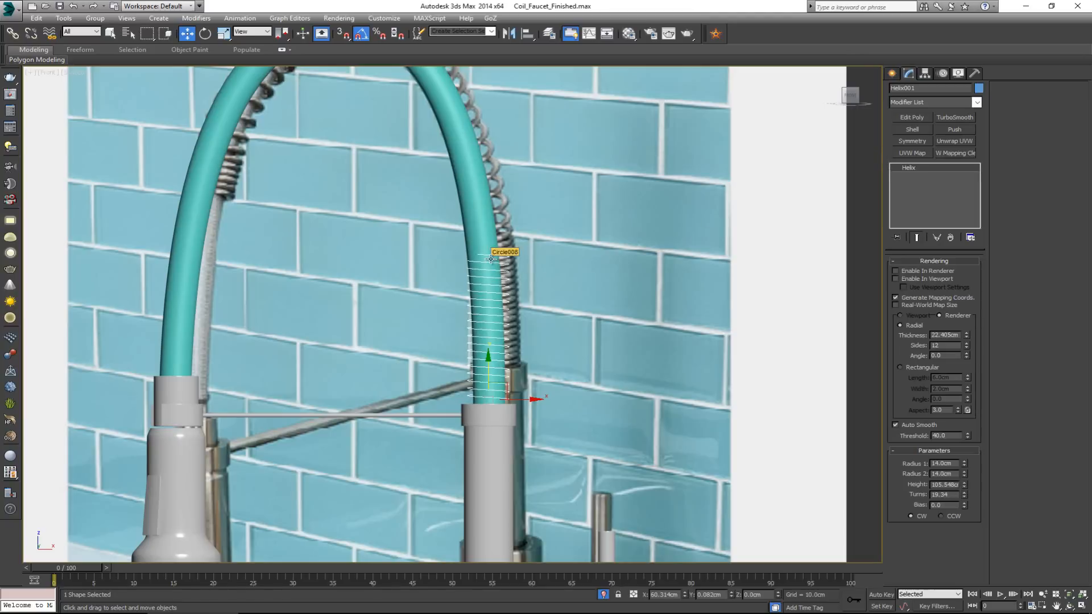
Step: Make the helix render as a solid tube in both renderer and viewport, with a radial thickness of about 3.22 cm
{"action": "left_click", "coordinate": [906, 272]}
{"action": "left_click", "coordinate": [912, 280]}
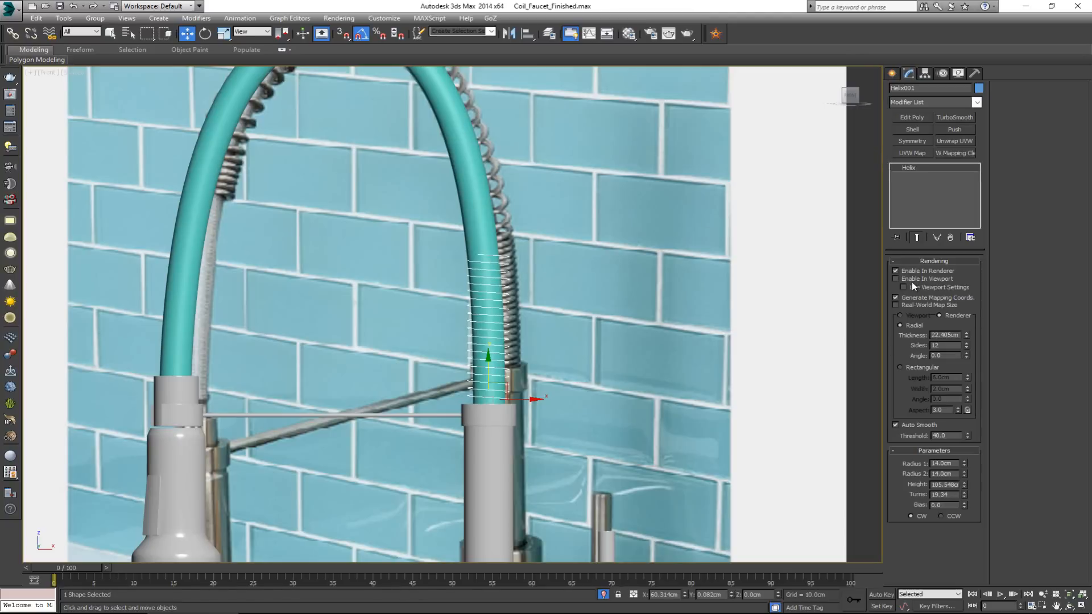
{"action": "right_click", "coordinate": [965, 337]}
{"action": "left_click_drag", "start_coordinate": [967, 334], "coordinate": [946, 196]}
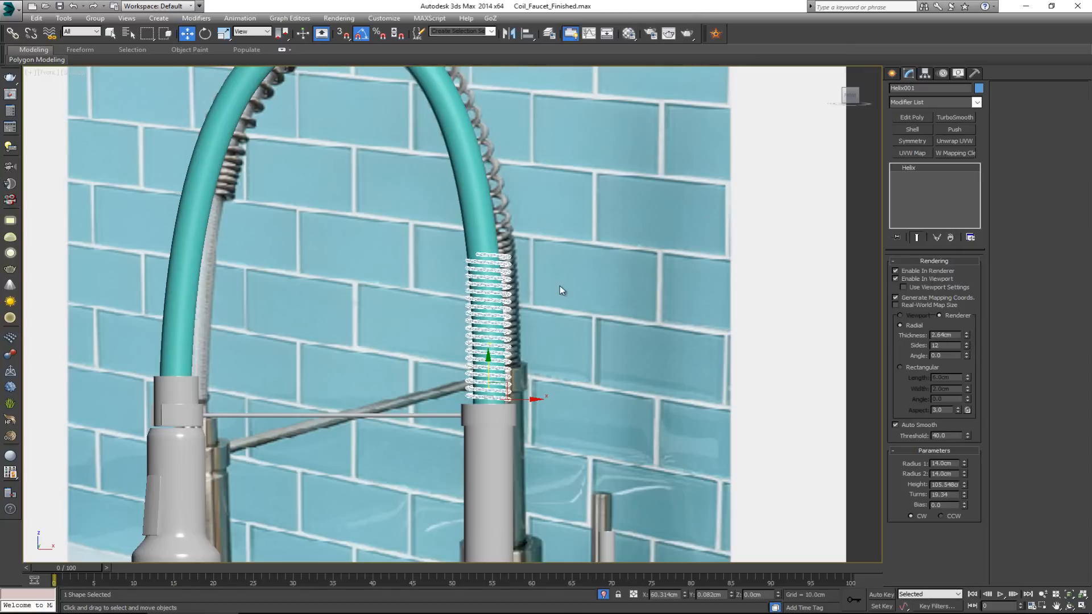
{"action": "scroll", "coordinate": [572, 278], "scroll_direction": "up", "scroll_amount": 5}
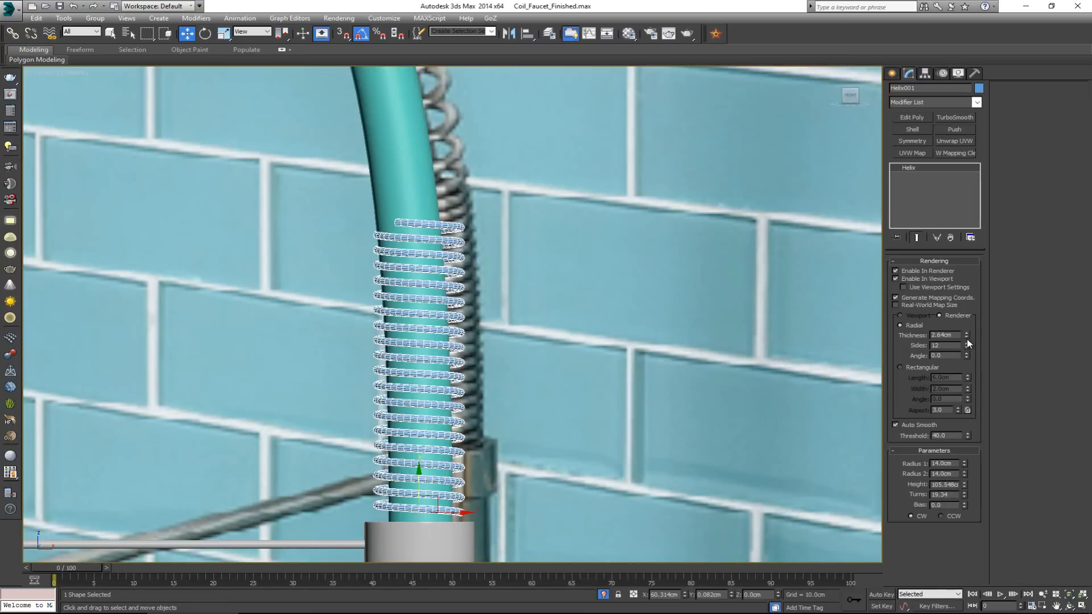
{"action": "left_click_drag", "start_coordinate": [967, 333], "coordinate": [967, 327]}
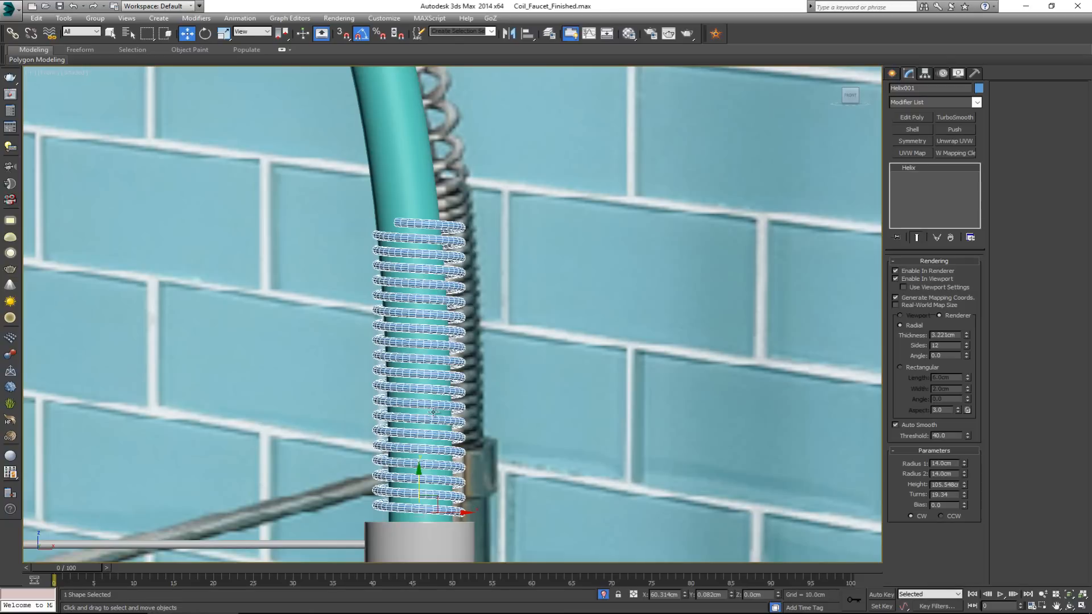
Step: Tighten the coil by raising the helix's turns to about 30.975
{"action": "left_click_drag", "start_coordinate": [965, 492], "coordinate": [965, 472]}
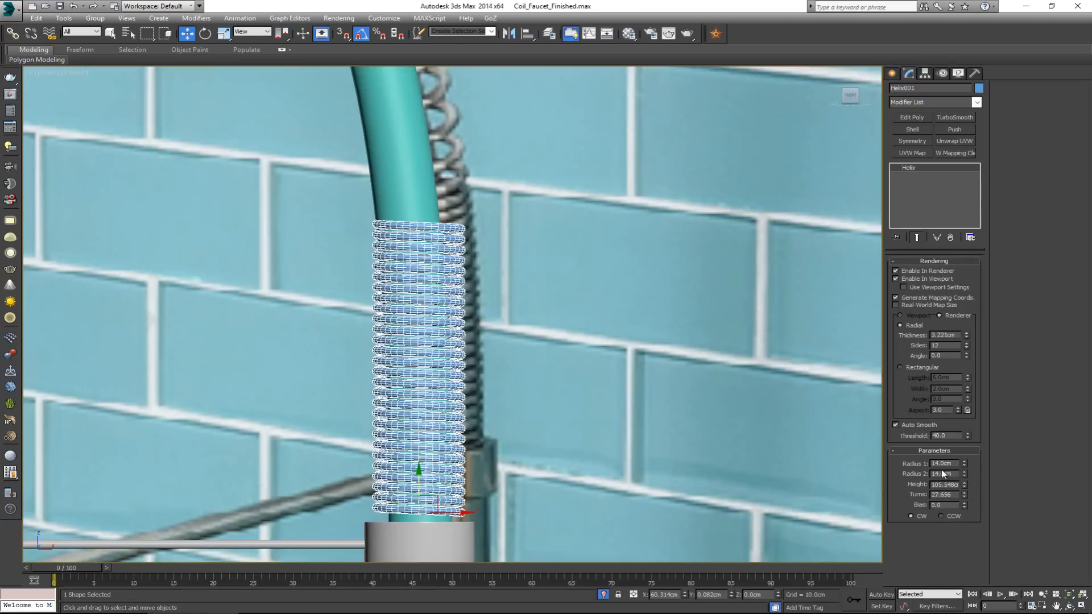
{"action": "scroll", "coordinate": [461, 463], "scroll_direction": "up", "scroll_amount": 6}
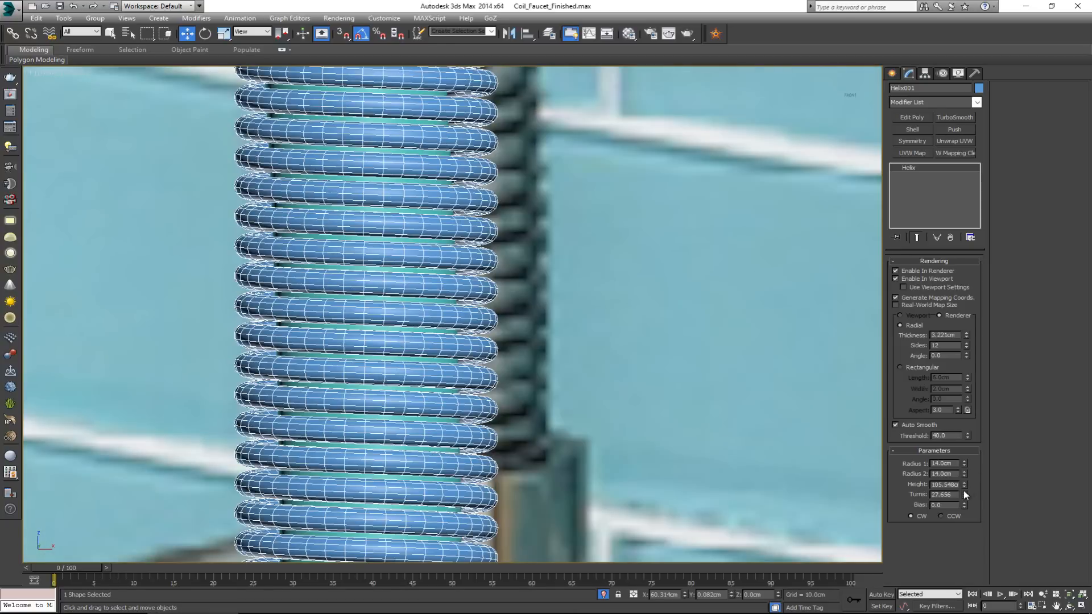
{"action": "left_click_drag", "start_coordinate": [964, 492], "coordinate": [967, 485]}
{"action": "scroll", "coordinate": [524, 264], "scroll_direction": "down", "scroll_amount": 5}
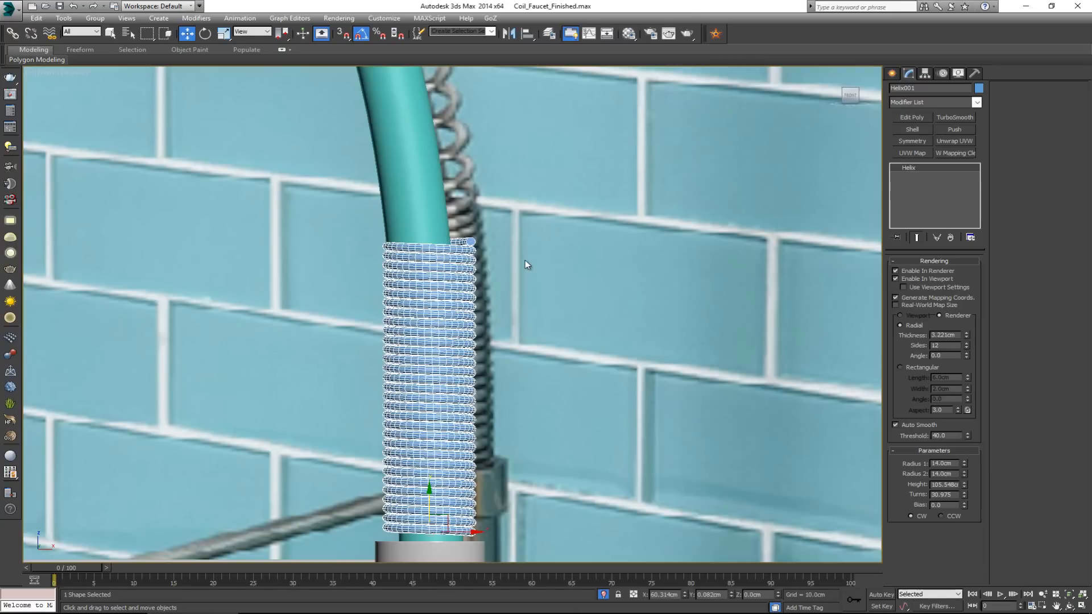
{"action": "left_click", "coordinate": [524, 263]}
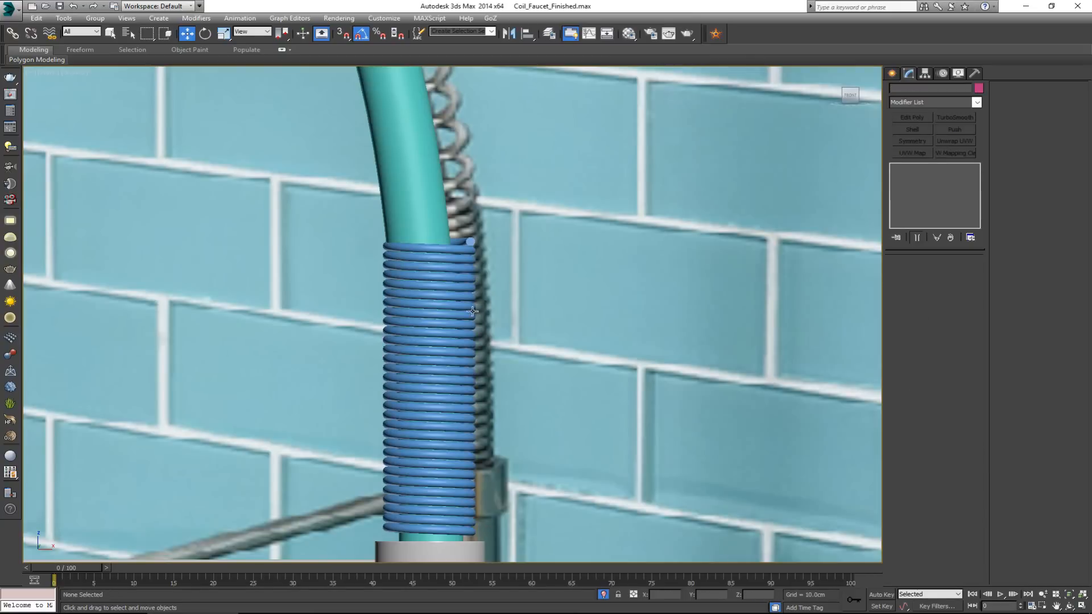
Step: Lower the helix to about Z -4.7 cm so it sits on top of the faucet column
{"action": "middle_click_drag", "start_coordinate": [464, 317], "coordinate": [482, 236]}
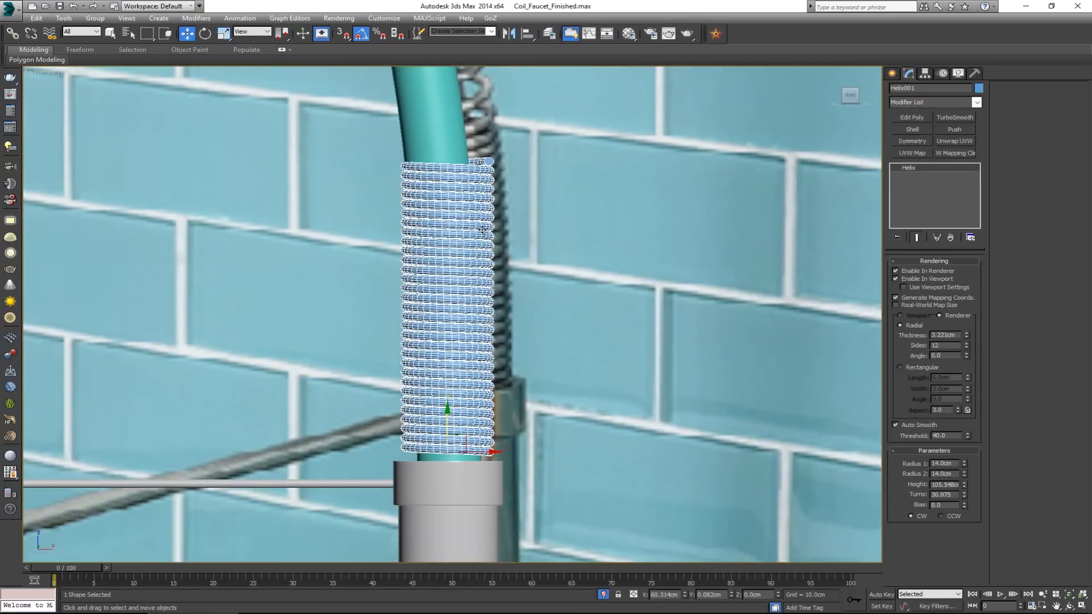
{"action": "left_click_drag", "start_coordinate": [448, 428], "coordinate": [447, 439]}
{"action": "scroll", "coordinate": [451, 310], "scroll_direction": "down", "scroll_amount": 4}
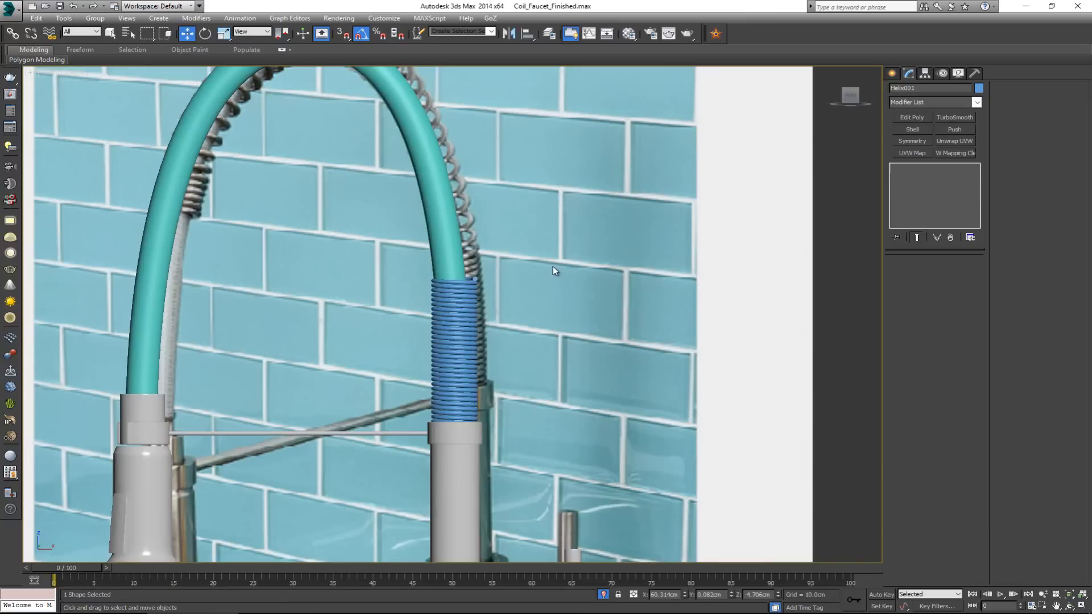
{"action": "left_click", "coordinate": [553, 266]}
Step: Hide the hose, spray head, column and base parts, keeping the coil and the reference photo shown
{"action": "scroll", "coordinate": [479, 296], "scroll_direction": "up", "scroll_amount": 5}
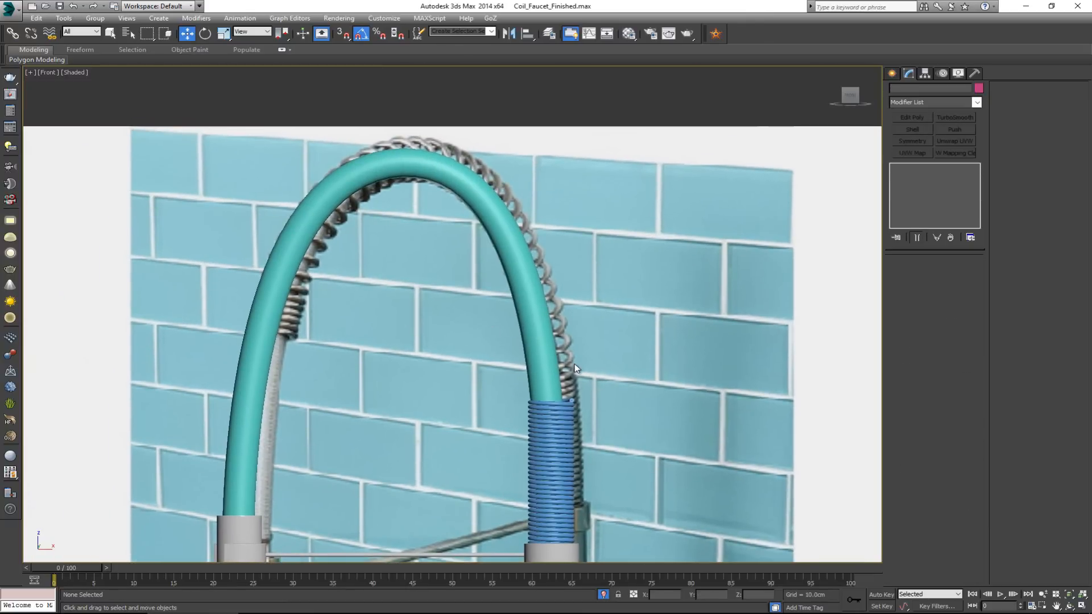
{"action": "scroll", "coordinate": [546, 160], "scroll_direction": "down", "scroll_amount": 4}
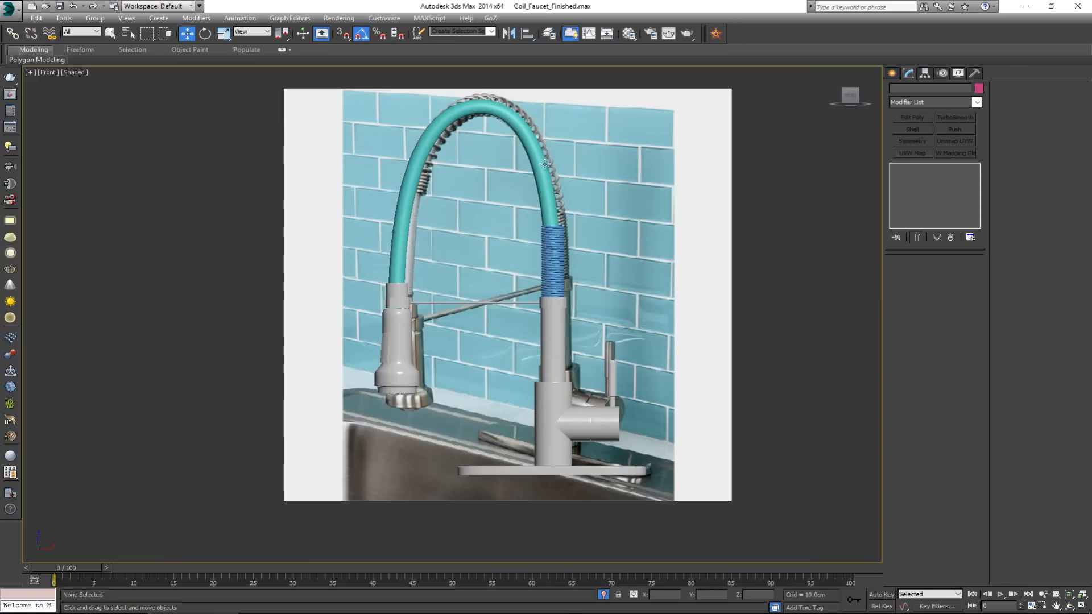
{"action": "left_click_drag", "start_coordinate": [360, 271], "coordinate": [516, 373]}
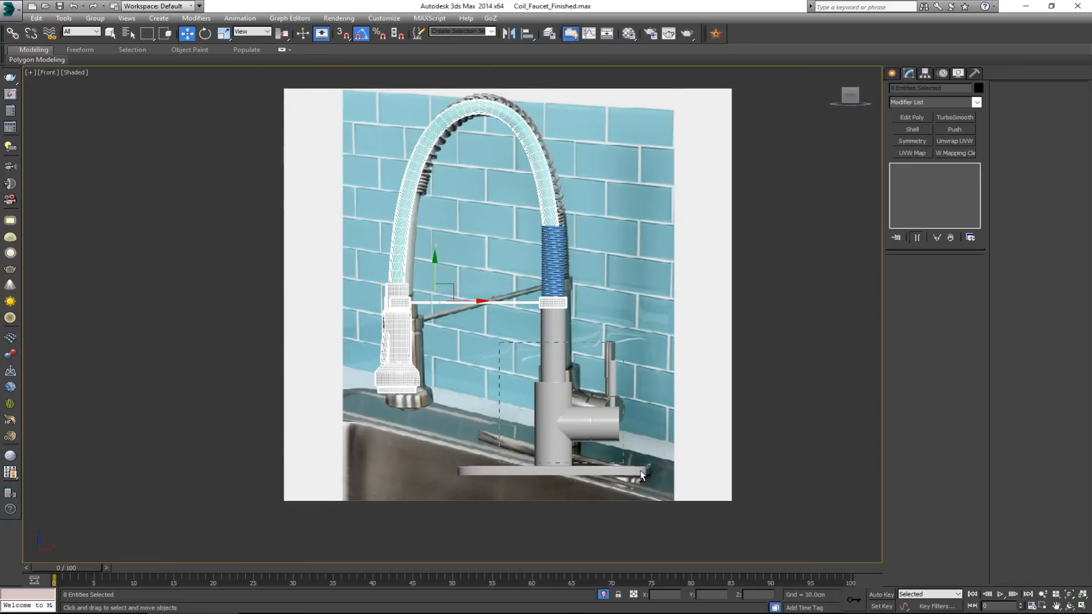
{"action": "left_click_drag", "start_coordinate": [640, 474], "coordinate": [682, 494], "text": "ctrl"}
{"action": "right_click", "coordinate": [580, 388]}
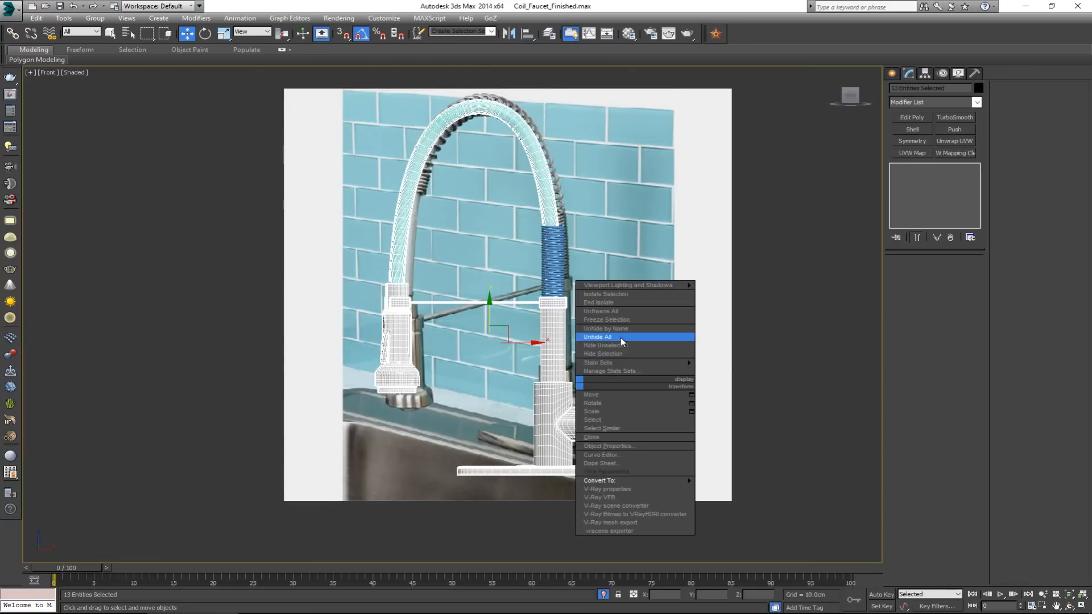
{"action": "left_click", "coordinate": [626, 352]}
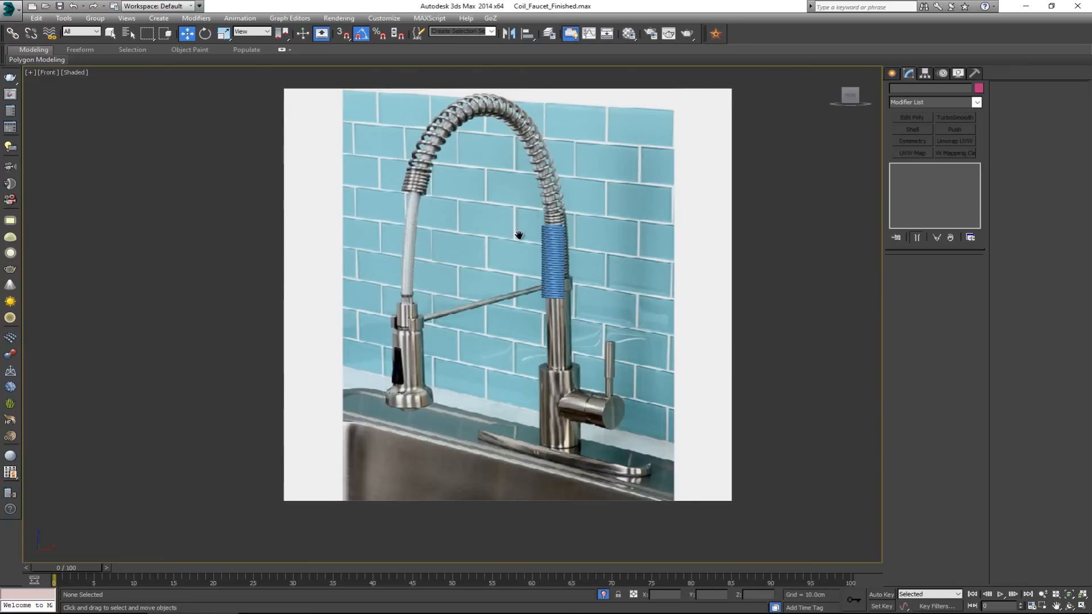
Step: Copy the helix straight up to about Z 104.8 cm so the duplicate stacks on the original coil
{"action": "scroll", "coordinate": [556, 293], "scroll_direction": "up", "scroll_amount": 2}
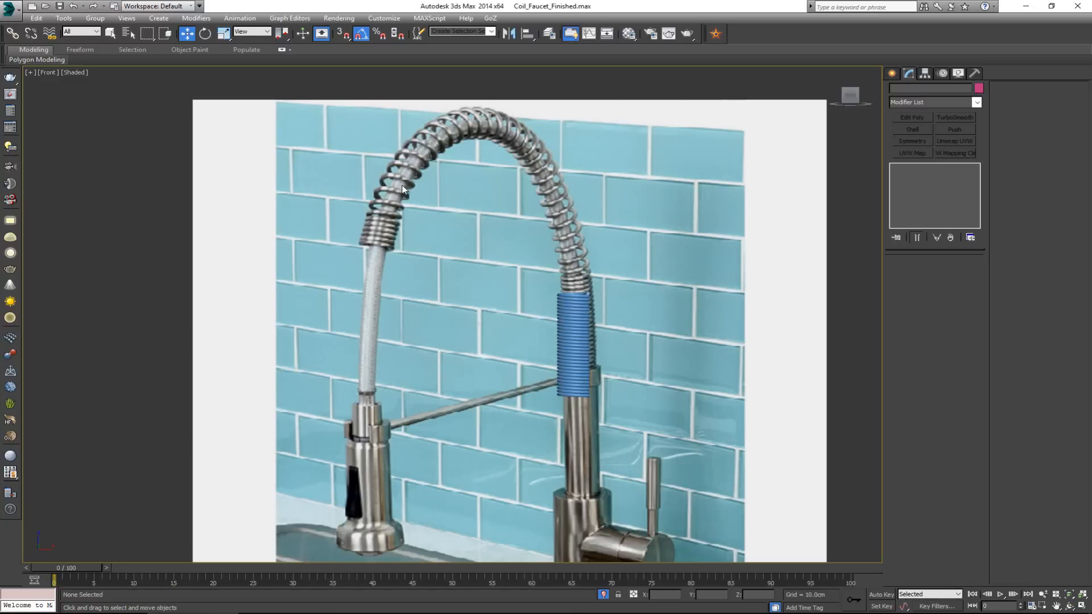
{"action": "left_click", "coordinate": [576, 352]}
{"action": "scroll", "coordinate": [576, 352], "scroll_direction": "up", "scroll_amount": 4}
{"action": "scroll", "coordinate": [574, 398], "scroll_direction": "down", "scroll_amount": 2}
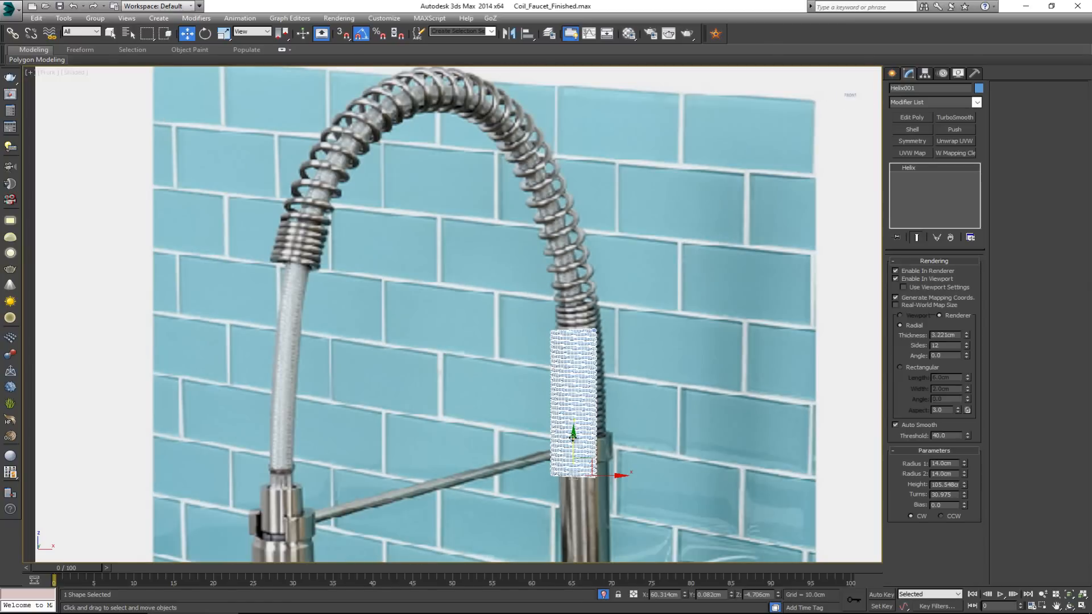
{"action": "left_click_drag", "start_coordinate": [573, 432], "coordinate": [583, 300], "text": "shift"}
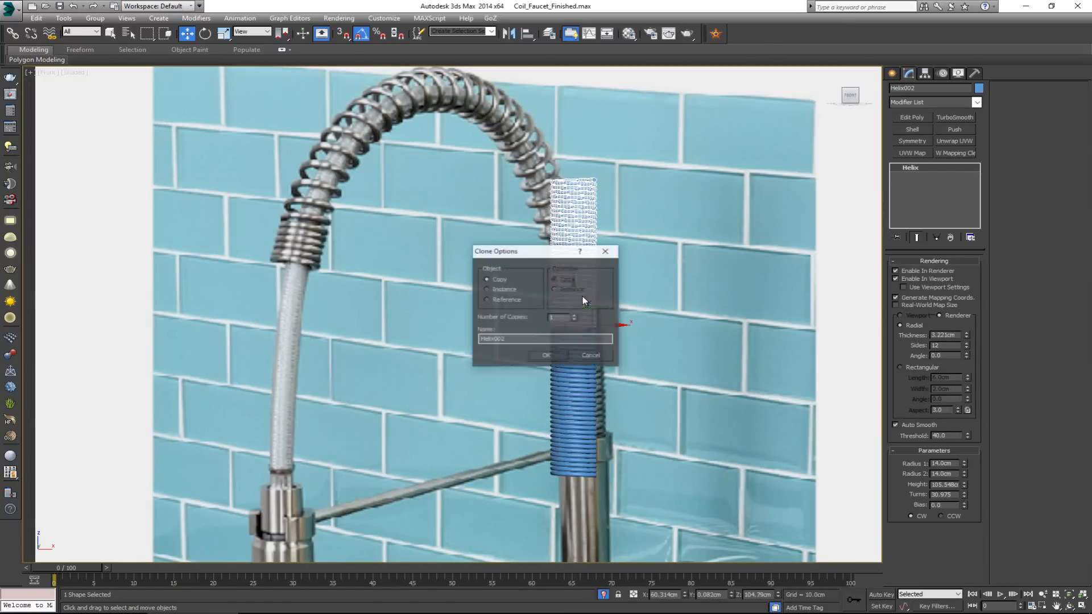
{"action": "left_click", "coordinate": [547, 355]}
{"action": "middle_click_drag", "start_coordinate": [545, 183], "coordinate": [545, 246]}
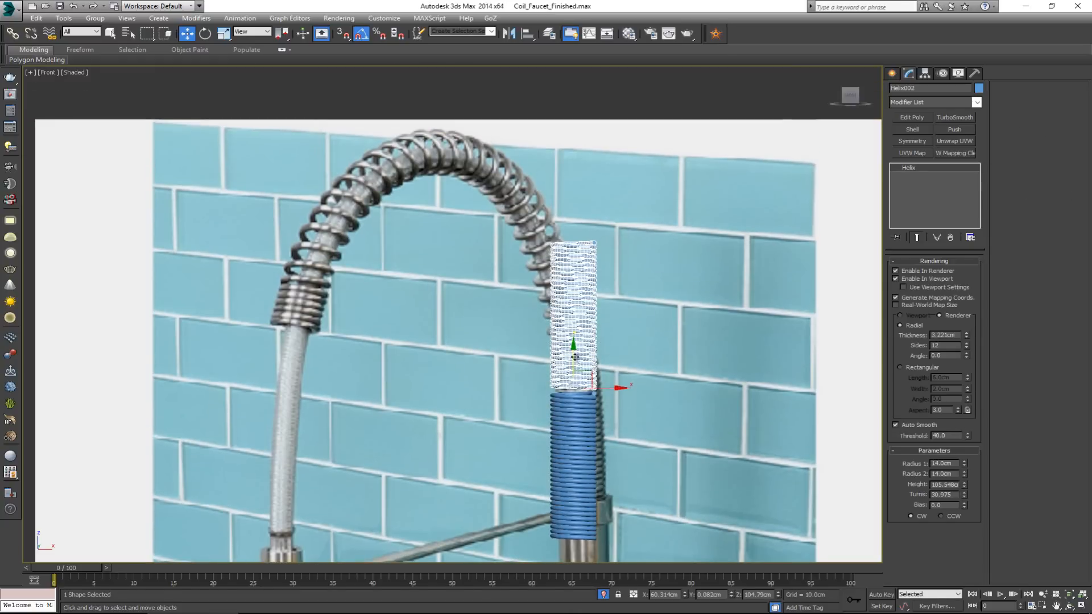
{"action": "scroll", "coordinate": [576, 362], "scroll_direction": "up", "scroll_amount": 8}
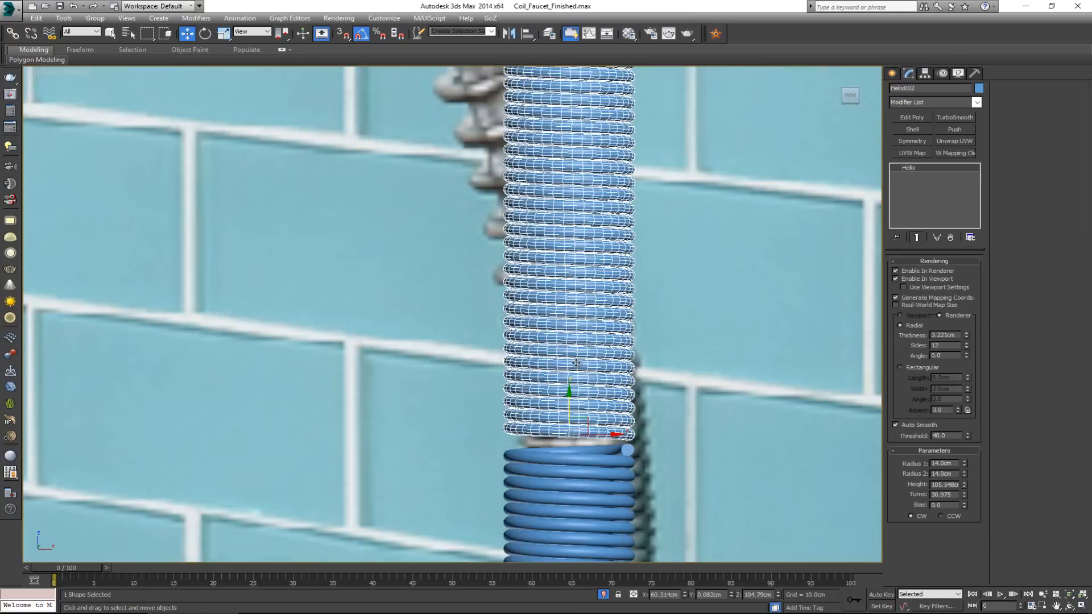
{"action": "scroll", "coordinate": [558, 316], "scroll_direction": "down", "scroll_amount": 8}
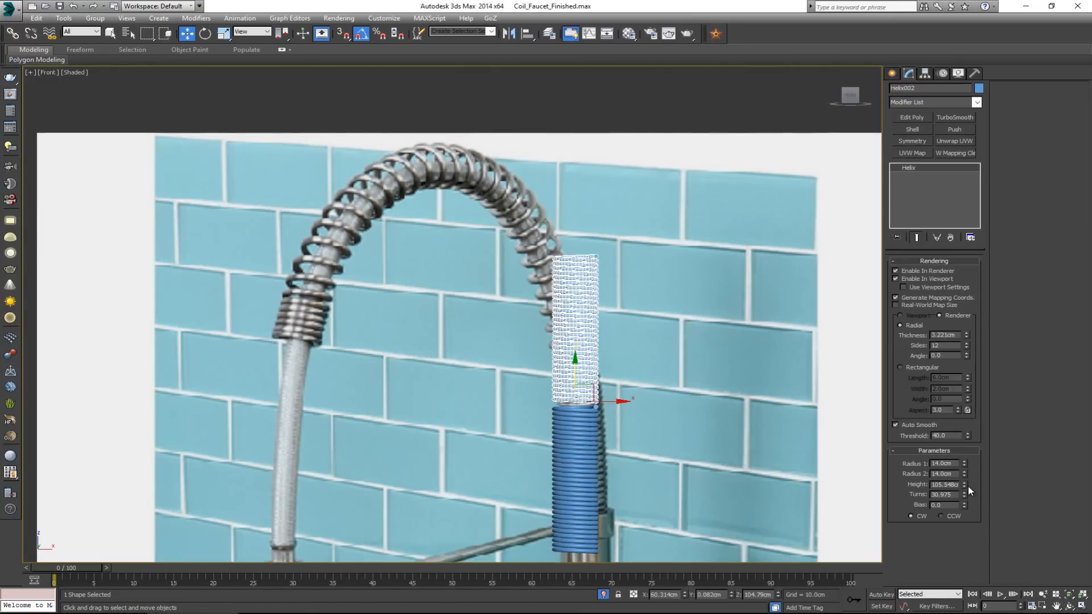
Step: Stretch the upper helix to a height of about 289.2 cm
{"action": "middle_click_drag", "start_coordinate": [617, 318], "coordinate": [628, 341]}
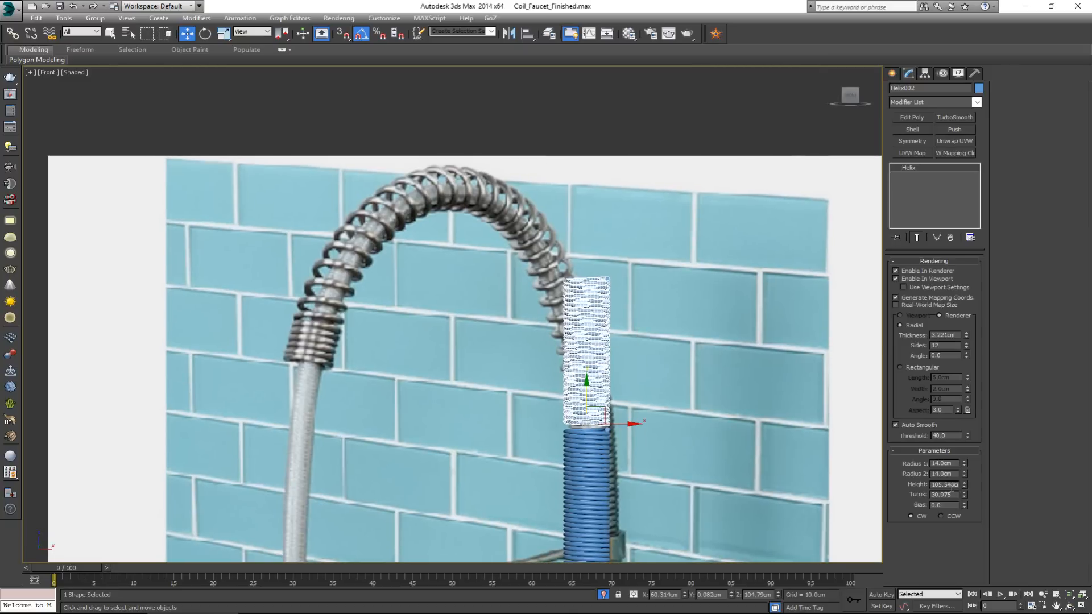
{"action": "left_click_drag", "start_coordinate": [964, 484], "coordinate": [963, 394]}
{"action": "scroll", "coordinate": [716, 350], "scroll_direction": "down", "scroll_amount": 4}
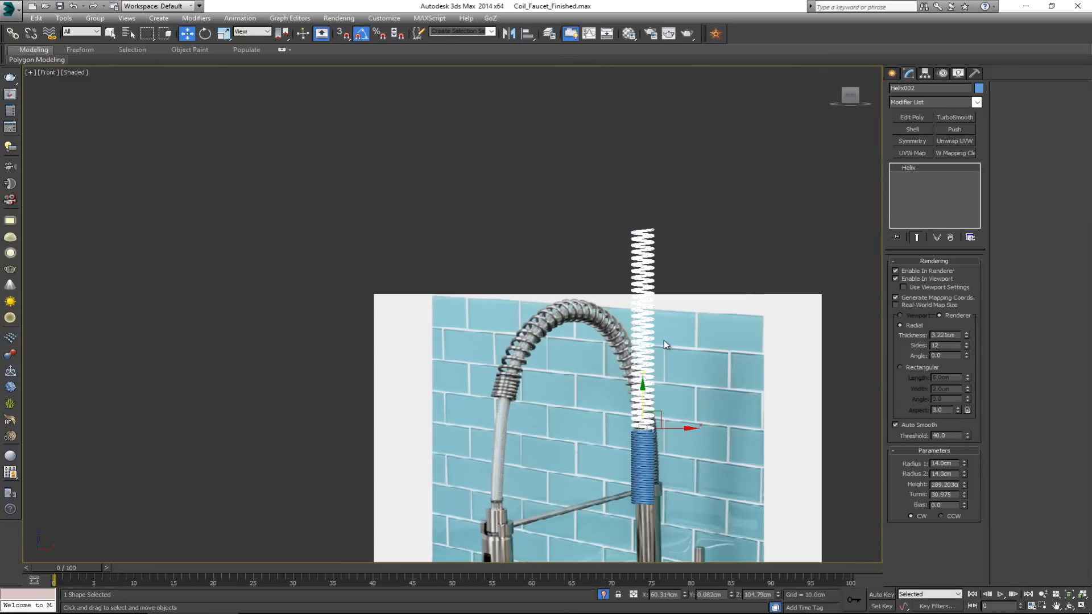
Step: Loosen the upper coil to match the reference spring by reducing its turns to about 20.13
{"action": "scroll", "coordinate": [664, 341], "scroll_direction": "up", "scroll_amount": 3}
{"action": "middle_click_drag", "start_coordinate": [674, 342], "coordinate": [640, 282], "text": "alt"}
{"action": "scroll", "coordinate": [653, 372], "scroll_direction": "up", "scroll_amount": 1}
{"action": "scroll", "coordinate": [653, 375], "scroll_direction": "up", "scroll_amount": 2}
{"action": "scroll", "coordinate": [639, 282], "scroll_direction": "down", "scroll_amount": 2}
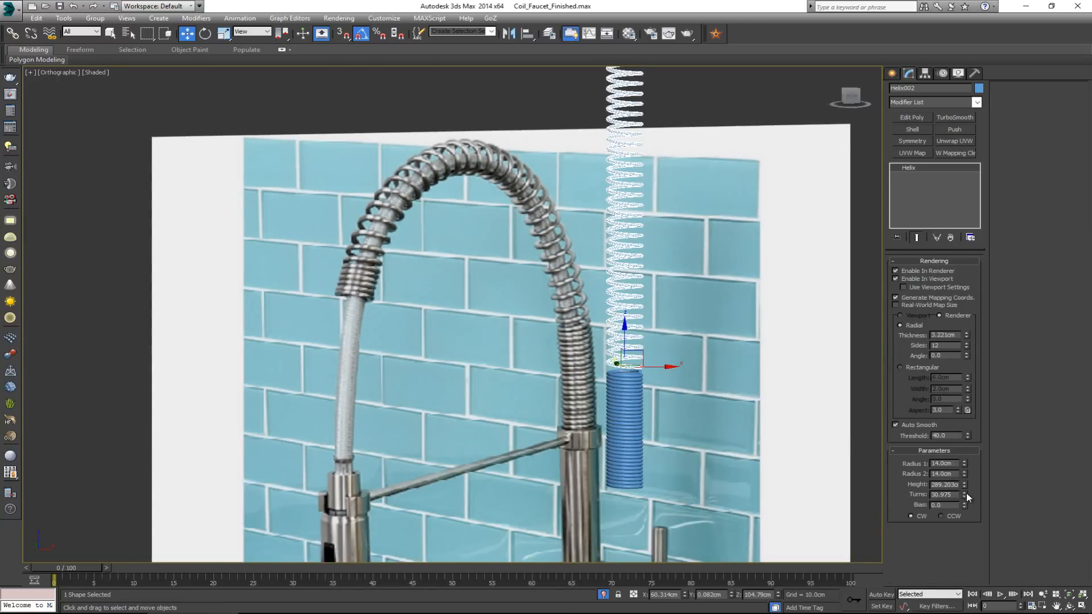
{"action": "left_click_drag", "start_coordinate": [964, 493], "coordinate": [964, 510]}
Step: Lower the upper helix to about Z 101.1 cm so its start meets the top end of the lower coil
{"action": "scroll", "coordinate": [699, 344], "scroll_direction": "up", "scroll_amount": 4}
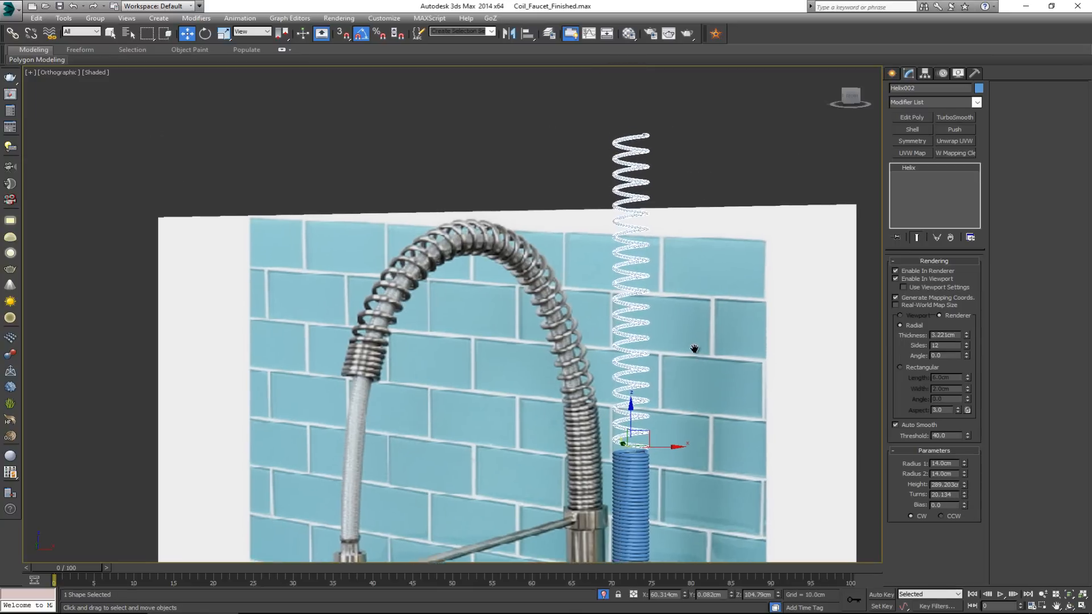
{"action": "middle_click_drag", "start_coordinate": [643, 340], "coordinate": [628, 279]}
{"action": "scroll", "coordinate": [619, 415], "scroll_direction": "up", "scroll_amount": 4}
{"action": "middle_click_drag", "start_coordinate": [613, 416], "coordinate": [537, 402], "text": "alt"}
{"action": "scroll", "coordinate": [545, 405], "scroll_direction": "up", "scroll_amount": 5}
{"action": "left_click_drag", "start_coordinate": [535, 360], "coordinate": [540, 390]}
Step: Rotate the upper loose helix 5 degrees about Z so its start lines up with the lower coil's end
{"action": "middle_click_drag", "start_coordinate": [540, 390], "coordinate": [527, 410], "text": "alt"}
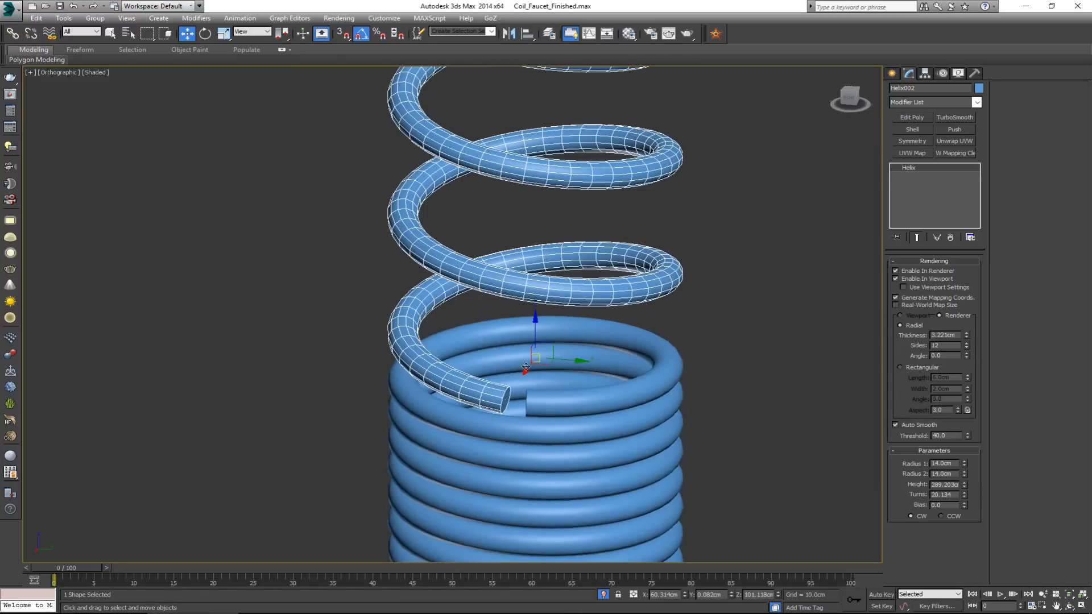
{"action": "key", "text": "e"}
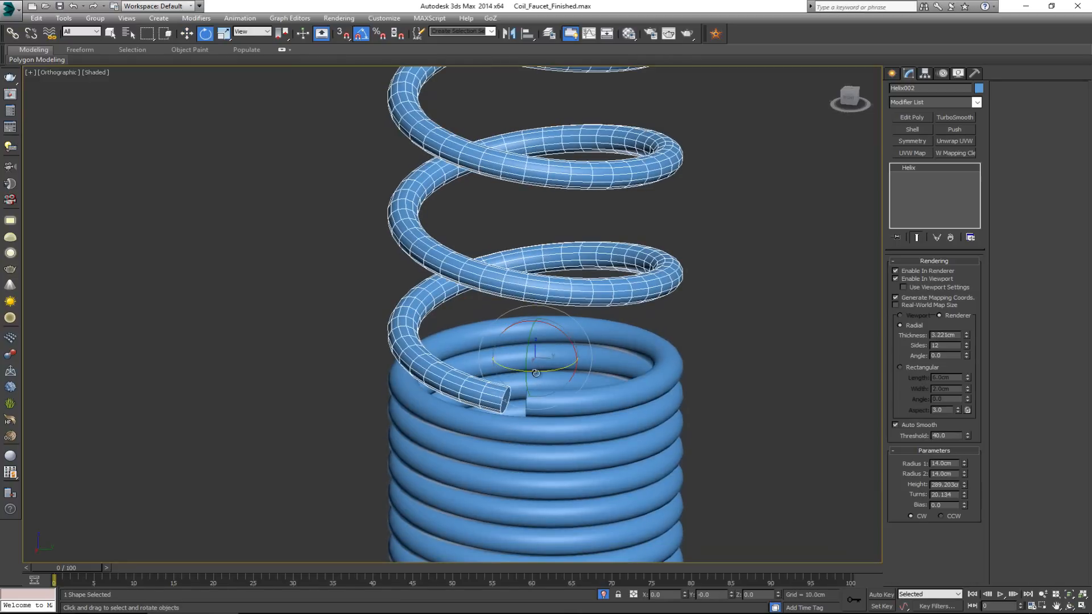
{"action": "left_click_drag", "start_coordinate": [533, 368], "coordinate": [539, 373]}
{"action": "middle_click_drag", "start_coordinate": [550, 374], "coordinate": [567, 358], "text": "alt"}
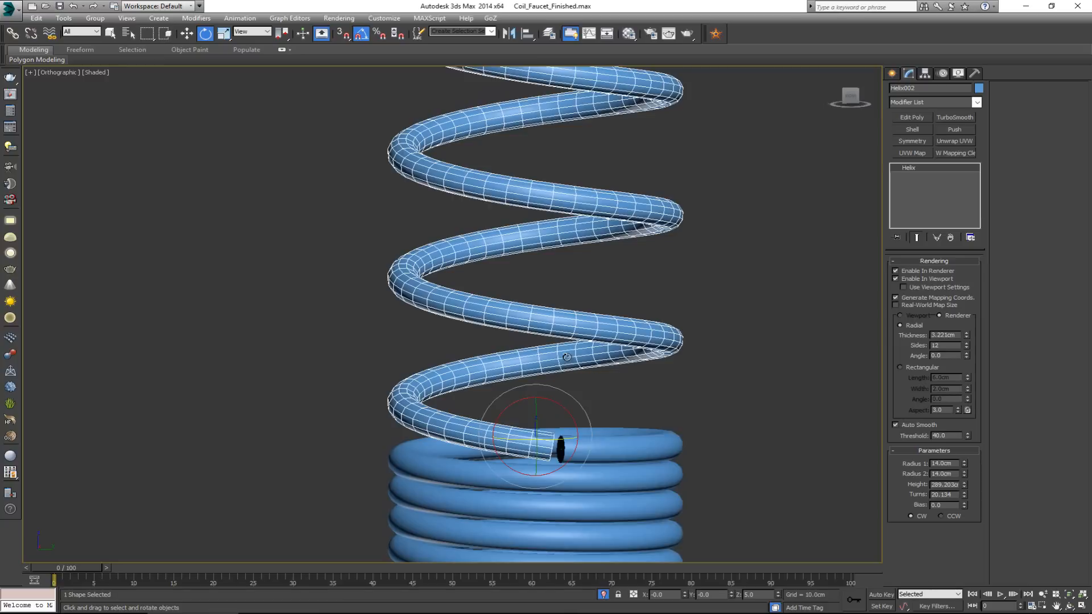
{"action": "scroll", "coordinate": [555, 447], "scroll_direction": "up", "scroll_amount": 5}
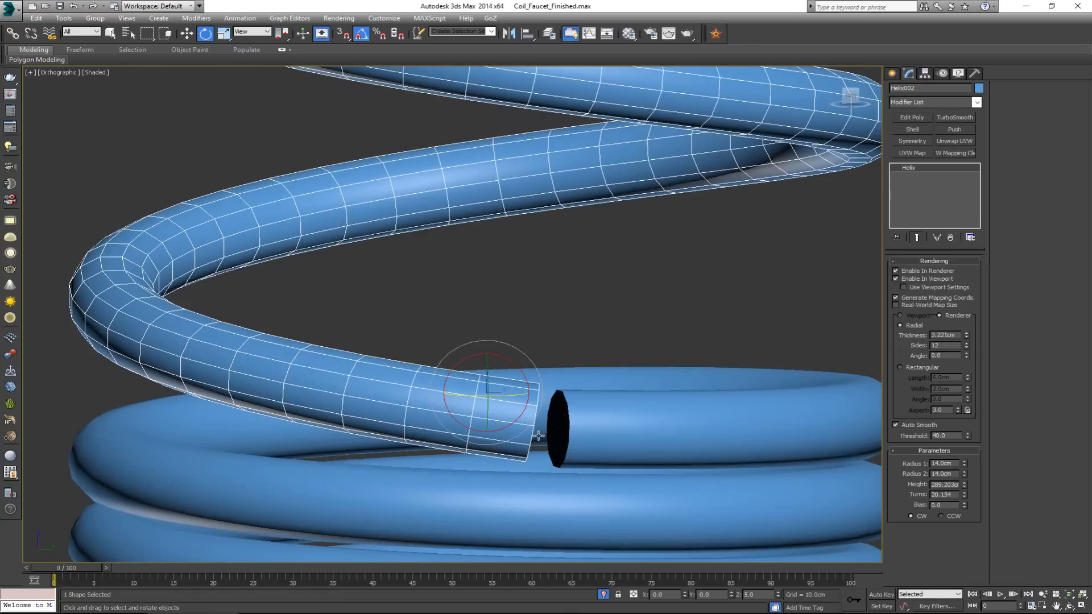
{"action": "scroll", "coordinate": [568, 425], "scroll_direction": "down", "scroll_amount": 15}
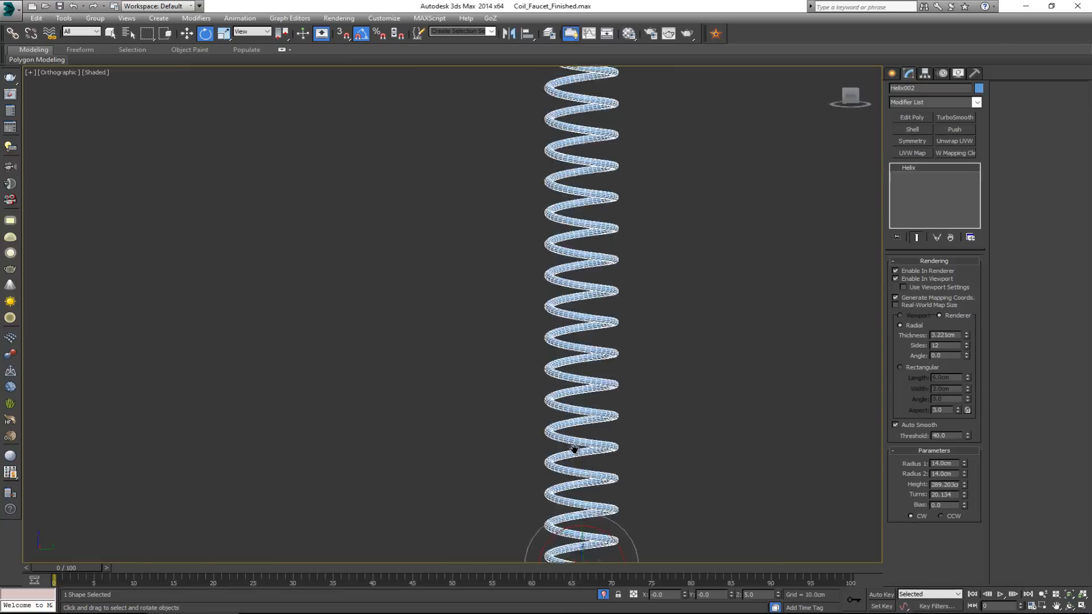
Step: Copy the loose helix straight up to about Z 387.0 cm so the duplicate stacks on its top end
{"action": "mouse_move", "coordinate": [579, 329]}
{"action": "middle_mouse_down", "text": "alt"}
{"action": "mouse_move", "coordinate": [632, 370]}
{"action": "mouse_move", "coordinate": [650, 401]}
{"action": "middle_mouse_up", "text": "alt"}
{"action": "key", "text": "w"}
{"action": "left_click_drag", "start_coordinate": [577, 455], "coordinate": [582, 248], "text": "shift"}
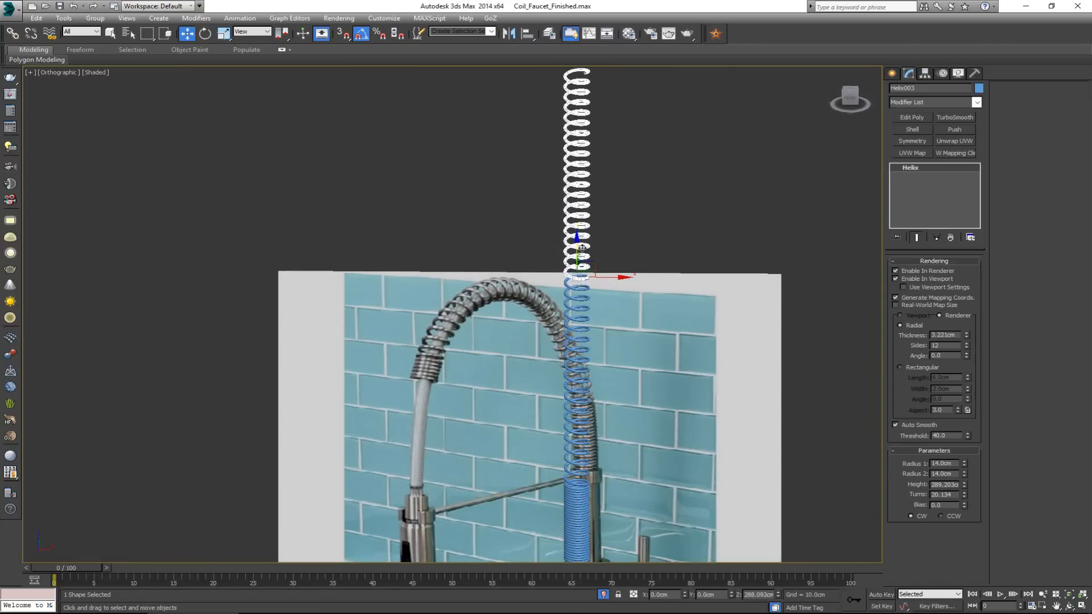
{"action": "left_click", "coordinate": [578, 342]}
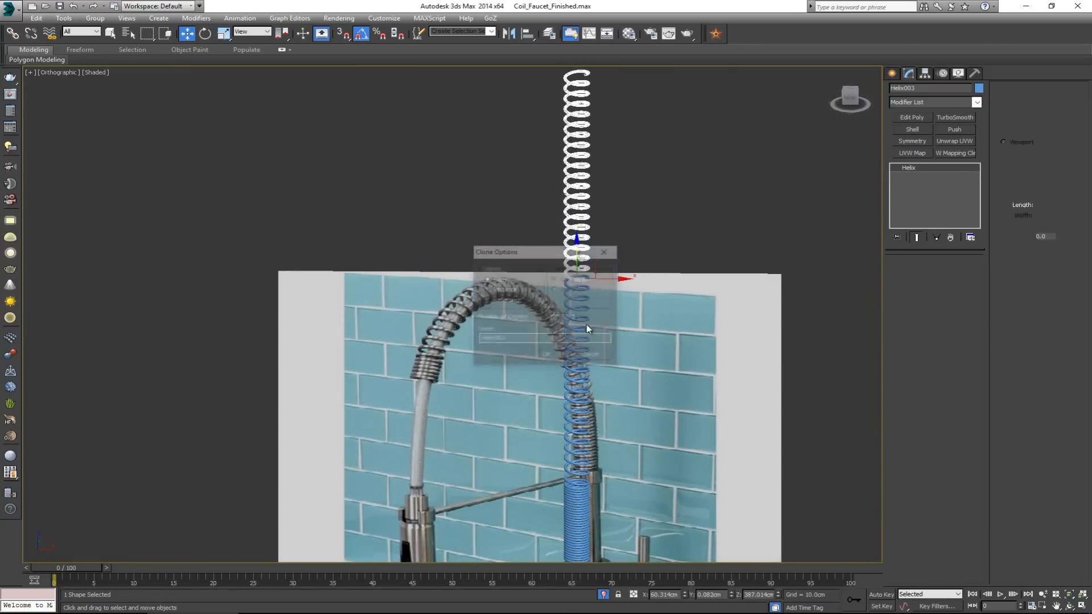
{"action": "key", "text": "z"}
{"action": "middle_click_drag", "start_coordinate": [585, 320], "coordinate": [504, 327], "text": "alt"}
{"action": "scroll", "coordinate": [447, 503], "scroll_direction": "up", "scroll_amount": 8}
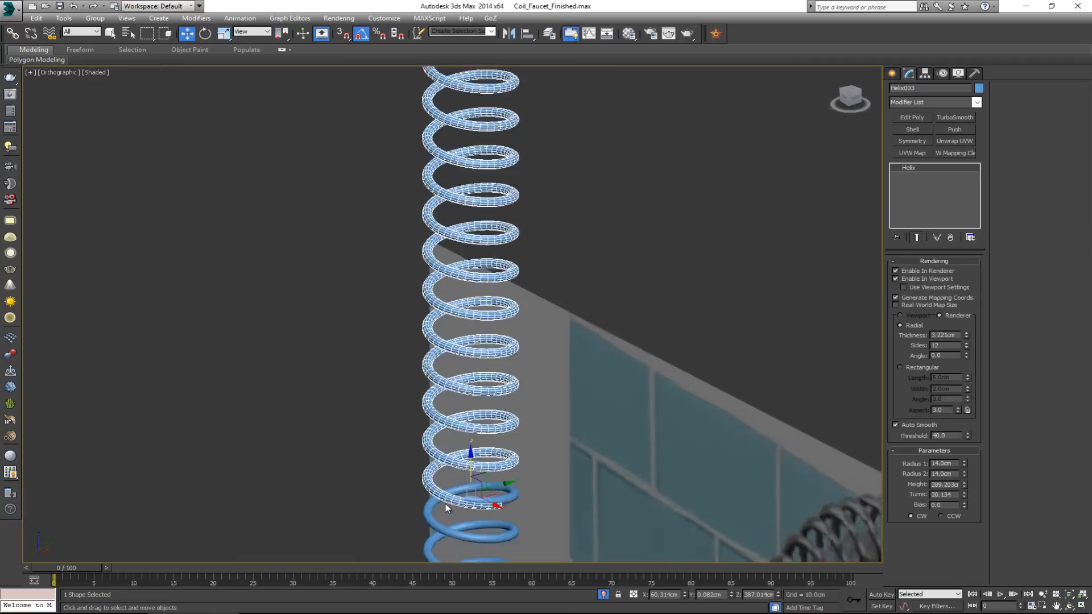
Step: Rotate the new top helix about Z and raise it to about Z 390.6 cm to meet the loose coil's end
{"action": "middle_click_drag", "start_coordinate": [486, 490], "coordinate": [506, 432]}
{"action": "key", "text": "e"}
{"action": "left_click_drag", "start_coordinate": [507, 428], "coordinate": [480, 432]}
{"action": "key", "text": "w"}
{"action": "mouse_move", "coordinate": [508, 386]}
{"action": "left_mouse_down"}
{"action": "mouse_move", "coordinate": [508, 366]}
{"action": "mouse_move", "coordinate": [515, 378]}
{"action": "left_mouse_up"}
{"action": "middle_click_drag", "start_coordinate": [519, 415], "coordinate": [543, 408], "text": "alt"}
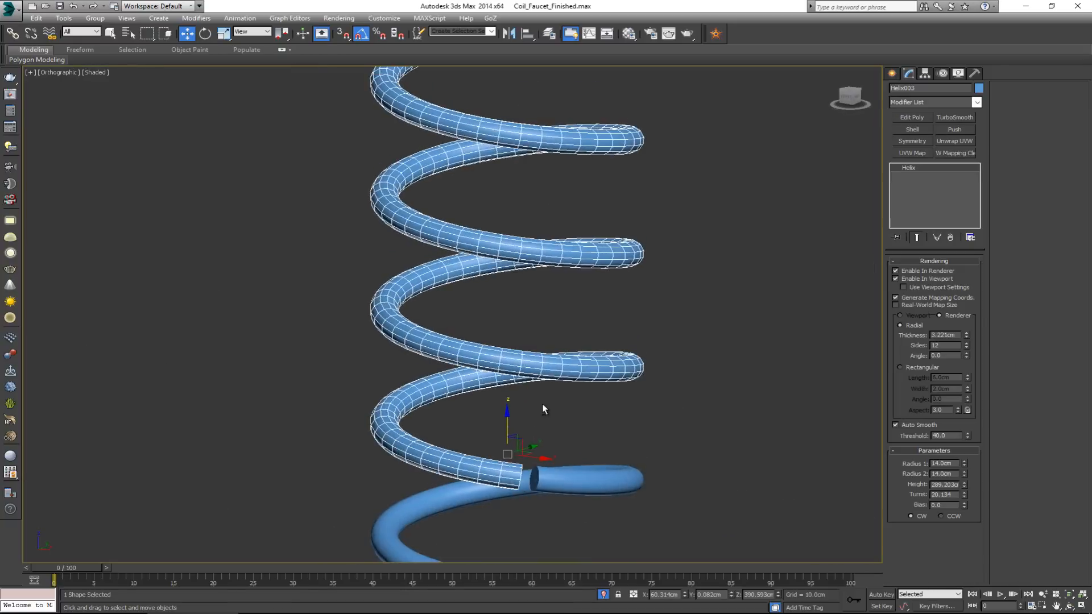
Step: Turn the top helix into a short tight coil with about 12.68 turns and a height of about 46.3 cm
{"action": "scroll", "coordinate": [543, 408], "scroll_direction": "down", "scroll_amount": 10}
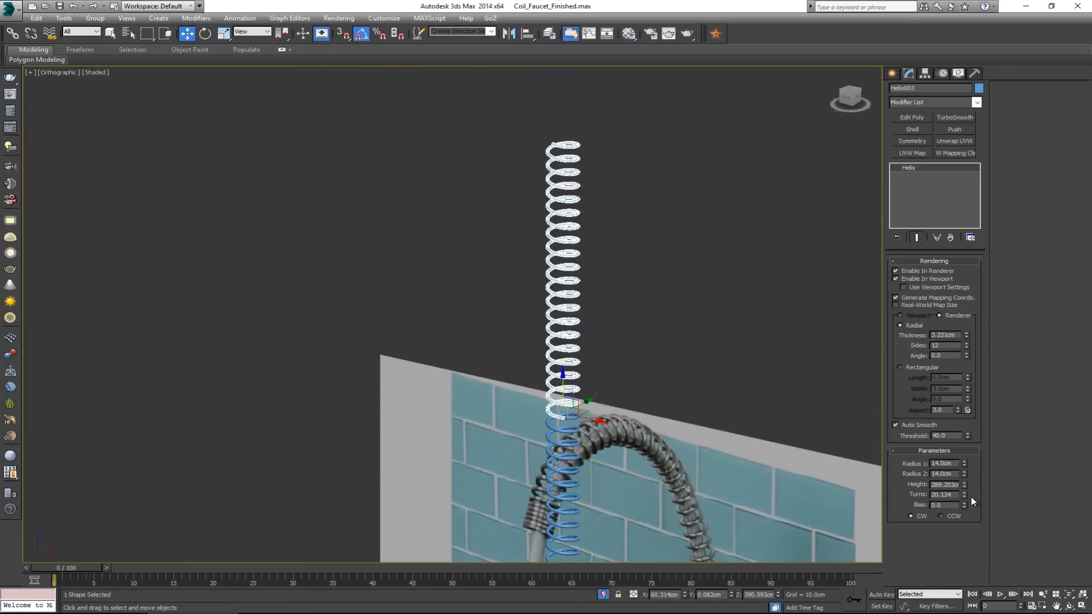
{"action": "middle_click_drag", "start_coordinate": [667, 453], "coordinate": [663, 373]}
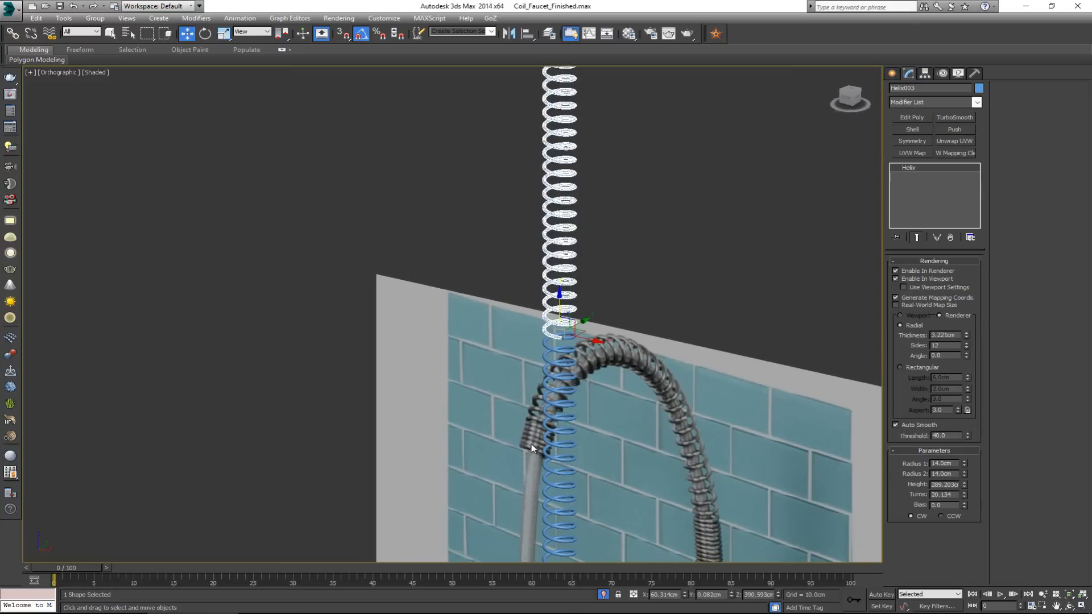
{"action": "left_click_drag", "start_coordinate": [967, 494], "coordinate": [971, 435]}
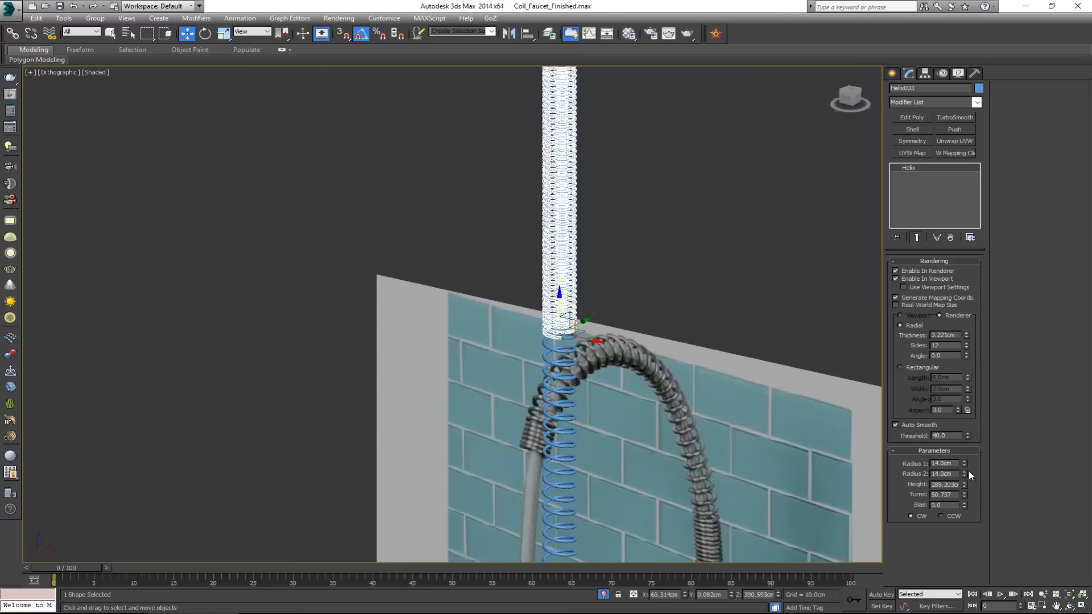
{"action": "left_click_drag", "start_coordinate": [966, 497], "coordinate": [967, 538]}
{"action": "left_click_drag", "start_coordinate": [964, 486], "coordinate": [963, 530]}
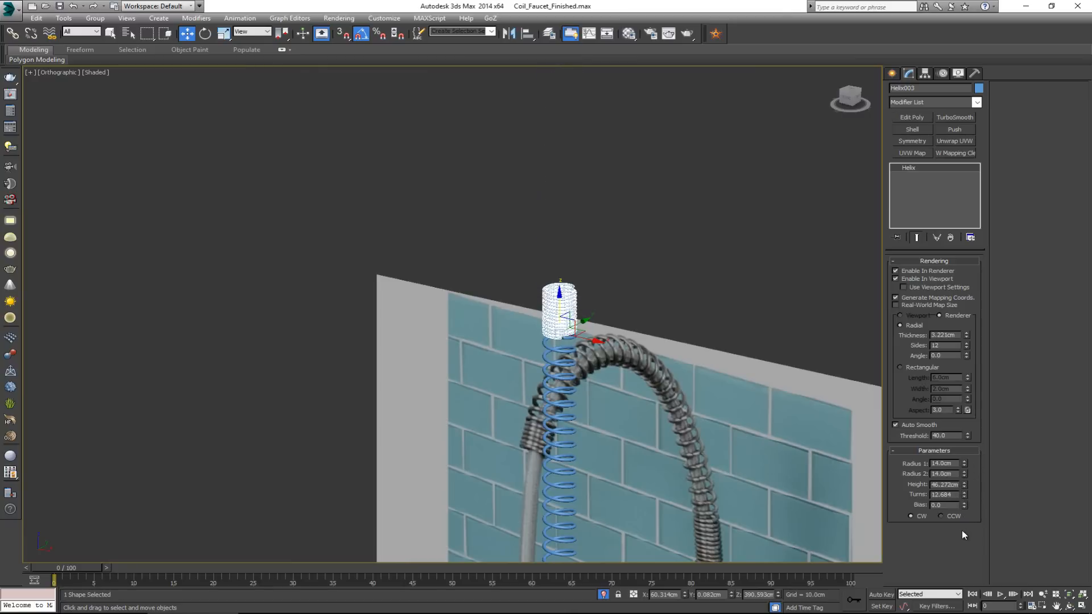
{"action": "scroll", "coordinate": [589, 374], "scroll_direction": "up", "scroll_amount": 4}
{"action": "scroll", "coordinate": [527, 288], "scroll_direction": "up", "scroll_amount": 3}
{"action": "middle_click_drag", "start_coordinate": [549, 311], "coordinate": [558, 296], "text": "alt"}
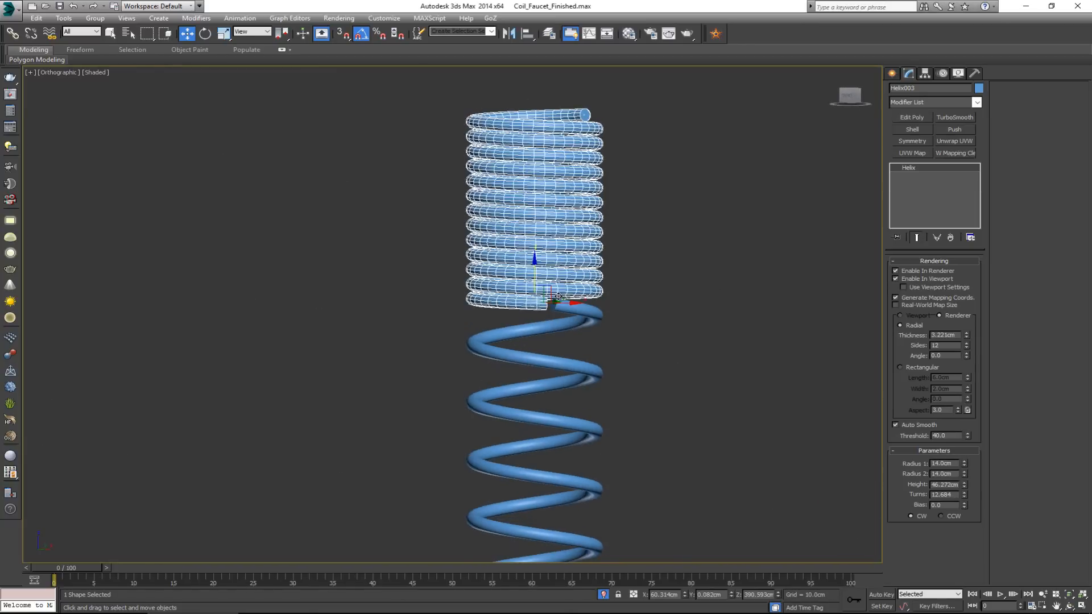
Step: Add an Edit Poly modifier to the tight top coil and switch to polygon editing
{"action": "left_click", "coordinate": [650, 296]}
{"action": "scroll", "coordinate": [554, 302], "scroll_direction": "up", "scroll_amount": 8}
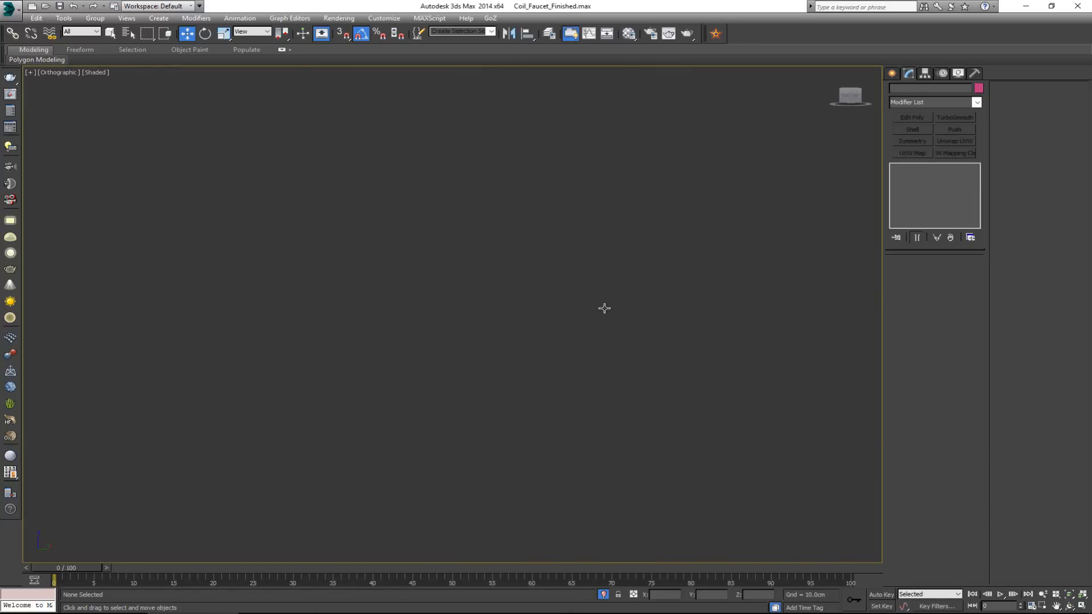
{"action": "key", "text": "z"}
{"action": "left_click", "coordinate": [408, 129]}
{"action": "key", "text": "z"}
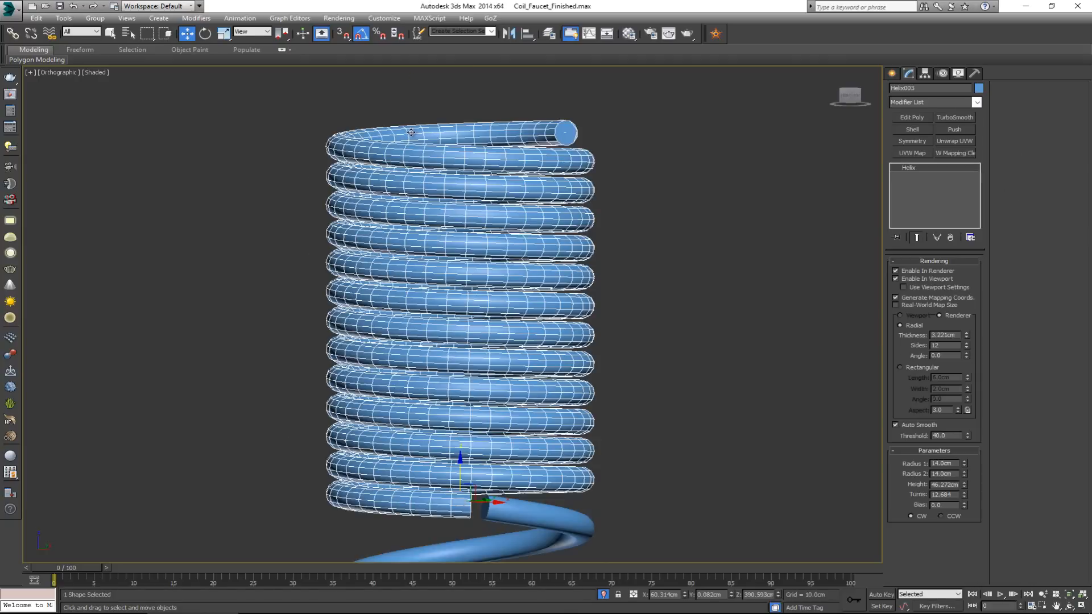
{"action": "scroll", "coordinate": [560, 294], "scroll_direction": "down", "scroll_amount": 3}
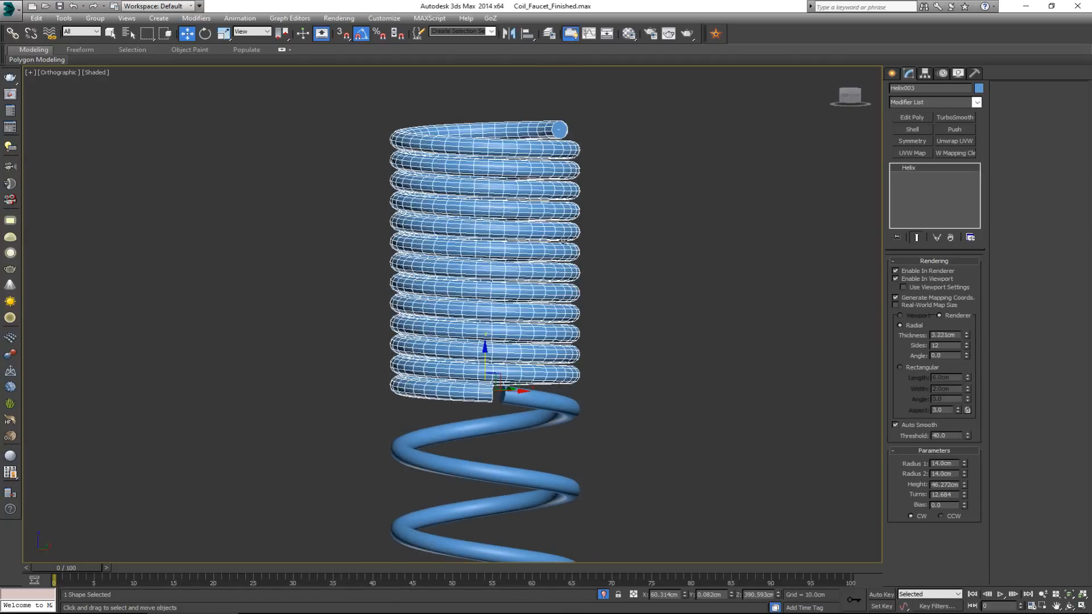
{"action": "left_click", "coordinate": [911, 118]}
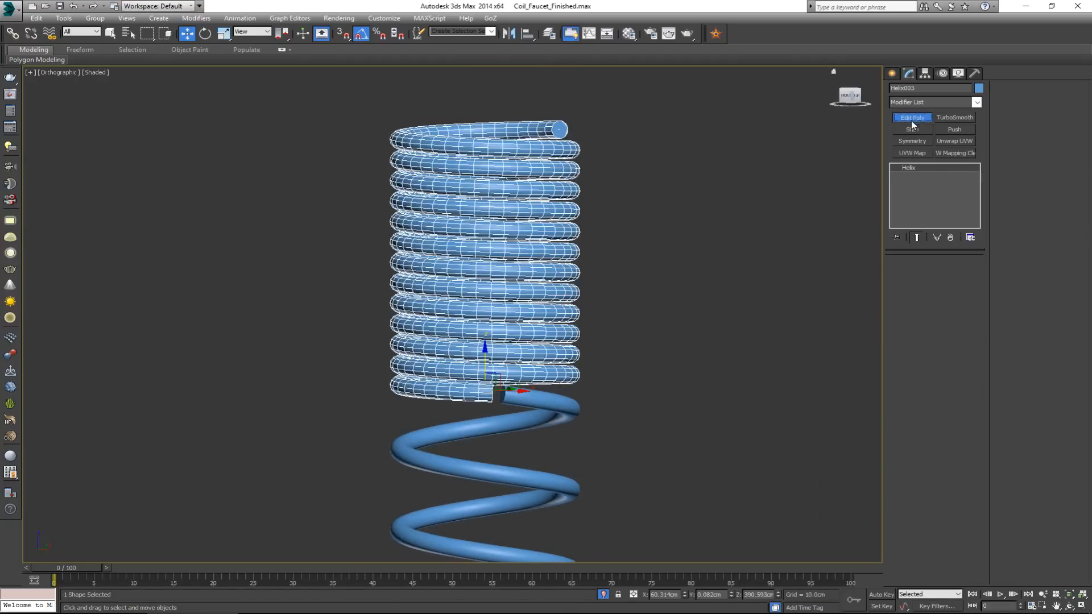
{"action": "scroll", "coordinate": [682, 246], "scroll_direction": "up", "scroll_amount": 5}
{"action": "key", "text": "4"}
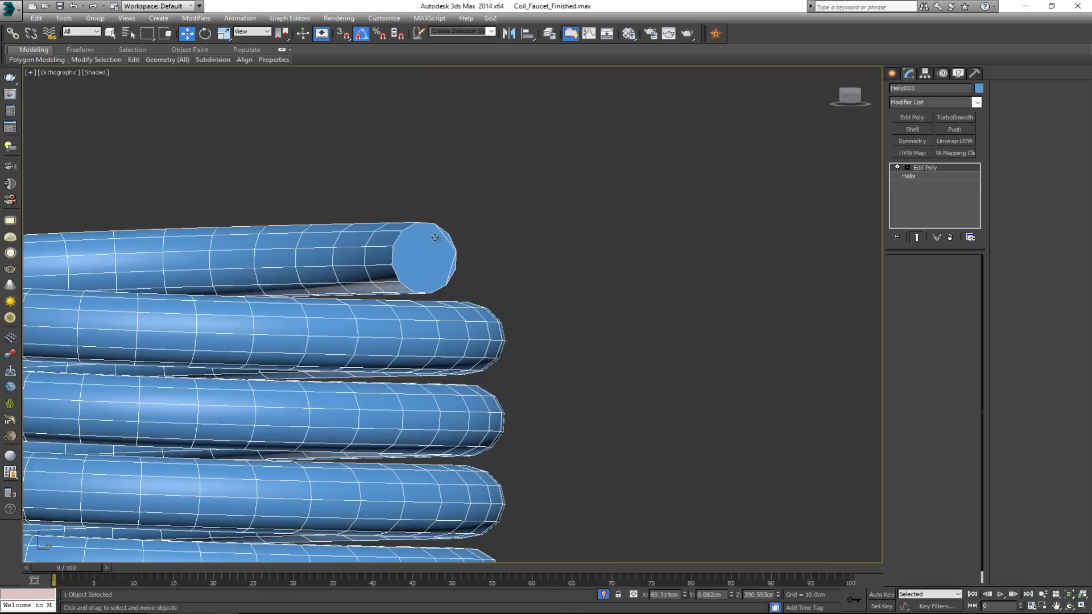
Step: Delete the cap polygons closing the lower end of the tight top coil
{"action": "left_click", "coordinate": [438, 239]}
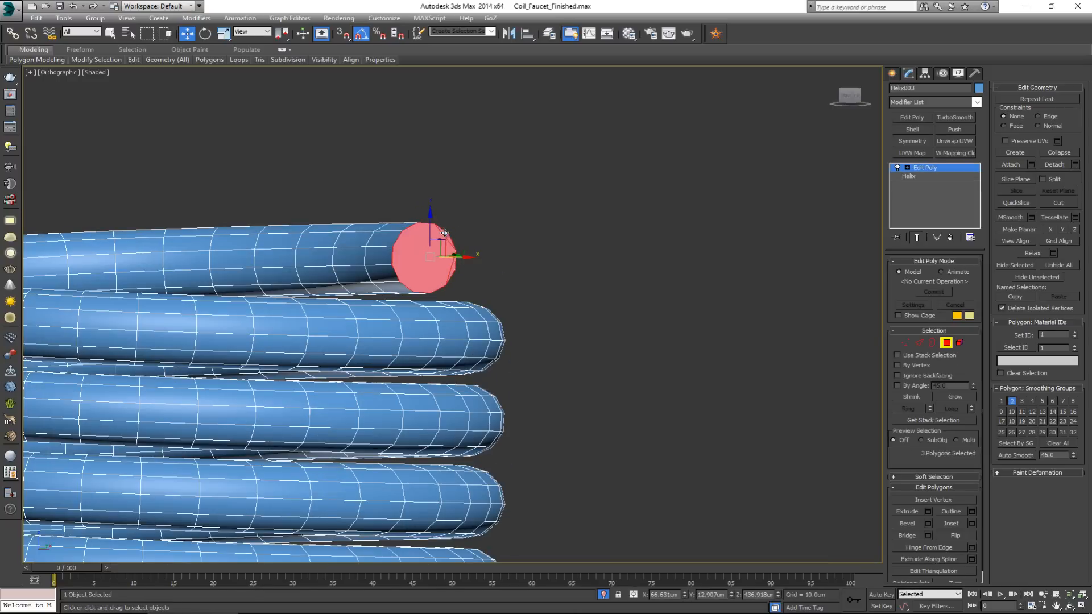
{"action": "scroll", "coordinate": [488, 177], "scroll_direction": "down", "scroll_amount": 8}
{"action": "left_click", "coordinate": [526, 263]}
{"action": "middle_click_drag", "start_coordinate": [526, 265], "coordinate": [580, 142]}
{"action": "scroll", "coordinate": [580, 141], "scroll_direction": "up", "scroll_amount": 4}
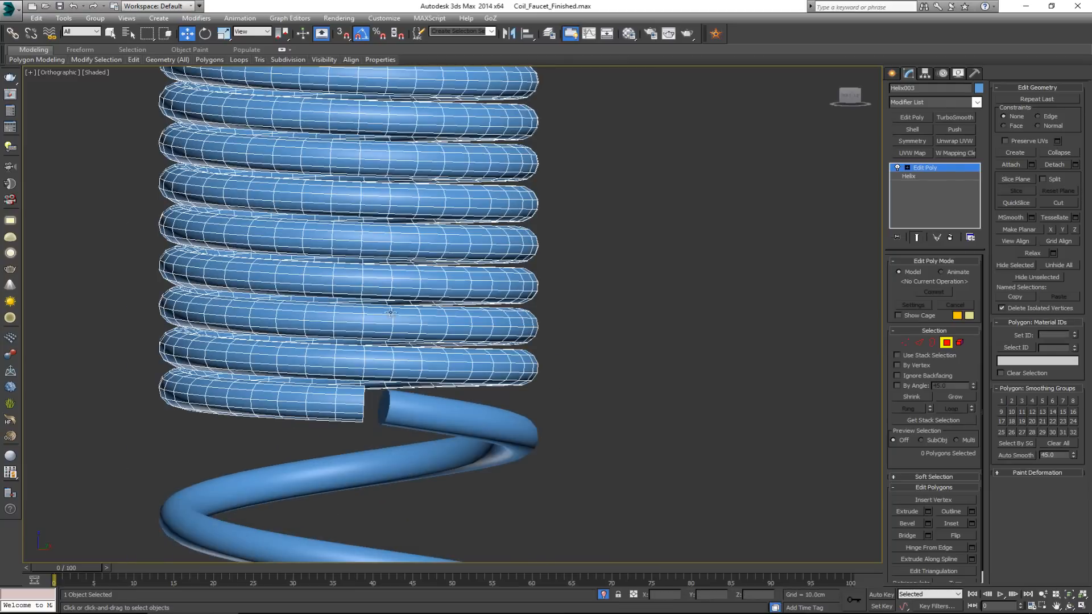
{"action": "middle_click_drag", "start_coordinate": [388, 413], "coordinate": [302, 396], "text": "alt"}
{"action": "left_click", "coordinate": [275, 400]}
{"action": "key", "text": "Delete"}
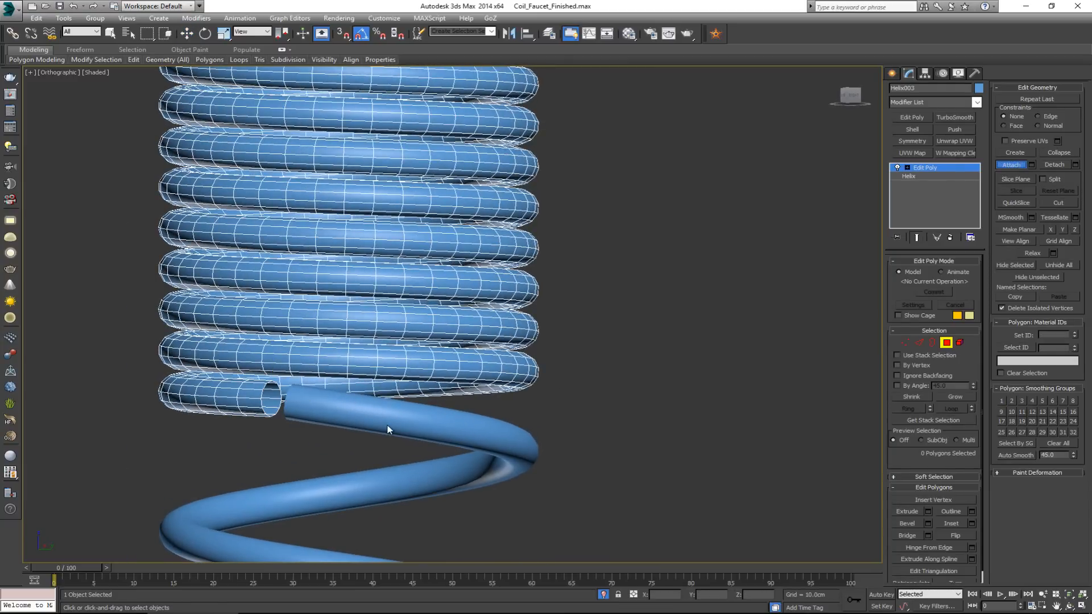
Step: Attach the loose middle helix and the tight lower helix to the top coil
{"action": "scroll", "coordinate": [398, 418], "scroll_direction": "down", "scroll_amount": 10}
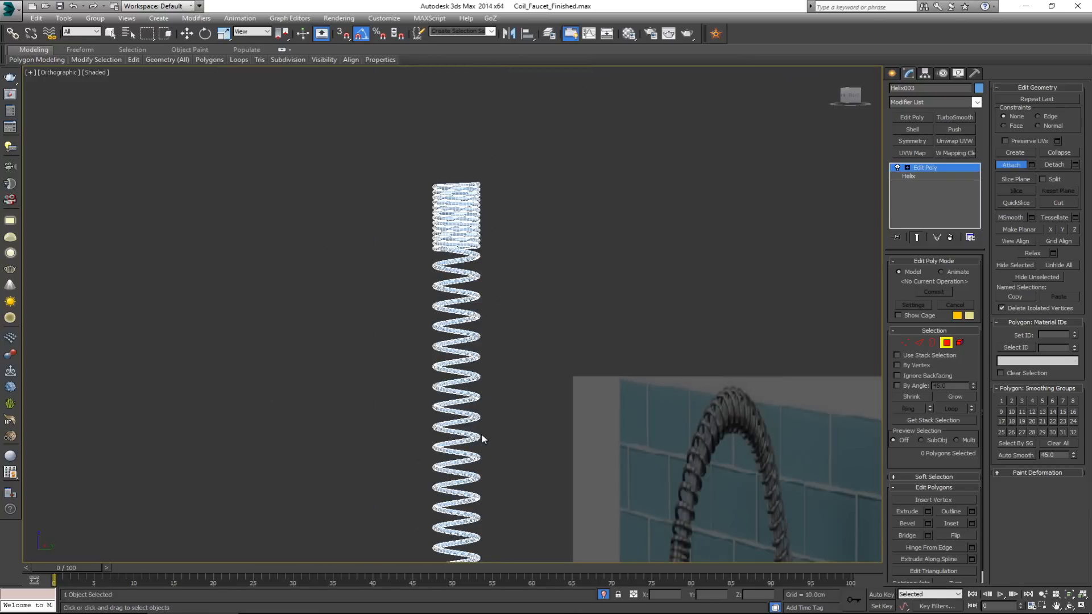
{"action": "scroll", "coordinate": [499, 297], "scroll_direction": "up", "scroll_amount": 10}
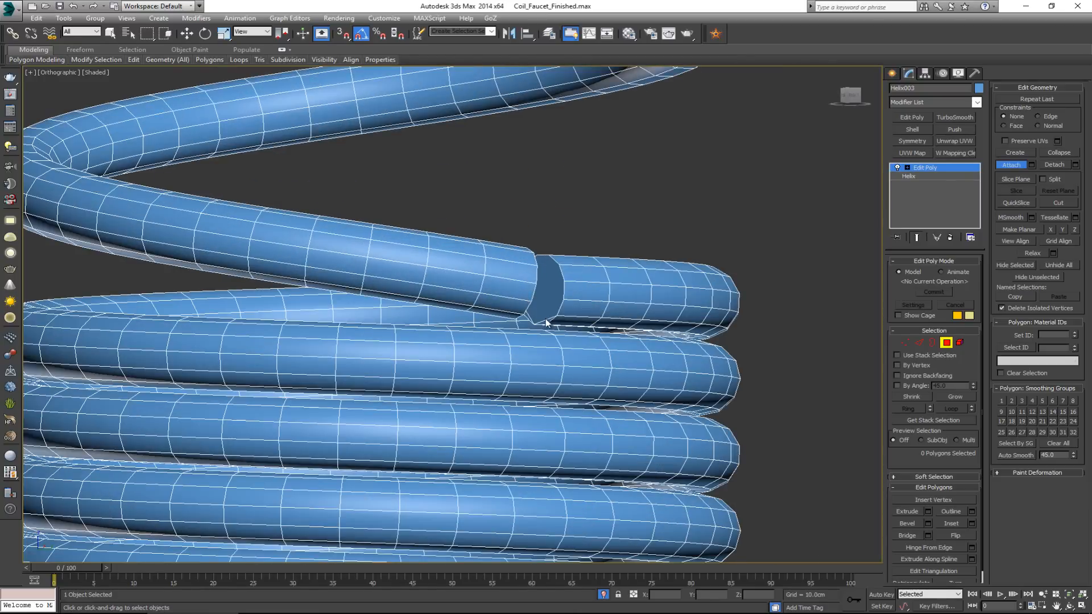
{"action": "key", "text": "w"}
Step: Delete the cap polygons at the joint between the lower and loose coils, plus the cap at the spring's bottom end
{"action": "left_click", "coordinate": [544, 323]}
{"action": "left_click", "coordinate": [524, 319], "text": "ctrl"}
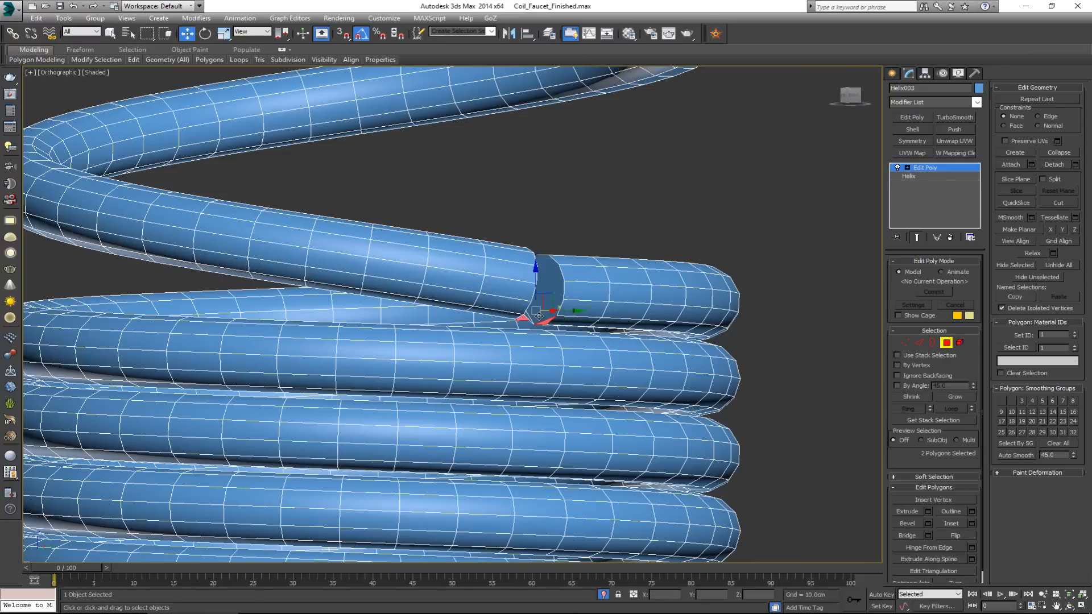
{"action": "left_click", "coordinate": [547, 284], "text": "ctrl"}
{"action": "middle_click_drag", "start_coordinate": [547, 284], "coordinate": [512, 296], "text": "alt"}
{"action": "left_click", "coordinate": [513, 295], "text": "ctrl"}
{"action": "middle_click_drag", "start_coordinate": [561, 216], "coordinate": [572, 111]}
{"action": "scroll", "coordinate": [573, 110], "scroll_direction": "down", "scroll_amount": 9}
{"action": "middle_click_drag", "start_coordinate": [575, 459], "coordinate": [552, 255]}
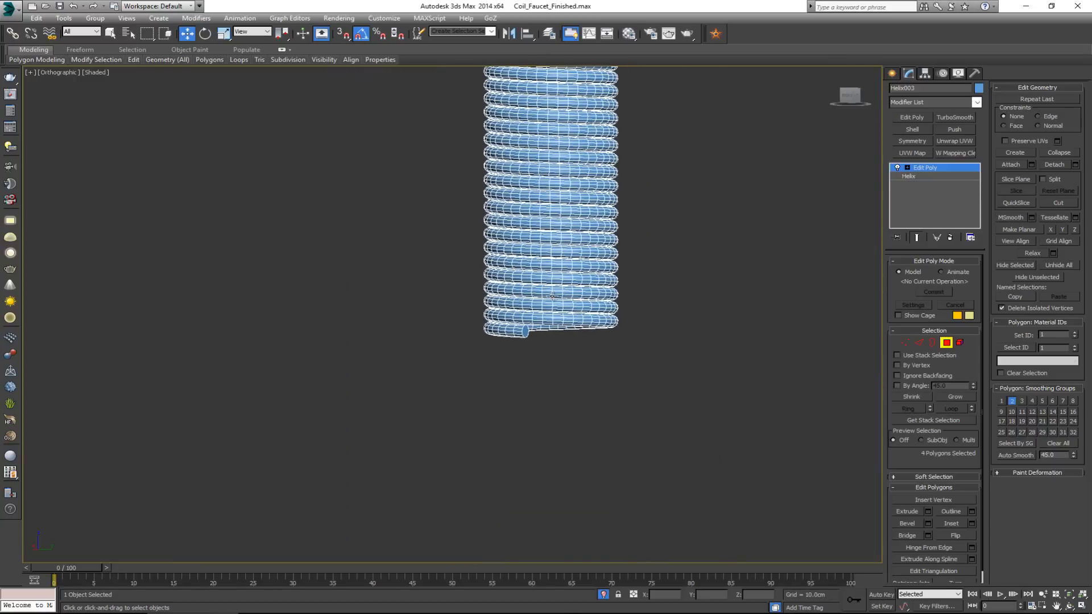
{"action": "scroll", "coordinate": [529, 333], "scroll_direction": "up", "scroll_amount": 5}
{"action": "scroll", "coordinate": [533, 333], "scroll_direction": "up", "scroll_amount": 6}
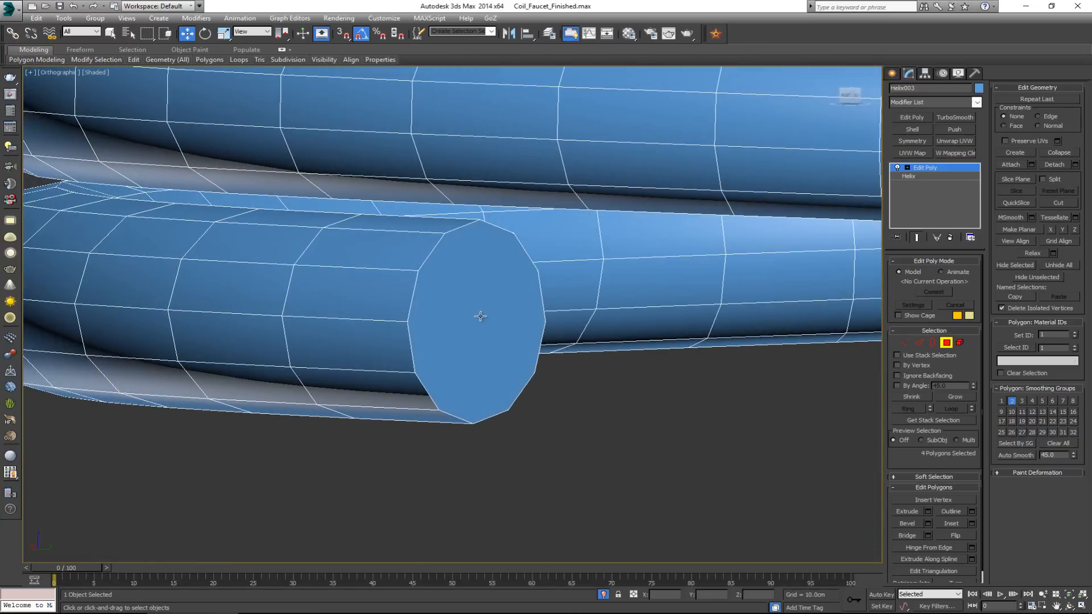
{"action": "left_click", "coordinate": [509, 238], "text": "ctrl"}
{"action": "middle_click_drag", "start_coordinate": [509, 237], "coordinate": [512, 314]}
{"action": "scroll", "coordinate": [514, 314], "scroll_direction": "down", "scroll_amount": 8}
{"action": "middle_click_drag", "start_coordinate": [545, 171], "coordinate": [532, 489]}
{"action": "scroll", "coordinate": [532, 489], "scroll_direction": "down", "scroll_amount": 1}
{"action": "middle_click_drag", "start_coordinate": [538, 262], "coordinate": [528, 414]}
{"action": "middle_click_drag", "start_coordinate": [552, 178], "coordinate": [549, 347]}
{"action": "middle_click_drag", "start_coordinate": [551, 132], "coordinate": [544, 245]}
{"action": "scroll", "coordinate": [532, 284], "scroll_direction": "down", "scroll_amount": 7}
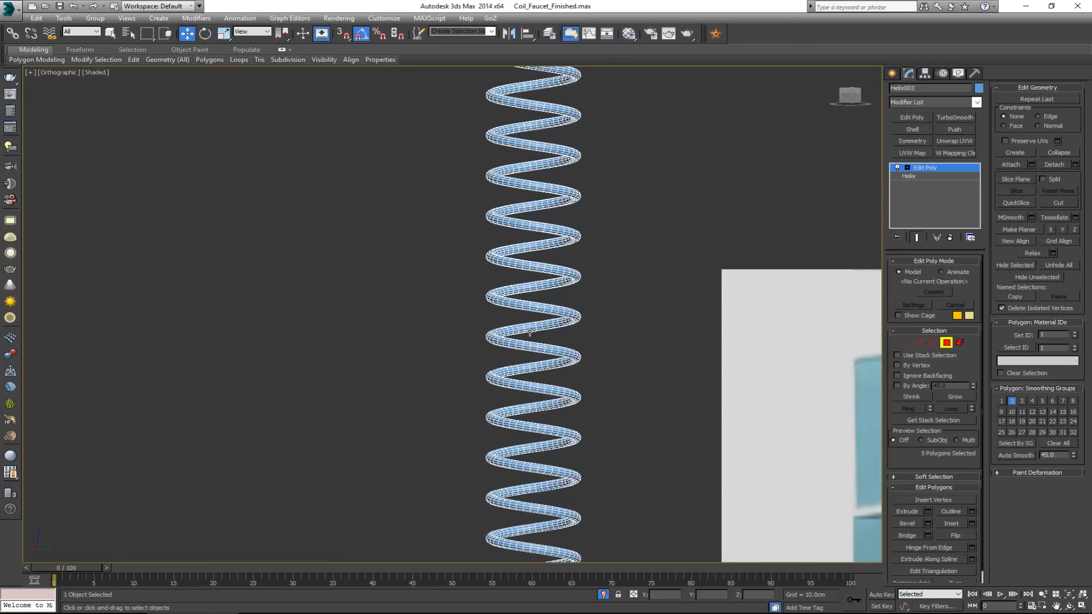
{"action": "scroll", "coordinate": [521, 243], "scroll_direction": "up", "scroll_amount": 10}
{"action": "key", "text": "Delete"}
Step: Delete the three cap polygons closing the upper end of the loose middle coil
{"action": "middle_click_drag", "start_coordinate": [593, 223], "coordinate": [639, 242], "text": "alt"}
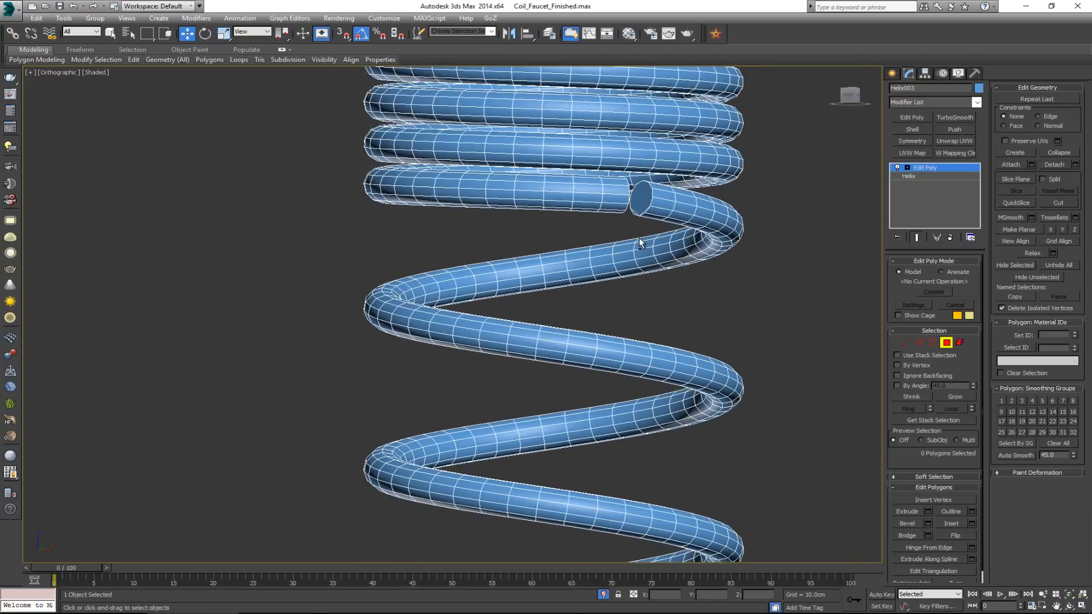
{"action": "left_click", "coordinate": [633, 211]}
{"action": "scroll", "coordinate": [622, 219], "scroll_direction": "up", "scroll_amount": 10}
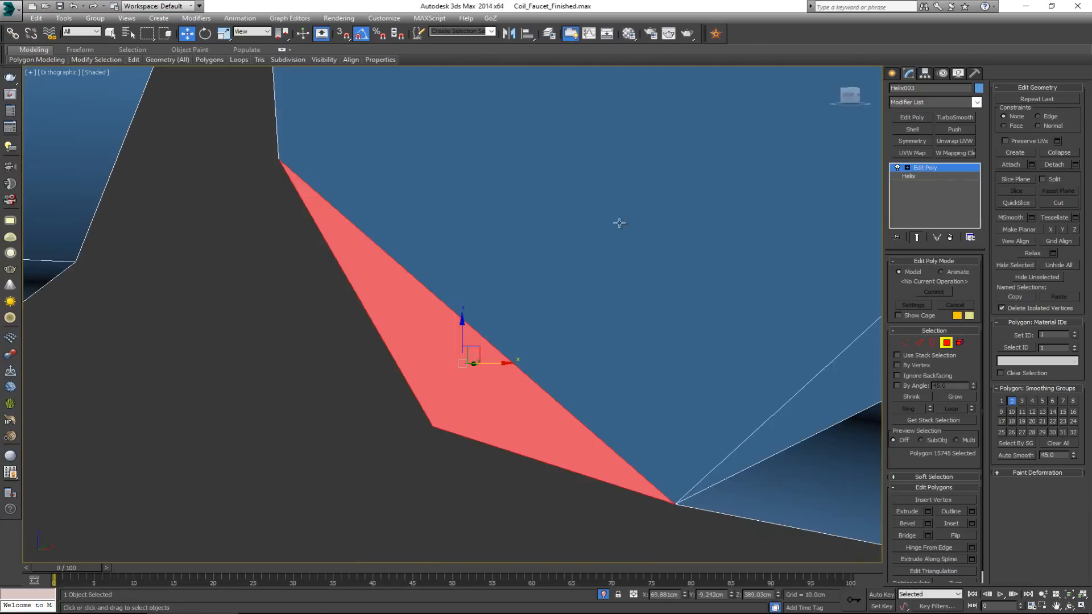
{"action": "scroll", "coordinate": [611, 235], "scroll_direction": "down", "scroll_amount": 3}
{"action": "left_click", "coordinate": [671, 264], "text": "ctrl"}
{"action": "left_click", "coordinate": [652, 199], "text": "ctrl"}
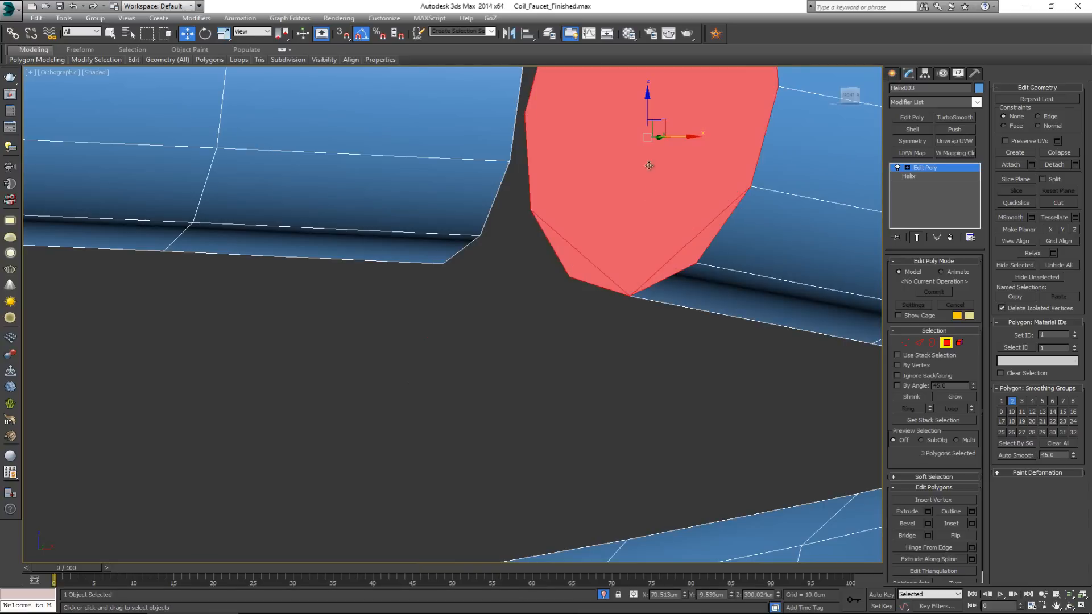
{"action": "middle_click_drag", "start_coordinate": [643, 172], "coordinate": [575, 273]}
{"action": "scroll", "coordinate": [575, 274], "scroll_direction": "down", "scroll_amount": 4}
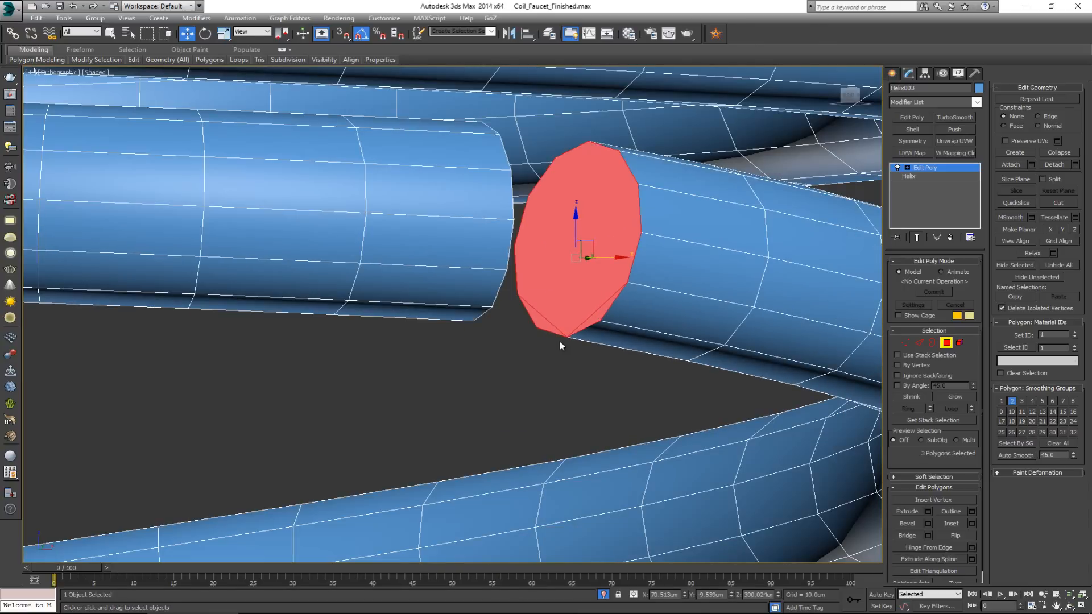
{"action": "key", "text": "Delete"}
{"action": "scroll", "coordinate": [541, 323], "scroll_direction": "down", "scroll_amount": 3}
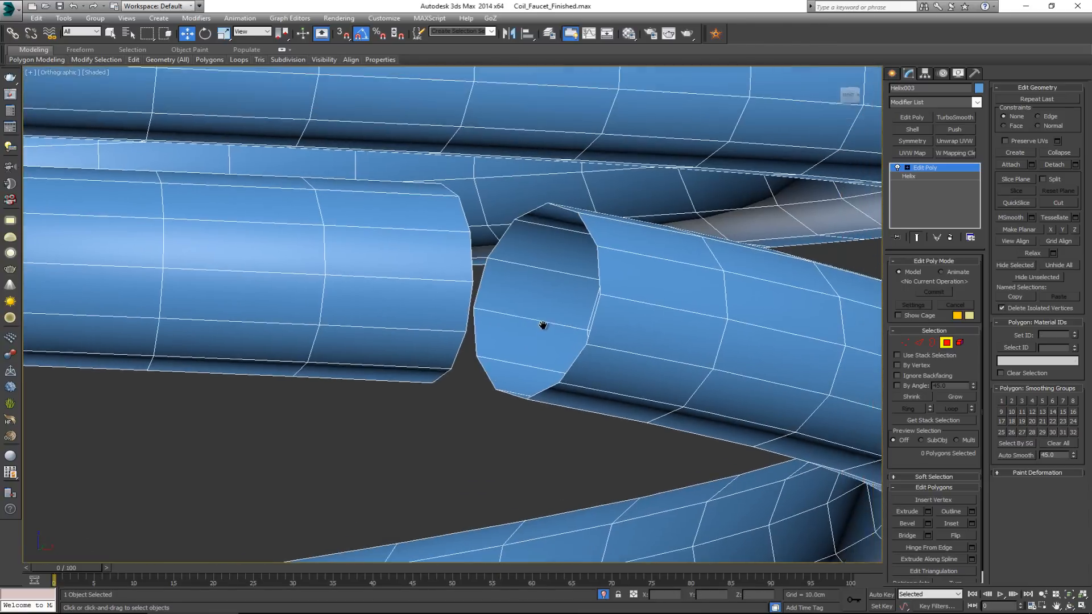
Step: Bridge the two open borders between the tight top coil and the upper end of the loose middle coil
{"action": "middle_click_drag", "start_coordinate": [620, 302], "coordinate": [608, 304], "text": "alt"}
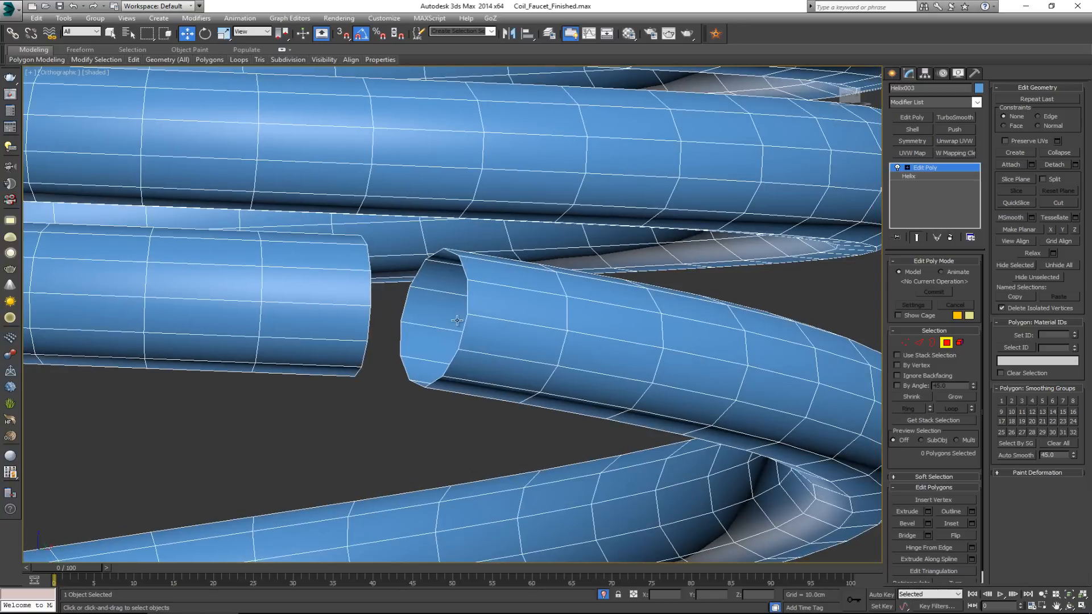
{"action": "key", "text": "3"}
{"action": "left_click_drag", "start_coordinate": [365, 329], "coordinate": [417, 339]}
{"action": "middle_click_drag", "start_coordinate": [416, 340], "coordinate": [730, 411], "text": "alt"}
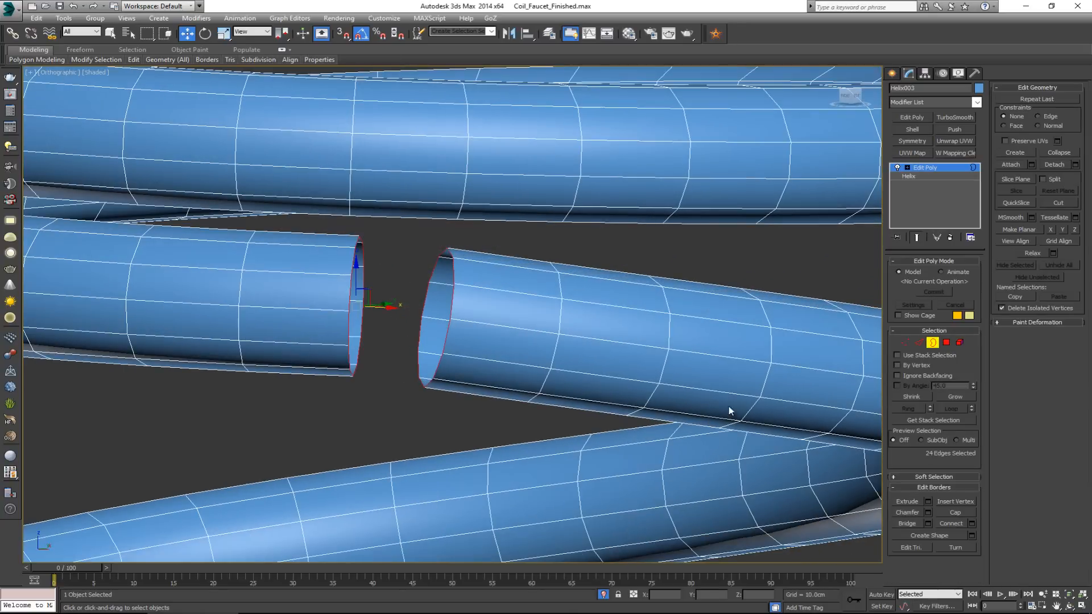
{"action": "left_click", "coordinate": [909, 522]}
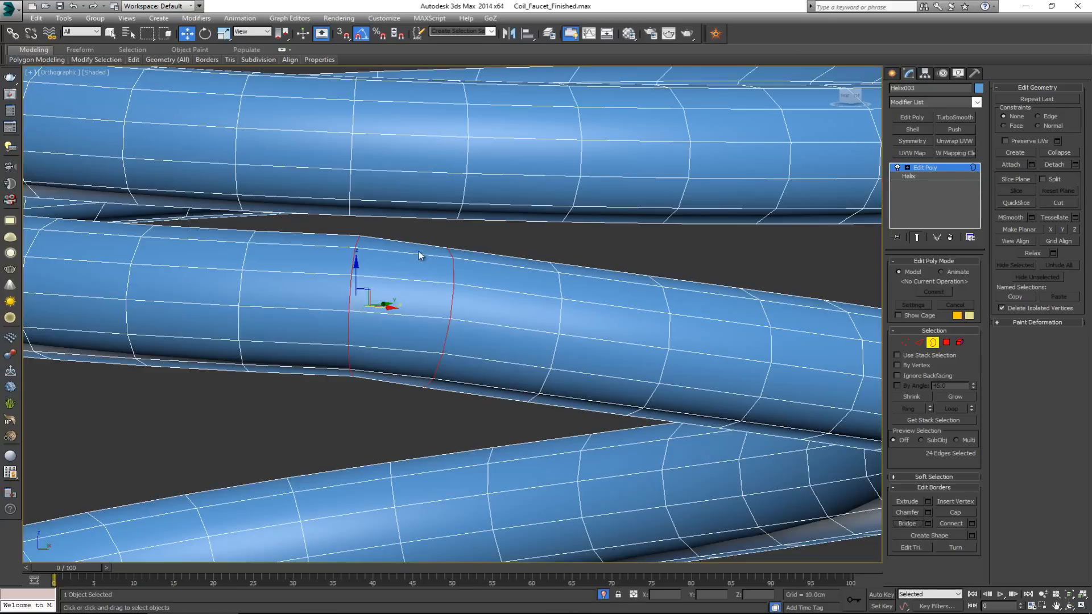
{"action": "left_click", "coordinate": [482, 241]}
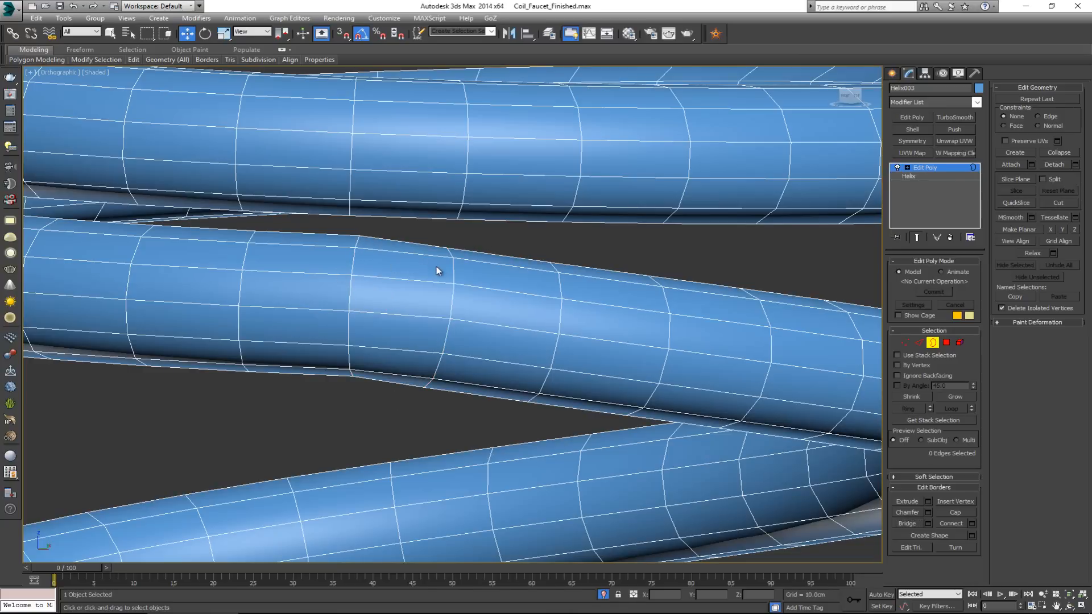
{"action": "left_click", "coordinate": [932, 341]}
{"action": "left_click", "coordinate": [397, 404]}
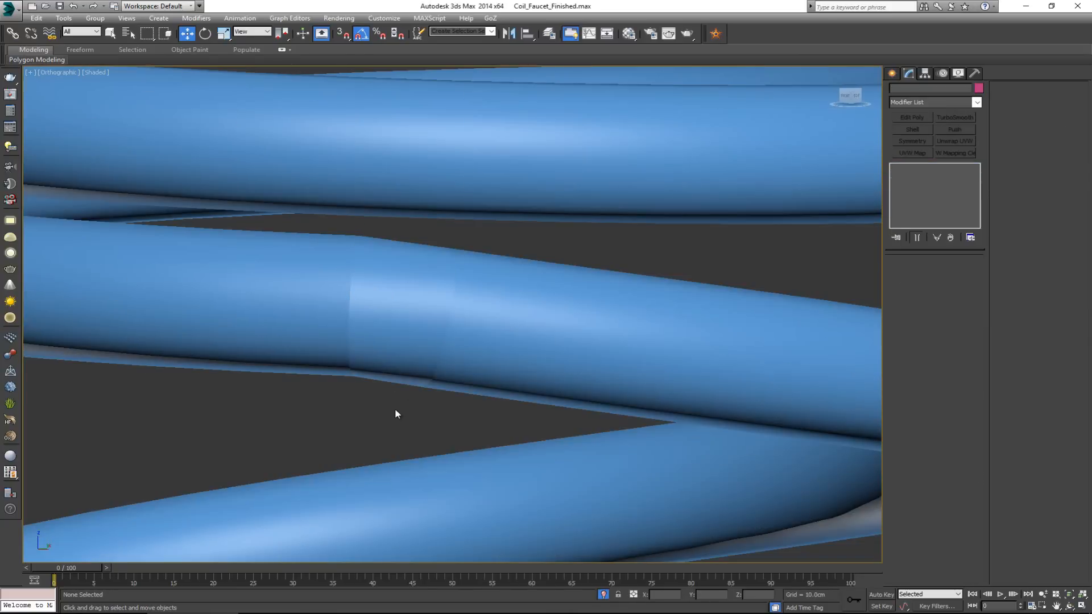
Step: Bridge the two open borders between the loose middle coil and the tight lower coil
{"action": "middle_click_drag", "start_coordinate": [479, 374], "coordinate": [479, 292]}
{"action": "scroll", "coordinate": [479, 292], "scroll_direction": "down", "scroll_amount": 10}
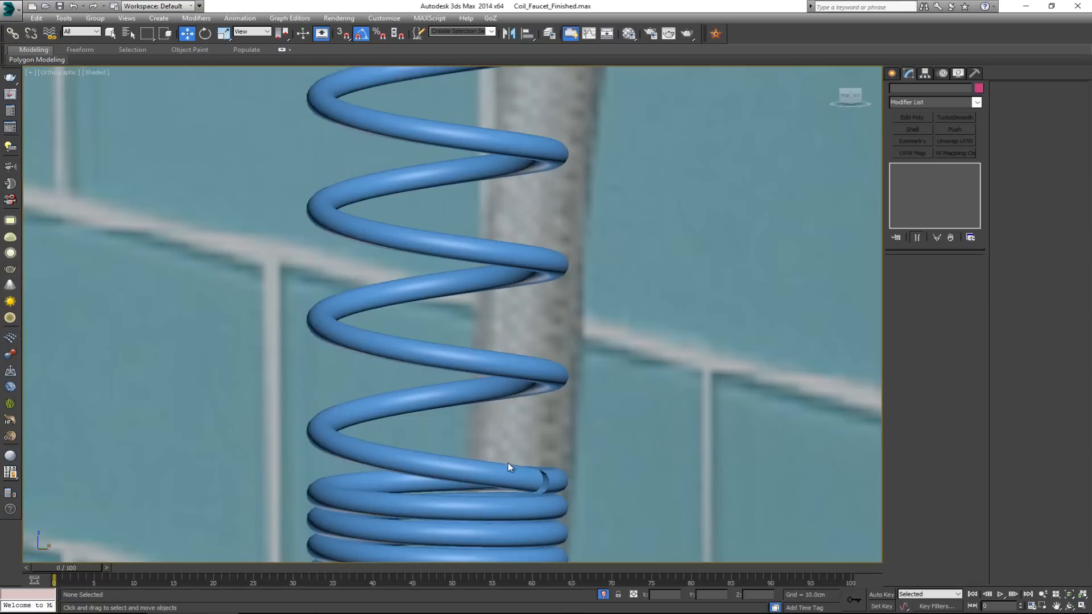
{"action": "left_click", "coordinate": [517, 475]}
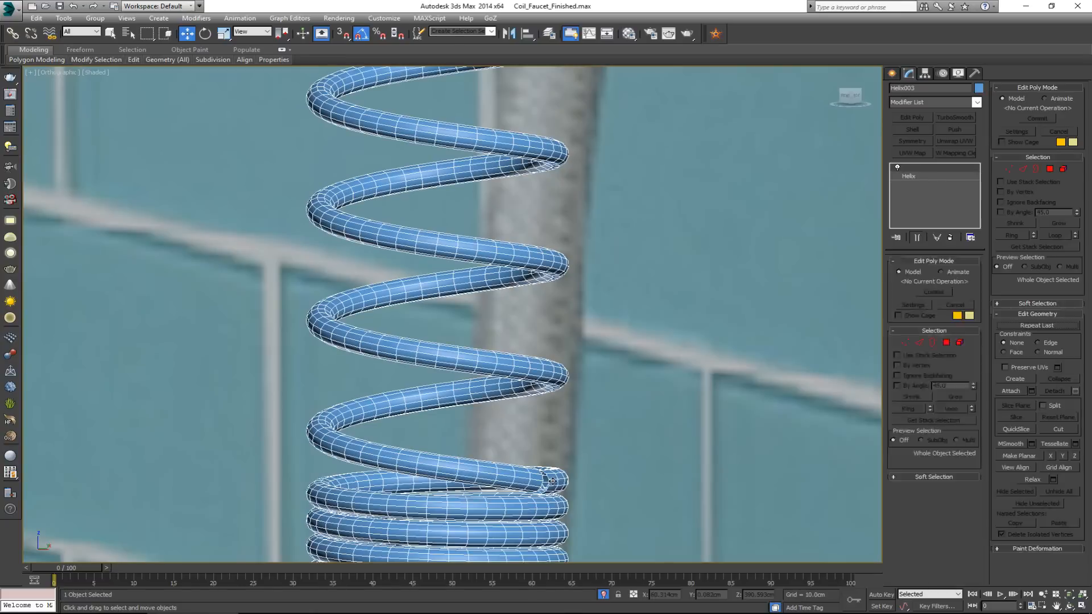
{"action": "left_click", "coordinate": [555, 482]}
{"action": "key", "text": "z"}
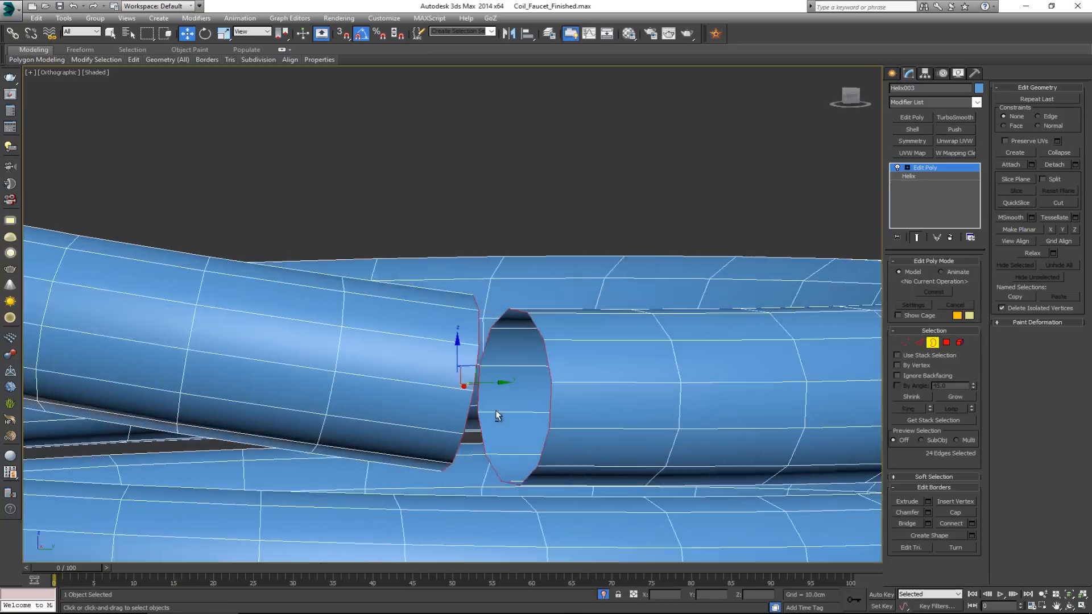
{"action": "middle_click_drag", "start_coordinate": [495, 411], "coordinate": [483, 410], "text": "alt"}
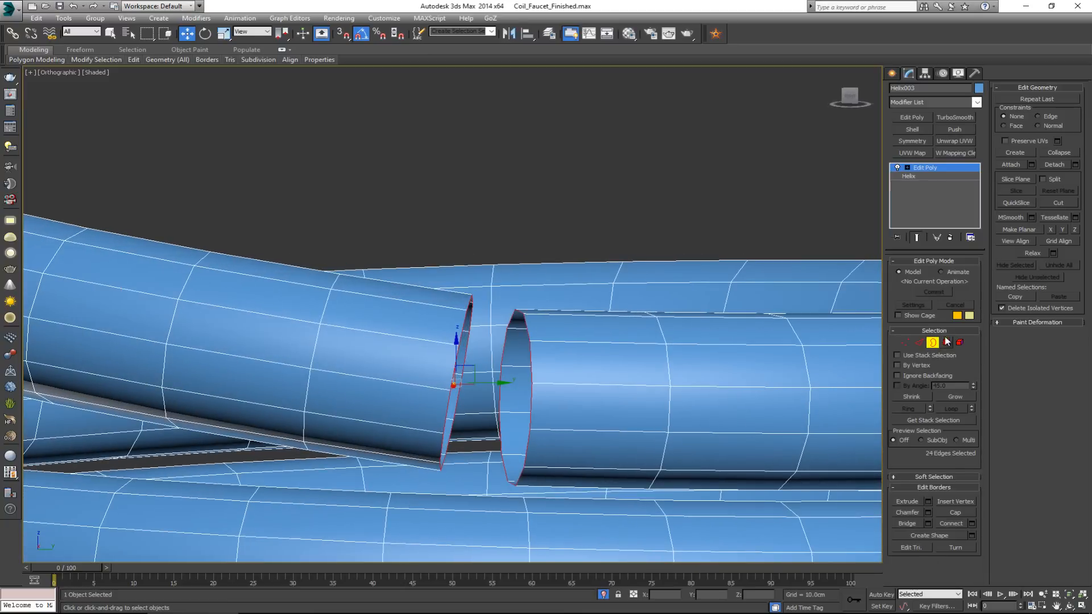
{"action": "left_click", "coordinate": [907, 523]}
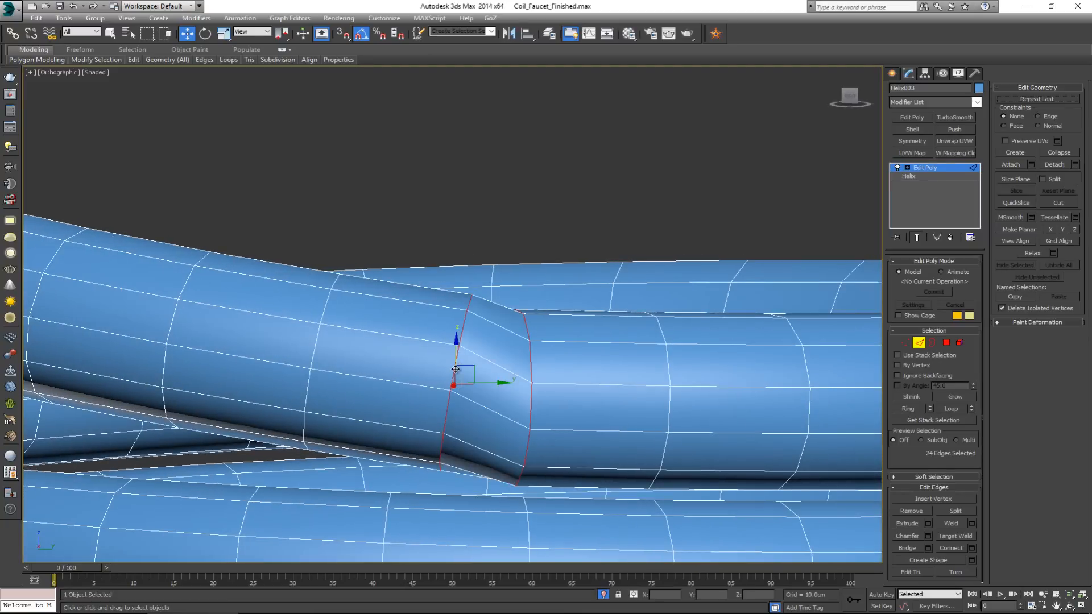
Step: Connect a new edge loop through the middle of the lower bridge and remove the two original loops bordering it
{"action": "left_click", "coordinate": [475, 403]}
{"action": "key", "text": "alt+r"}
{"action": "left_click", "coordinate": [955, 548]}
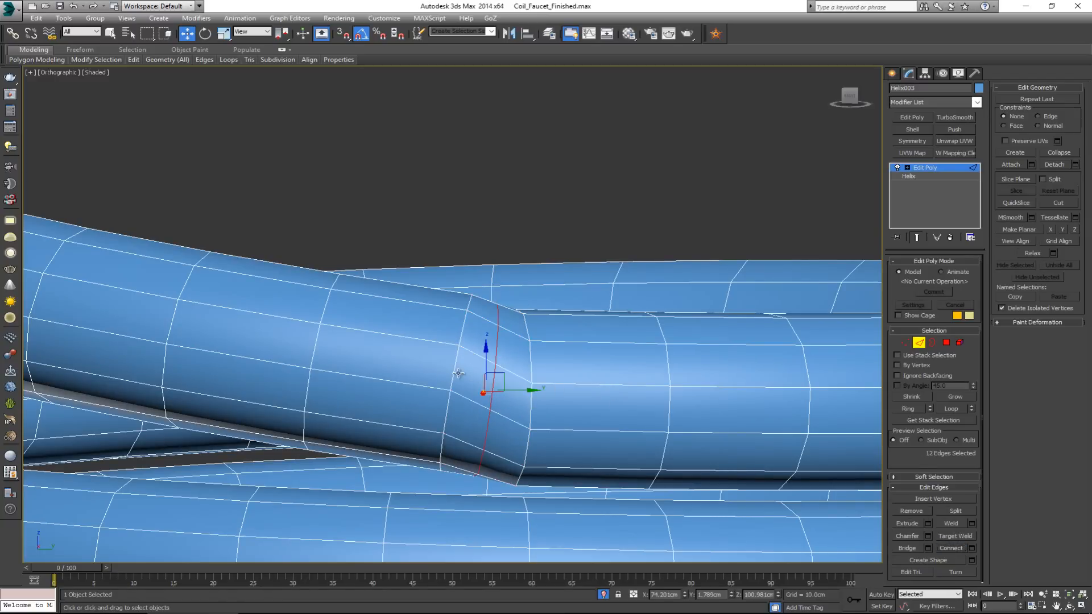
{"action": "left_click_drag", "start_coordinate": [454, 373], "coordinate": [424, 367]}
{"action": "double_click", "coordinate": [534, 403], "text": "ctrl"}
{"action": "key", "text": "ctrl+BackSpace"}
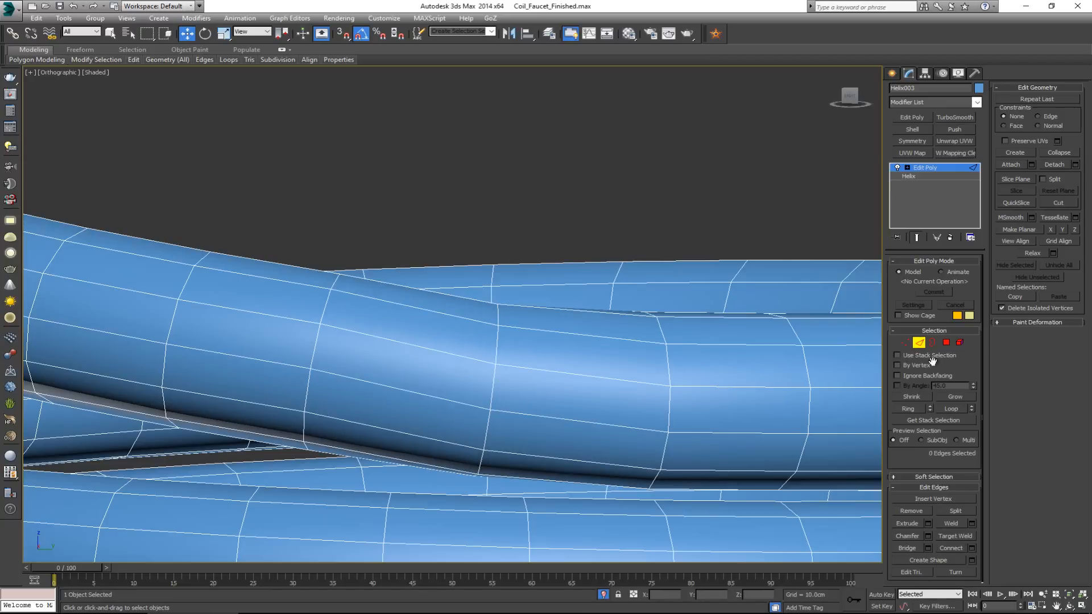
{"action": "left_click", "coordinate": [921, 346]}
{"action": "scroll", "coordinate": [531, 295], "scroll_direction": "down", "scroll_amount": 5}
{"action": "middle_click_drag", "start_coordinate": [532, 288], "coordinate": [518, 223]}
{"action": "key", "text": "ctrl+d"}
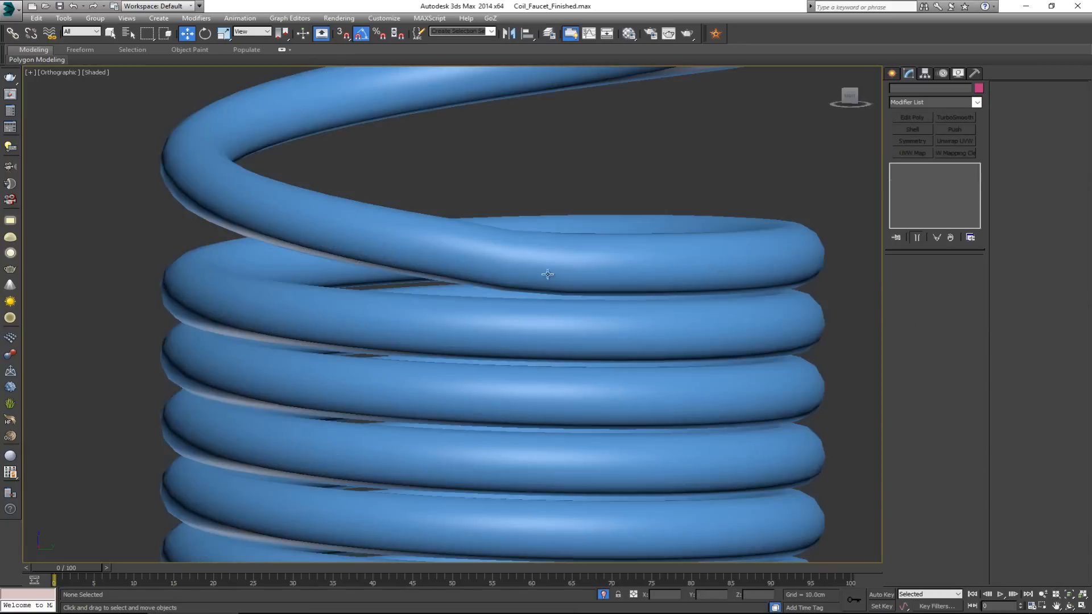
Step: Extend the open border at the spring's bottom end inward as a scaled-down ring of faces about a third of the opening
{"action": "scroll", "coordinate": [546, 274], "scroll_direction": "down", "scroll_amount": 7}
{"action": "middle_click_drag", "start_coordinate": [547, 280], "coordinate": [533, 195]}
{"action": "middle_click_drag", "start_coordinate": [547, 408], "coordinate": [548, 195]}
{"action": "scroll", "coordinate": [549, 195], "scroll_direction": "down", "scroll_amount": 3}
{"action": "scroll", "coordinate": [529, 287], "scroll_direction": "up", "scroll_amount": 3}
{"action": "middle_click_drag", "start_coordinate": [550, 312], "coordinate": [542, 309], "text": "alt"}
{"action": "left_click", "coordinate": [558, 308]}
{"action": "key", "text": "3"}
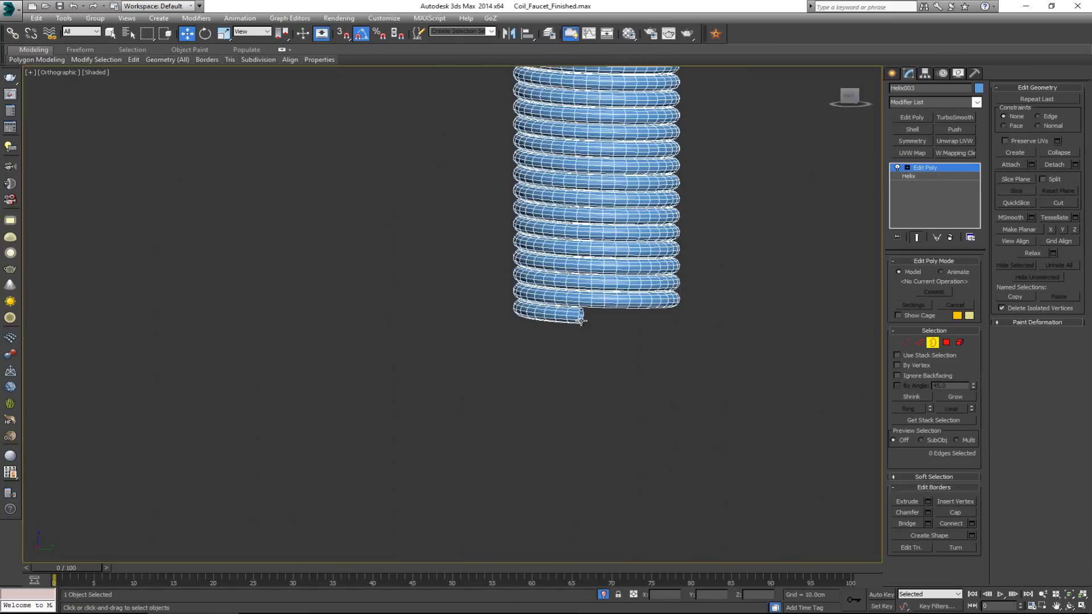
{"action": "left_click", "coordinate": [579, 319]}
{"action": "key", "text": "z"}
{"action": "scroll", "coordinate": [551, 325], "scroll_direction": "down", "scroll_amount": 3}
{"action": "scroll", "coordinate": [545, 315], "scroll_direction": "up", "scroll_amount": 1}
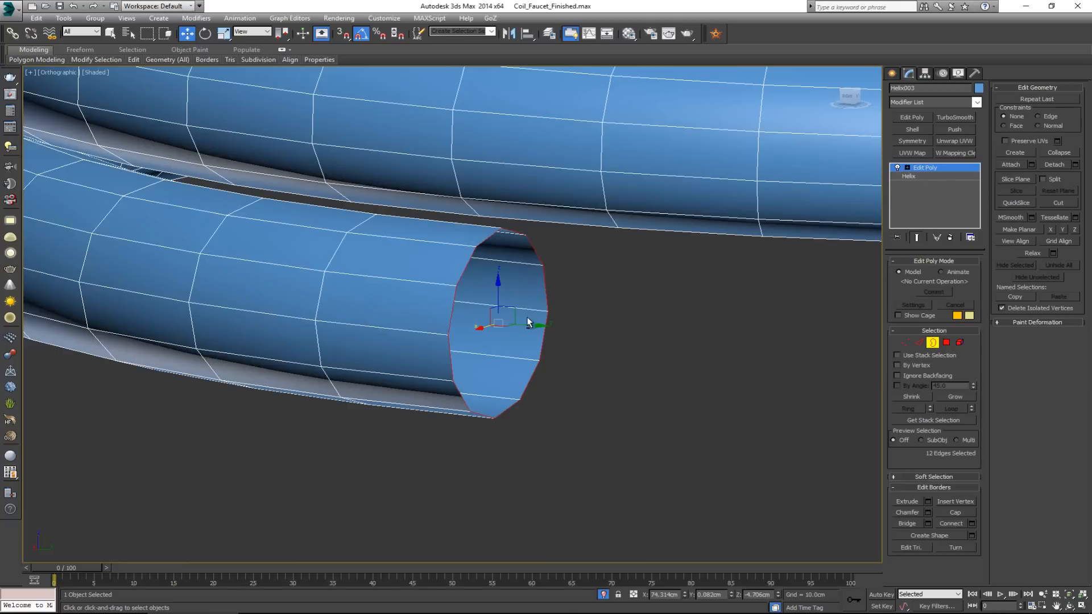
{"action": "key", "text": "r"}
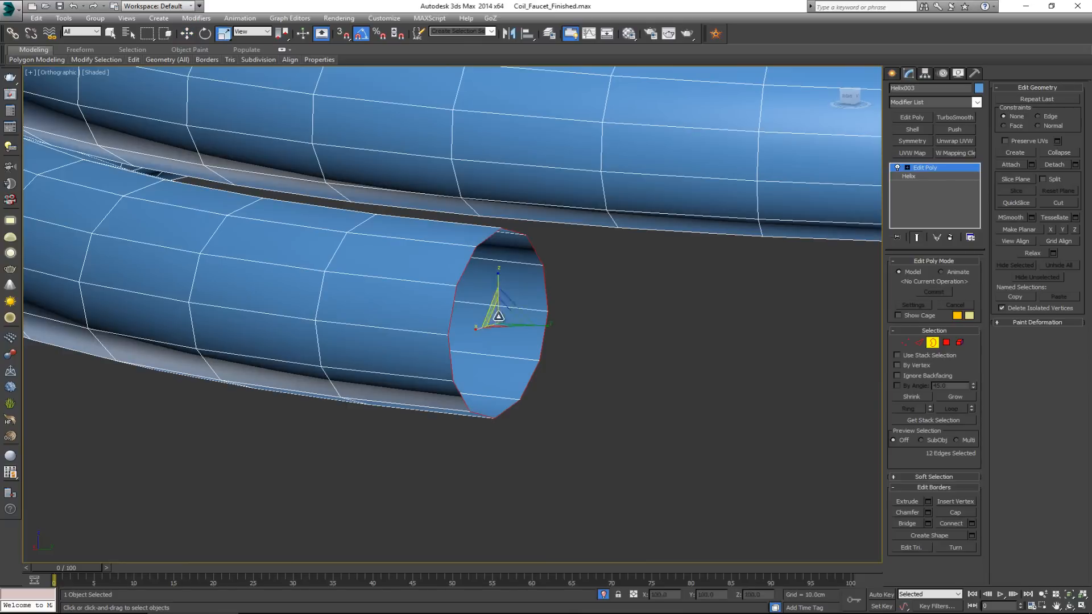
{"action": "left_click_drag", "start_coordinate": [505, 326], "coordinate": [509, 353], "text": "shift"}
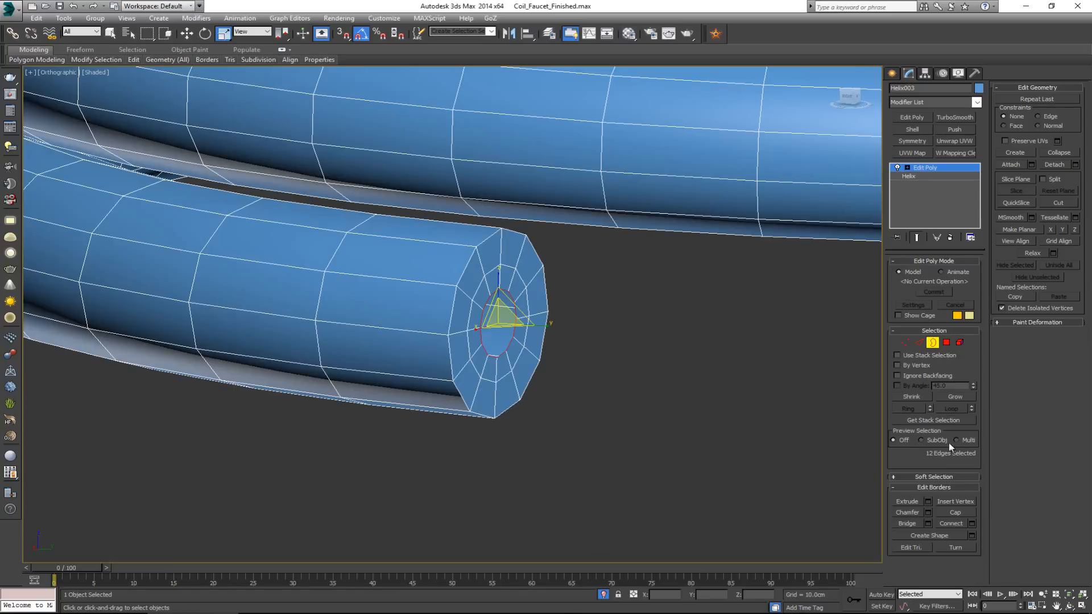
Step: Cap the remaining hole at the spring's bottom end and collapse the cap polygon to a single centre point
{"action": "left_click", "coordinate": [963, 514]}
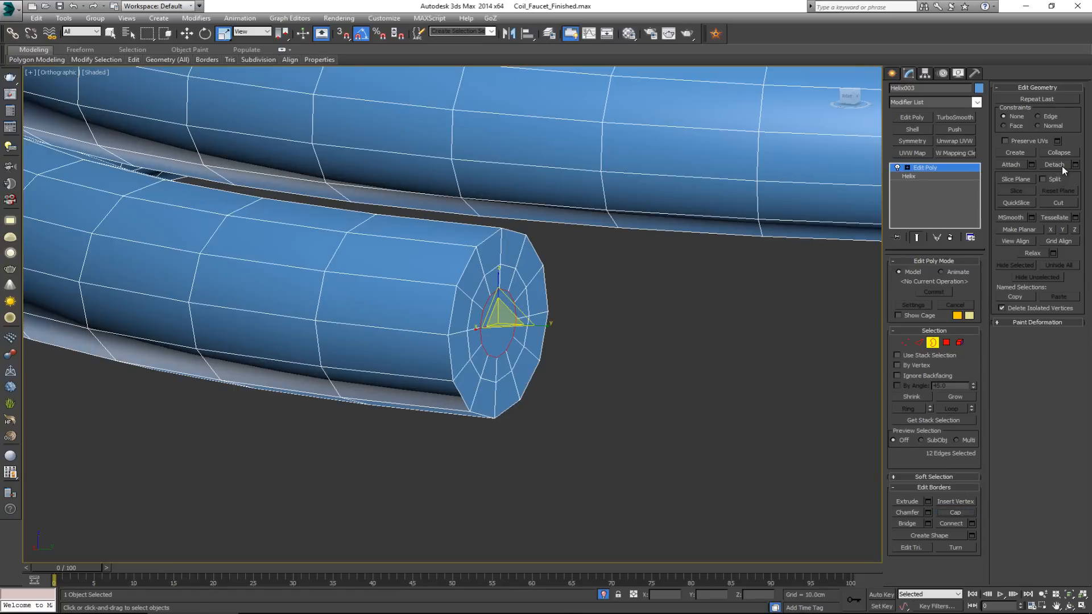
{"action": "key", "text": "4"}
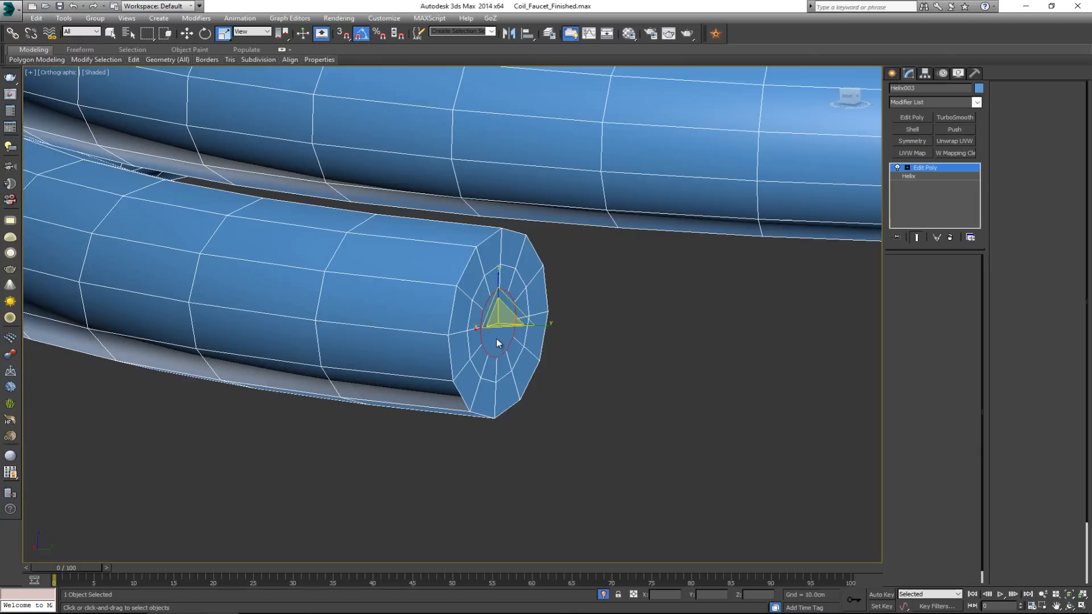
{"action": "left_click", "coordinate": [497, 339]}
{"action": "left_click", "coordinate": [1058, 152]}
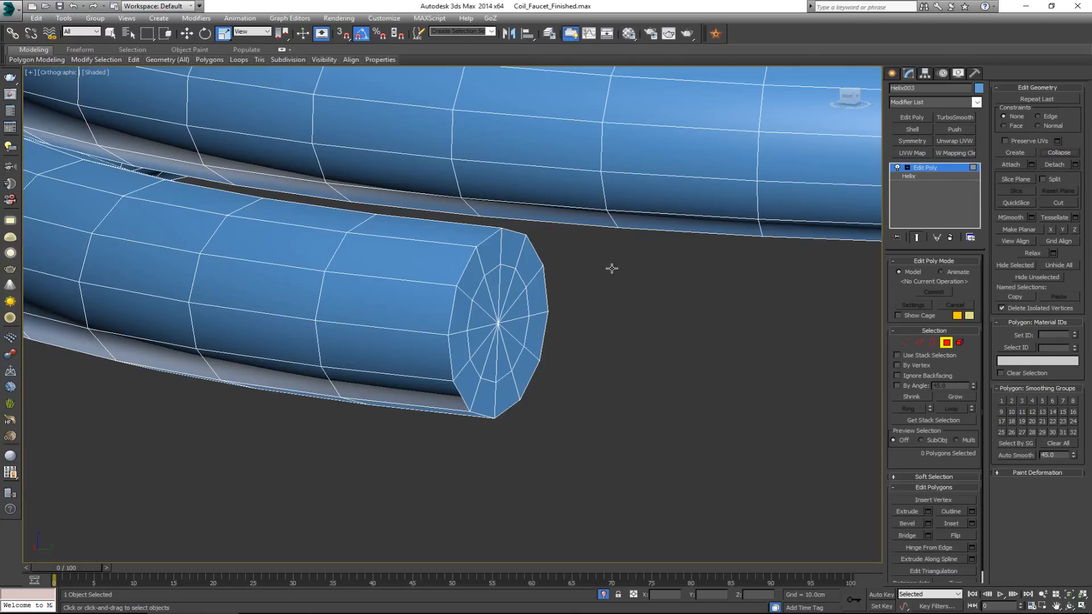
Step: Remove every other radial edge around the centre point of the spring's bottom end cap
{"action": "key", "text": "2"}
{"action": "left_click", "coordinate": [499, 296], "text": "ctrl"}
{"action": "mouse_move", "coordinate": [498, 297]}
{"action": "middle_mouse_down", "text": "alt"}
{"action": "mouse_move", "coordinate": [502, 312]}
{"action": "mouse_move", "coordinate": [521, 307]}
{"action": "middle_mouse_up", "text": "alt"}
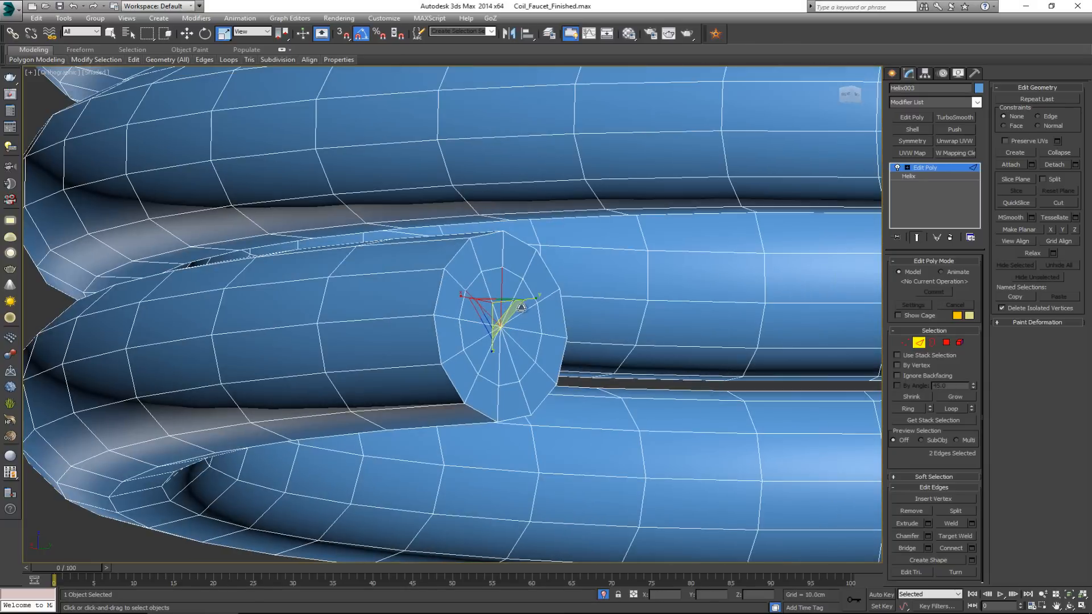
{"action": "left_click", "coordinate": [479, 343], "text": "ctrl"}
{"action": "left_click", "coordinate": [498, 361], "text": "ctrl"}
{"action": "left_click", "coordinate": [521, 352], "text": "ctrl"}
{"action": "left_click", "coordinate": [528, 310], "text": "ctrl"}
{"action": "key", "text": "ctrl+BackSpace"}
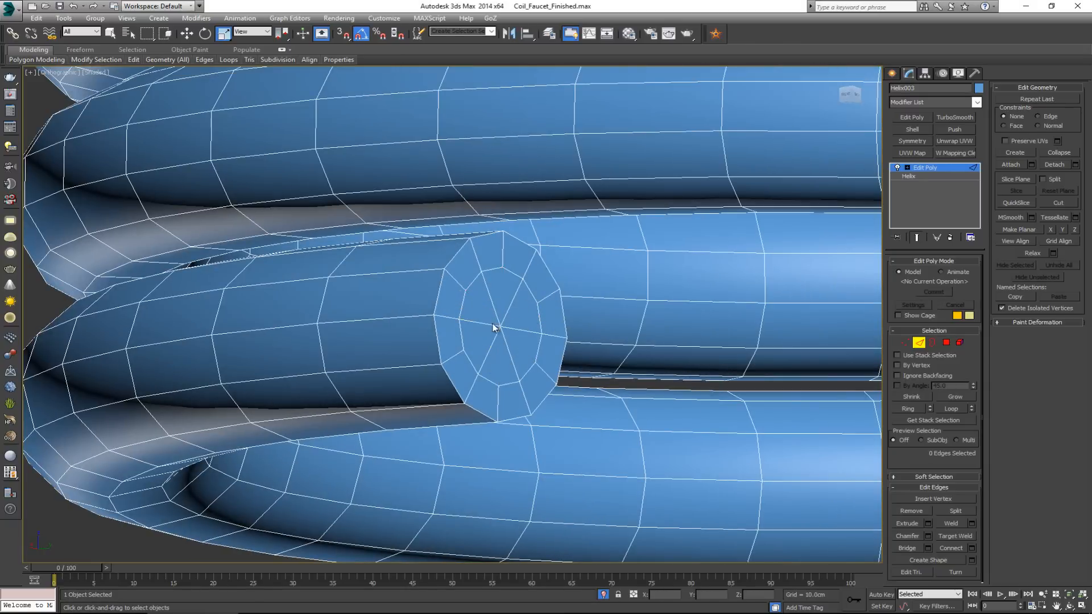
{"action": "left_click", "coordinate": [920, 343]}
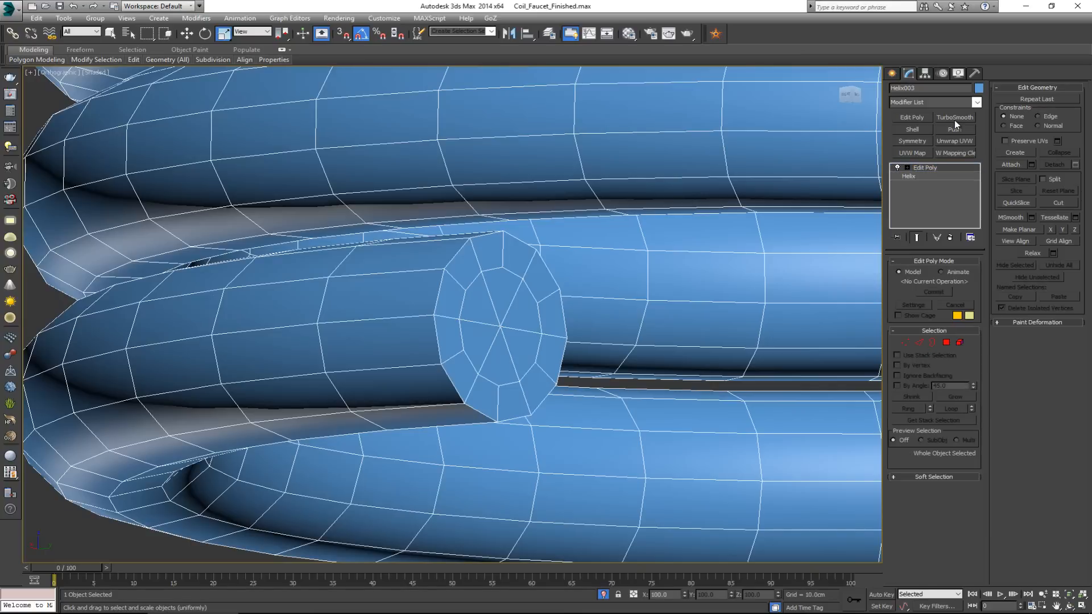
Step: Apply TurboSmooth with 2 iterations to the joined spring
{"action": "left_click", "coordinate": [954, 119]}
{"action": "scroll", "coordinate": [675, 275], "scroll_direction": "down", "scroll_amount": 3}
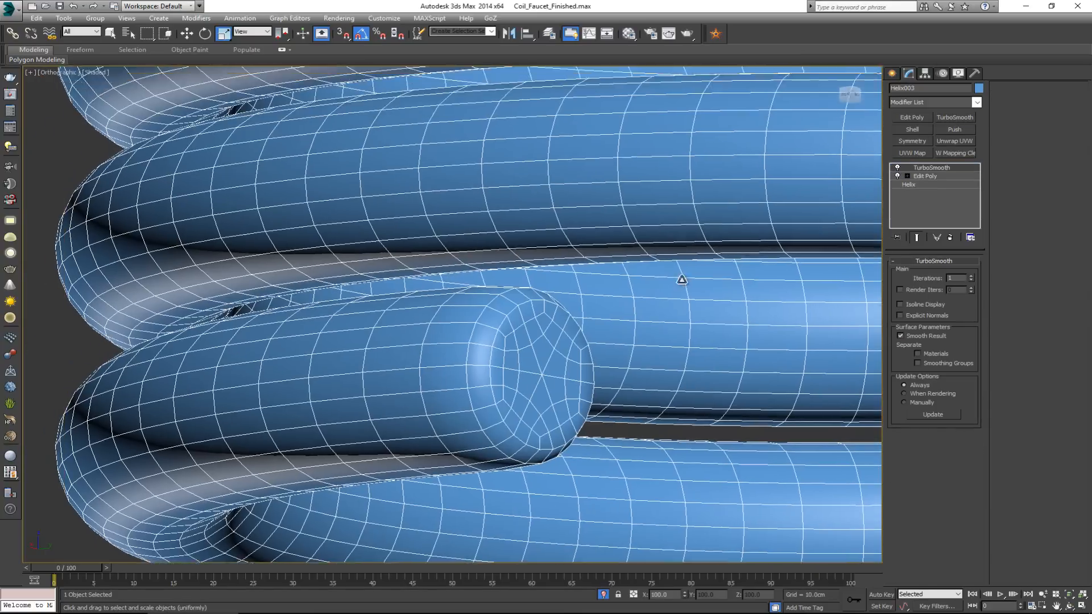
{"action": "middle_click_drag", "start_coordinate": [643, 221], "coordinate": [589, 355]}
{"action": "scroll", "coordinate": [590, 356], "scroll_direction": "down", "scroll_amount": 6}
{"action": "left_click", "coordinate": [400, 236]}
{"action": "middle_click_drag", "start_coordinate": [558, 168], "coordinate": [511, 227]}
{"action": "scroll", "coordinate": [517, 362], "scroll_direction": "down", "scroll_amount": 6}
{"action": "scroll", "coordinate": [512, 227], "scroll_direction": "up", "scroll_amount": 8}
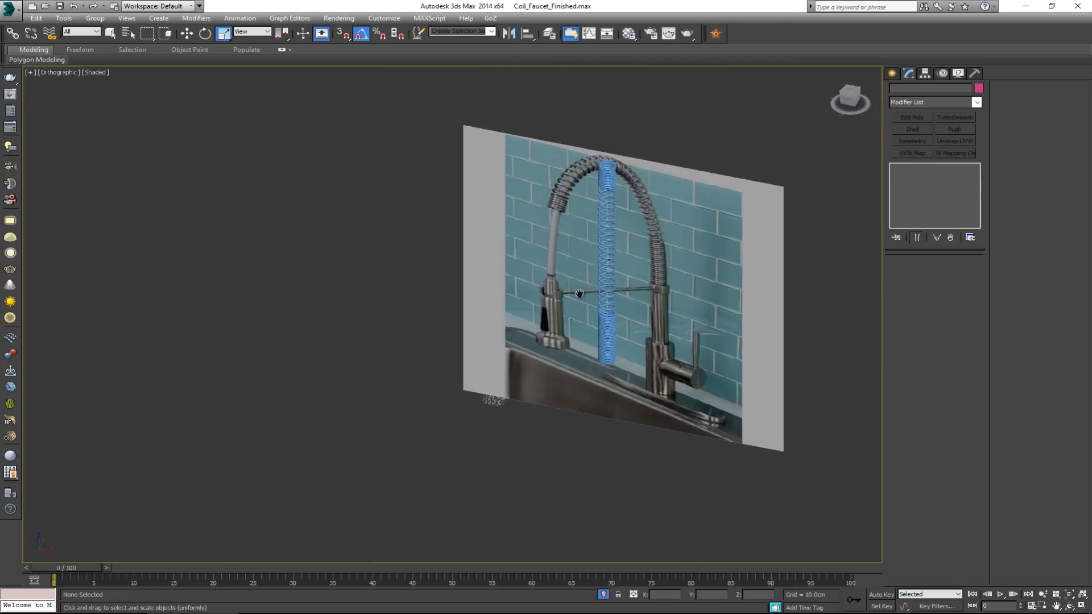
{"action": "scroll", "coordinate": [555, 261], "scroll_direction": "down", "scroll_amount": 10}
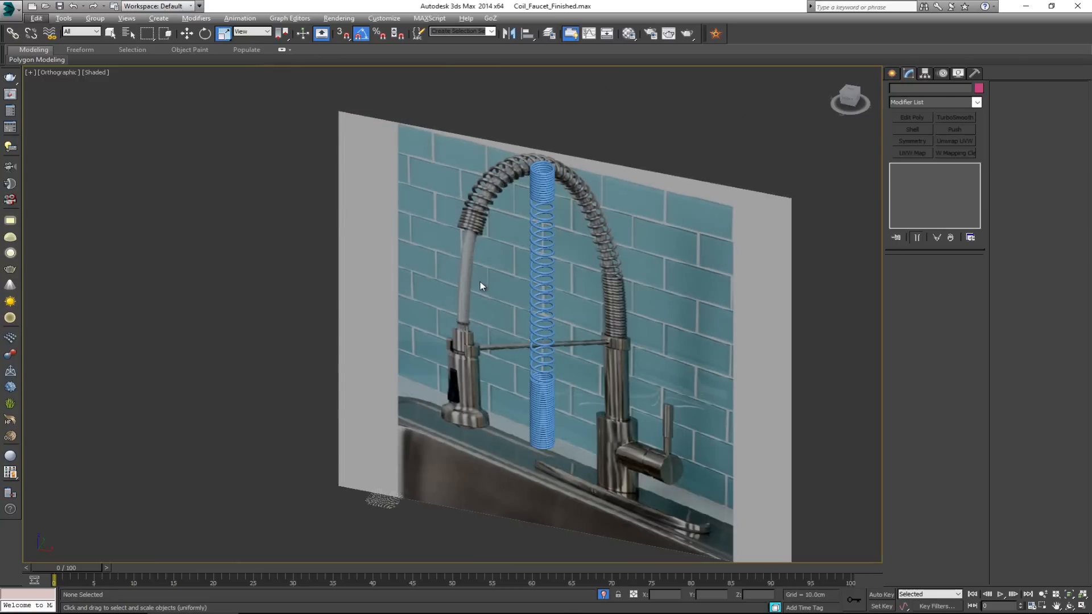
Step: Unhide all the faucet parts in the scene
{"action": "right_click", "coordinate": [479, 281]}
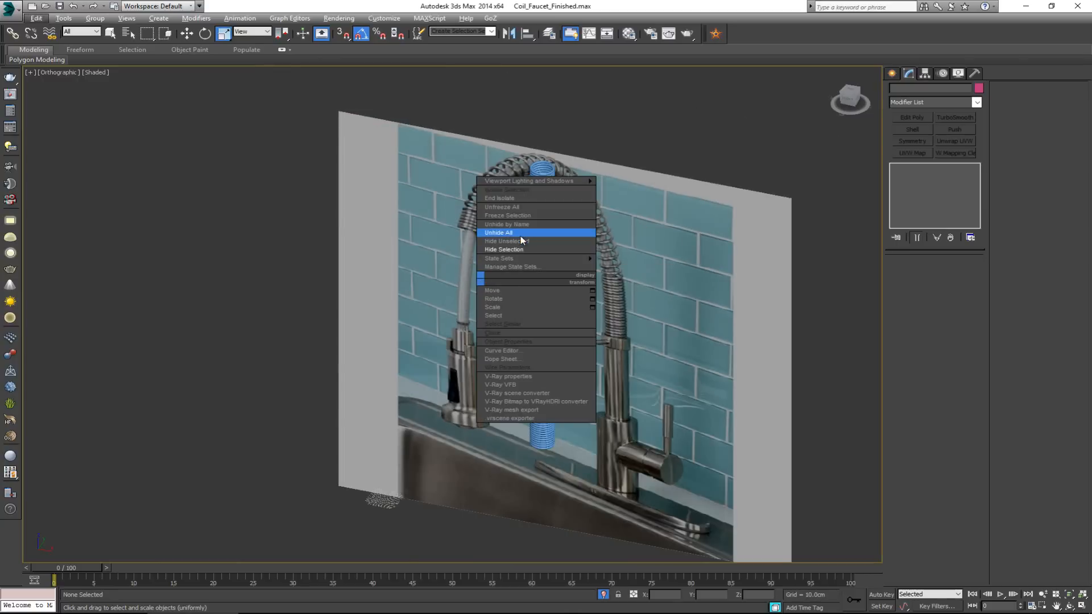
{"action": "left_click", "coordinate": [520, 234]}
{"action": "scroll", "coordinate": [517, 274], "scroll_direction": "up", "scroll_amount": 2}
{"action": "middle_click_drag", "start_coordinate": [537, 273], "coordinate": [538, 268], "text": "alt"}
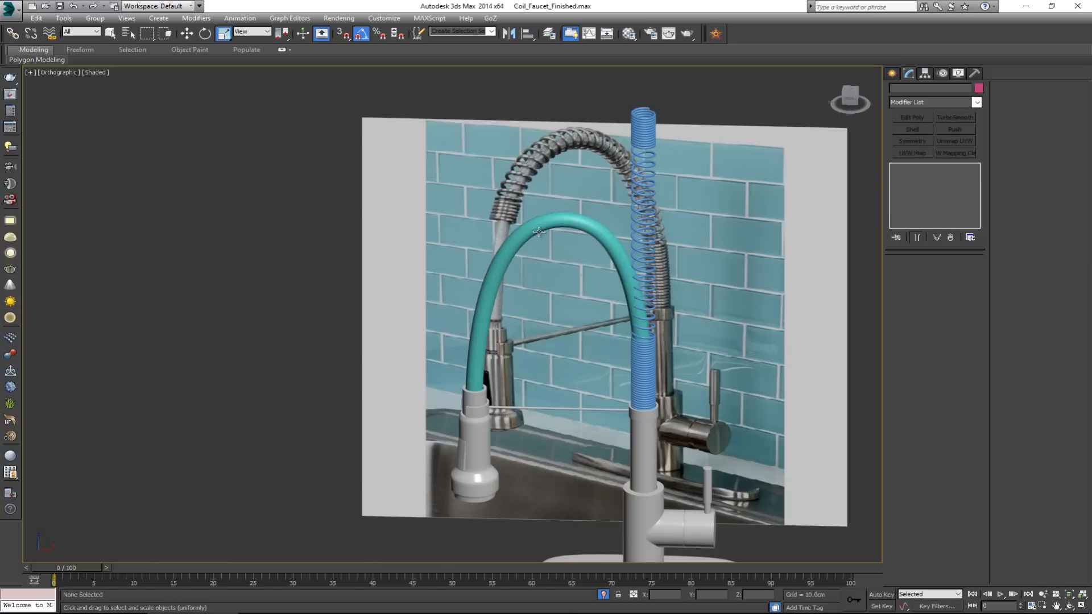
Step: Hide the teal arched hose mesh and select the arch spline that runs along its centre
{"action": "left_click", "coordinate": [574, 225]}
{"action": "right_click", "coordinate": [573, 222]}
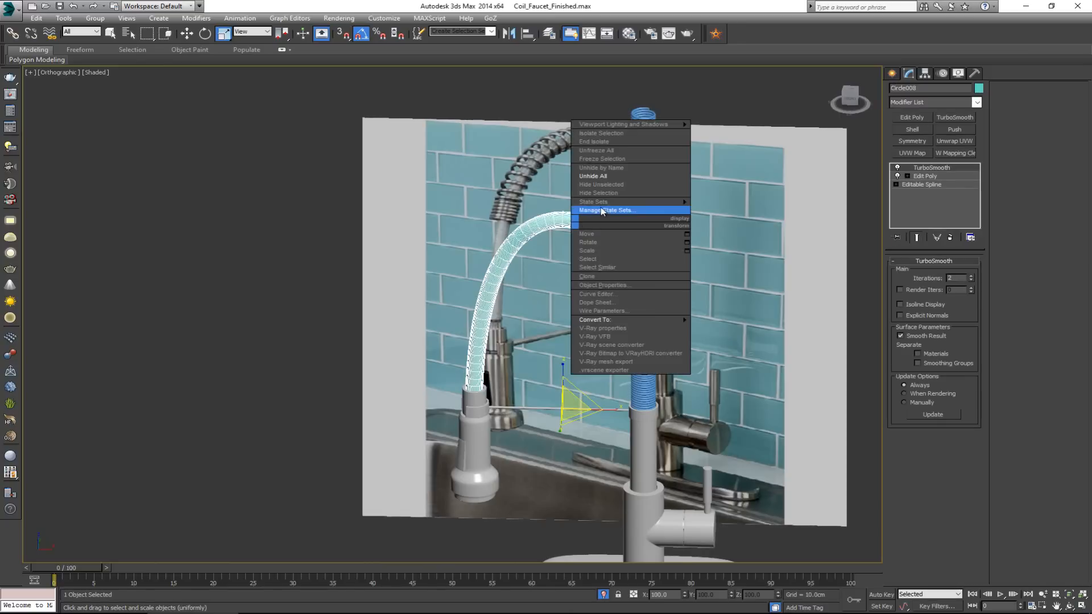
{"action": "left_click", "coordinate": [603, 194]}
{"action": "left_click", "coordinate": [561, 249]}
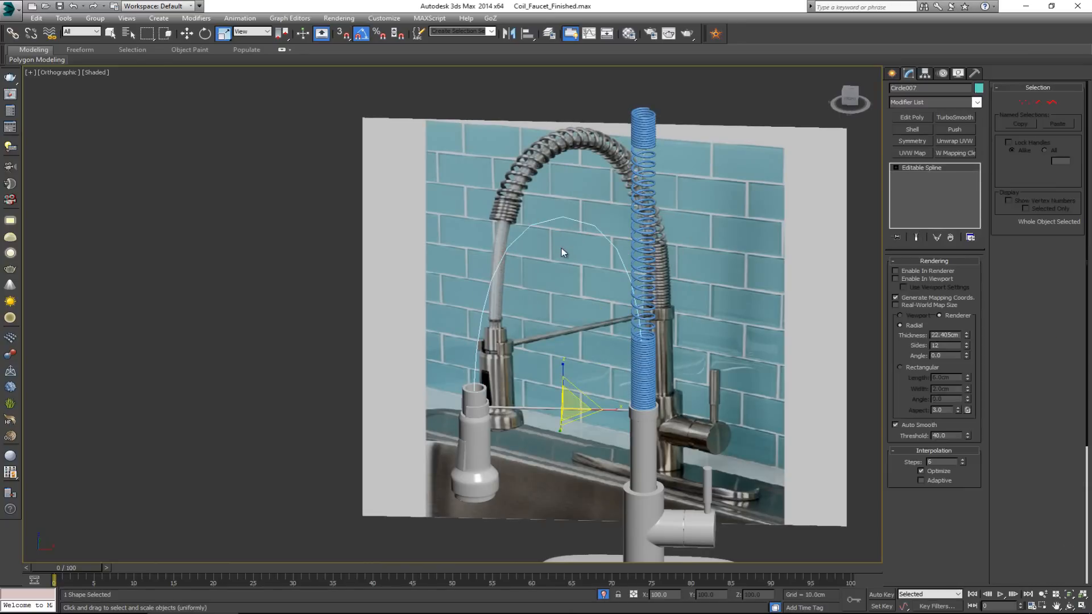
{"action": "key", "text": "z"}
{"action": "middle_click_drag", "start_coordinate": [440, 295], "coordinate": [438, 289], "text": "alt"}
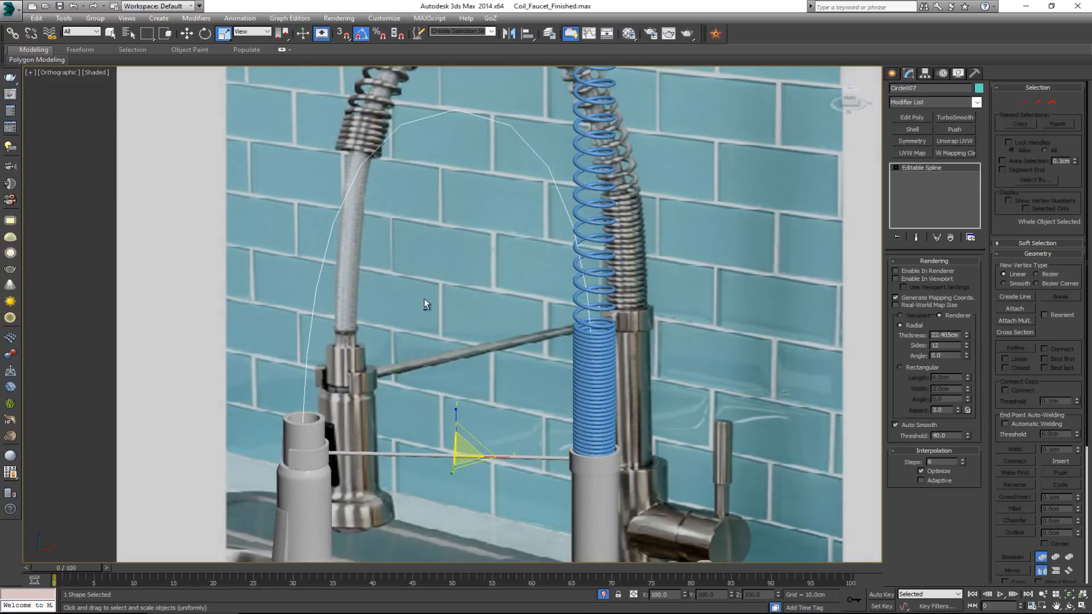
Step: Add a PathDeform (WSM) modifier to the smoothed spring
{"action": "left_click", "coordinate": [592, 171]}
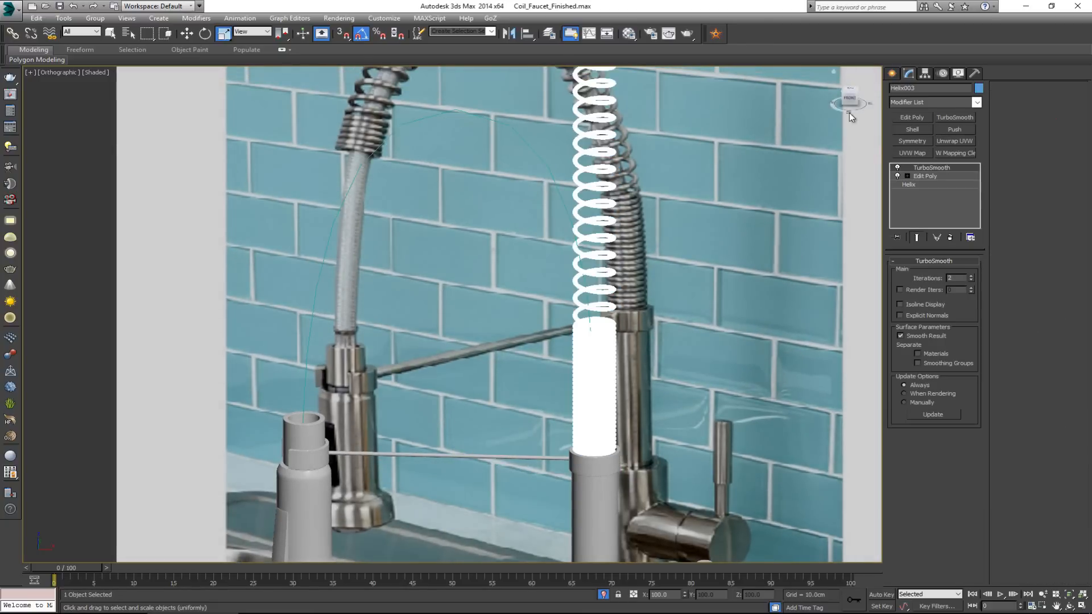
{"action": "middle_click_drag", "start_coordinate": [648, 175], "coordinate": [713, 203]}
{"action": "middle_click_drag", "start_coordinate": [713, 203], "coordinate": [729, 190], "text": "alt"}
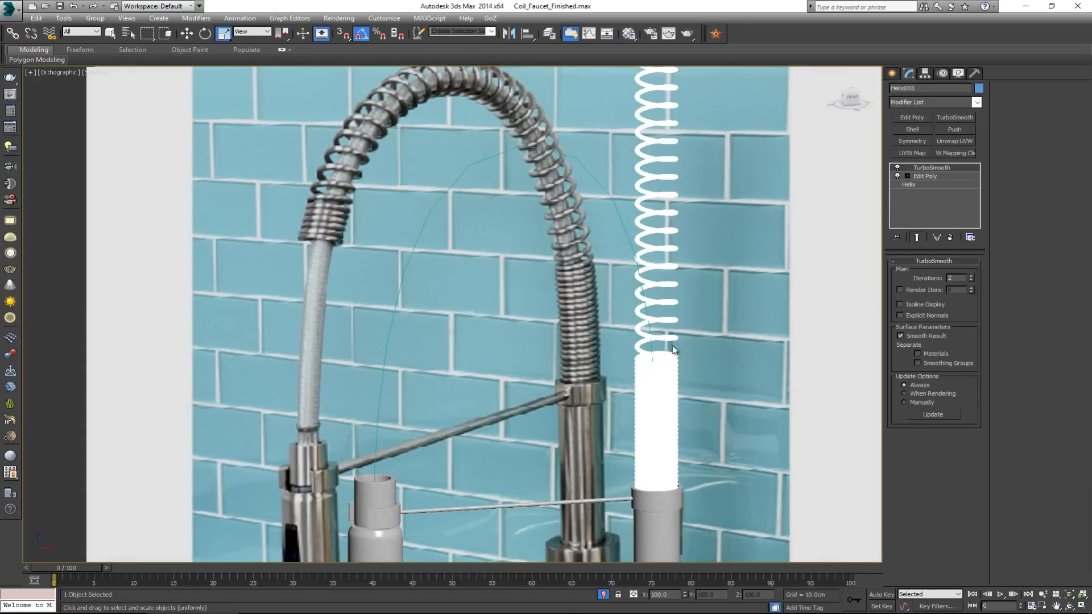
{"action": "left_click", "coordinate": [913, 102]}
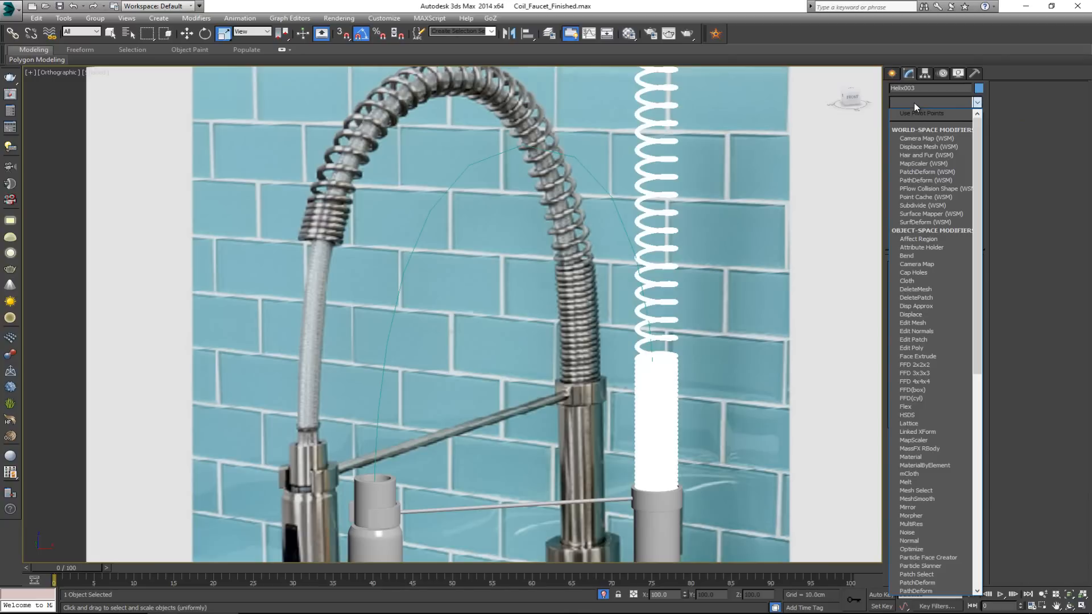
{"action": "left_click", "coordinate": [948, 181]}
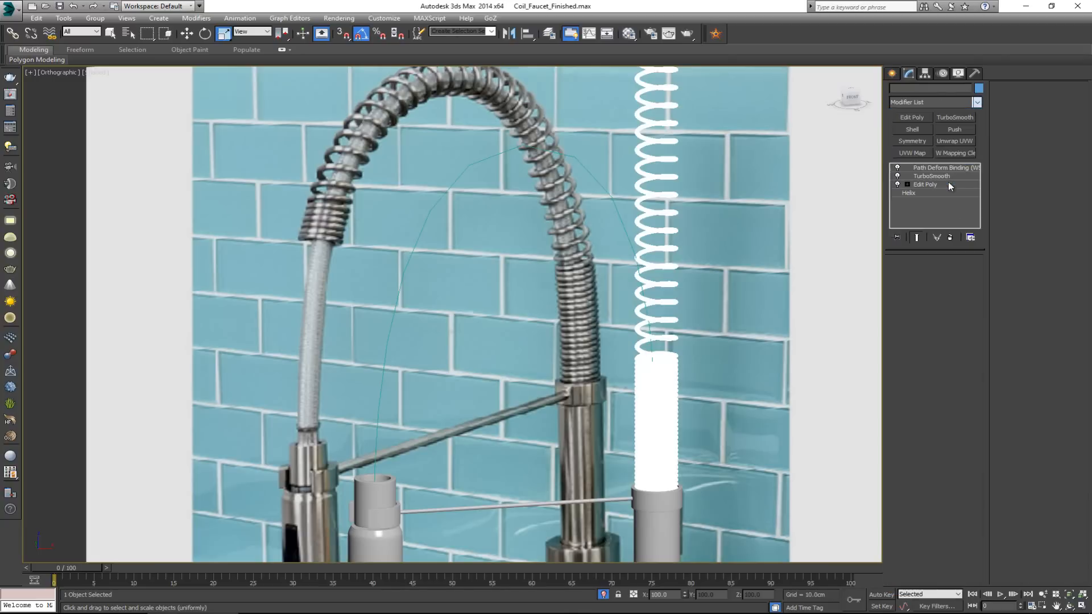
Step: Pick the arch spline as the spring's deform path and move the spring onto that path
{"action": "left_click", "coordinate": [935, 290]}
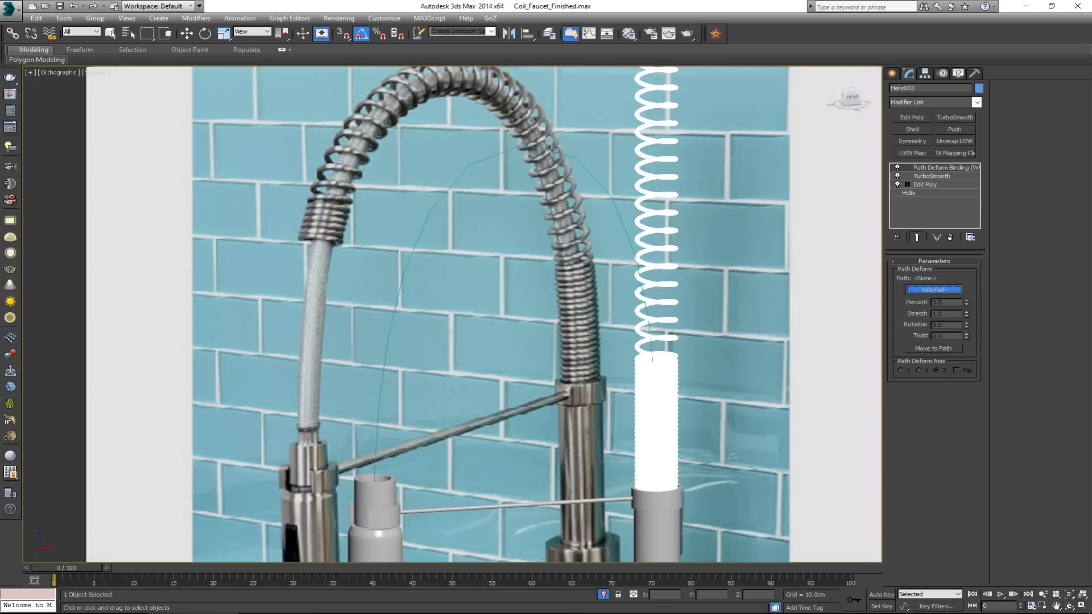
{"action": "left_click", "coordinate": [551, 150]}
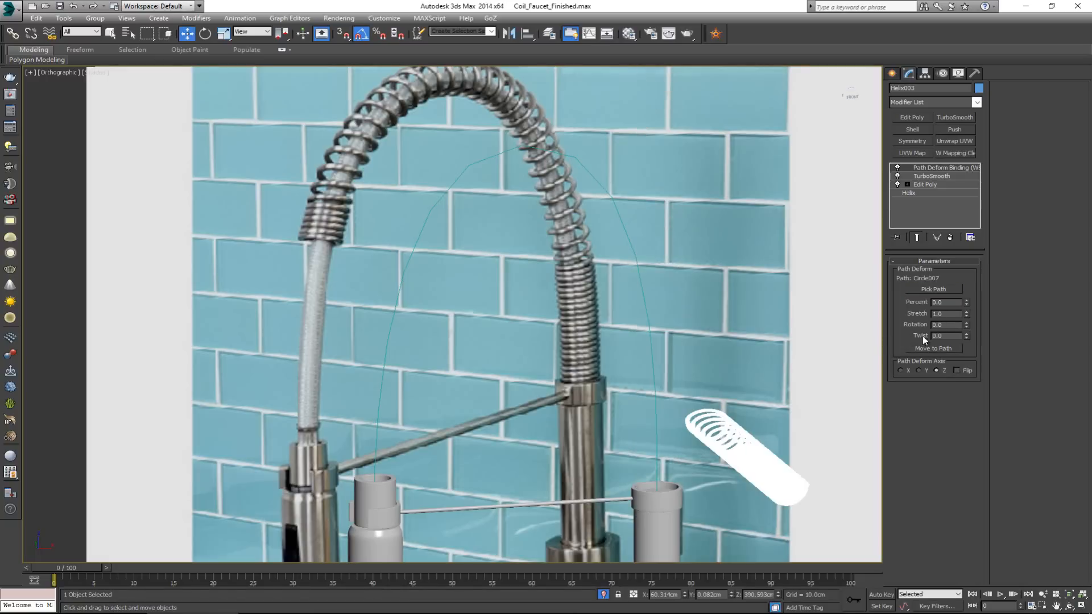
{"action": "left_click", "coordinate": [933, 349]}
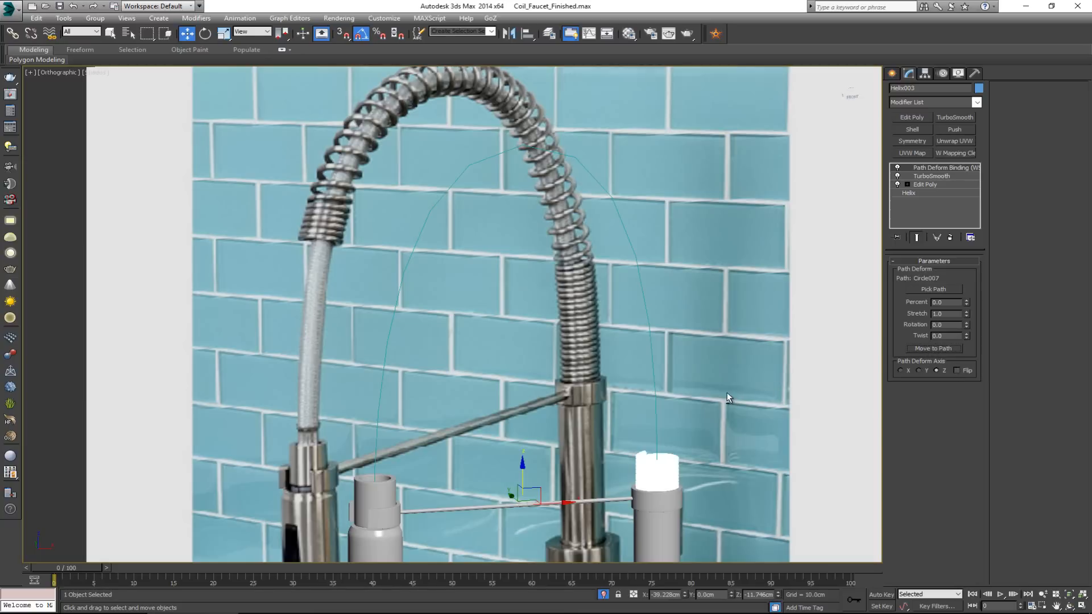
{"action": "middle_click_drag", "start_coordinate": [718, 437], "coordinate": [668, 257]}
{"action": "scroll", "coordinate": [669, 257], "scroll_direction": "down", "scroll_amount": 2}
{"action": "key", "text": "F3"}
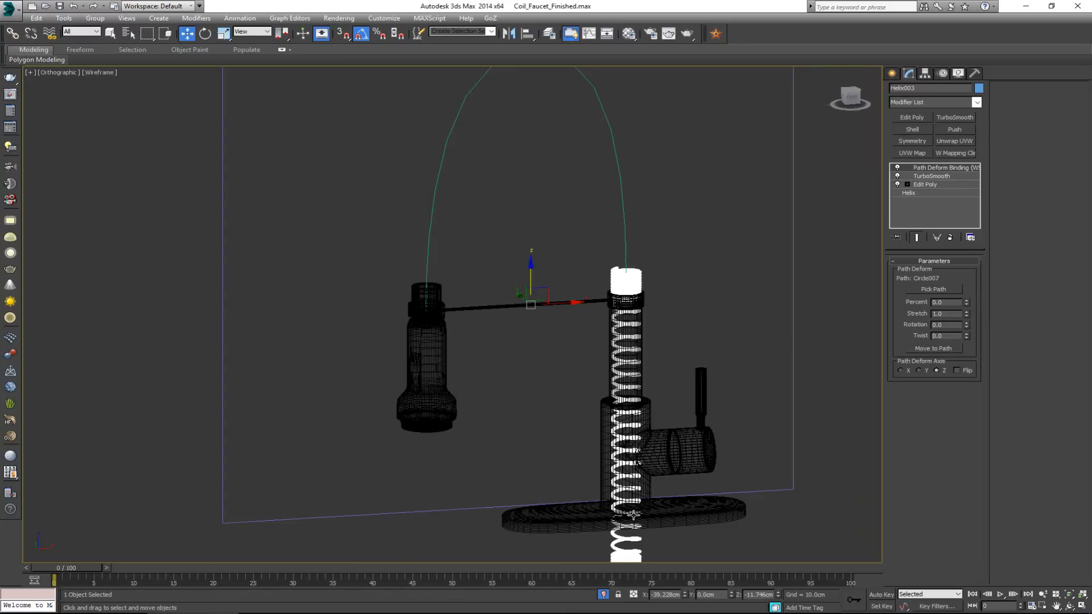
{"action": "key", "text": "F3"}
Step: Try flipping the spring's direction along the deform path
{"action": "left_click", "coordinate": [964, 370]}
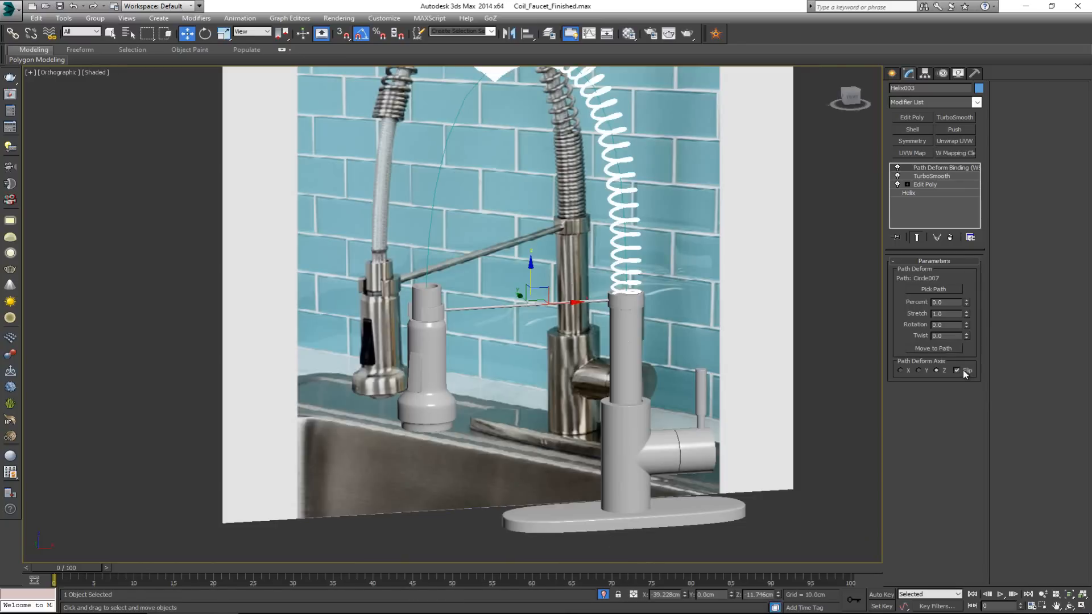
{"action": "middle_click_drag", "start_coordinate": [629, 190], "coordinate": [654, 341]}
{"action": "scroll", "coordinate": [544, 228], "scroll_direction": "up", "scroll_amount": 3}
{"action": "mouse_move", "coordinate": [591, 270]}
{"action": "middle_mouse_down"}
{"action": "mouse_move", "coordinate": [599, 194]}
{"action": "mouse_move", "coordinate": [733, 250]}
{"action": "mouse_move", "coordinate": [684, 272]}
{"action": "mouse_move", "coordinate": [655, 192]}
{"action": "middle_mouse_up"}
{"action": "scroll", "coordinate": [598, 194], "scroll_direction": "down", "scroll_amount": 2}
{"action": "scroll", "coordinate": [656, 194], "scroll_direction": "down", "scroll_amount": 2}
{"action": "key", "text": "F3"}
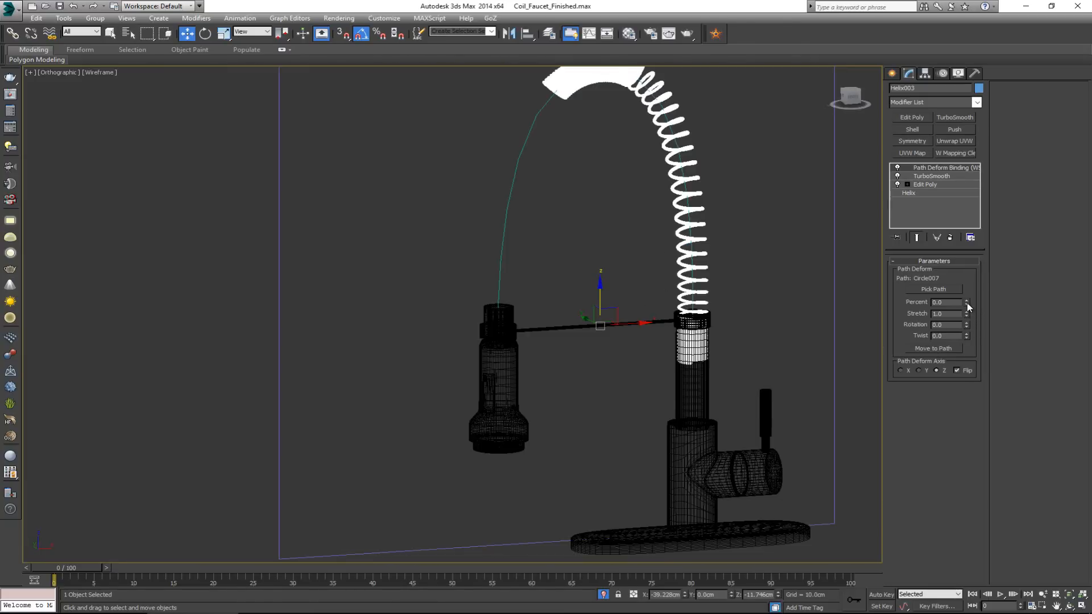
Step: Try sliding the flipped spring up to the riser collar with a path percent of 8
{"action": "left_click_drag", "start_coordinate": [967, 296], "coordinate": [967, 291]}
{"action": "key", "text": "F3"}
{"action": "scroll", "coordinate": [705, 317], "scroll_direction": "up", "scroll_amount": 10}
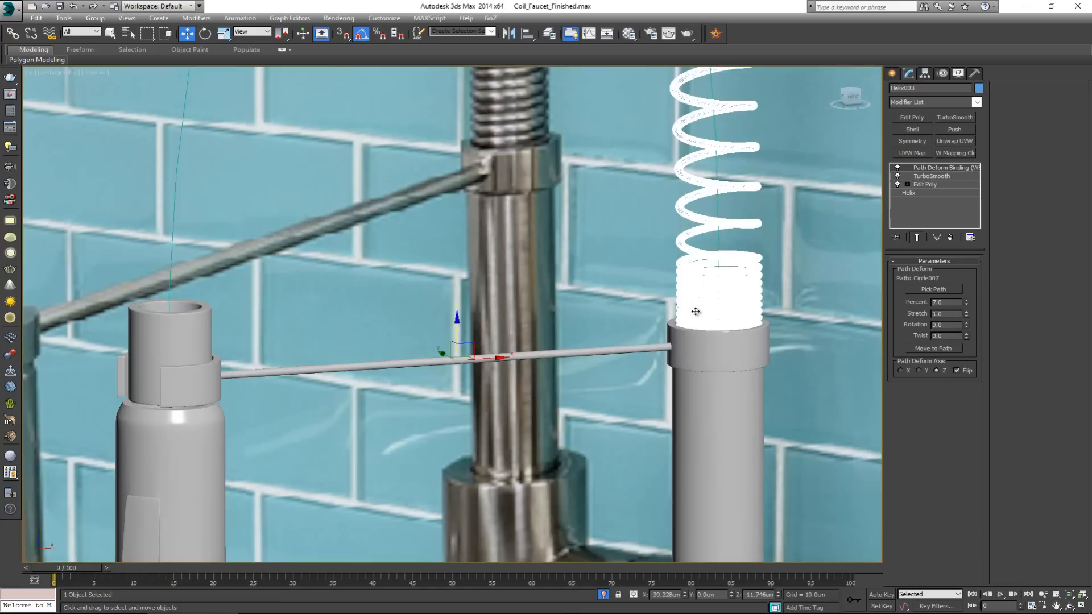
{"action": "left_click_drag", "start_coordinate": [967, 299], "coordinate": [970, 304]}
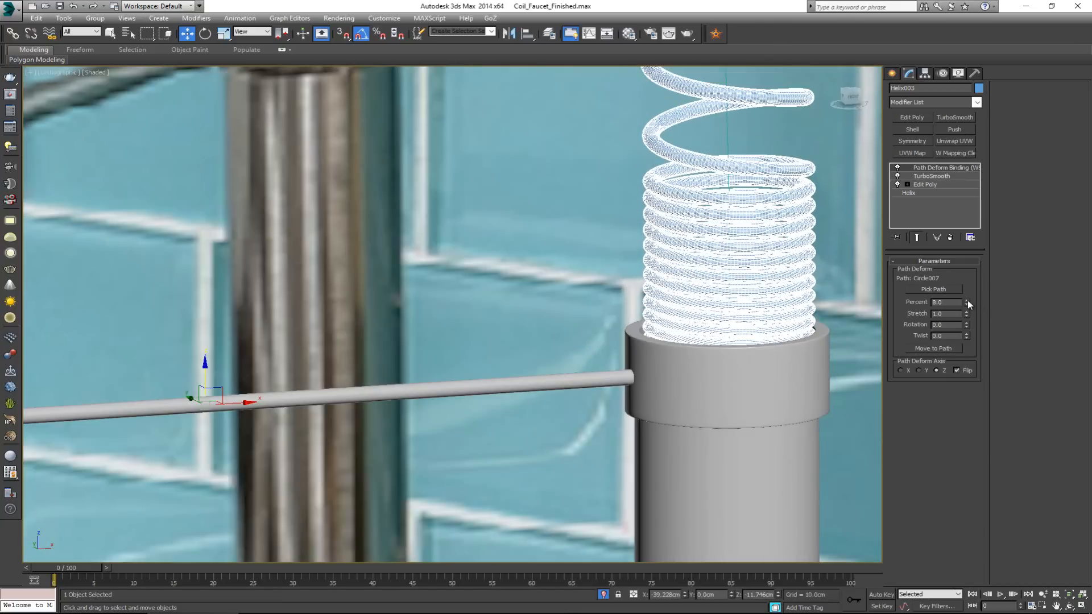
{"action": "scroll", "coordinate": [655, 278], "scroll_direction": "down", "scroll_amount": 10}
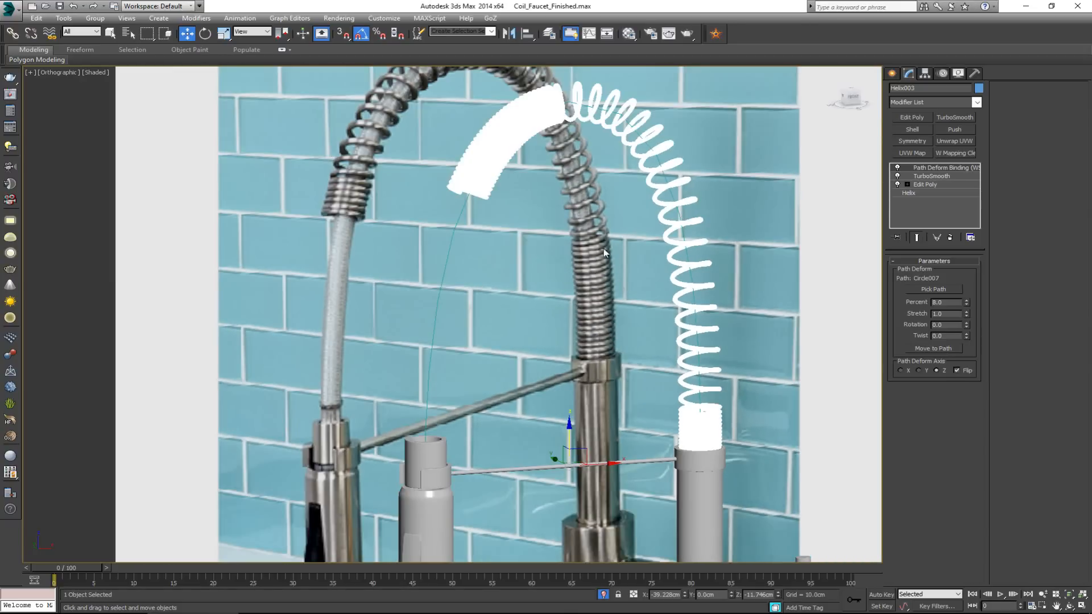
Step: Turn off the path deform flip and set the percent to 59.5 so the spring rises from the riser collar
{"action": "left_click", "coordinate": [957, 370]}
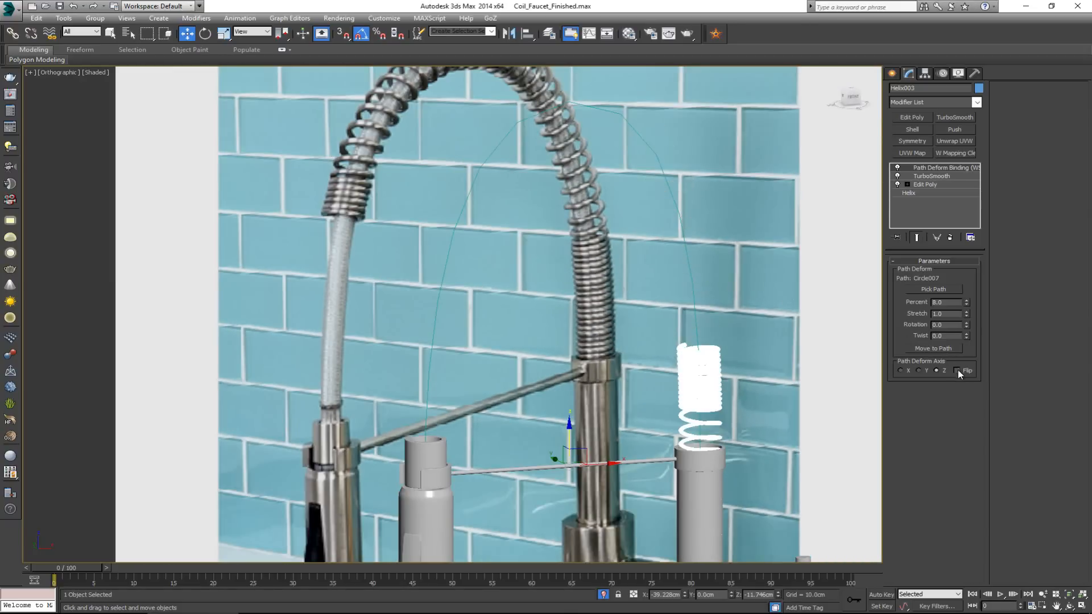
{"action": "middle_click_drag", "start_coordinate": [790, 285], "coordinate": [770, 236]}
{"action": "scroll", "coordinate": [770, 237], "scroll_direction": "down", "scroll_amount": 3}
{"action": "key", "text": "F3"}
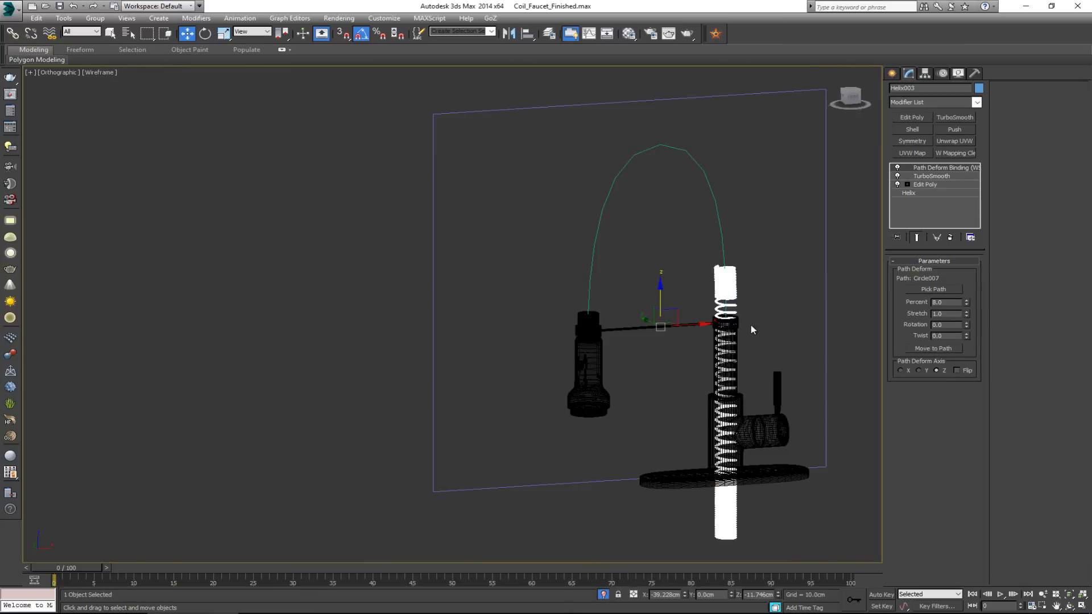
{"action": "left_click_drag", "start_coordinate": [966, 291], "coordinate": [965, 246]}
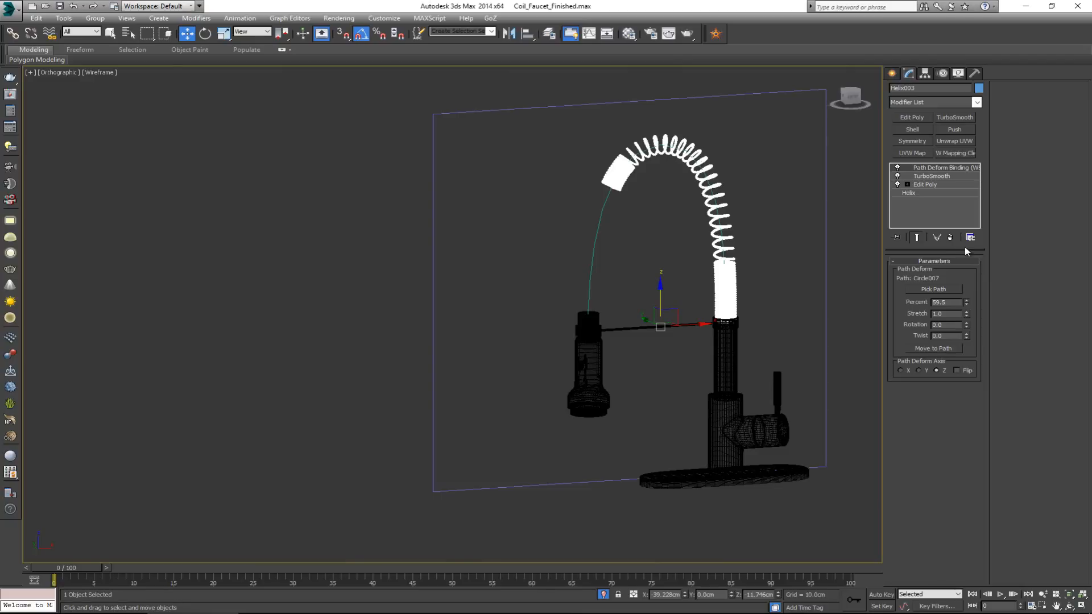
{"action": "key", "text": "F3"}
{"action": "scroll", "coordinate": [734, 264], "scroll_direction": "up", "scroll_amount": 5}
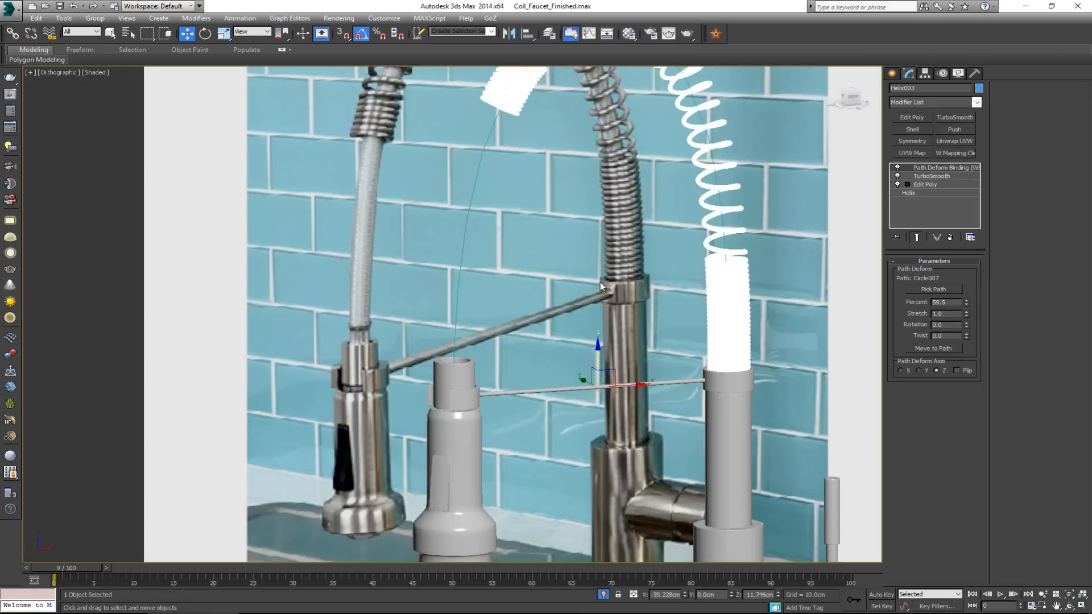
{"action": "left_click", "coordinate": [639, 241]}
{"action": "middle_click_drag", "start_coordinate": [639, 241], "coordinate": [521, 302]}
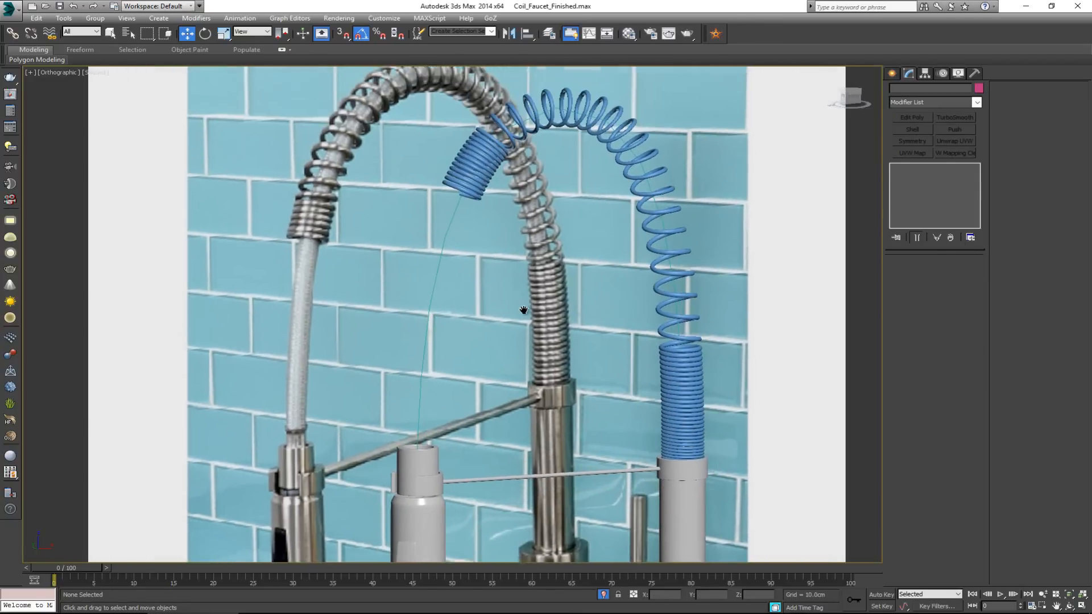
{"action": "scroll", "coordinate": [521, 301], "scroll_direction": "down", "scroll_amount": 2}
Step: Increase the spring's path stretch and readjust its percent so it starts at the riser collar and ends partway down the far side of the arch
{"action": "left_click", "coordinate": [492, 218]}
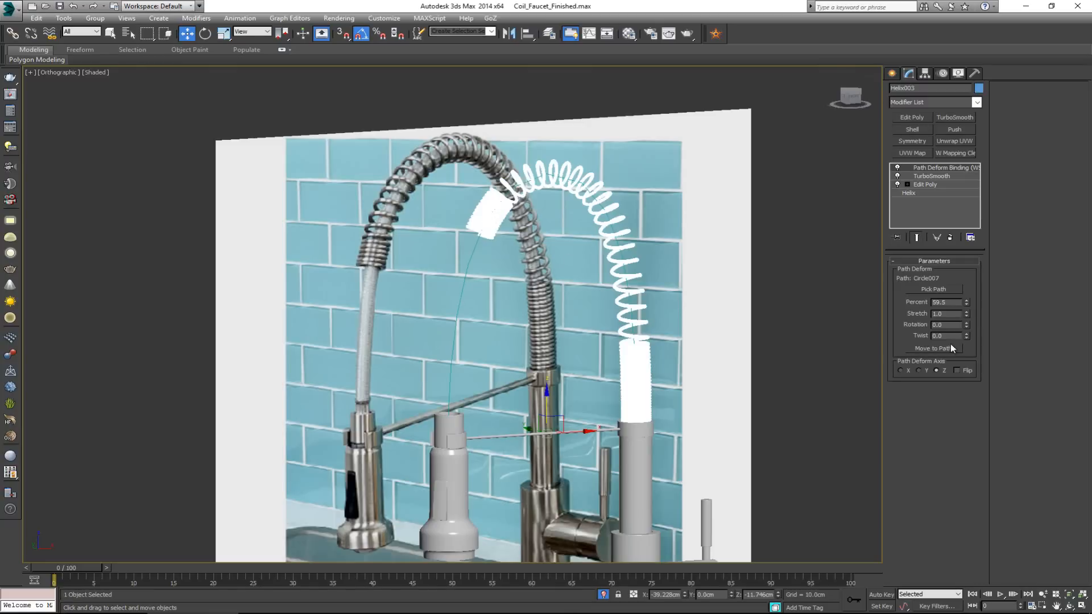
{"action": "left_click_drag", "start_coordinate": [967, 316], "coordinate": [969, 279]}
{"action": "key", "text": "F3"}
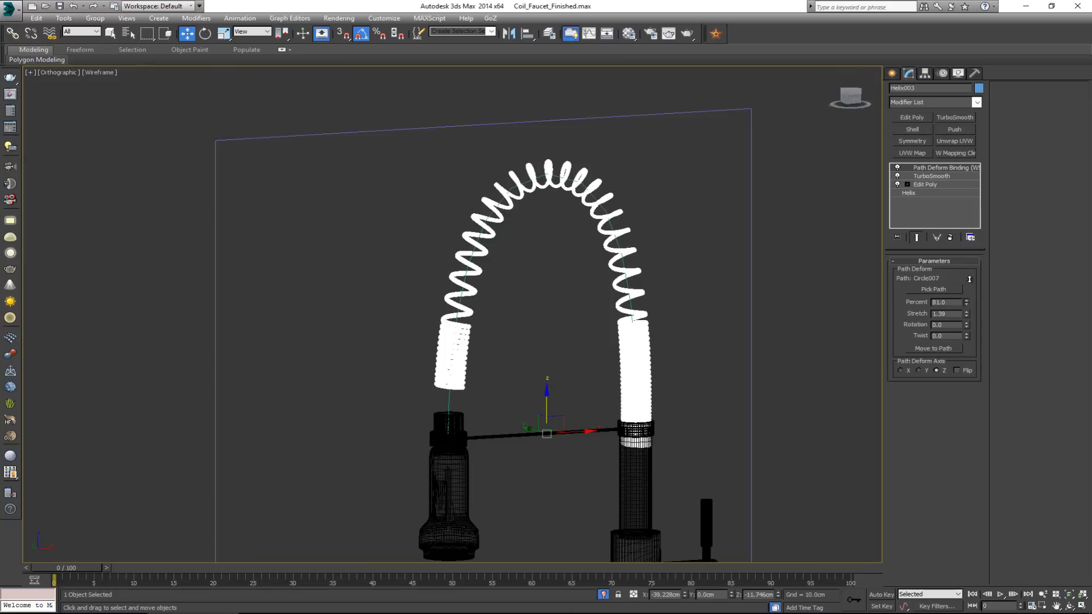
{"action": "left_click_drag", "start_coordinate": [970, 318], "coordinate": [969, 318]}
{"action": "key", "text": "F3"}
{"action": "left_click", "coordinate": [708, 343]}
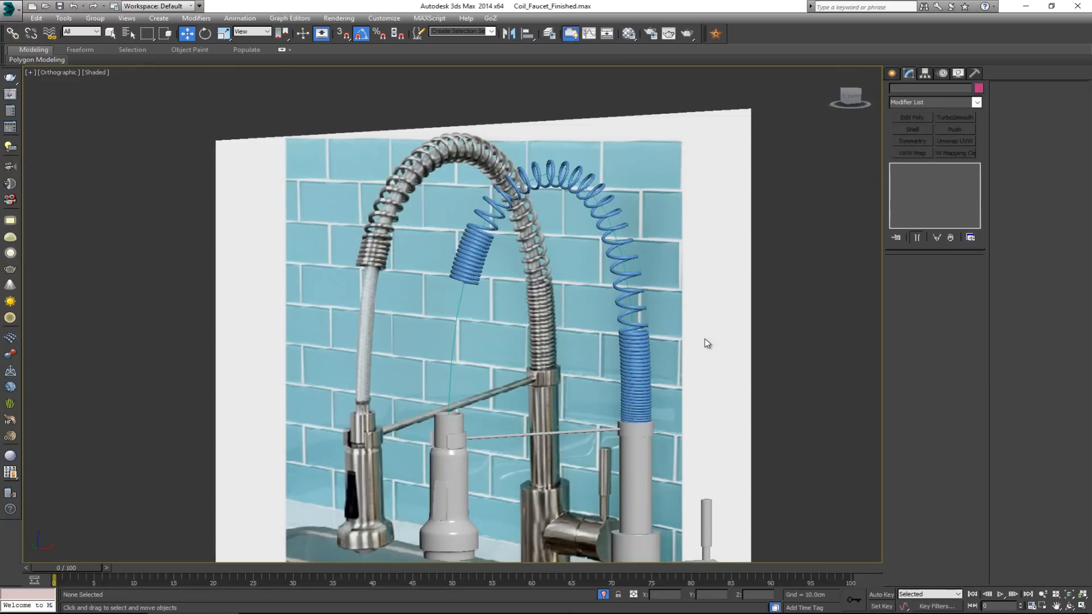
Step: Unhide all parts so the hose mesh shows inside the spring
{"action": "scroll", "coordinate": [560, 352], "scroll_direction": "up", "scroll_amount": 2}
{"action": "middle_click_drag", "start_coordinate": [557, 333], "coordinate": [509, 321], "text": "alt"}
{"action": "right_click", "coordinate": [510, 321]}
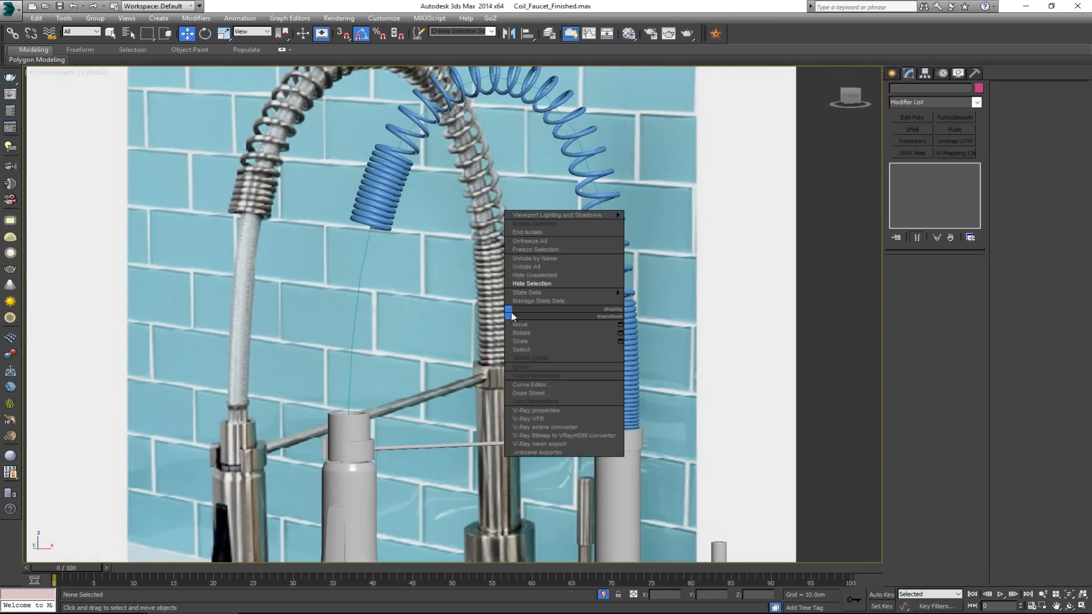
{"action": "left_click", "coordinate": [540, 274]}
{"action": "scroll", "coordinate": [540, 268], "scroll_direction": "down", "scroll_amount": 5}
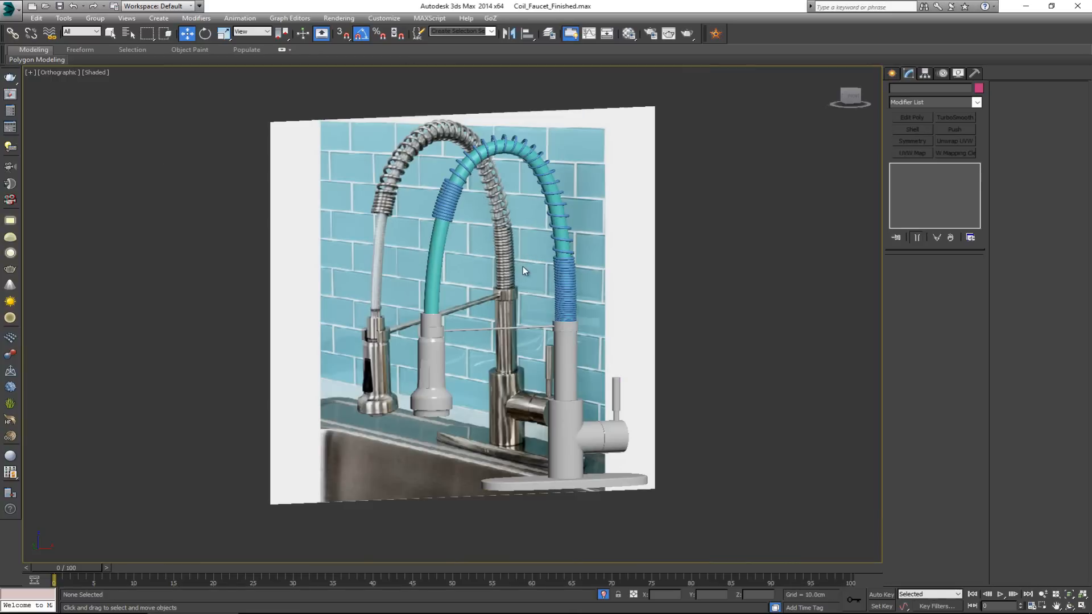
Step: Set the object color of the spring and the hose to black
{"action": "middle_click_drag", "start_coordinate": [546, 265], "coordinate": [530, 289], "text": "alt"}
{"action": "left_click", "coordinate": [517, 245]}
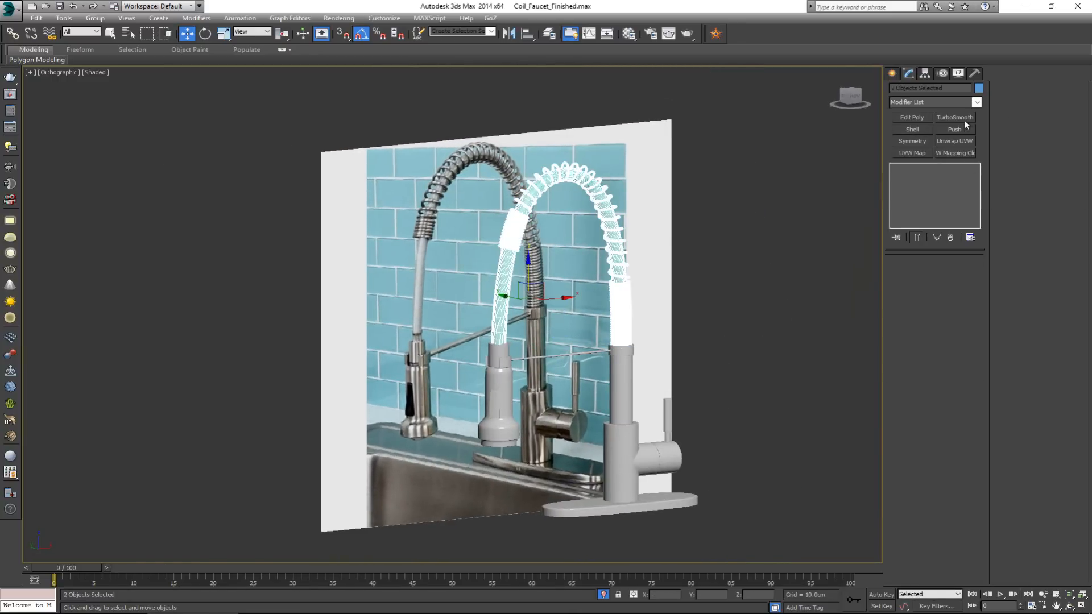
{"action": "left_click", "coordinate": [978, 88]}
{"action": "left_click", "coordinate": [641, 329]}
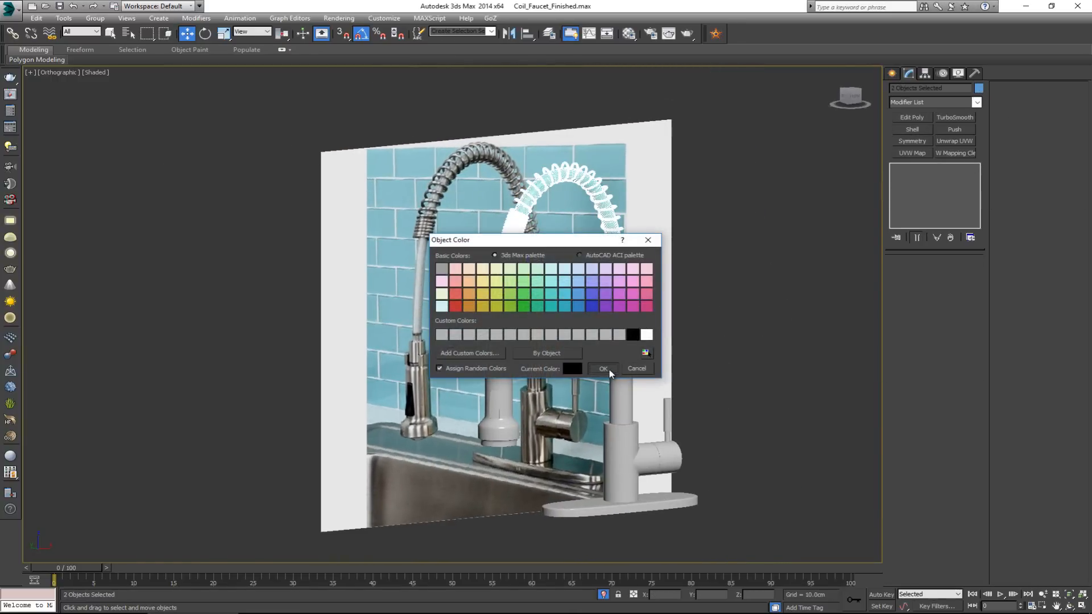
{"action": "left_click", "coordinate": [612, 376]}
Step: Assign the Placeholder material to the spring and the hose, then clear the selection
{"action": "key", "text": "m"}
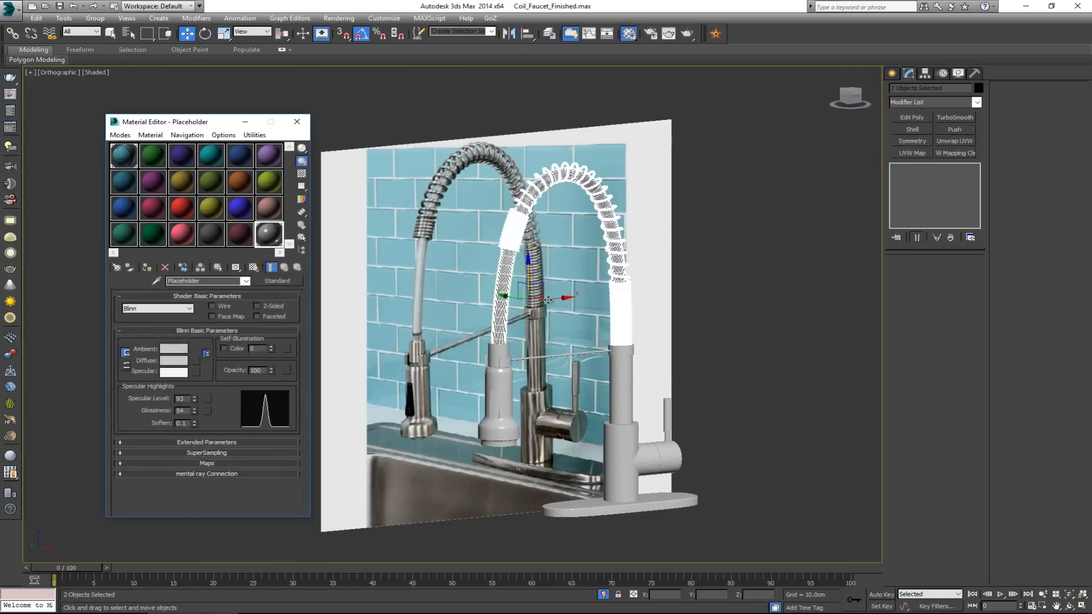
{"action": "left_click", "coordinate": [147, 267]}
{"action": "left_click", "coordinate": [297, 122]}
{"action": "left_click", "coordinate": [796, 275]}
{"action": "middle_click_drag", "start_coordinate": [796, 274], "coordinate": [596, 302], "text": "alt"}
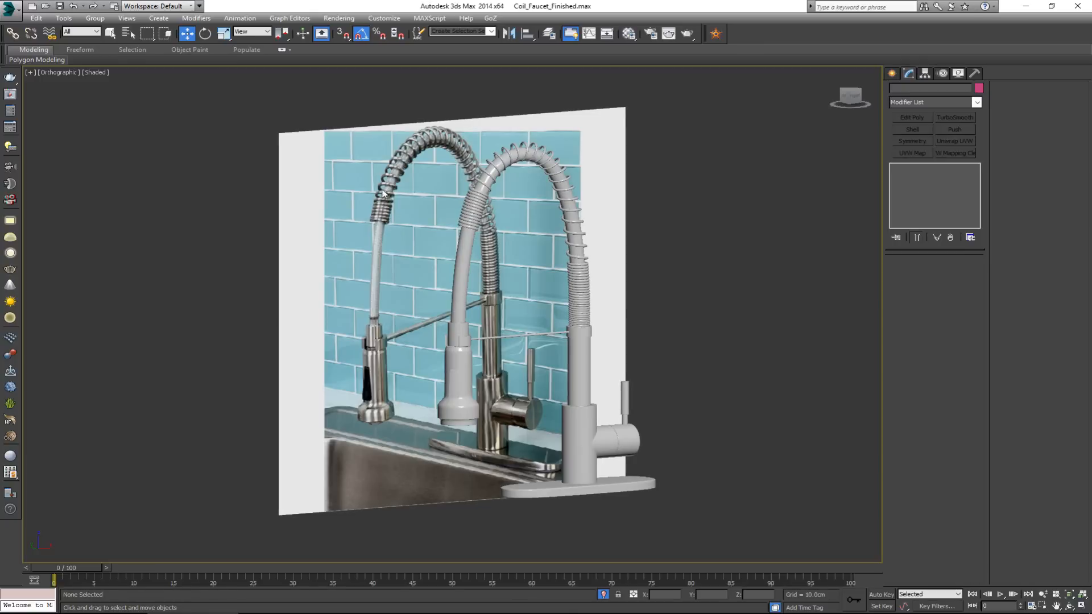